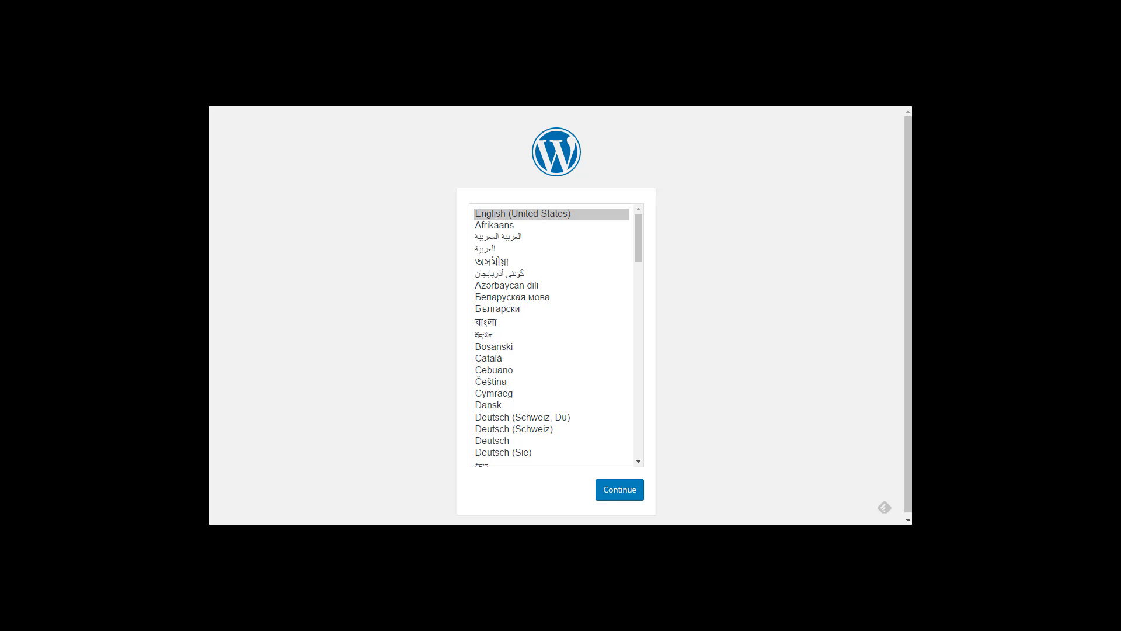
# Step: Keep English (United States) and connect to database 'wp' as user wpuser with its password
pyautogui.click(625, 491)
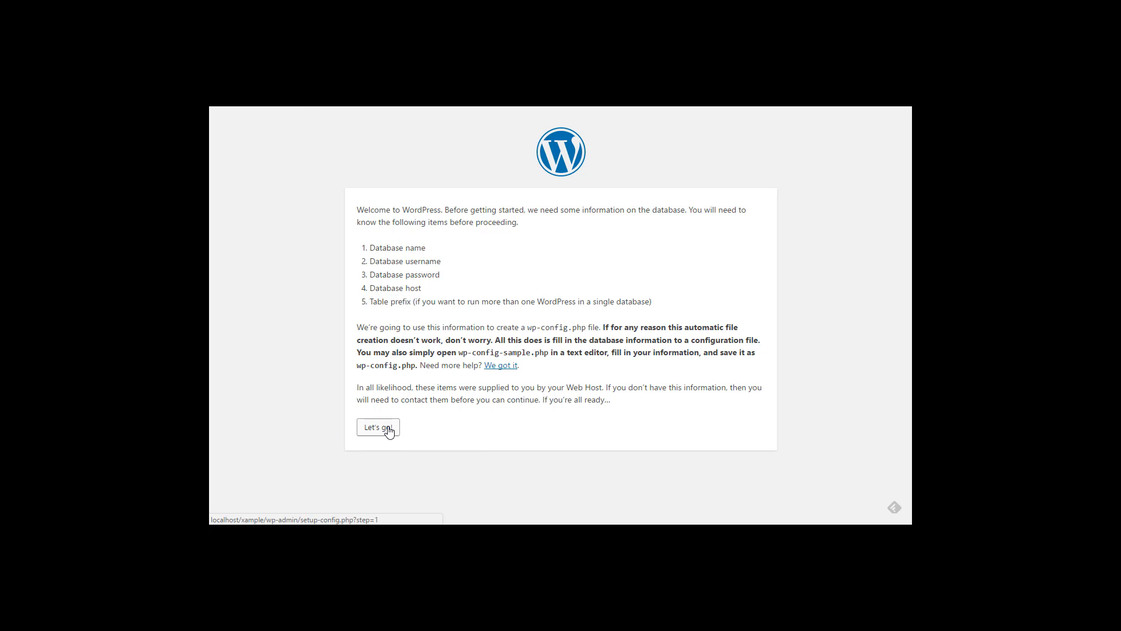
pyautogui.click(389, 431)
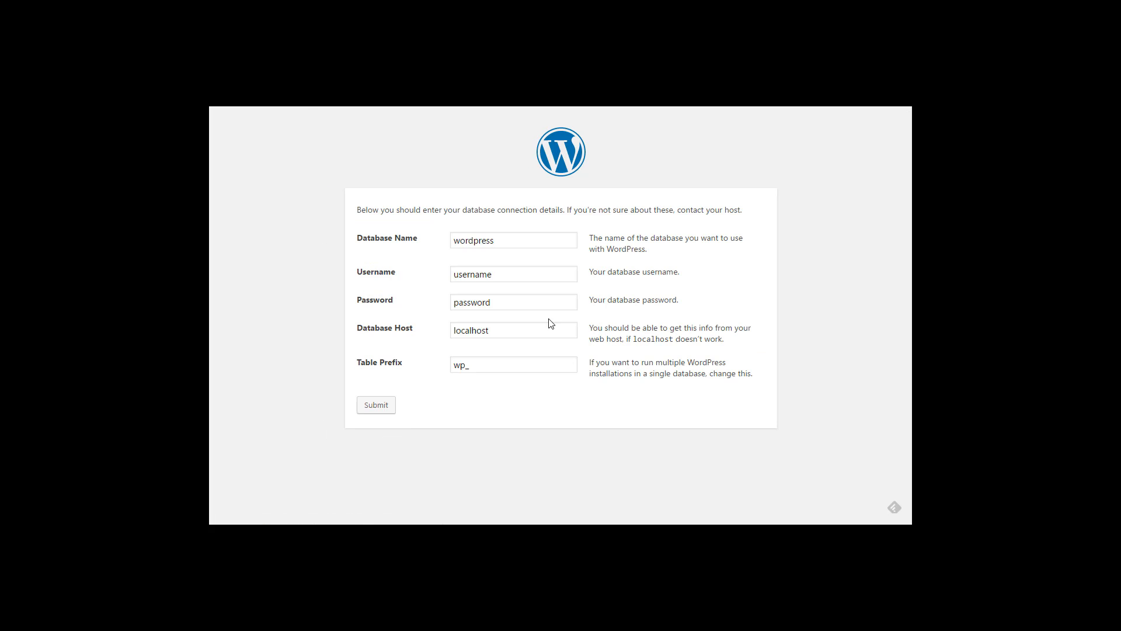
pyautogui.moveTo(497, 241); pyautogui.dragTo(460, 242)
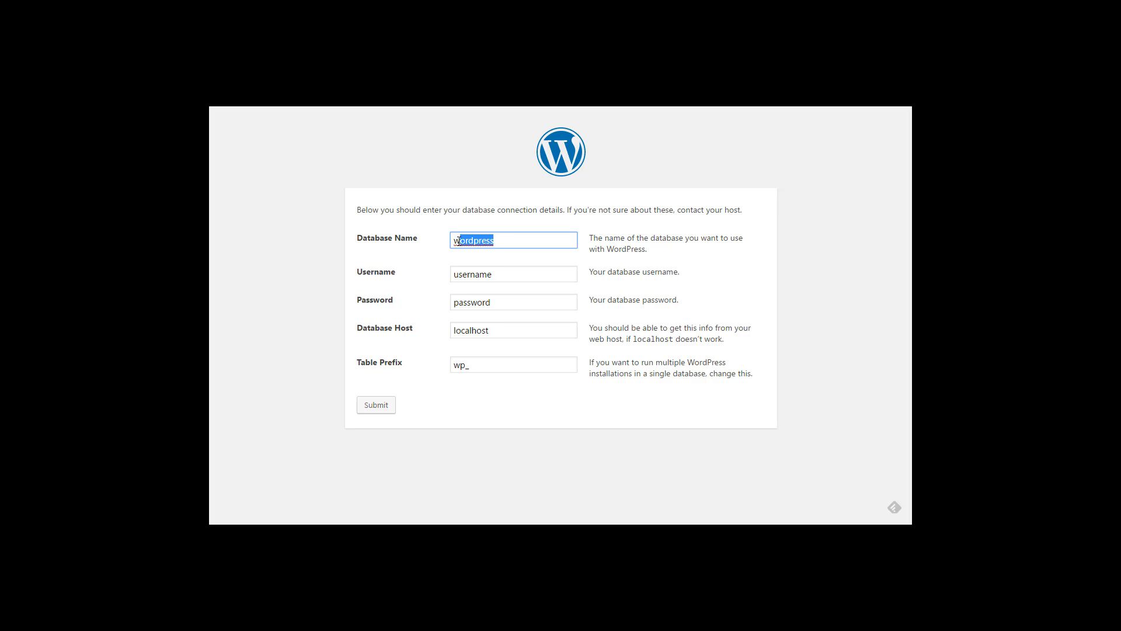
pyautogui.write('p')
pyautogui.press('Tab')
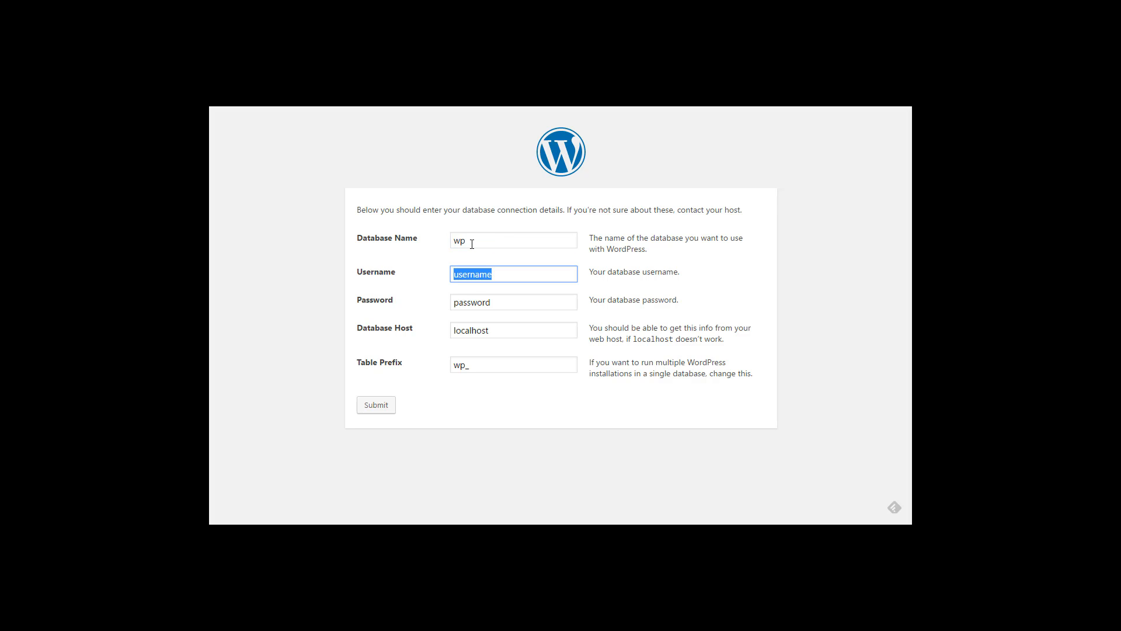
pyautogui.write('wpuser')
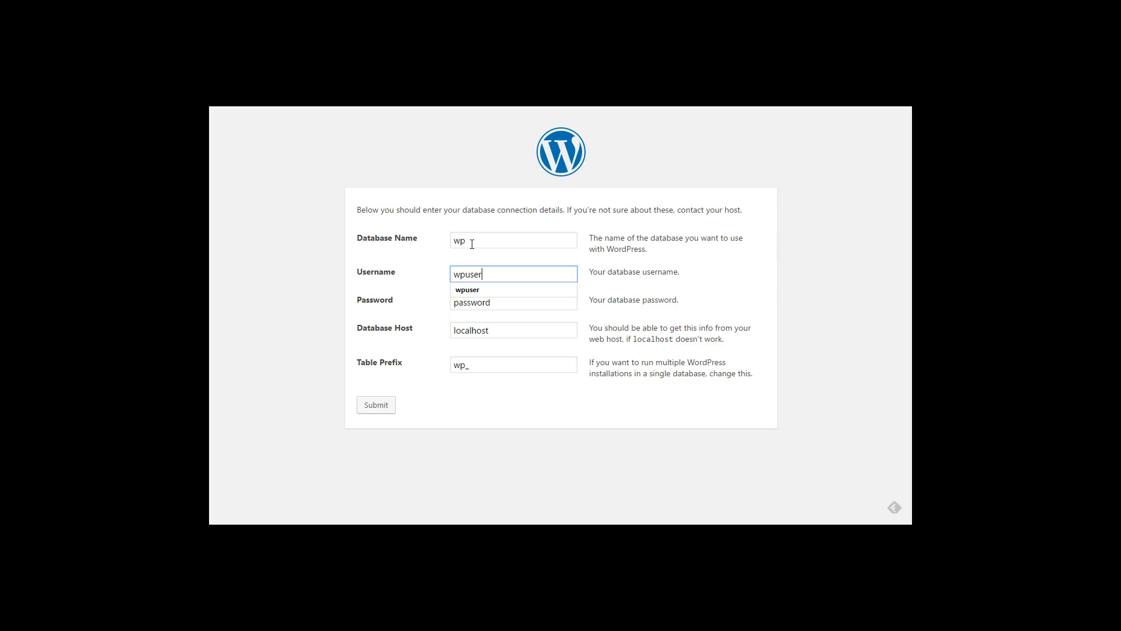
pyautogui.press('Tab')
pyautogui.write('wpuser')
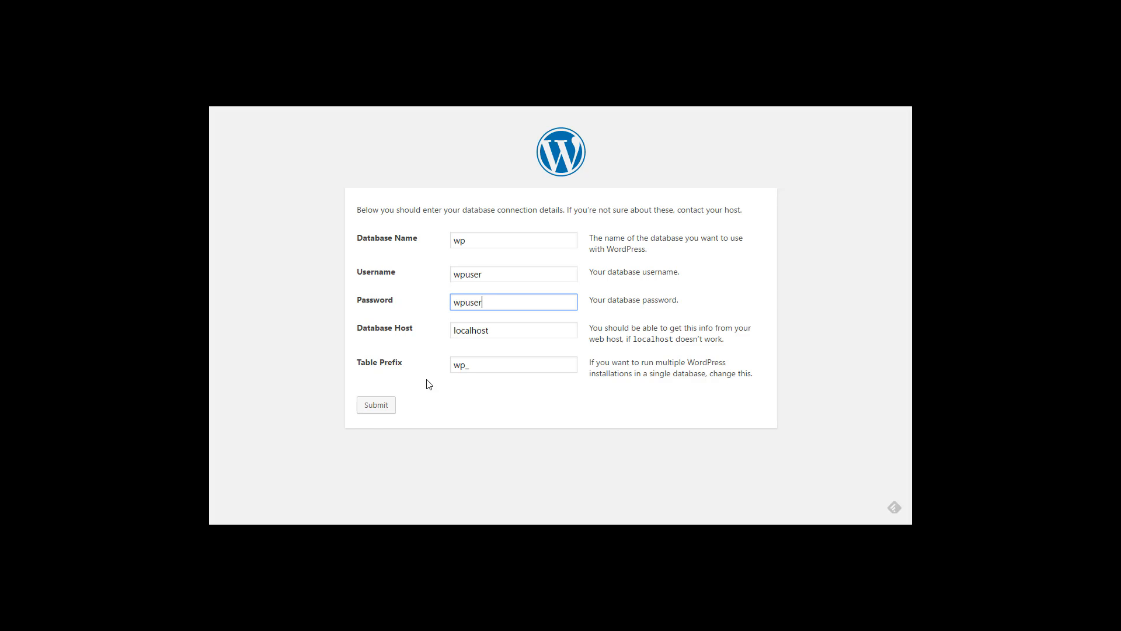
pyautogui.click(375, 407)
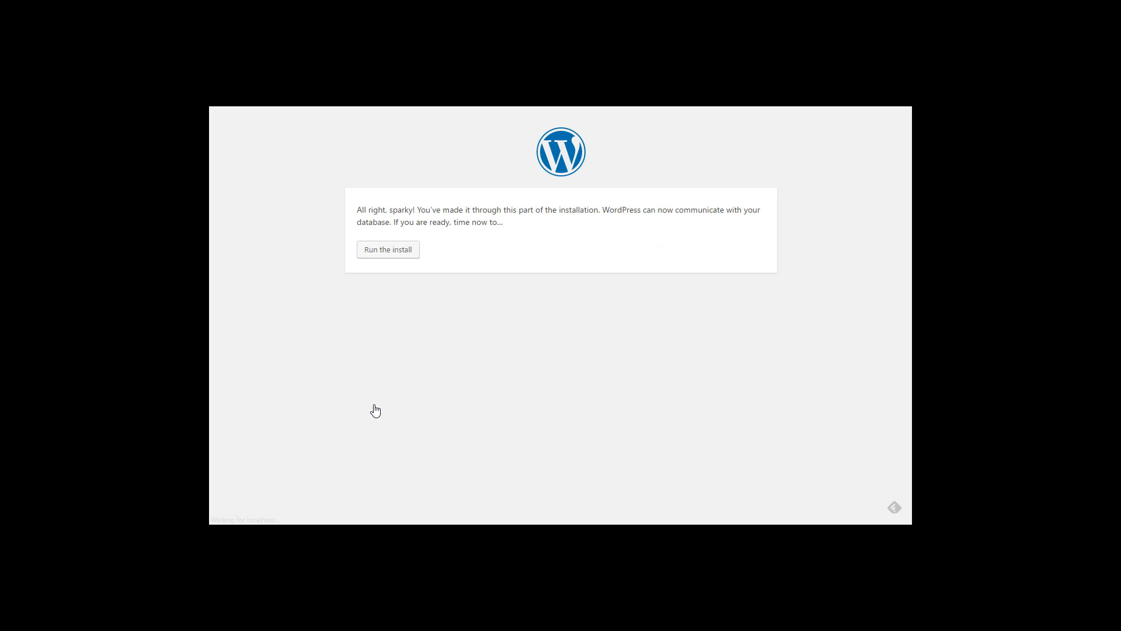
# Step: Run the install and enter the site title 'Edgar Rice Burroughs'
pyautogui.click(395, 253)
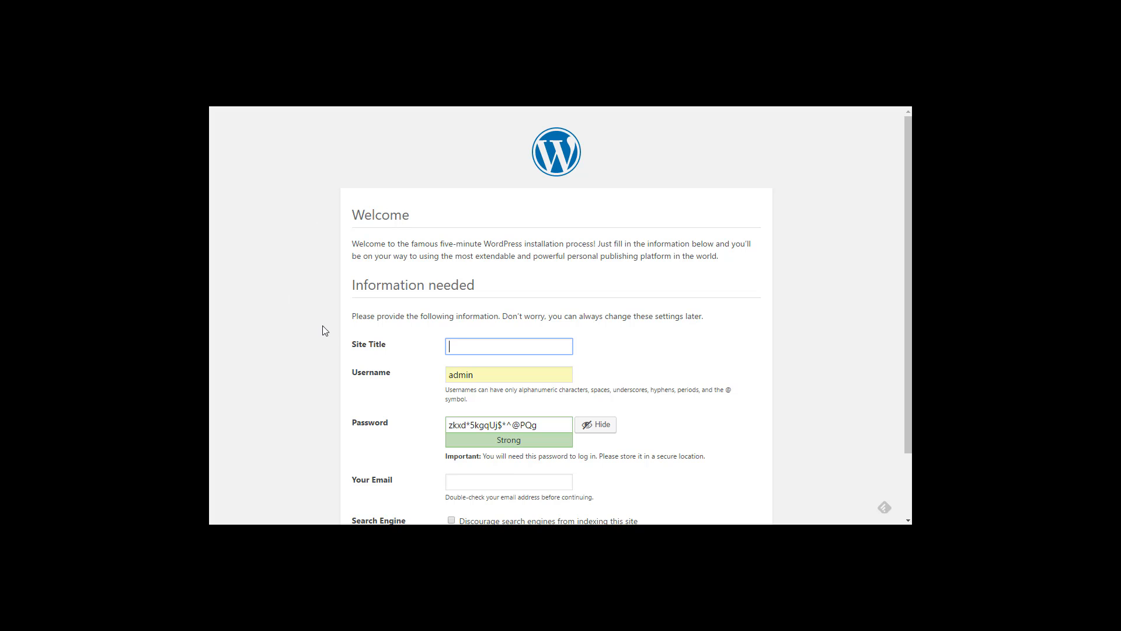
pyautogui.scroll(-2, 331, 324)
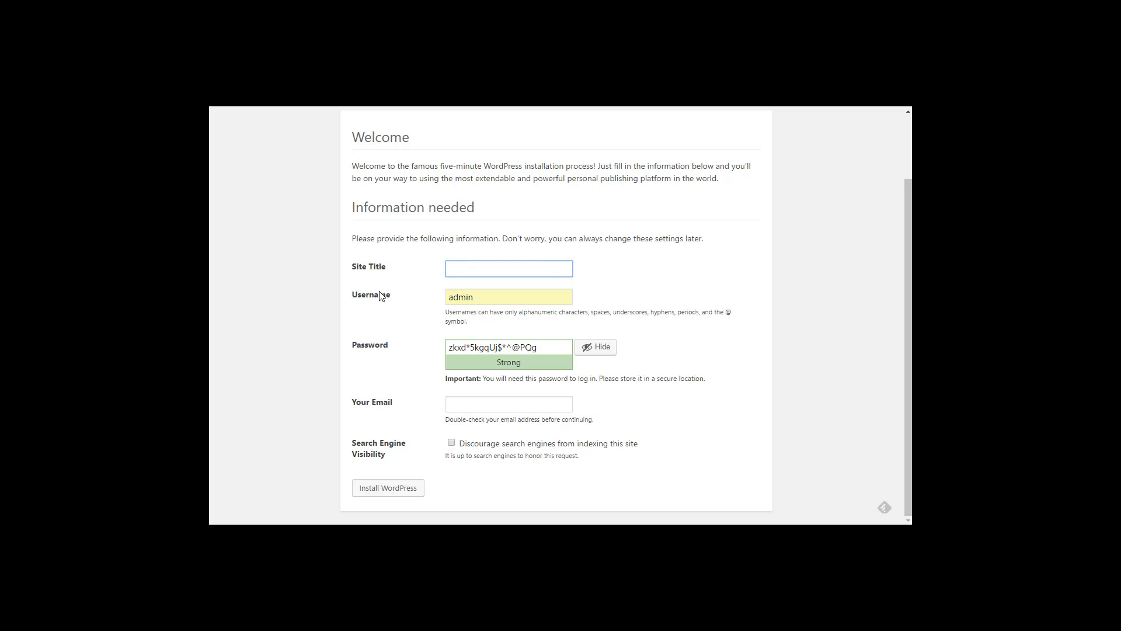
pyautogui.scroll(2, 688, 224)
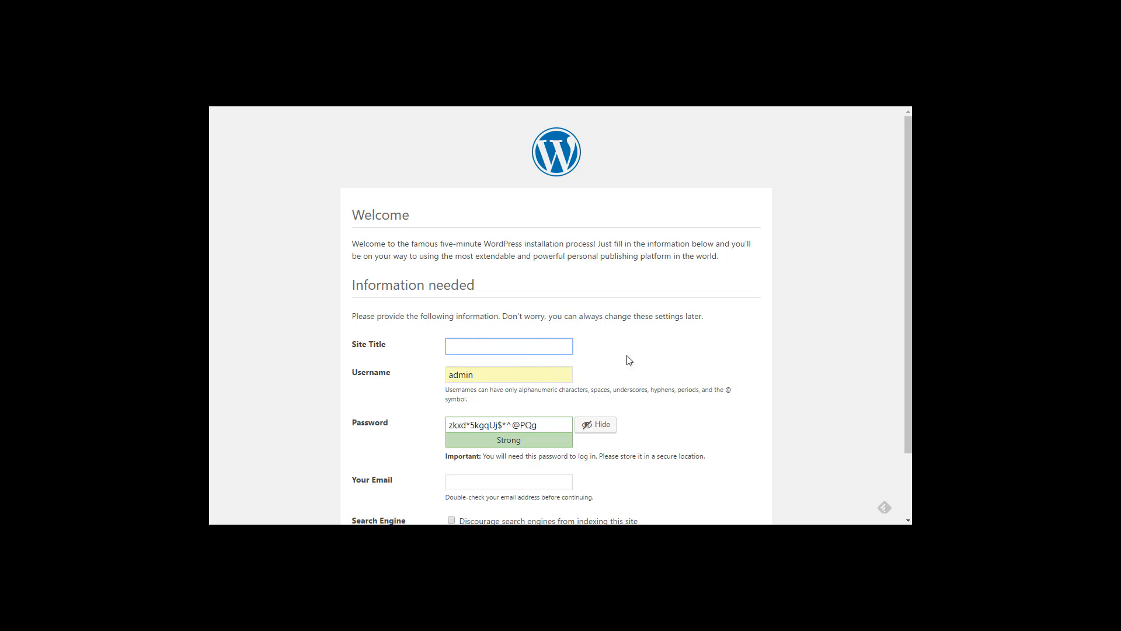
pyautogui.scroll(-2, 628, 358)
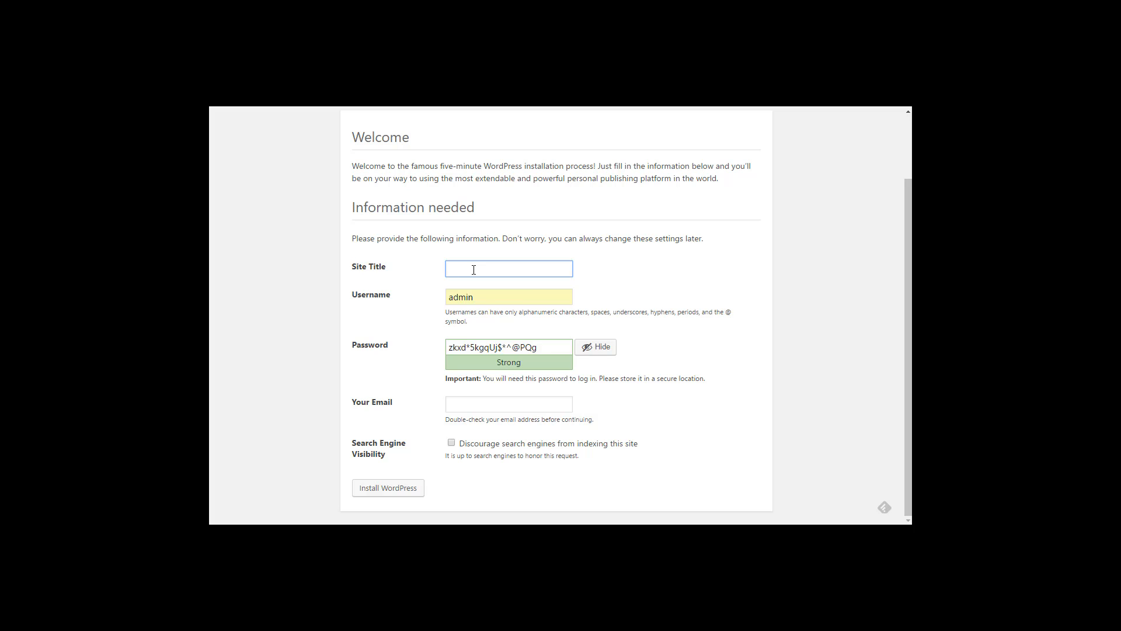
pyautogui.write('Edgar Rice Burroughs')
# Step: Keep the admin username, replace the generated password with a short one, and confirm the weak password
pyautogui.click(484, 303)
pyautogui.click(551, 345)
pyautogui.moveTo(551, 345); pyautogui.dragTo(397, 339)
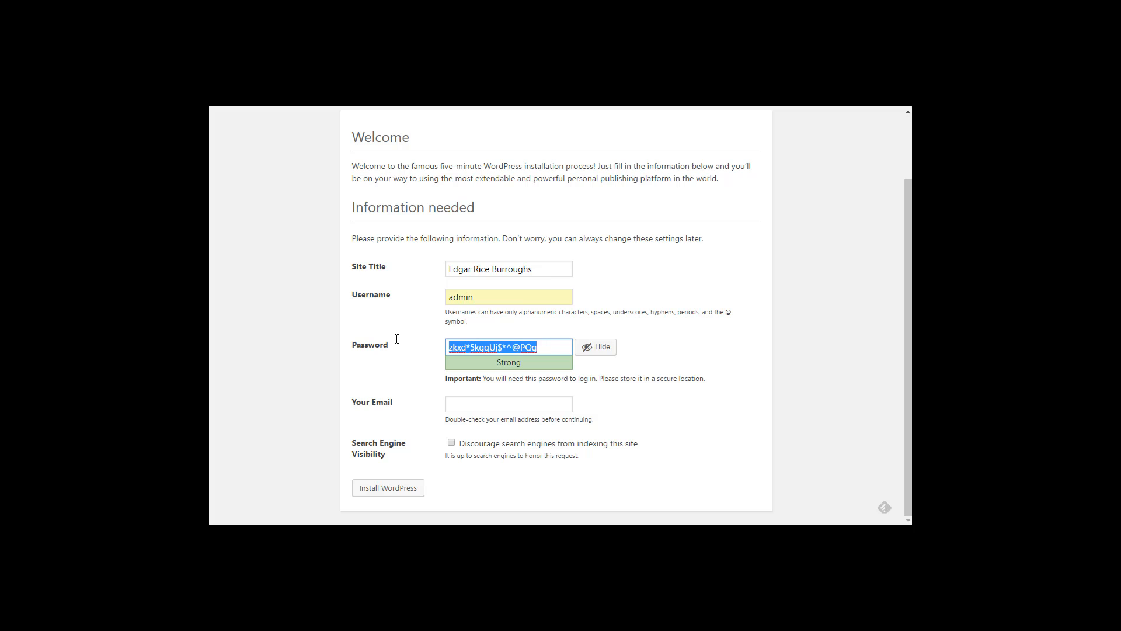
pyautogui.write('ad')
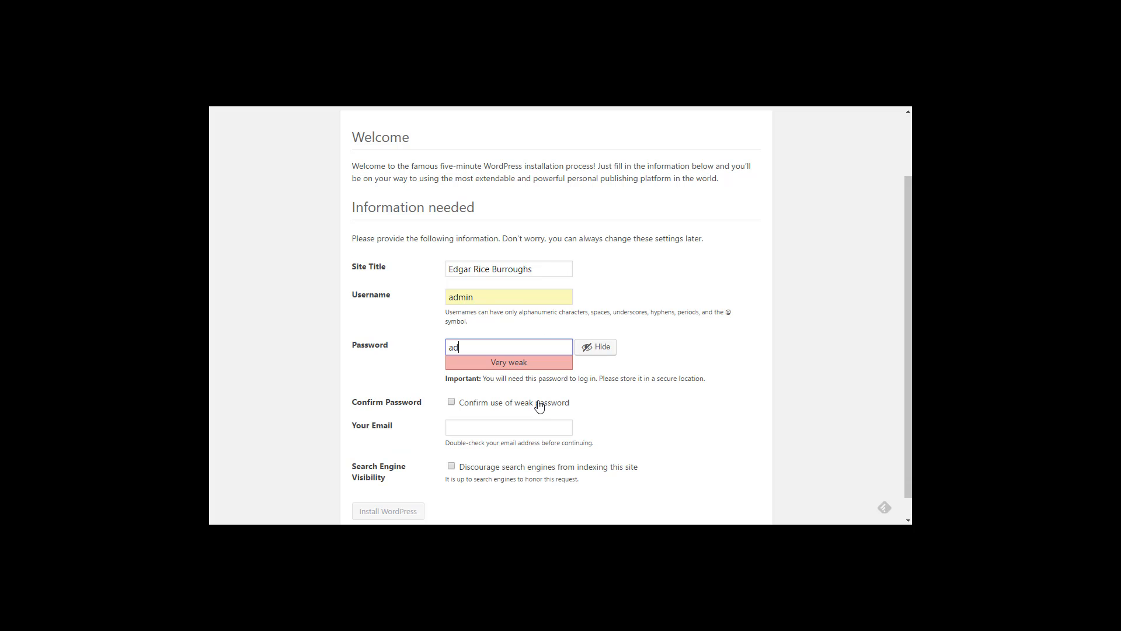
pyautogui.write('min')
pyautogui.click(677, 347)
pyautogui.click(451, 402)
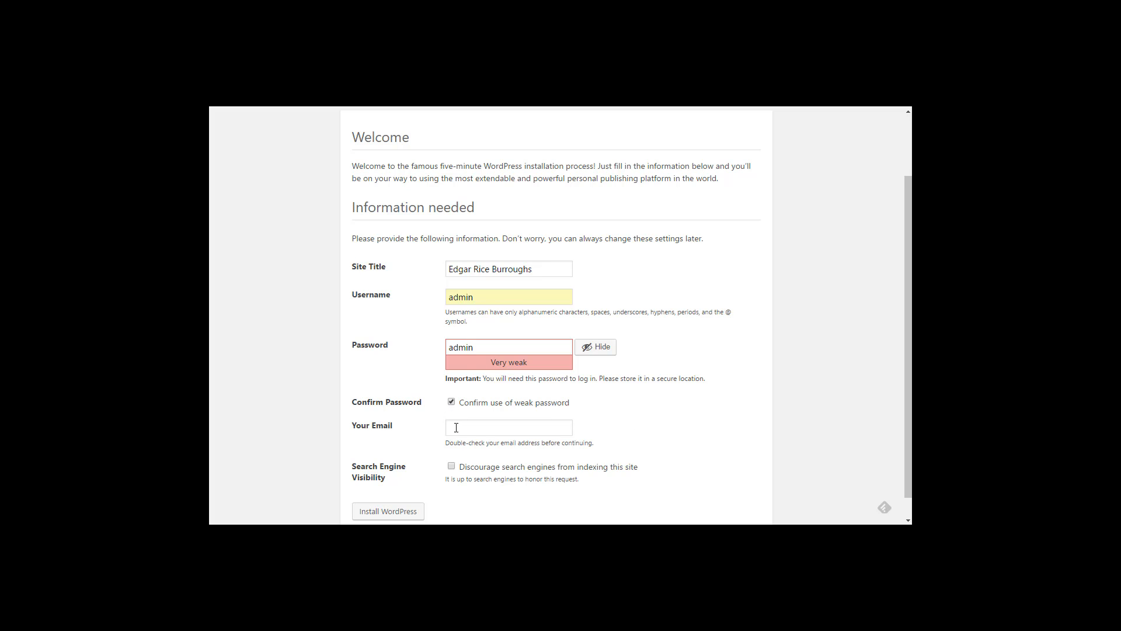
# Step: Fill in the contact e-mail address and discourage search engines from indexing the site
pyautogui.click(456, 427)
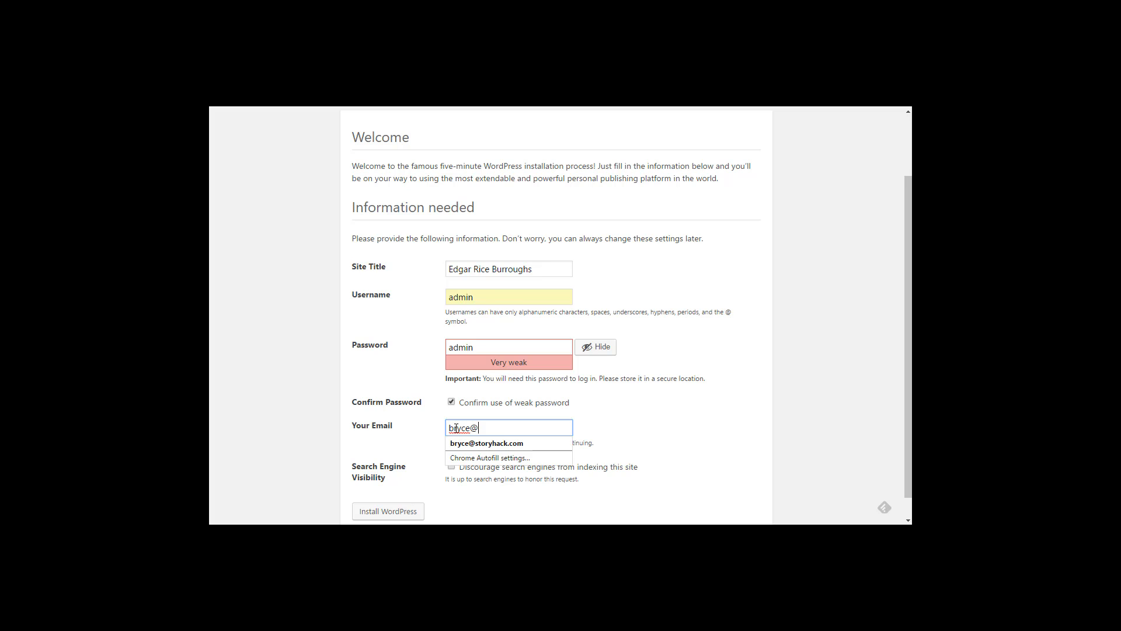
pyautogui.click(501, 508)
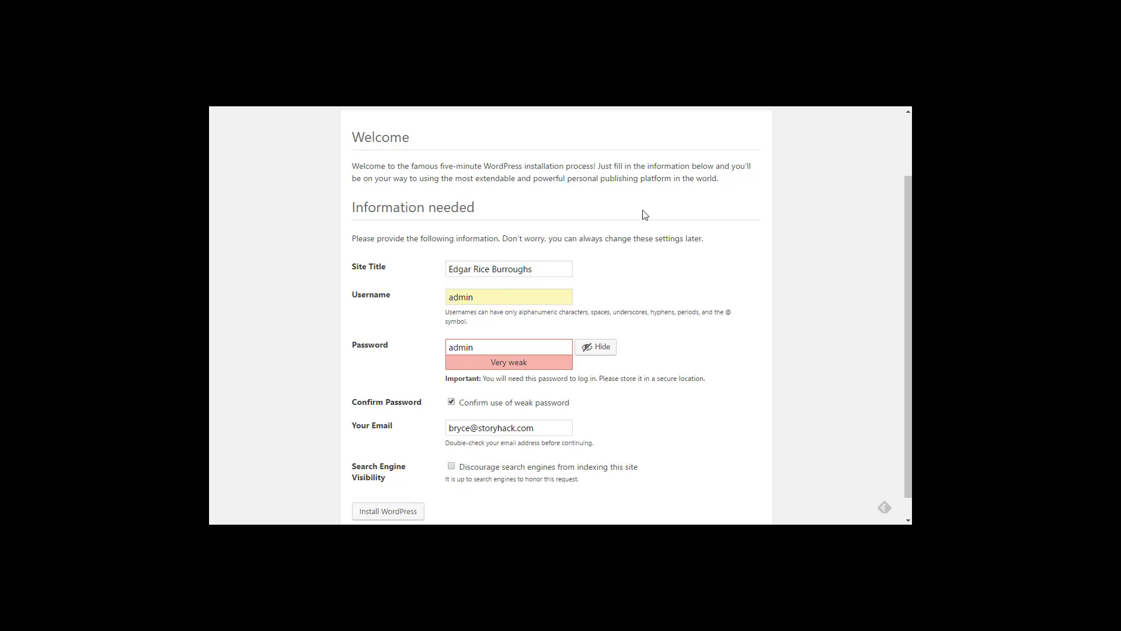
pyautogui.click(452, 466)
# Step: Install WordPress, then log in as admin with Remember Me checked
pyautogui.click(393, 511)
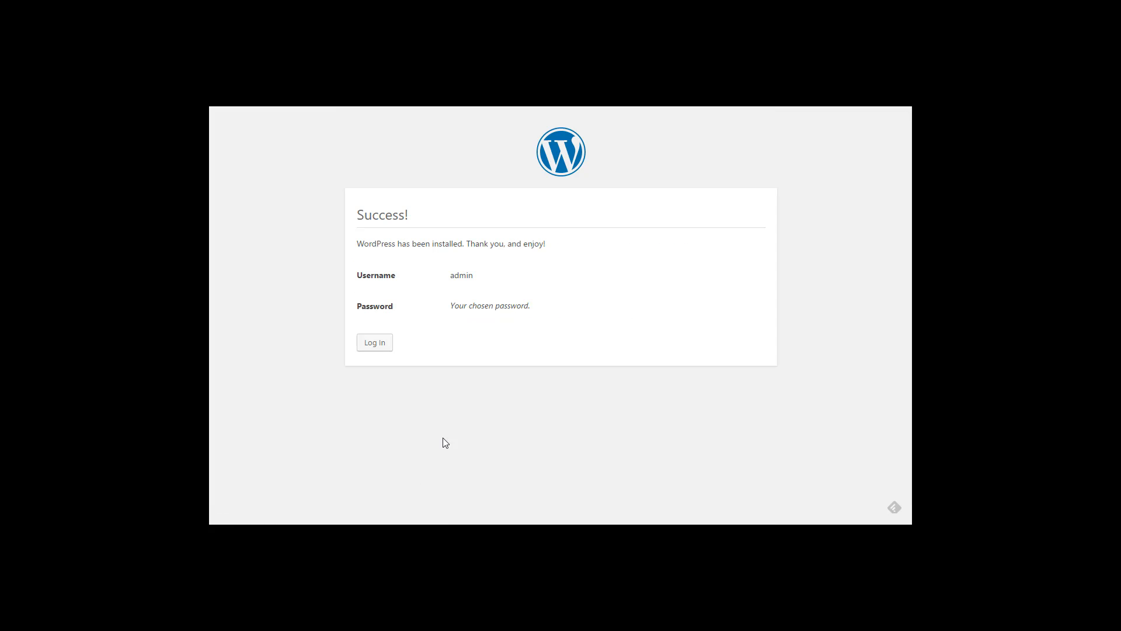
pyautogui.click(375, 345)
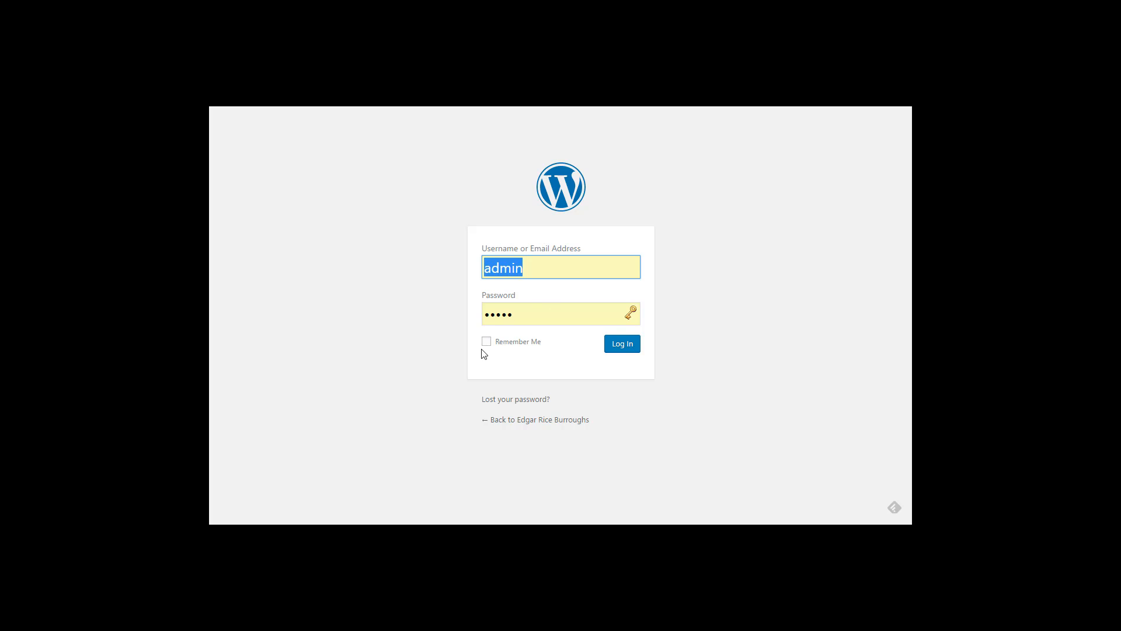
pyautogui.click(489, 344)
pyautogui.click(625, 346)
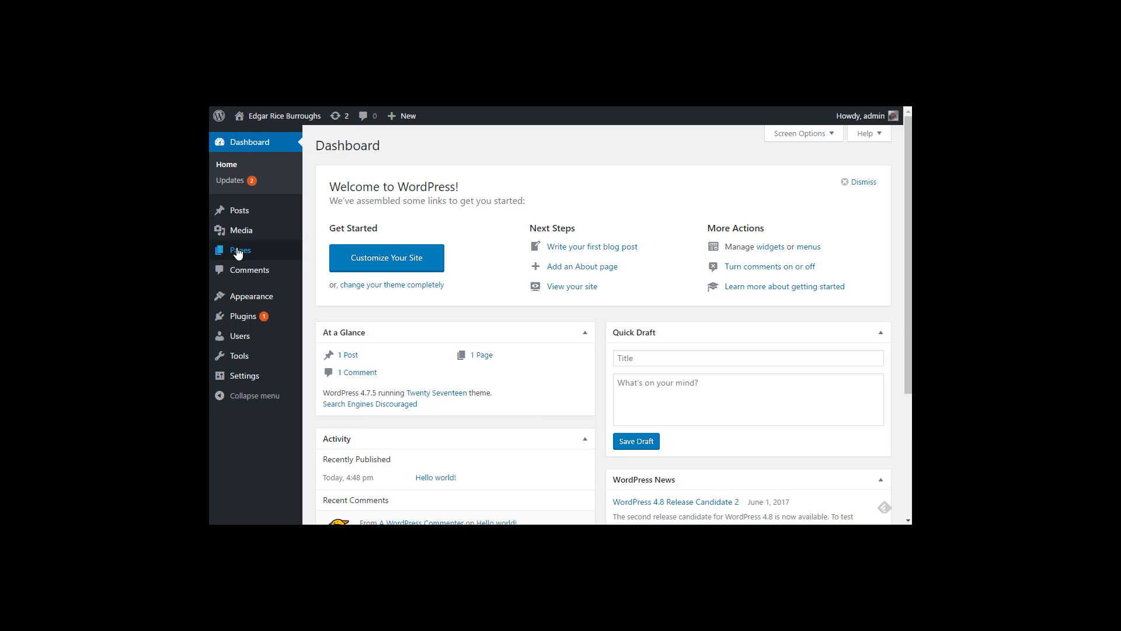
# Step: Trash the Sample Page and publish a new page titled 'Home'
pyautogui.moveTo(246, 257)
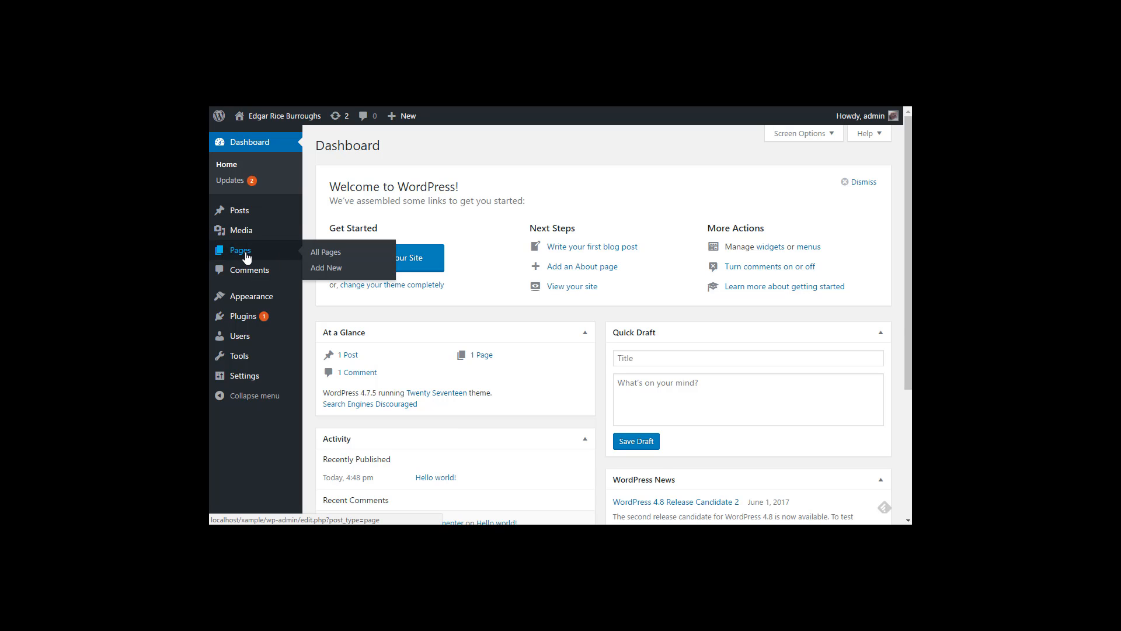
pyautogui.click(330, 257)
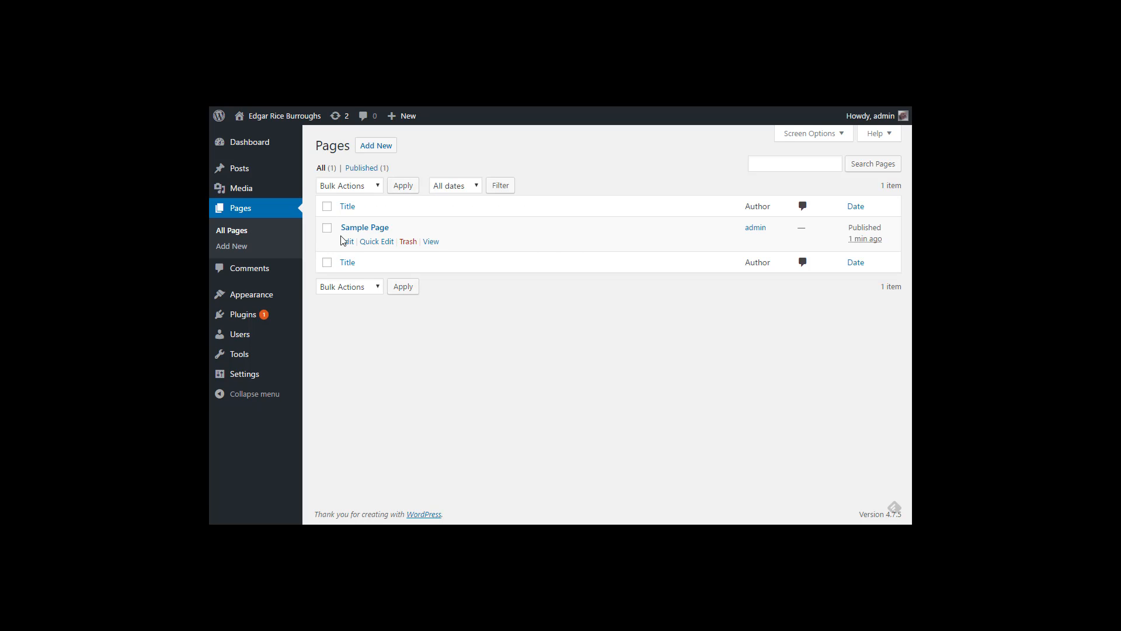
pyautogui.click(403, 242)
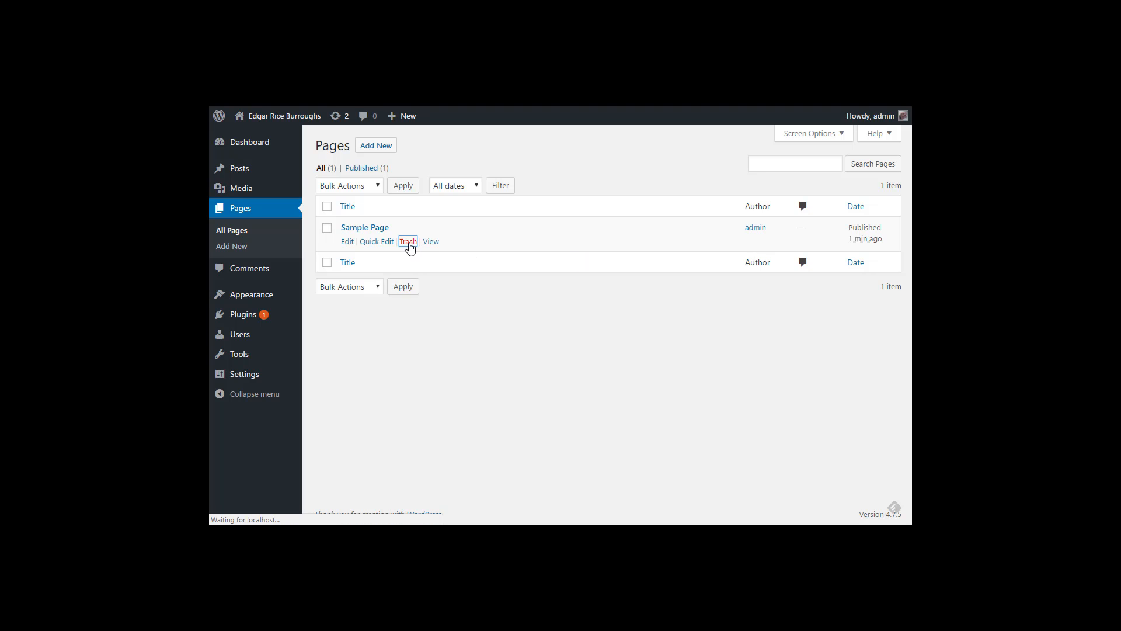
pyautogui.click(372, 148)
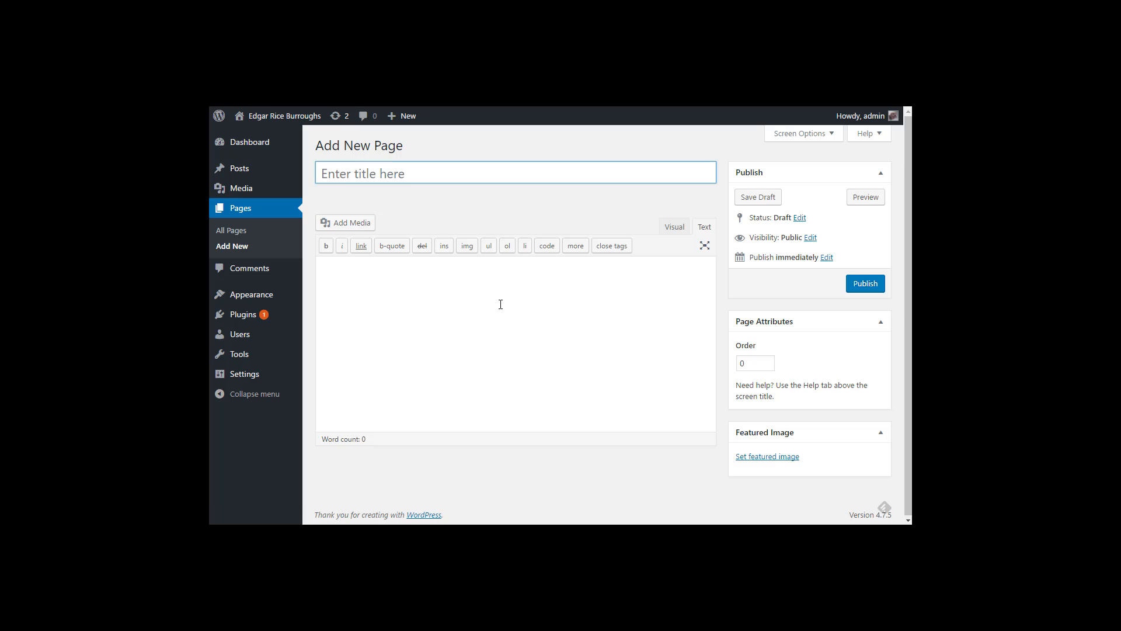
pyautogui.write('Hola')
pyautogui.press('BackSpace')
pyautogui.write('me')
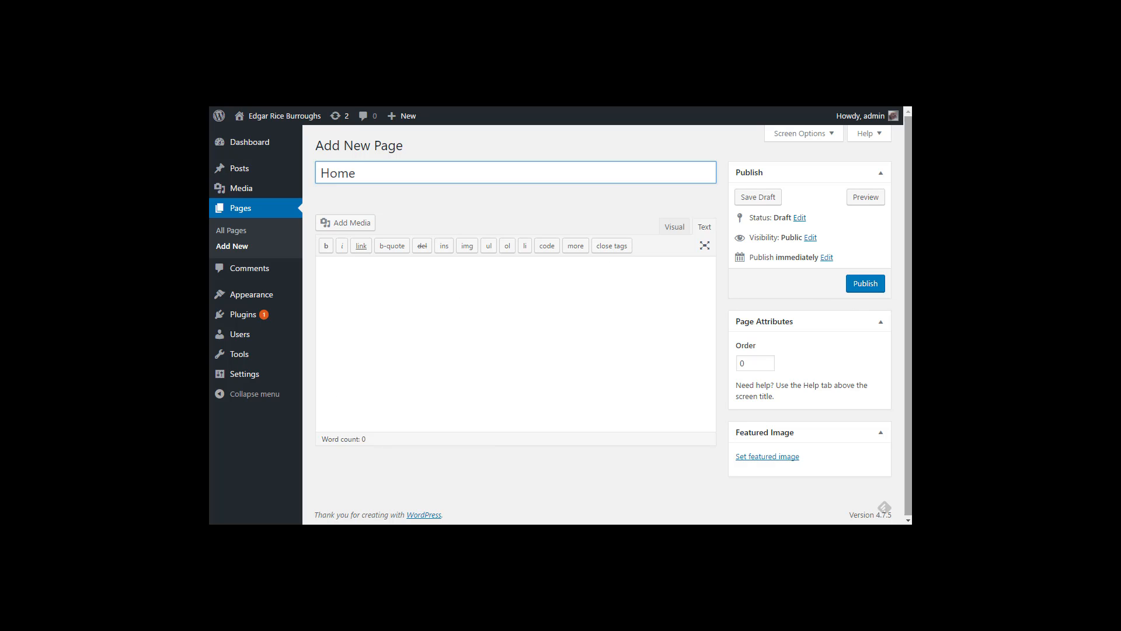
pyautogui.click(866, 286)
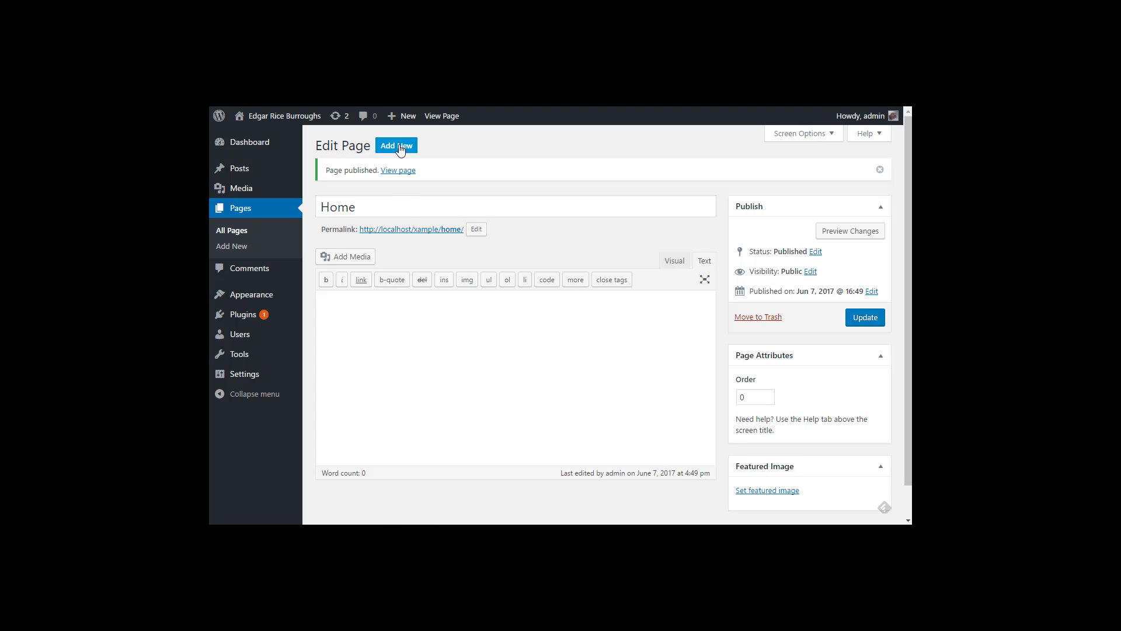
# Step: Publish two new pages titled 'About' and 'Contact'
pyautogui.click(397, 147)
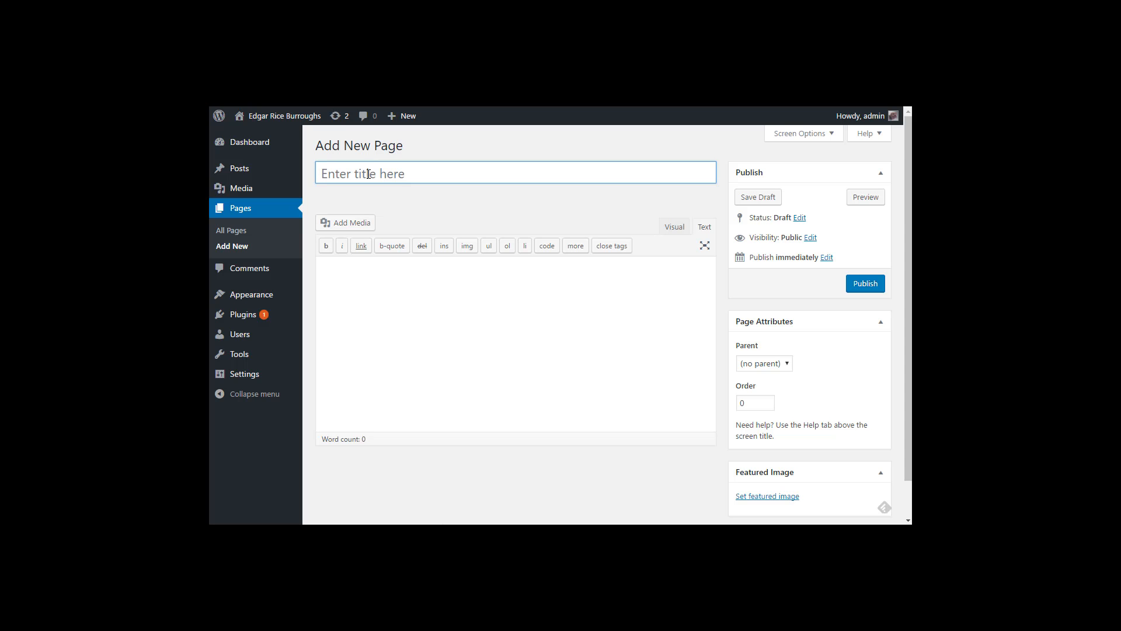
pyautogui.write('About')
pyautogui.click(865, 286)
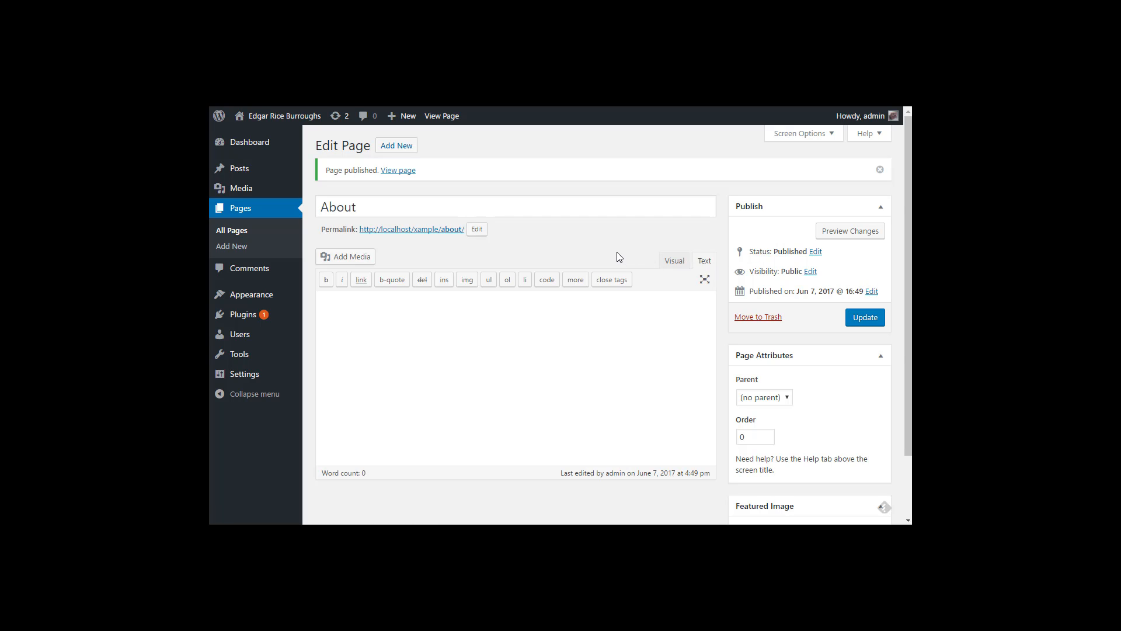
pyautogui.click(402, 146)
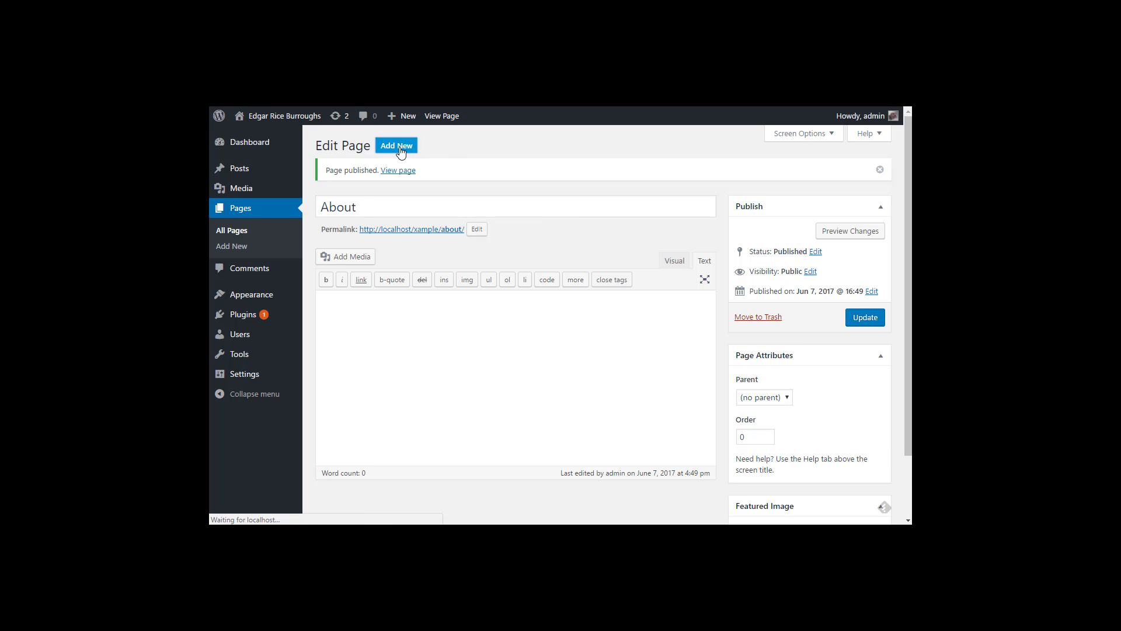
pyautogui.click(373, 171)
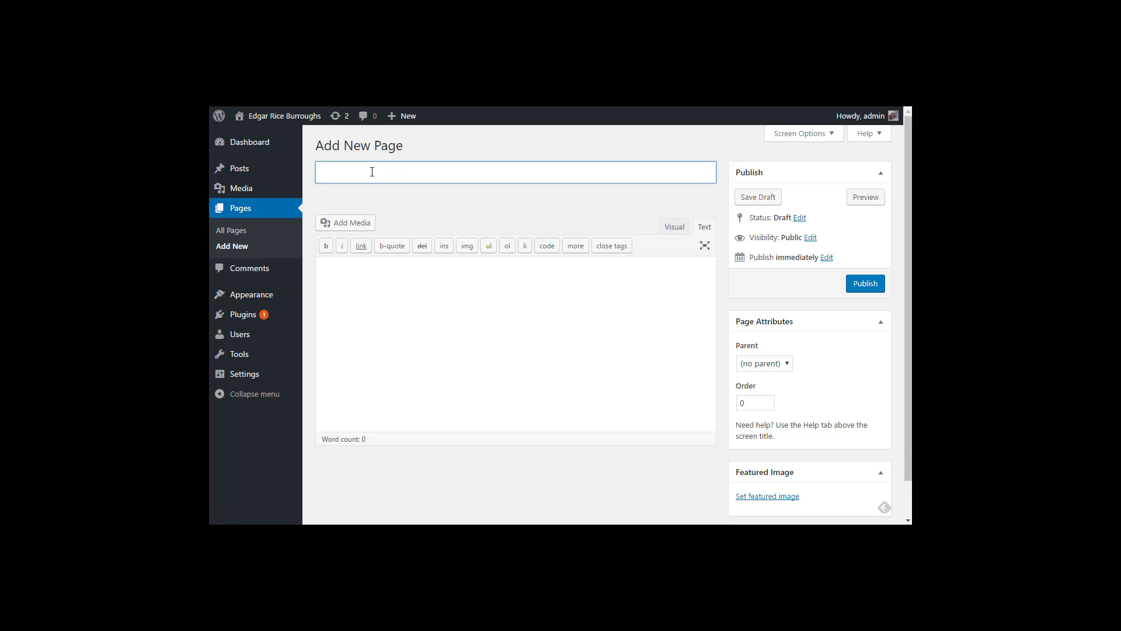
pyautogui.write('Contact')
pyautogui.click(864, 283)
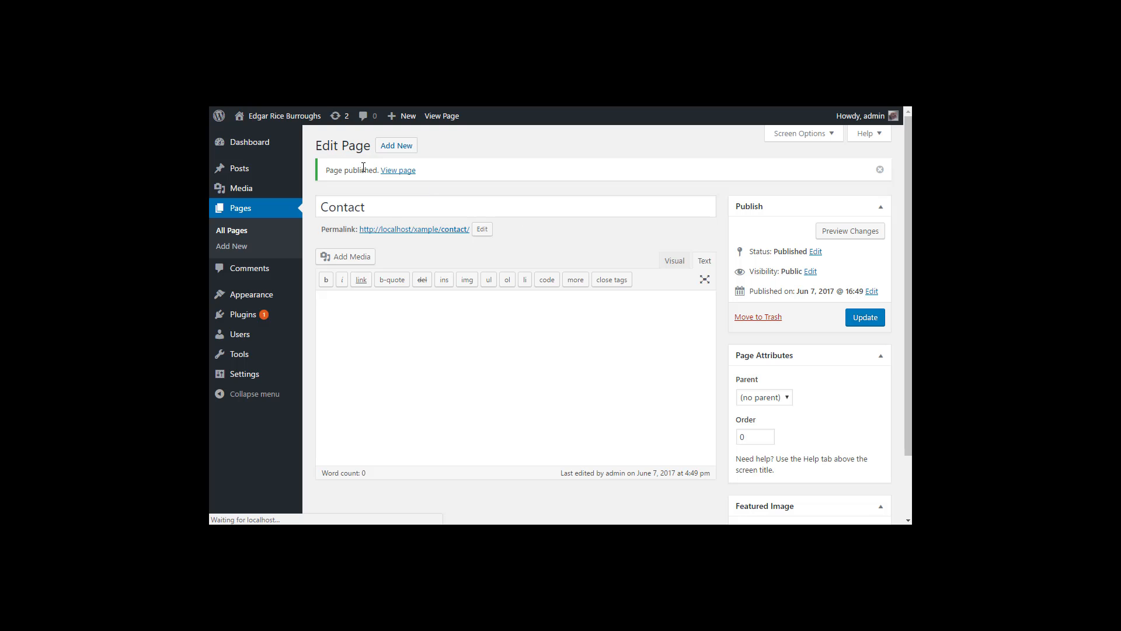
# Step: Publish 'Books' and 'Blog' pages, then list all pages
pyautogui.click(397, 146)
pyautogui.click(374, 172)
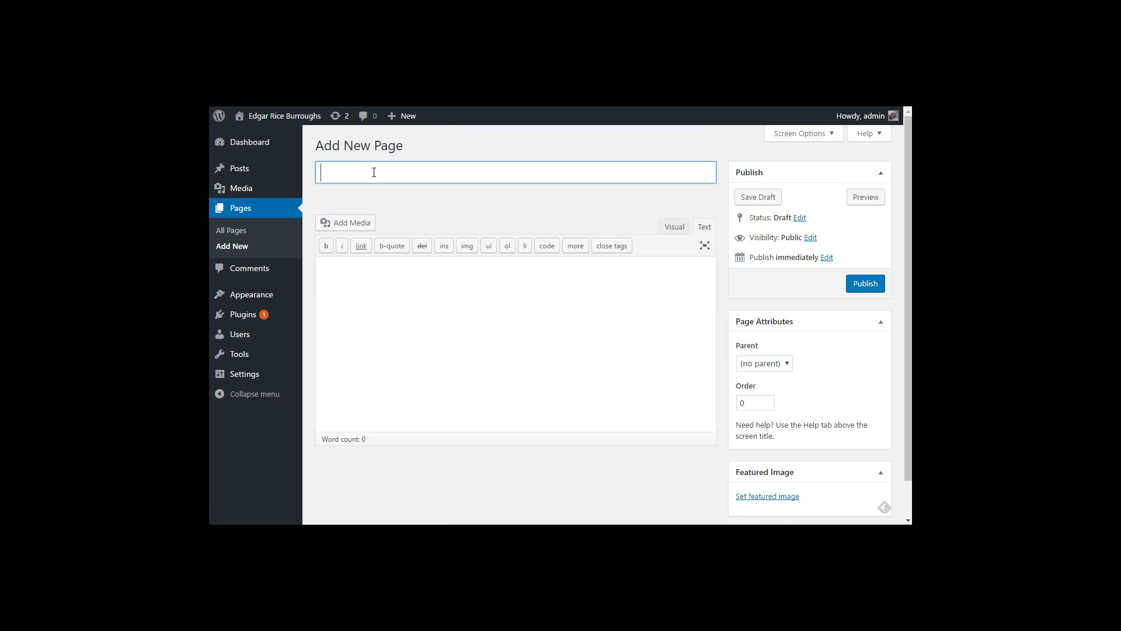
pyautogui.write('Books')
pyautogui.click(872, 284)
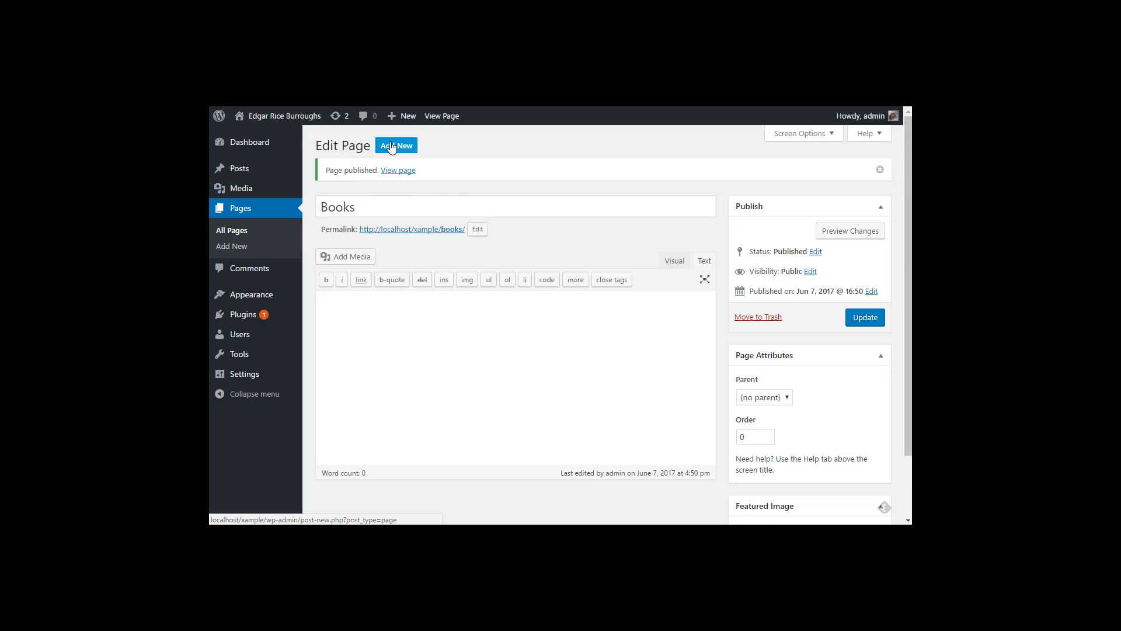
pyautogui.click(392, 148)
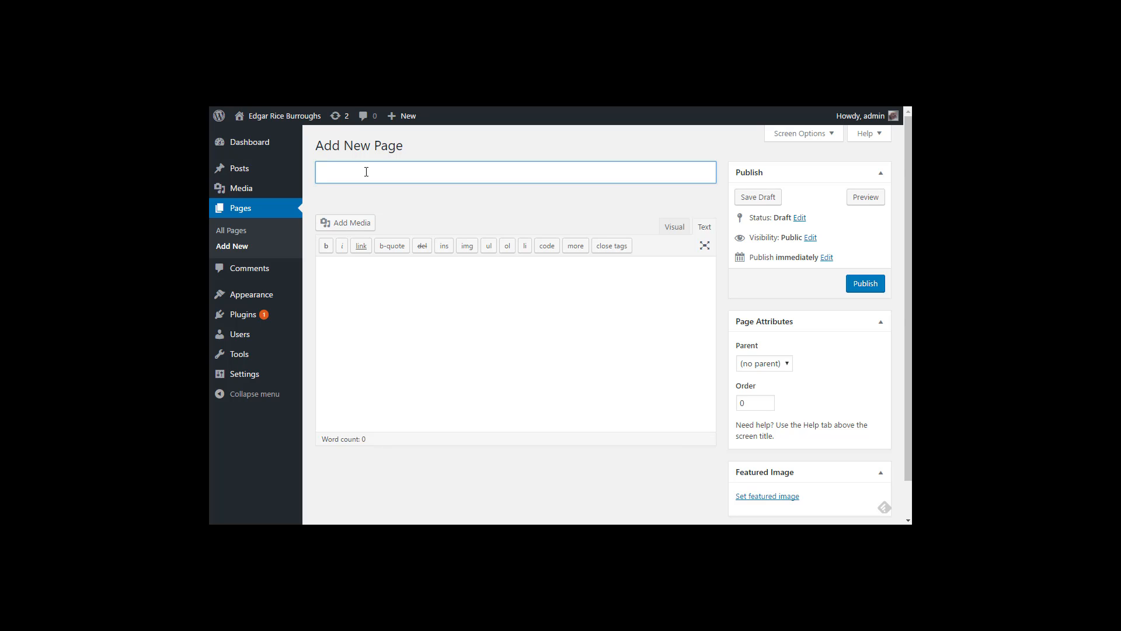
pyautogui.write('Blog')
pyautogui.click(866, 285)
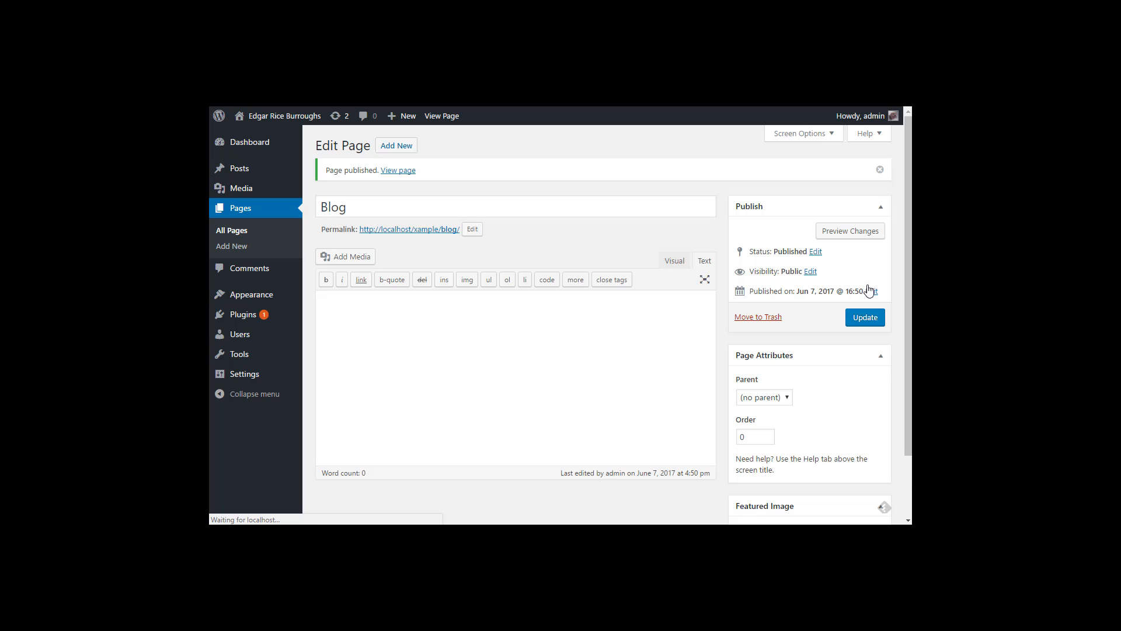
pyautogui.click(244, 232)
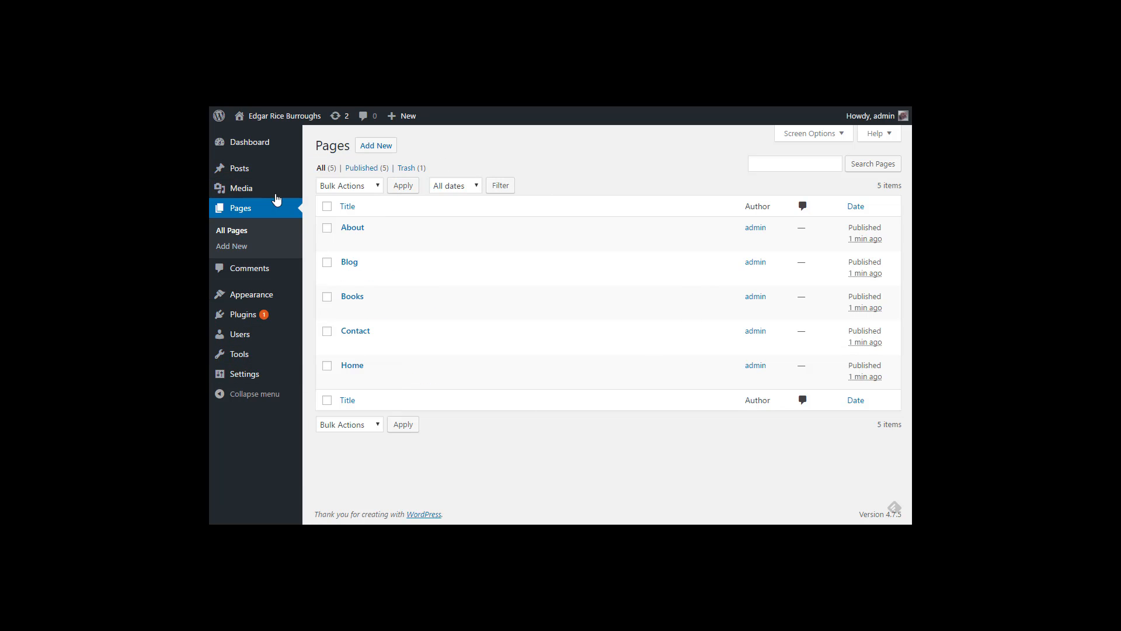
# Step: Delete the default tagline text in General Settings and save the changes
pyautogui.moveTo(248, 376)
pyautogui.click(322, 379)
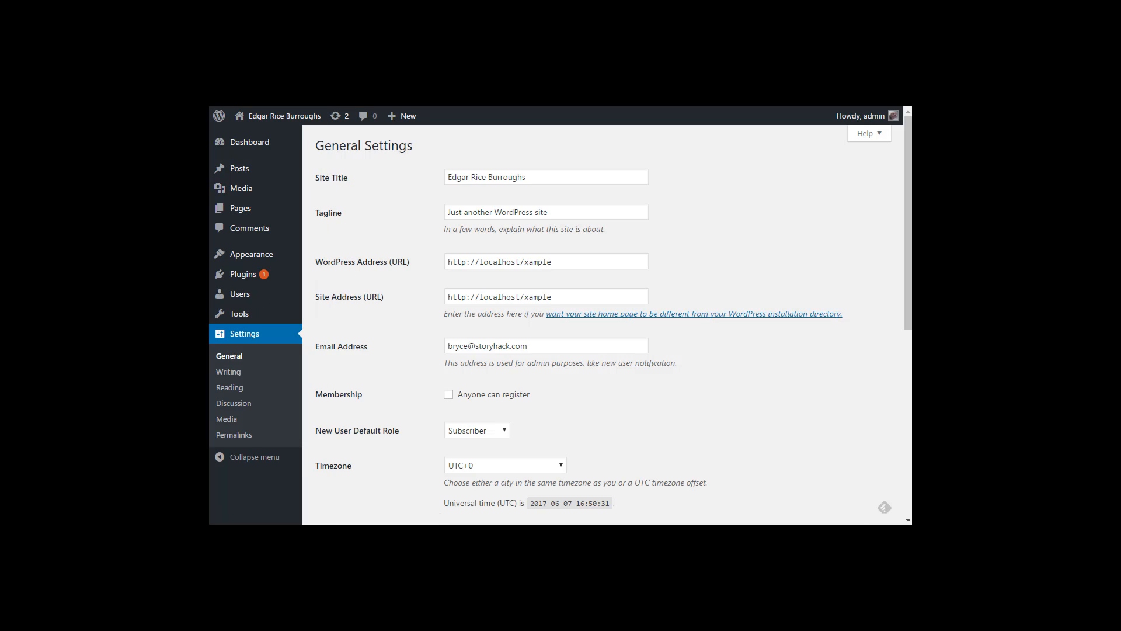
pyautogui.moveTo(571, 212); pyautogui.dragTo(436, 217)
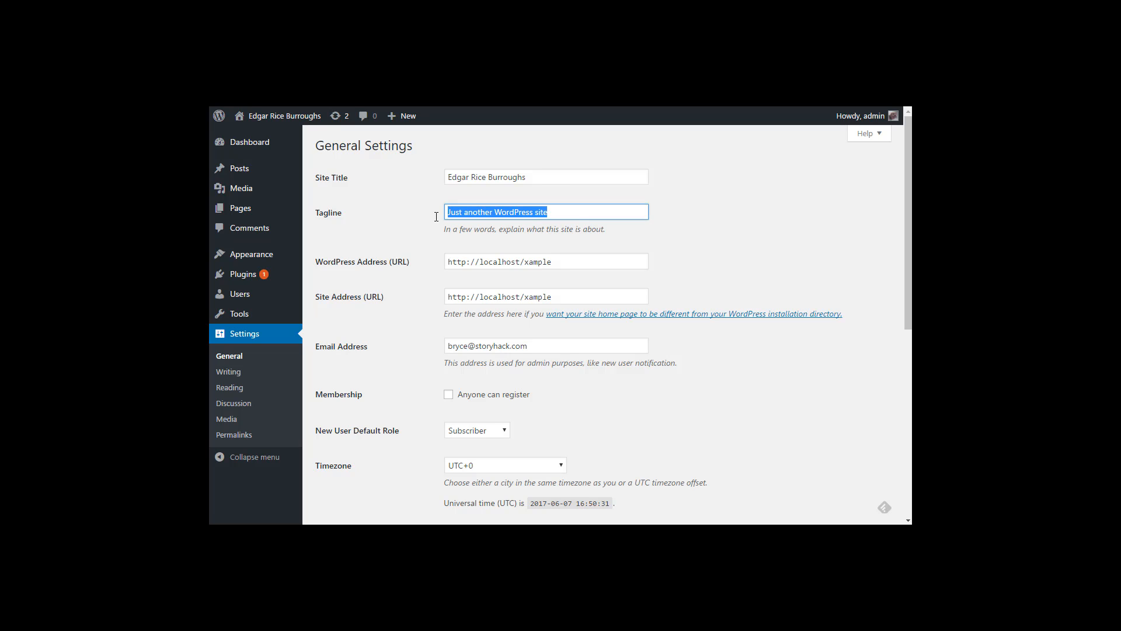
pyautogui.press('BackSpace')
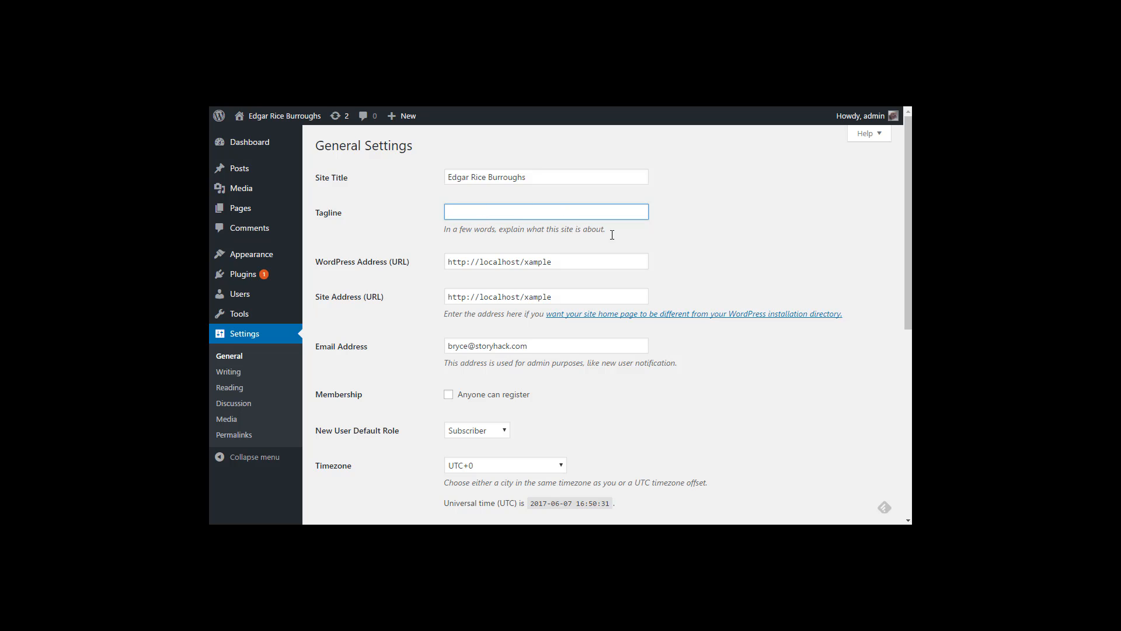
pyautogui.scroll(-6, 703, 440)
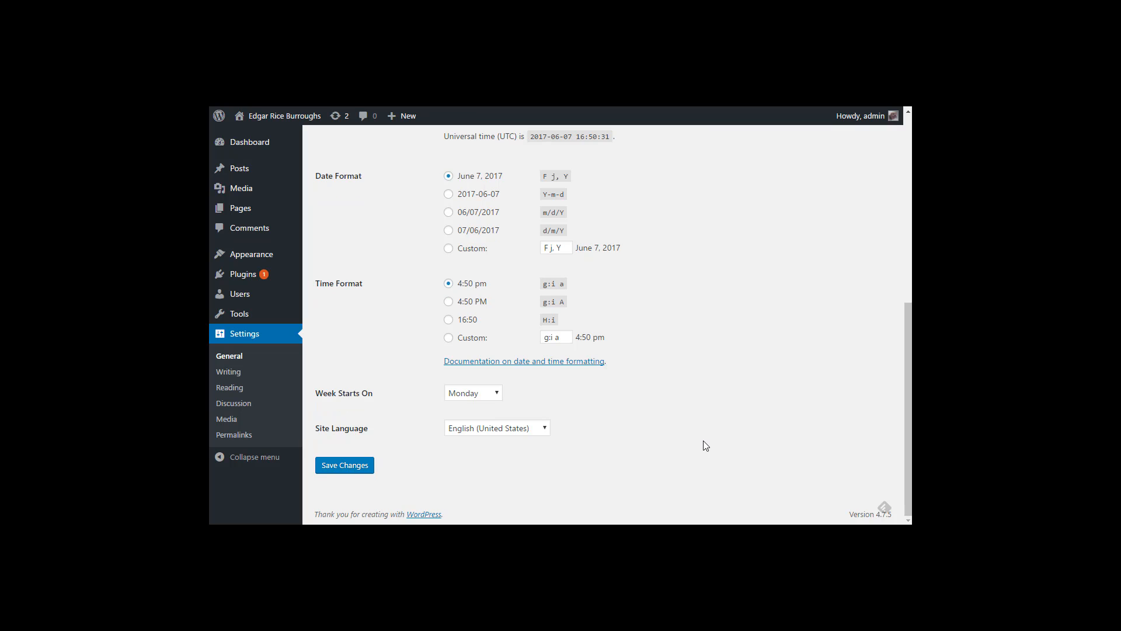
pyautogui.click(335, 468)
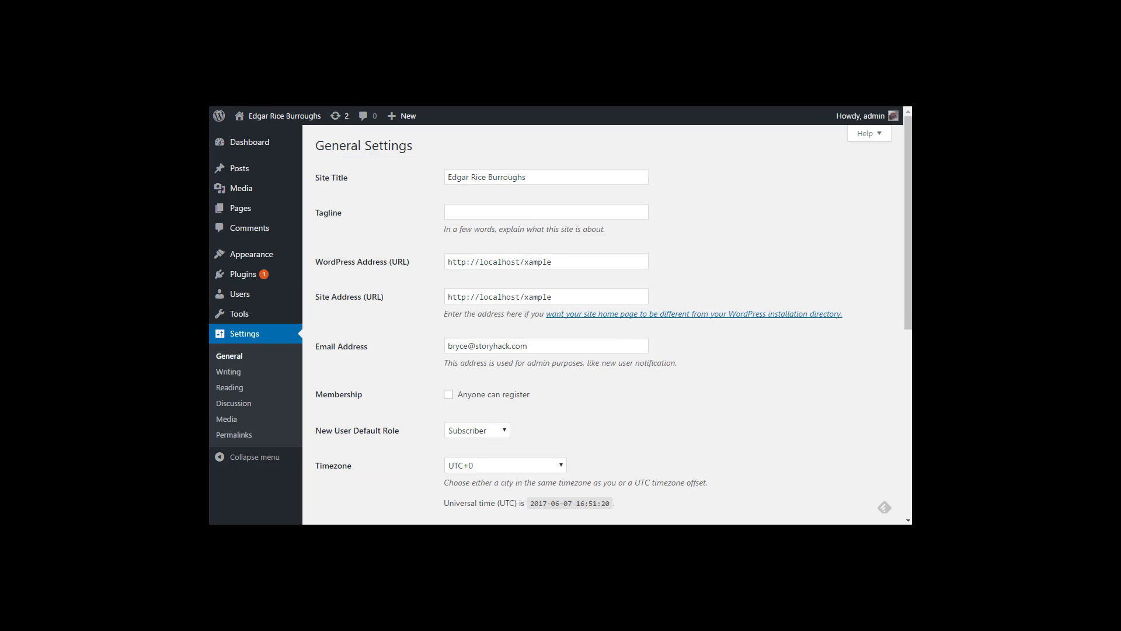
# Step: Review the Permalink options, noting the plain ?p=123 URLs and the Day and name structure
pyautogui.click(234, 435)
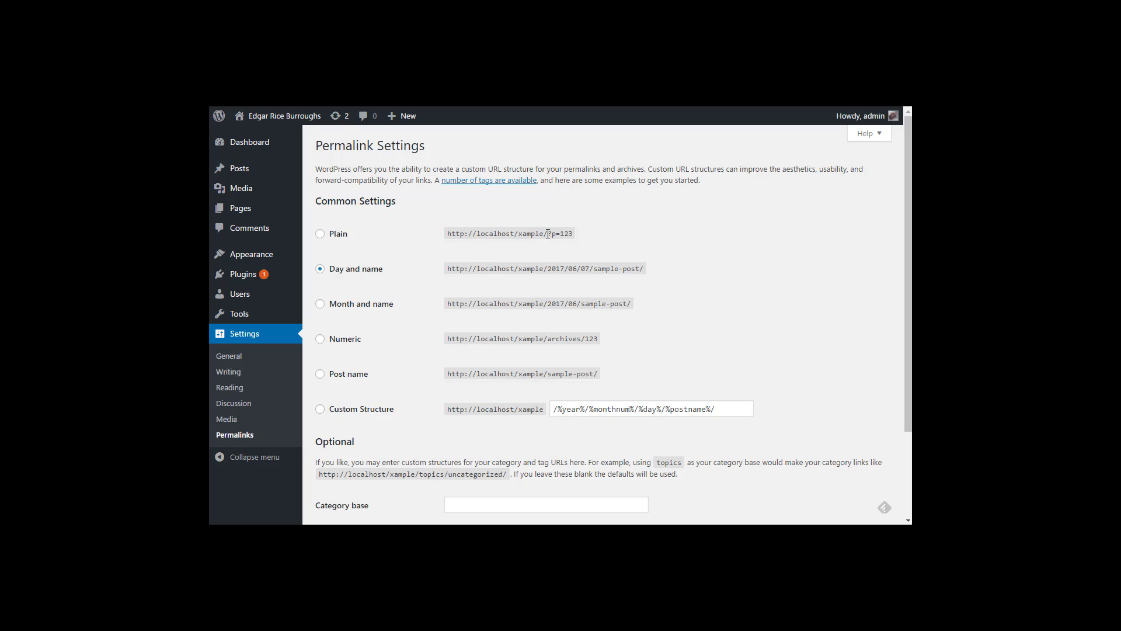
pyautogui.moveTo(548, 234); pyautogui.dragTo(576, 233)
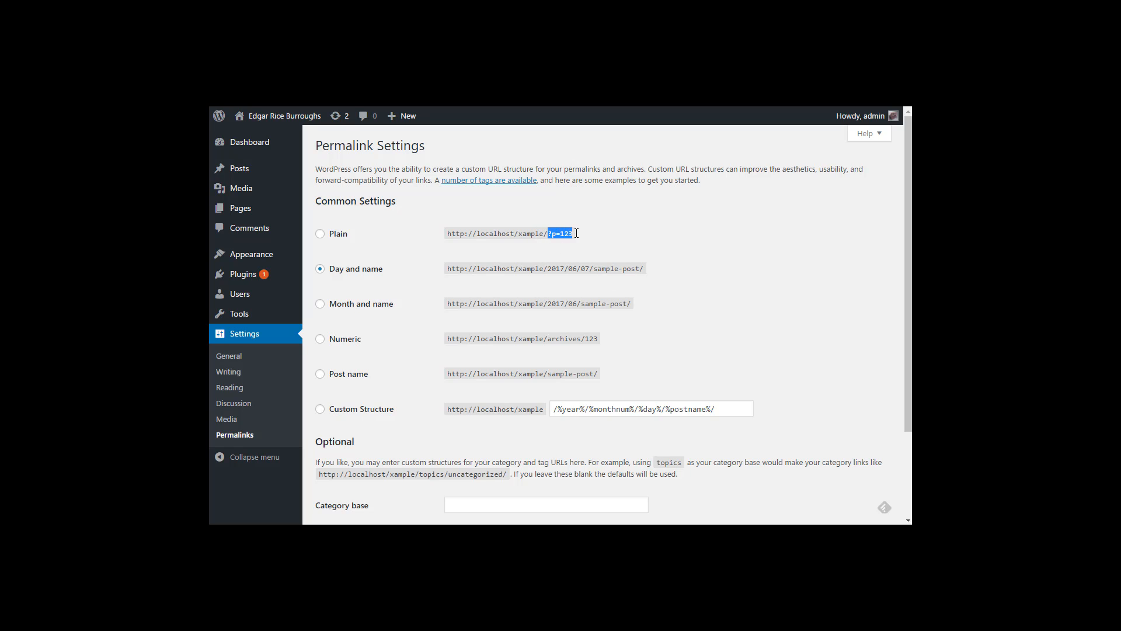
pyautogui.click(493, 253)
pyautogui.scroll(-2, 392, 393)
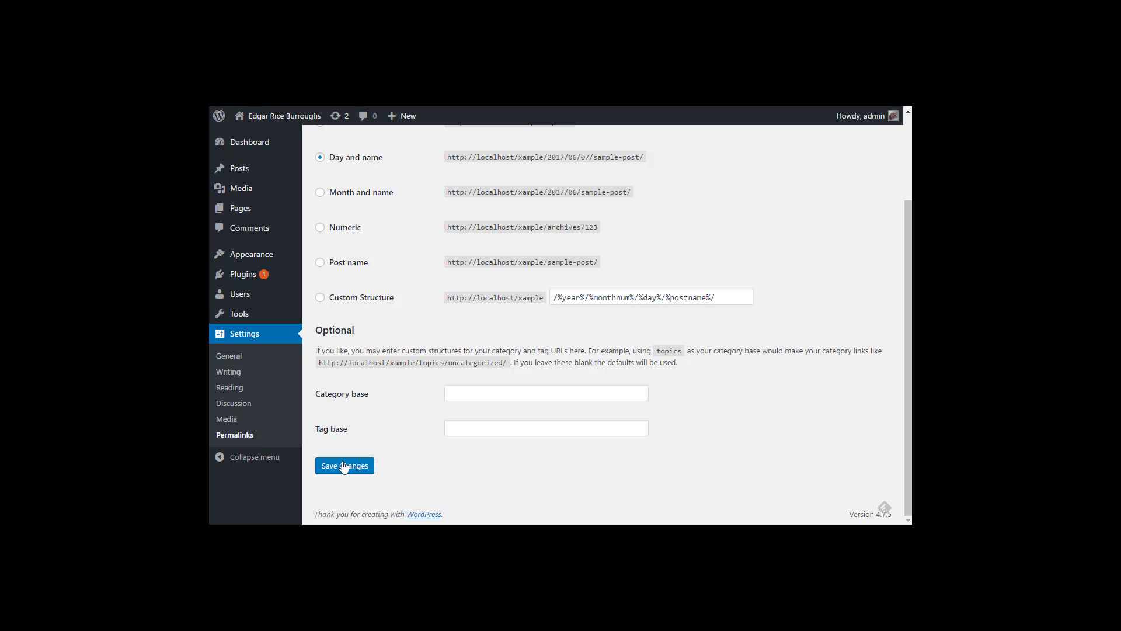
pyautogui.moveTo(288, 119)
# Step: Search Add New themes for Astrid, install it, and activate it
pyautogui.moveTo(240, 256)
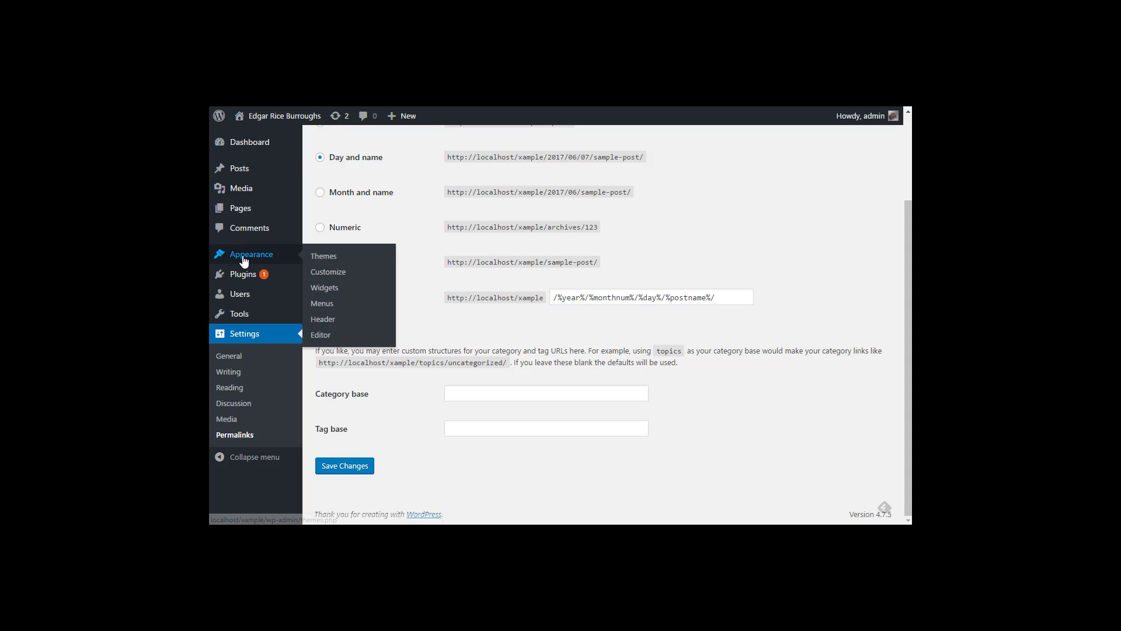
pyautogui.click(329, 260)
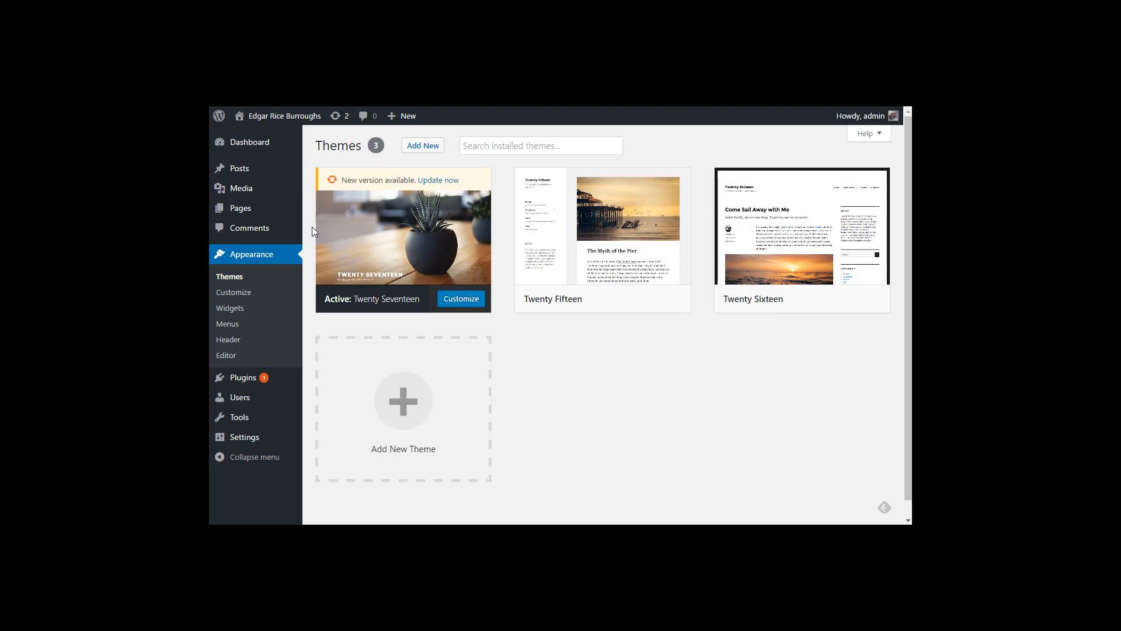
pyautogui.click(433, 152)
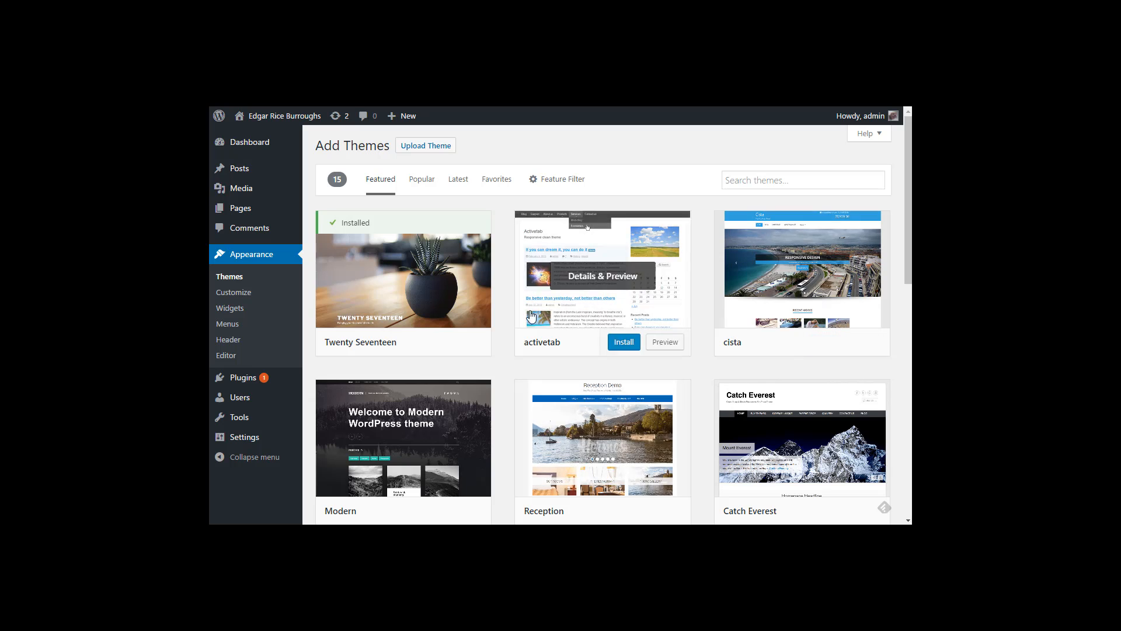
pyautogui.click(774, 182)
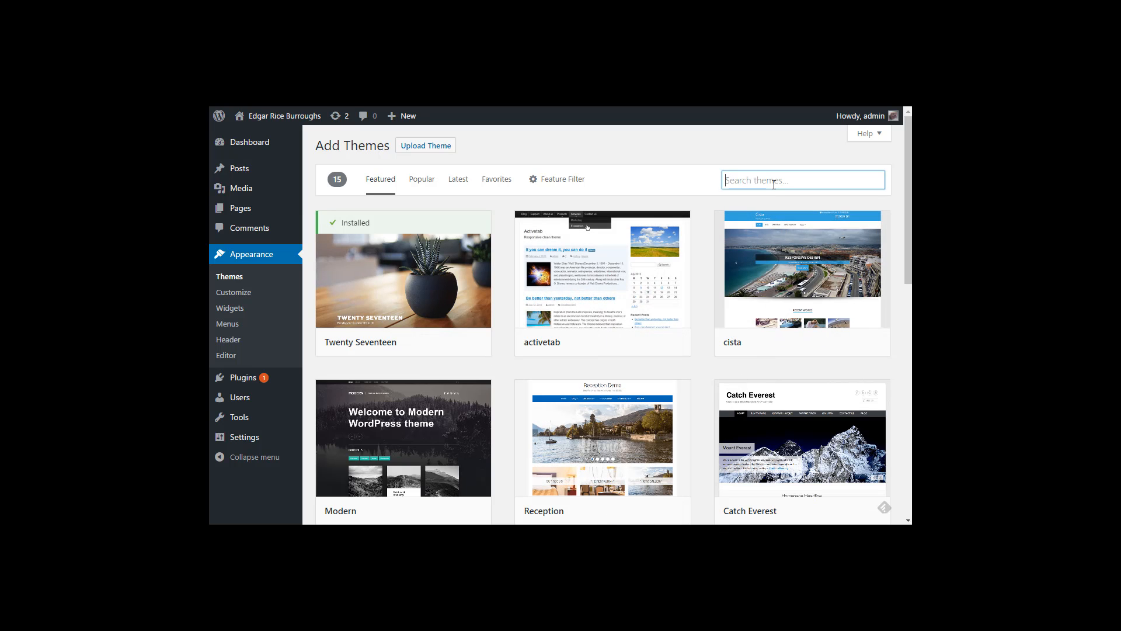
pyautogui.write('Astrid')
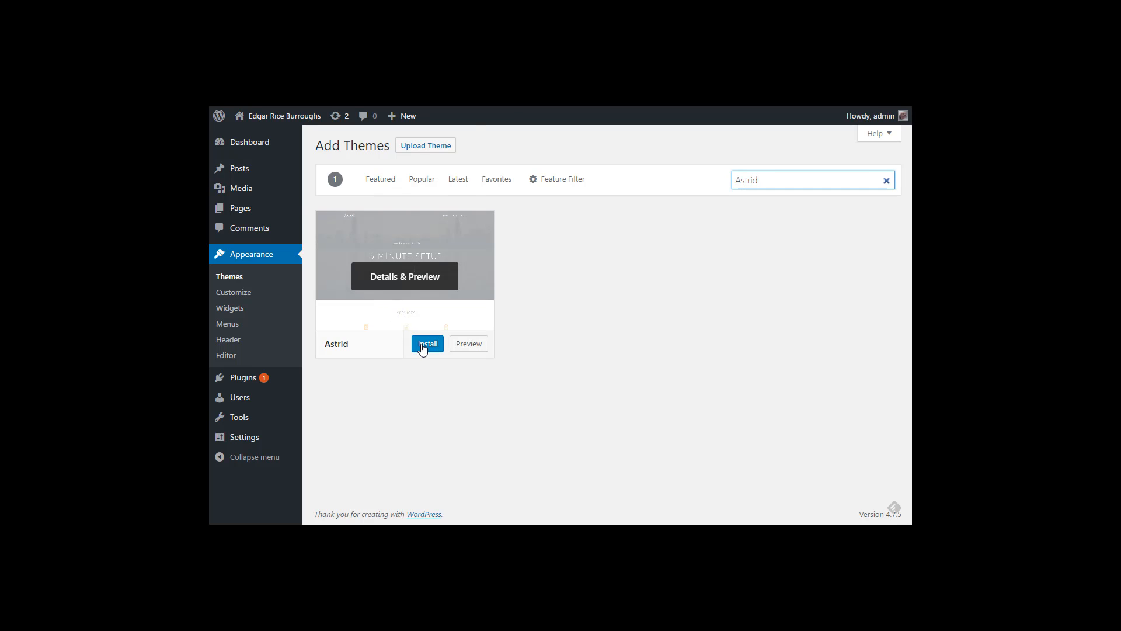
pyautogui.click(423, 348)
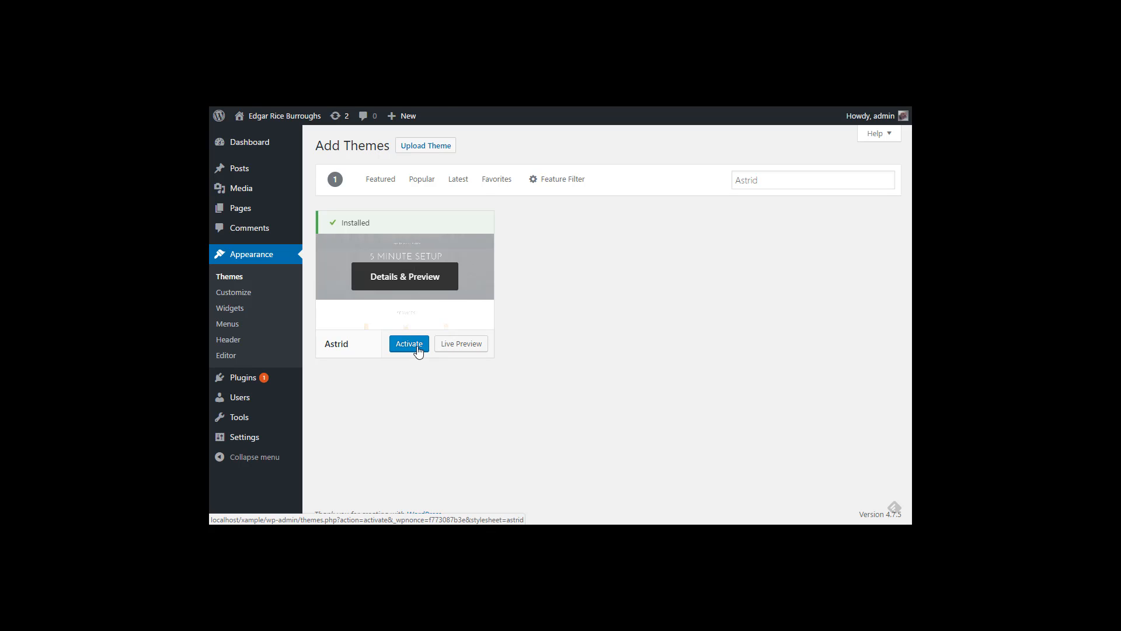
pyautogui.click(411, 344)
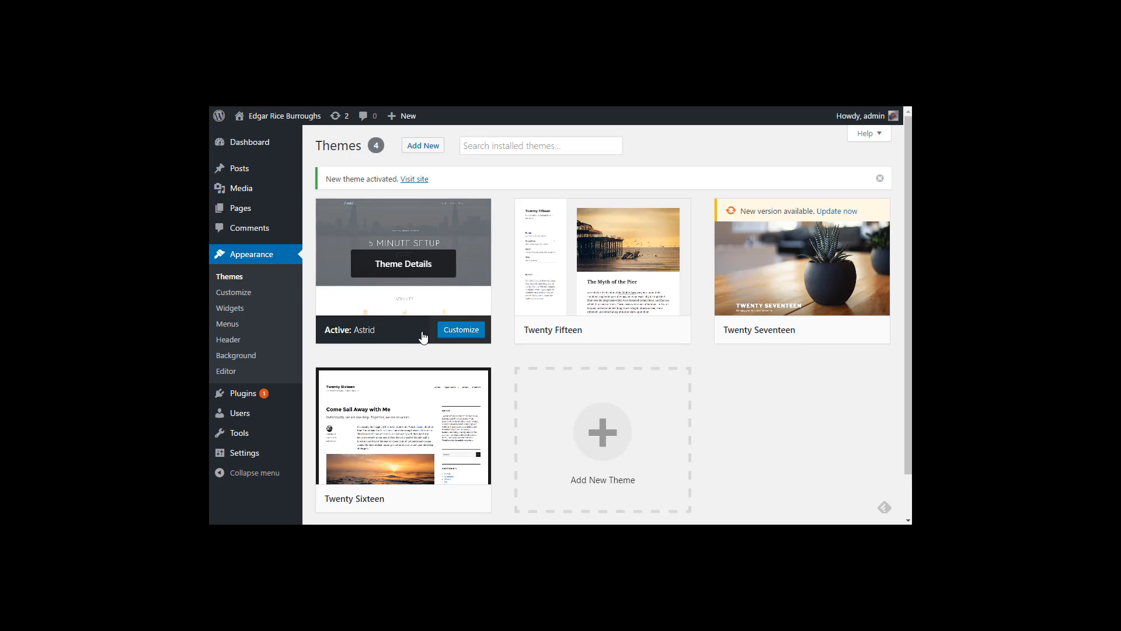
pyautogui.click(411, 182)
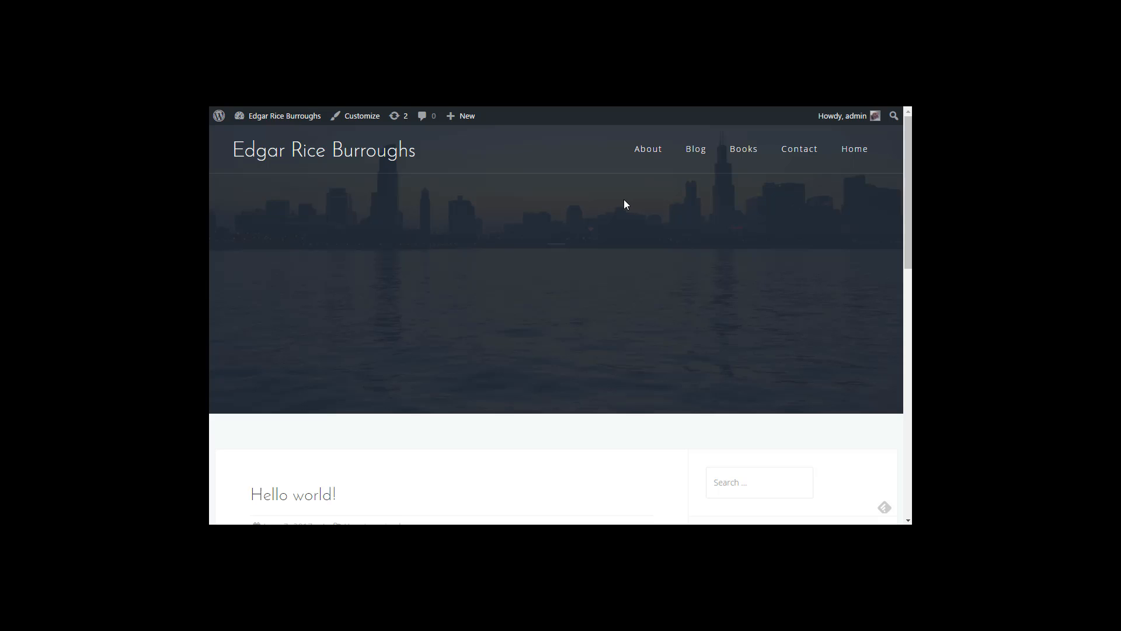
pyautogui.scroll(-7, 401, 370)
pyautogui.scroll(-3, 401, 369)
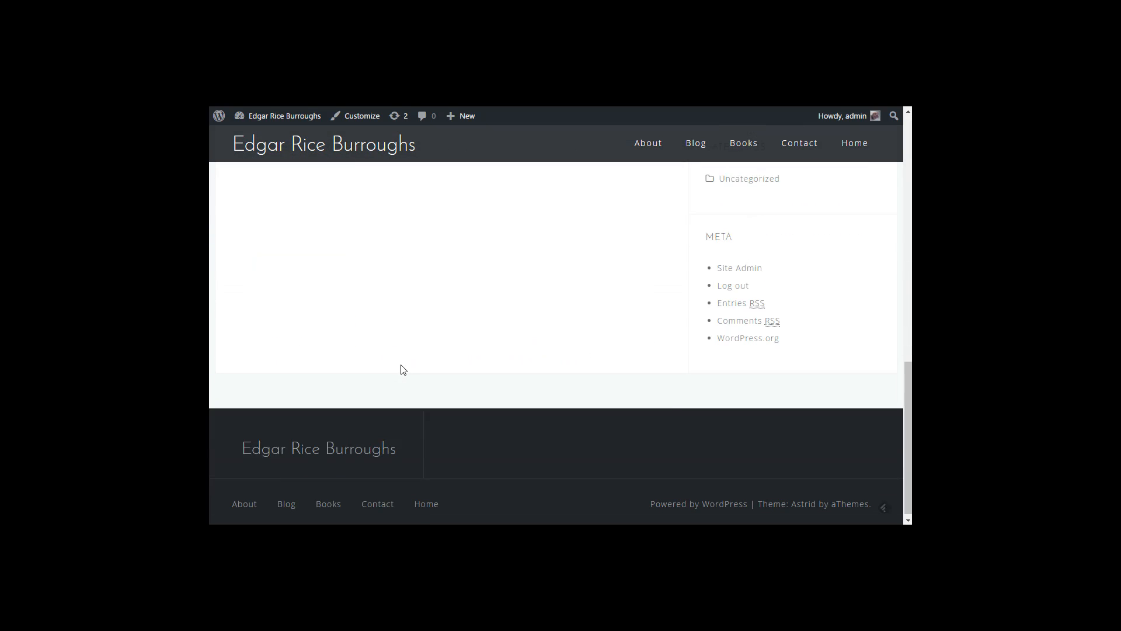
pyautogui.scroll(15, 400, 368)
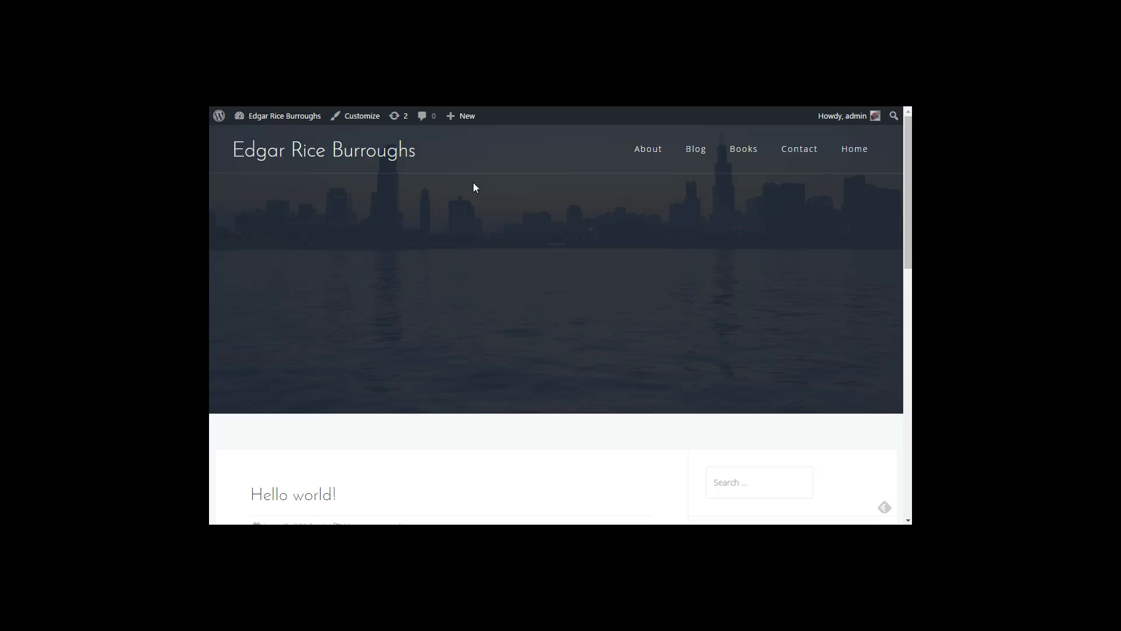
pyautogui.hotkey('ctrl', 'w')
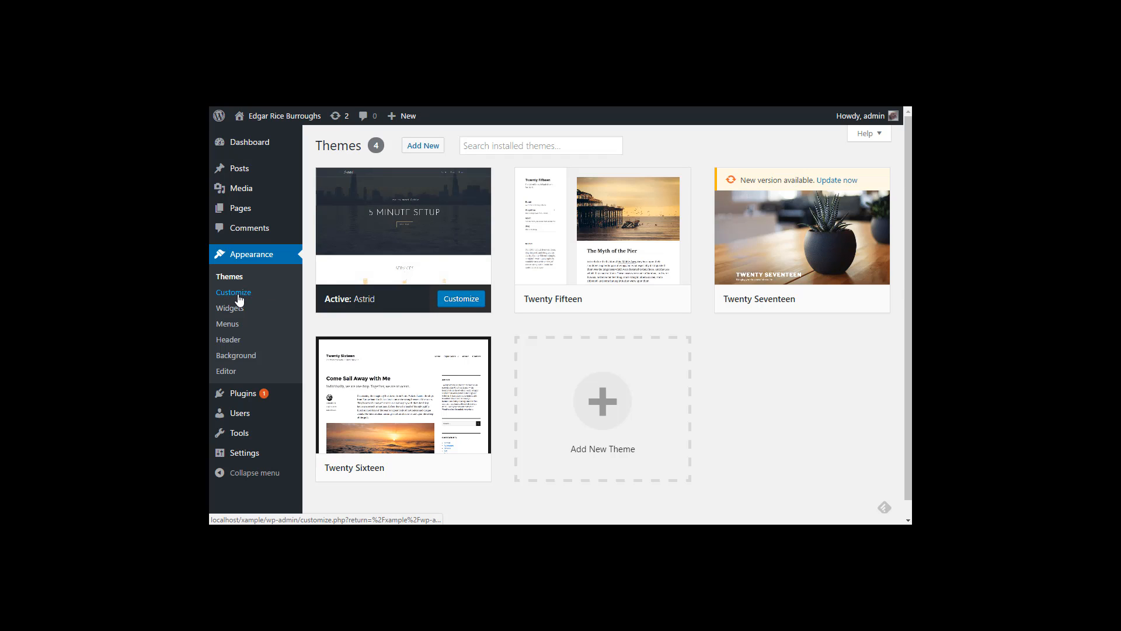
# Step: In the Customizer, set a static front page: Home as front page, Blog as posts page, and publish
pyautogui.click(453, 307)
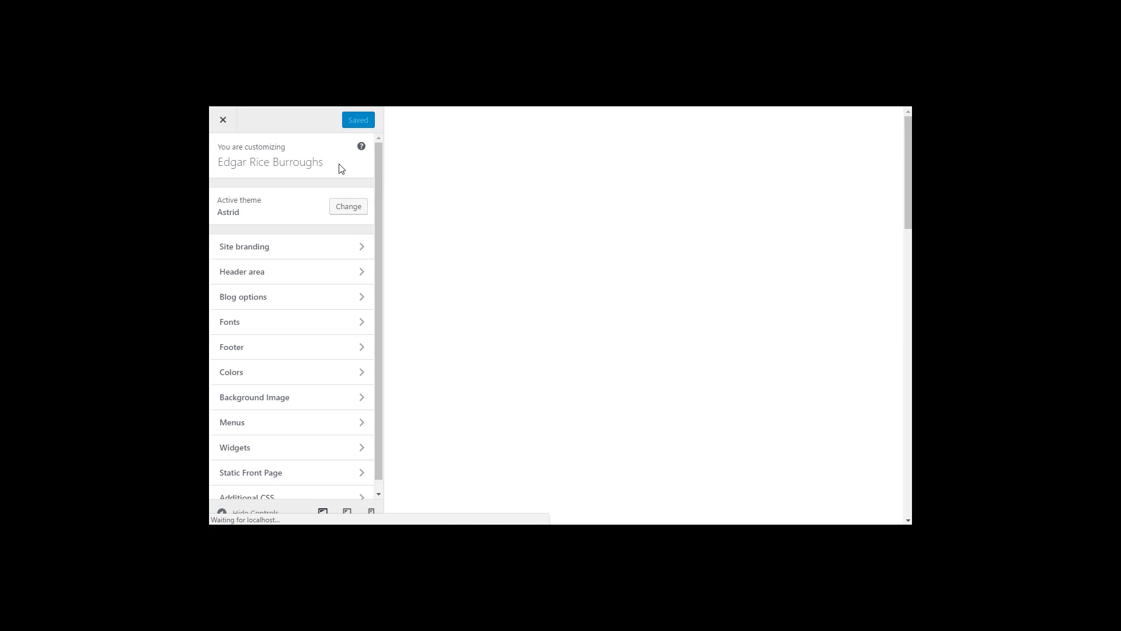
pyautogui.scroll(-1, 261, 356)
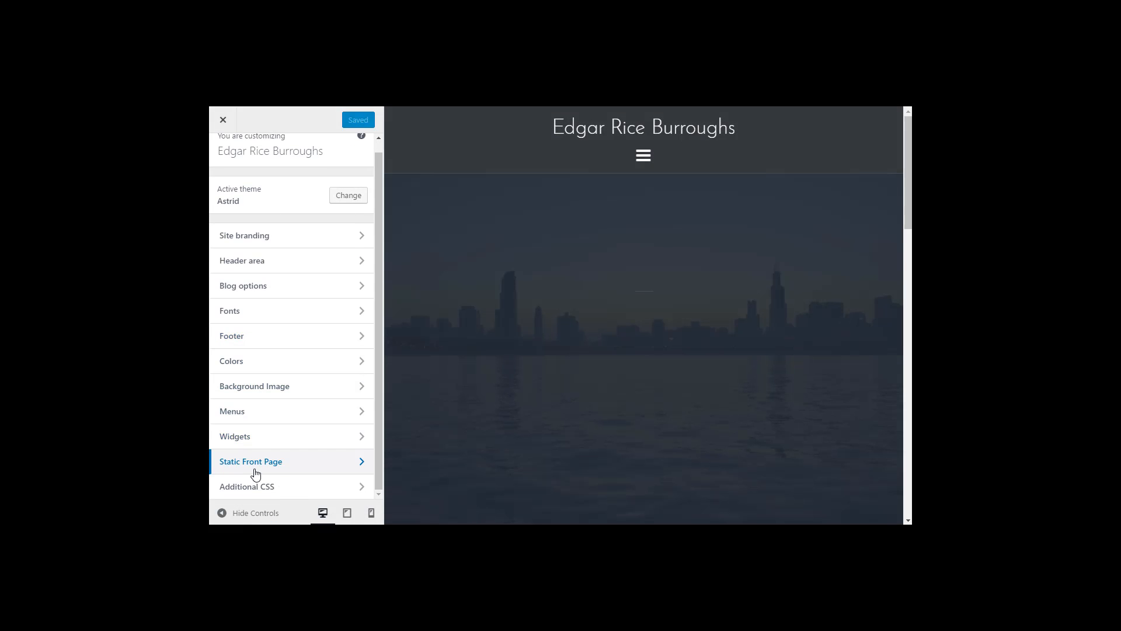
pyautogui.click(259, 468)
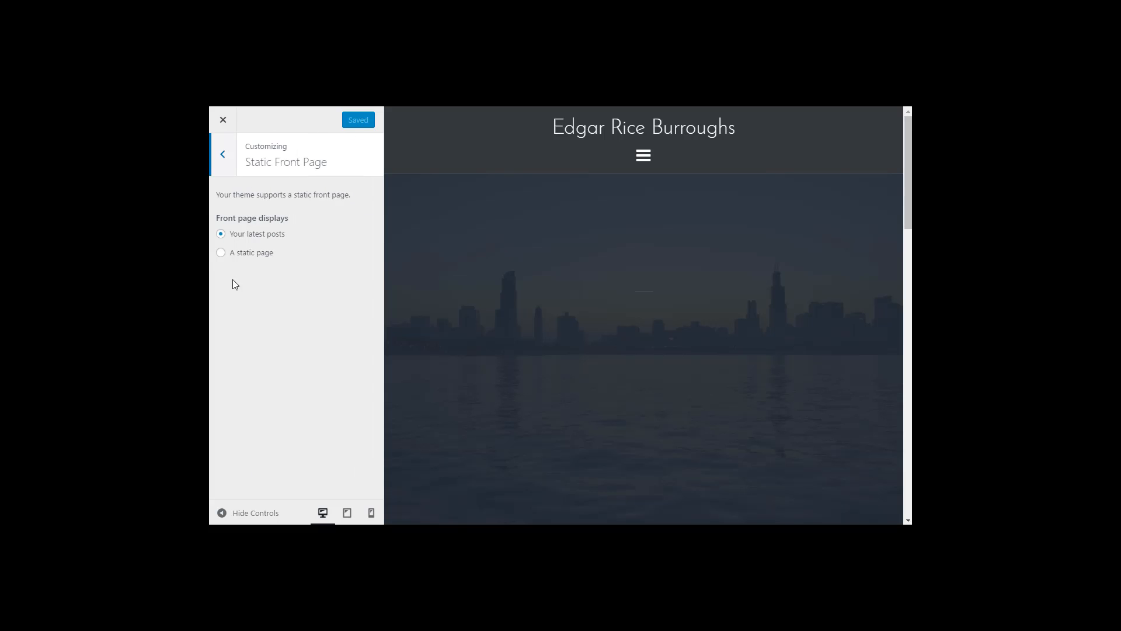
pyautogui.click(221, 252)
pyautogui.click(261, 300)
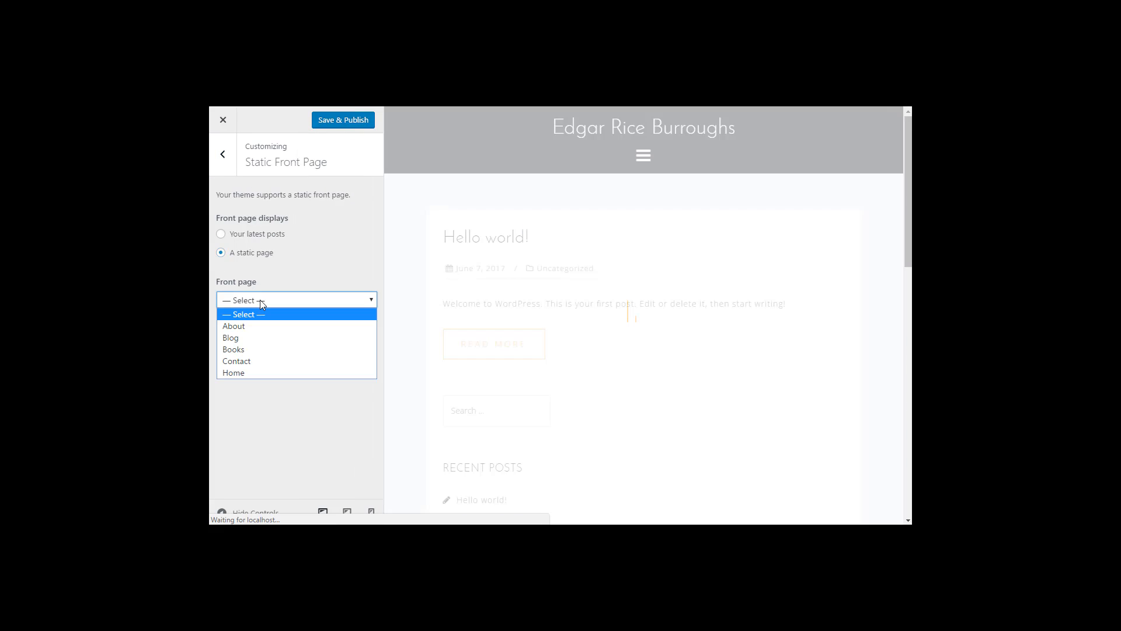
pyautogui.click(247, 373)
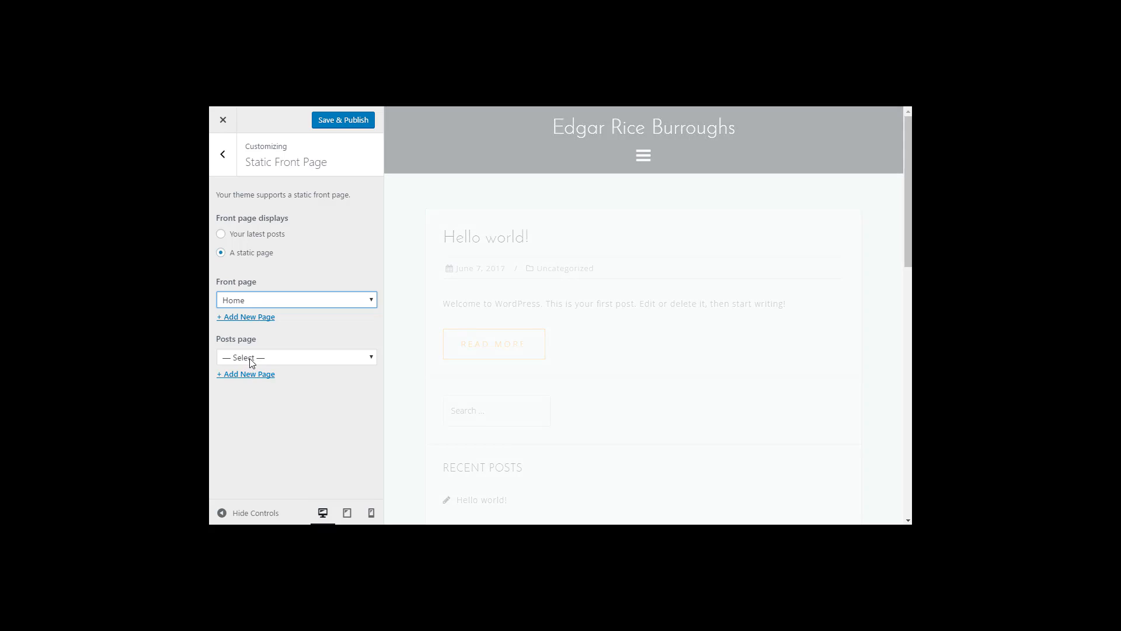
pyautogui.click(251, 357)
pyautogui.click(248, 393)
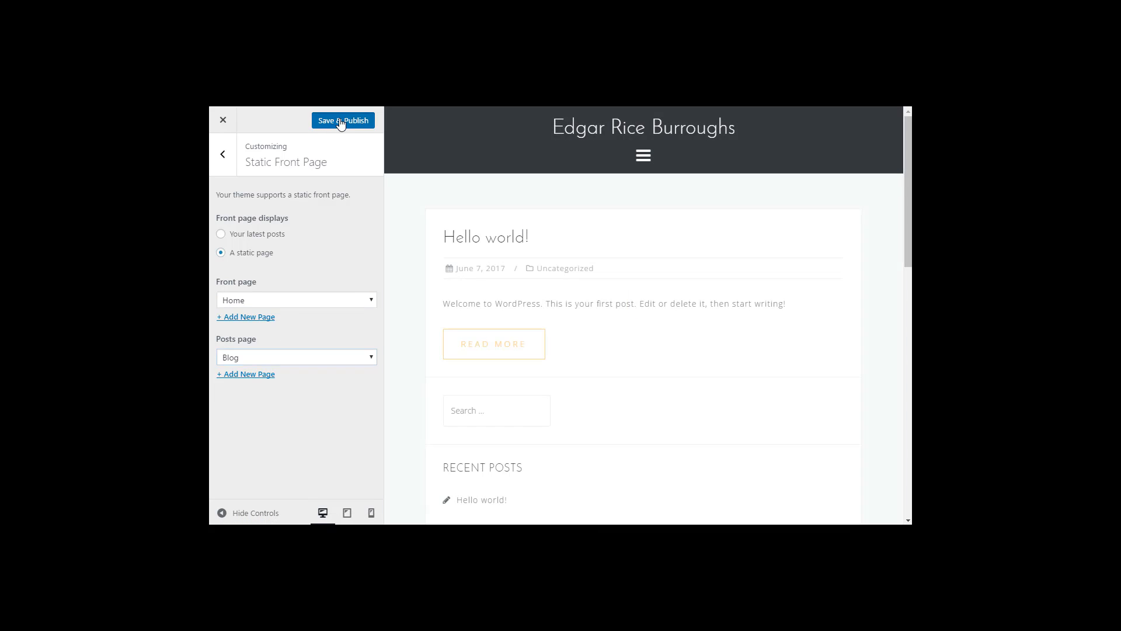
pyautogui.click(342, 121)
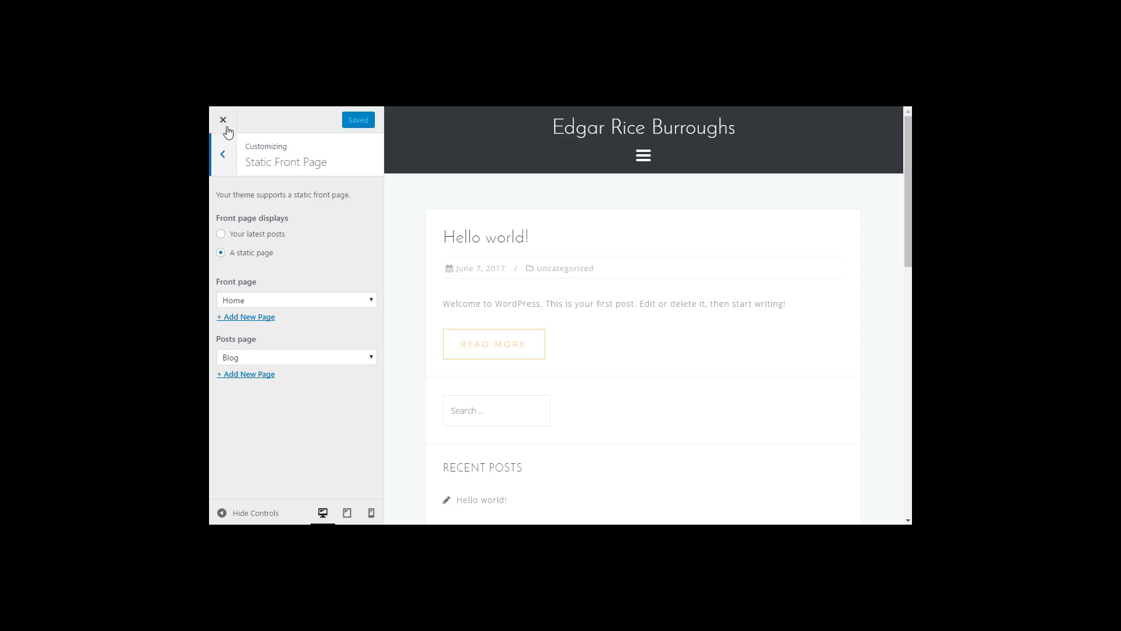
pyautogui.click(224, 123)
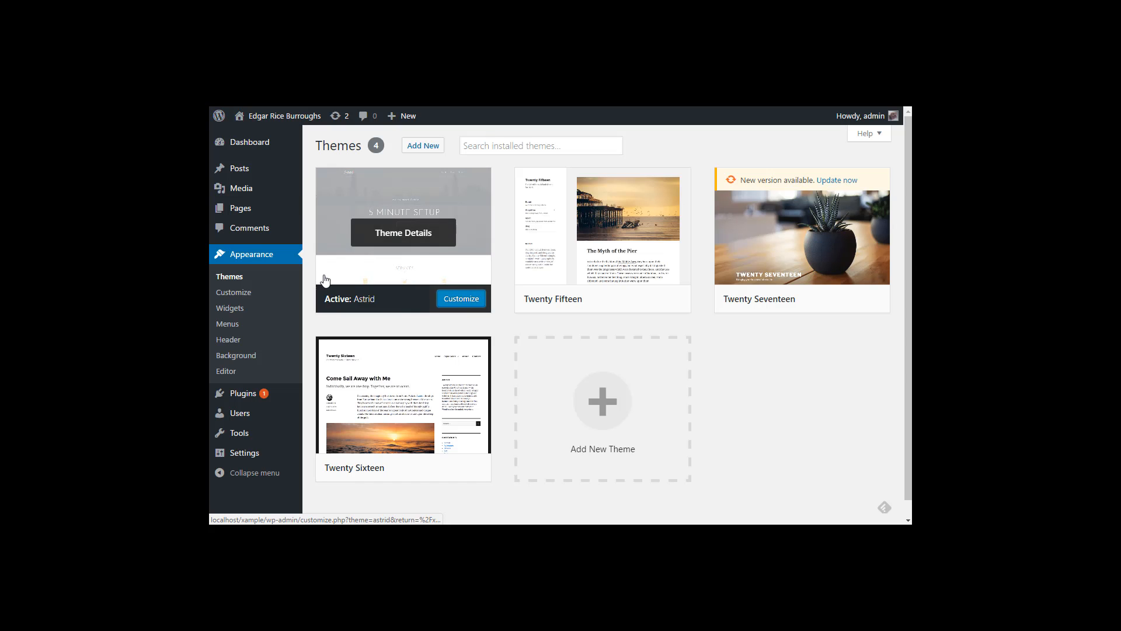
pyautogui.moveTo(289, 117)
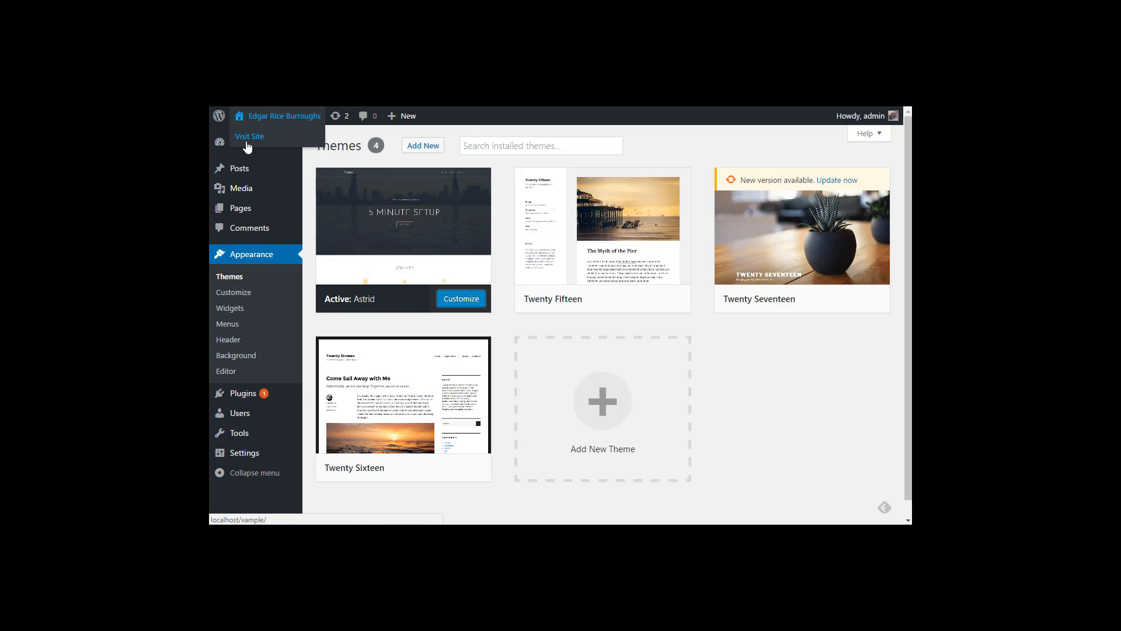
pyautogui.click(258, 138)
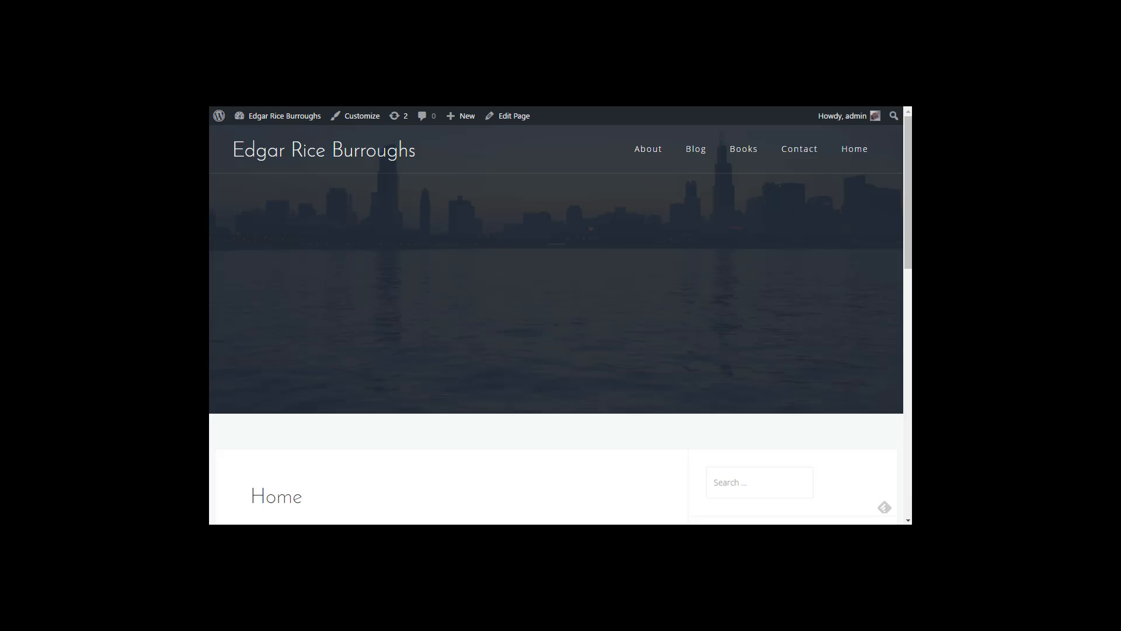
pyautogui.scroll(-4, 396, 361)
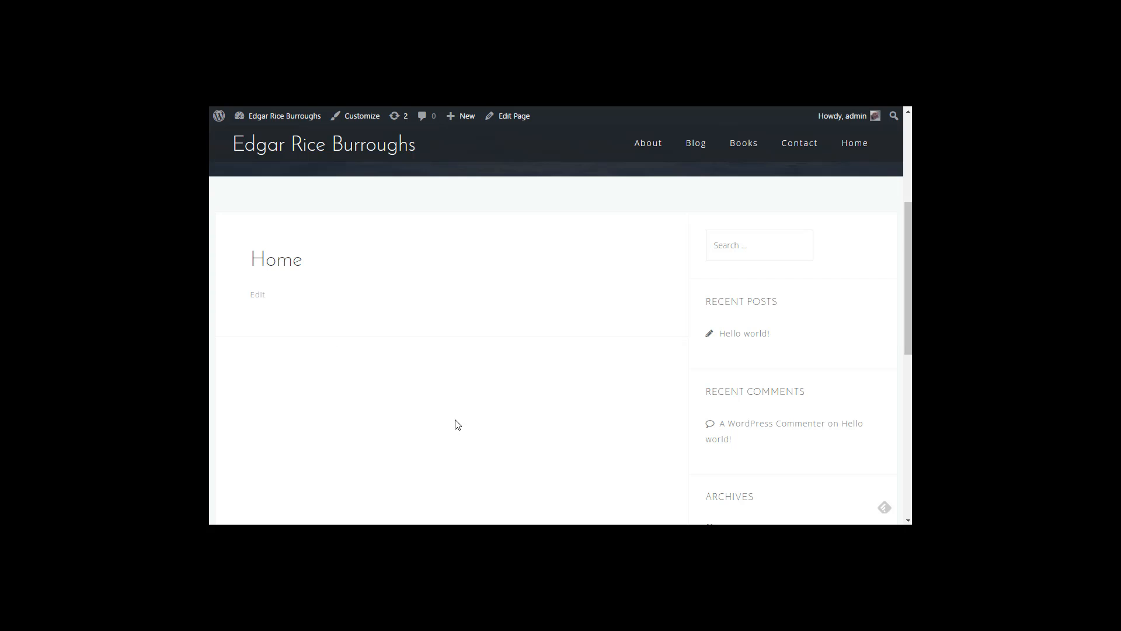
pyautogui.scroll(4, 452, 424)
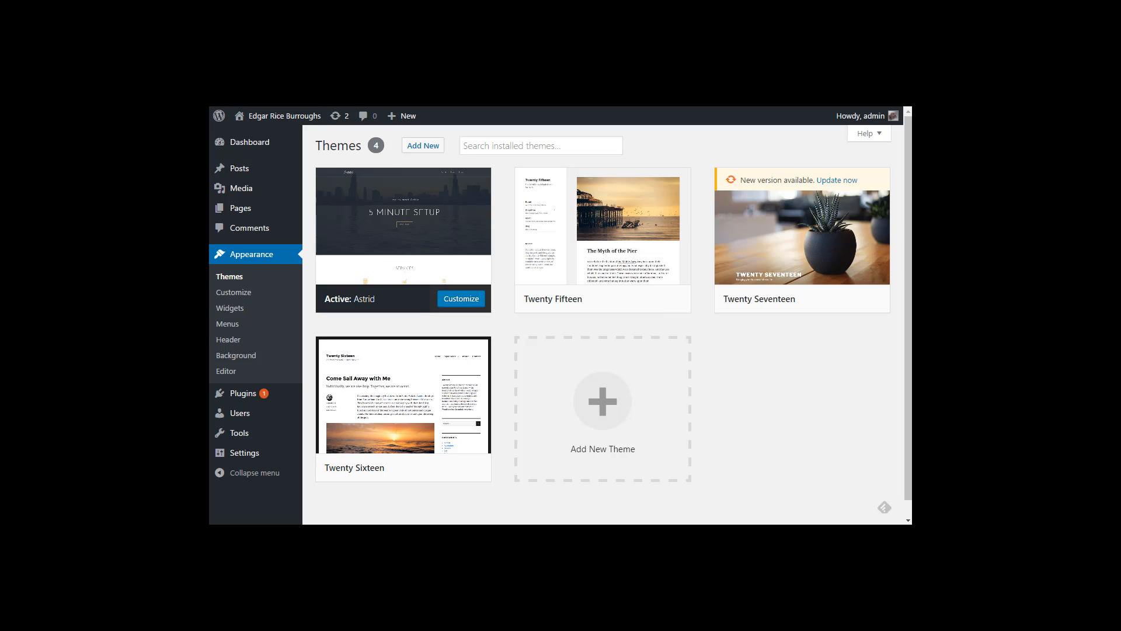
# Step: In the Astrid Customizer, check Site branding, then view Header area > Header Media's current header image
pyautogui.click(452, 301)
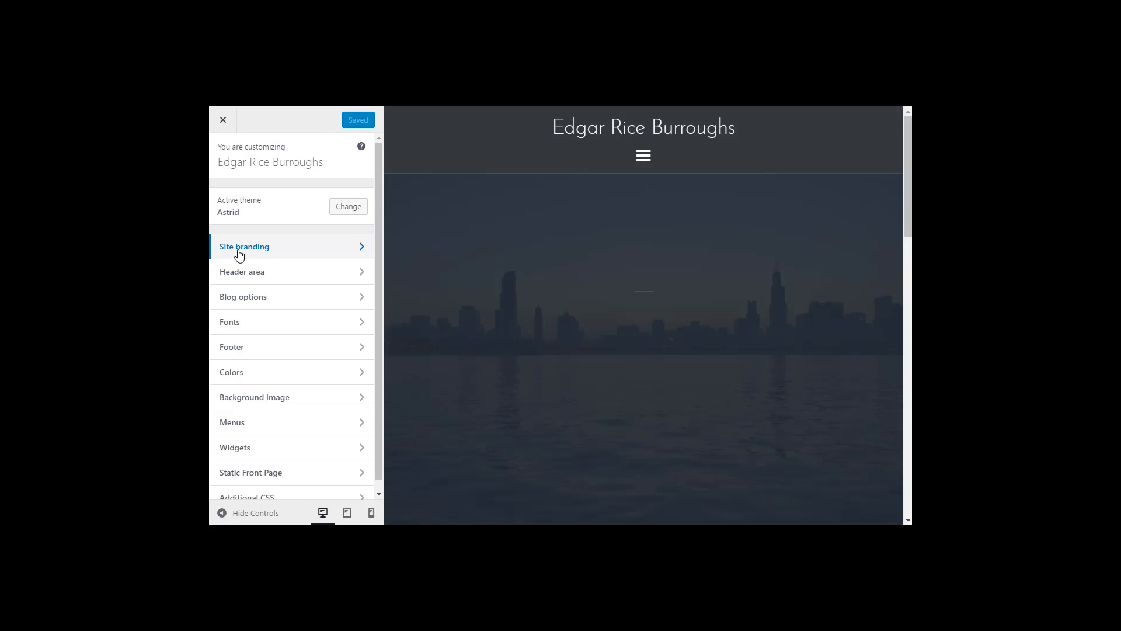
pyautogui.click(239, 248)
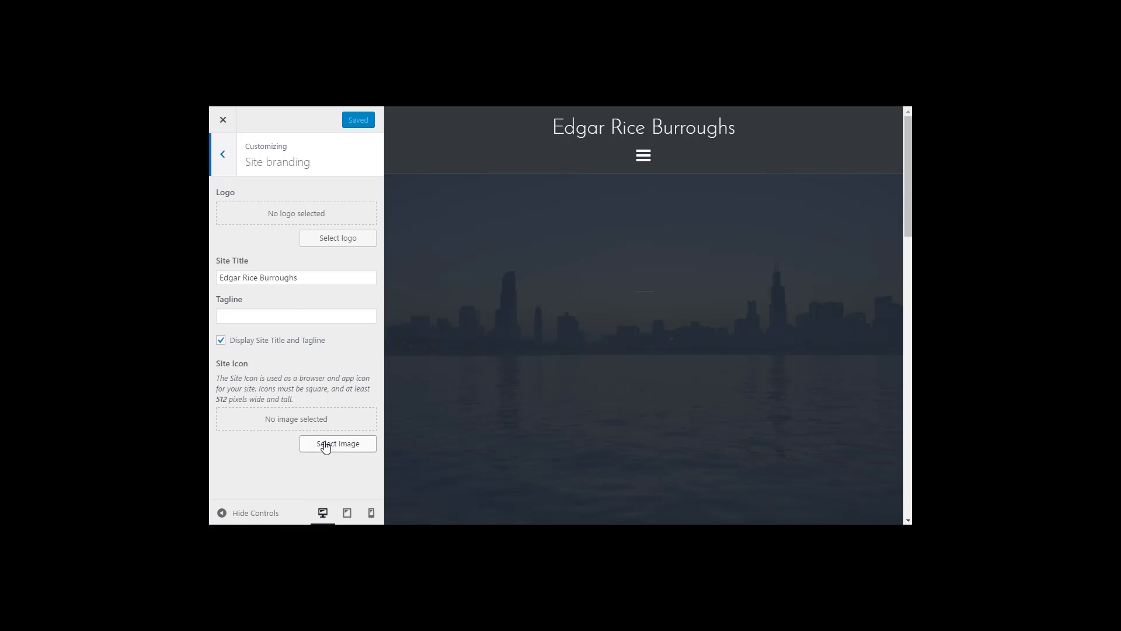
pyautogui.click(230, 153)
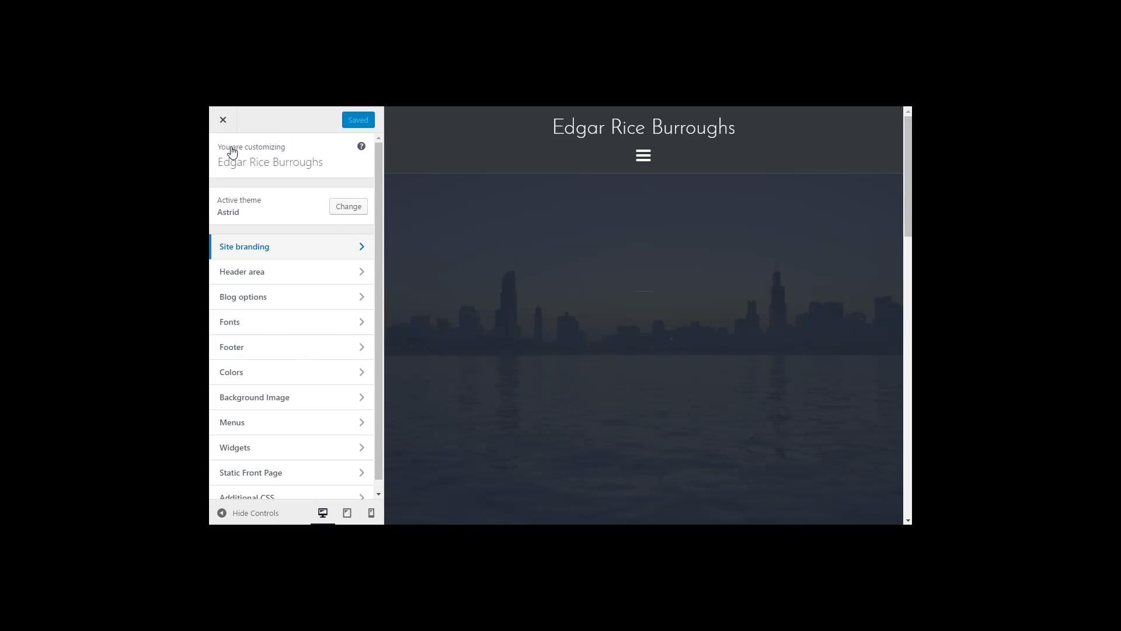
pyautogui.click(256, 279)
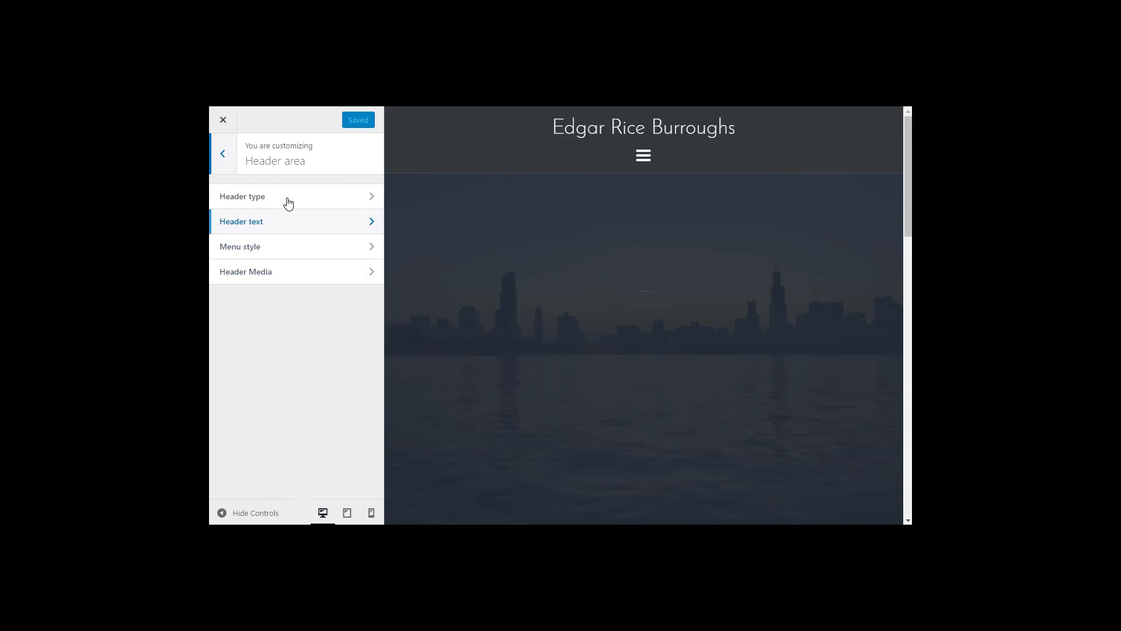
pyautogui.click(264, 275)
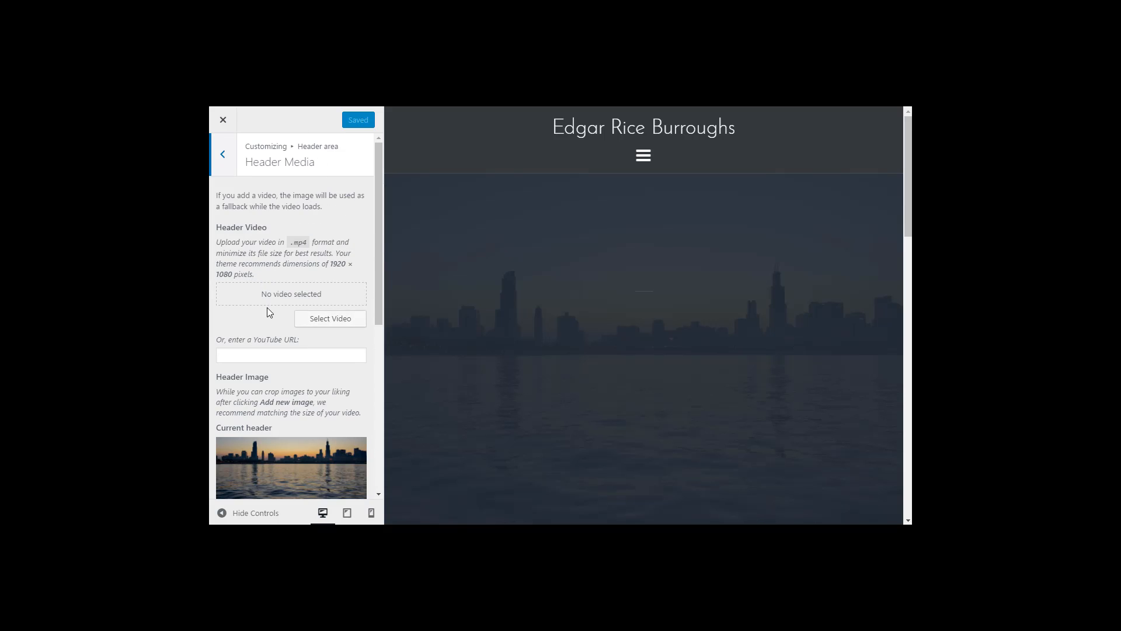
pyautogui.scroll(-2, 267, 309)
pyautogui.scroll(-2, 267, 308)
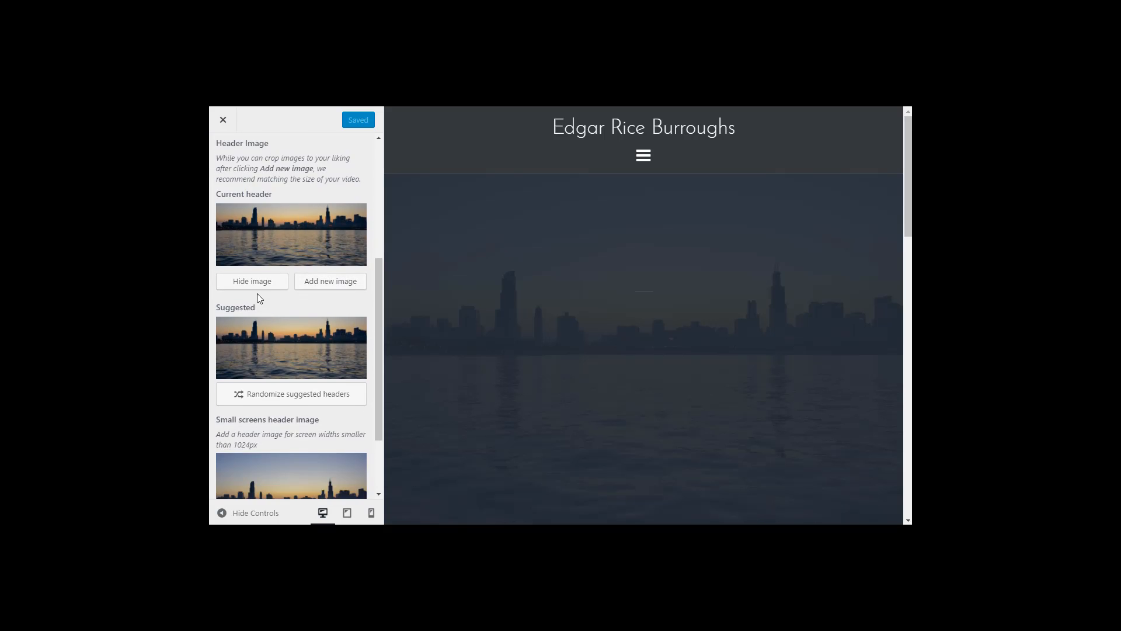
# Step: Upload Barsoom_green_martian.jpg as a new header image and crop it slightly lower
pyautogui.click(316, 285)
pyautogui.click(474, 347)
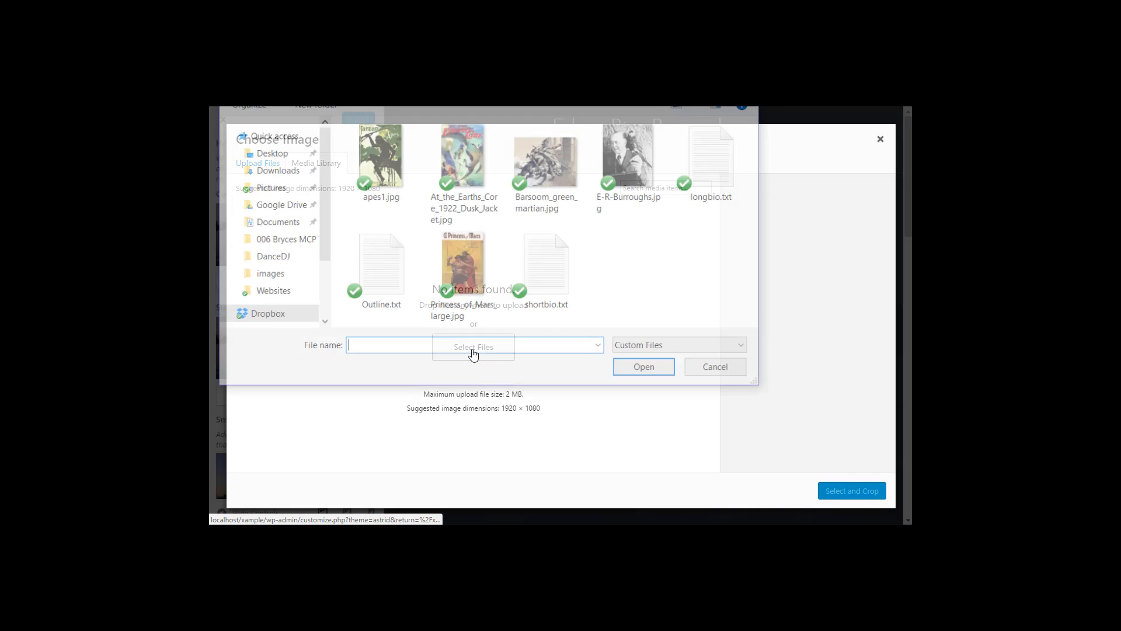
pyautogui.click(560, 164)
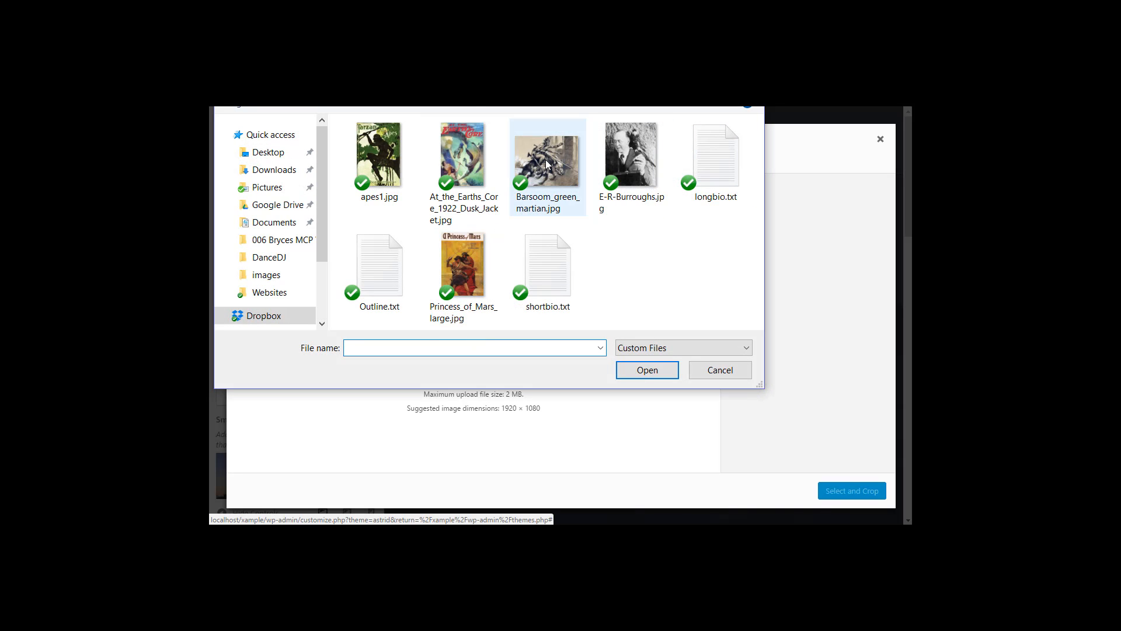
pyautogui.click(634, 374)
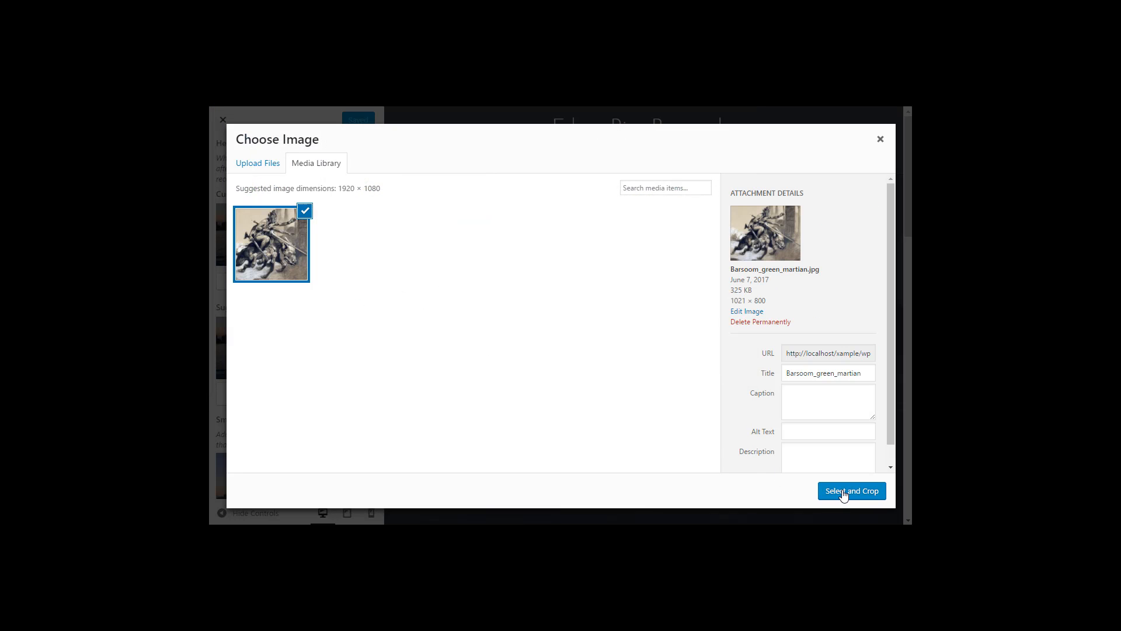
pyautogui.click(843, 492)
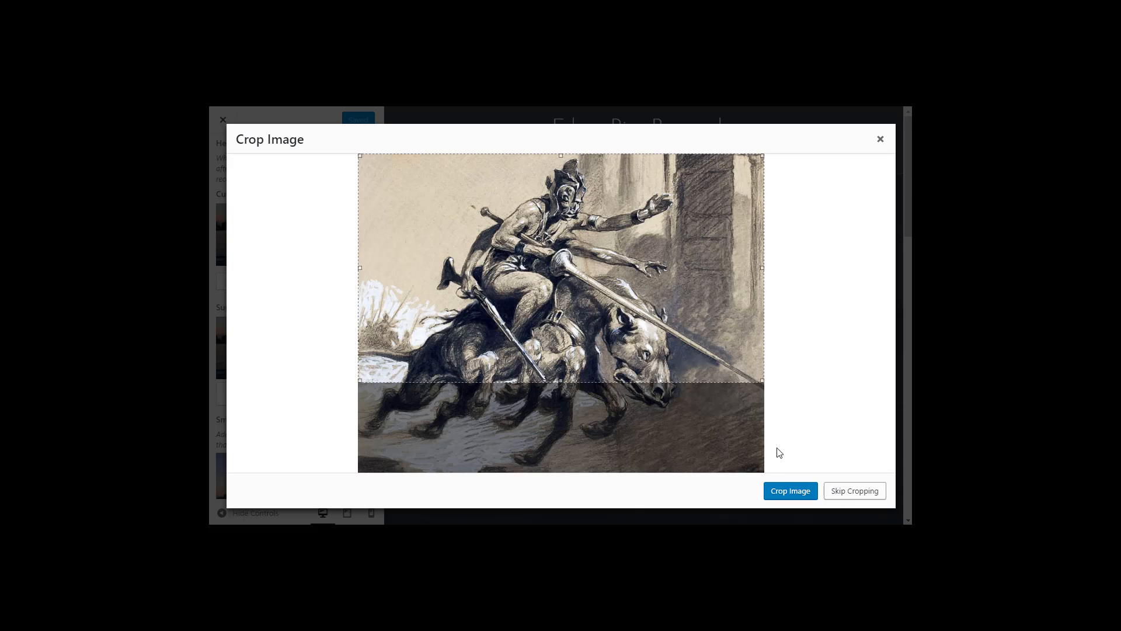
pyautogui.moveTo(561, 248); pyautogui.dragTo(561, 265)
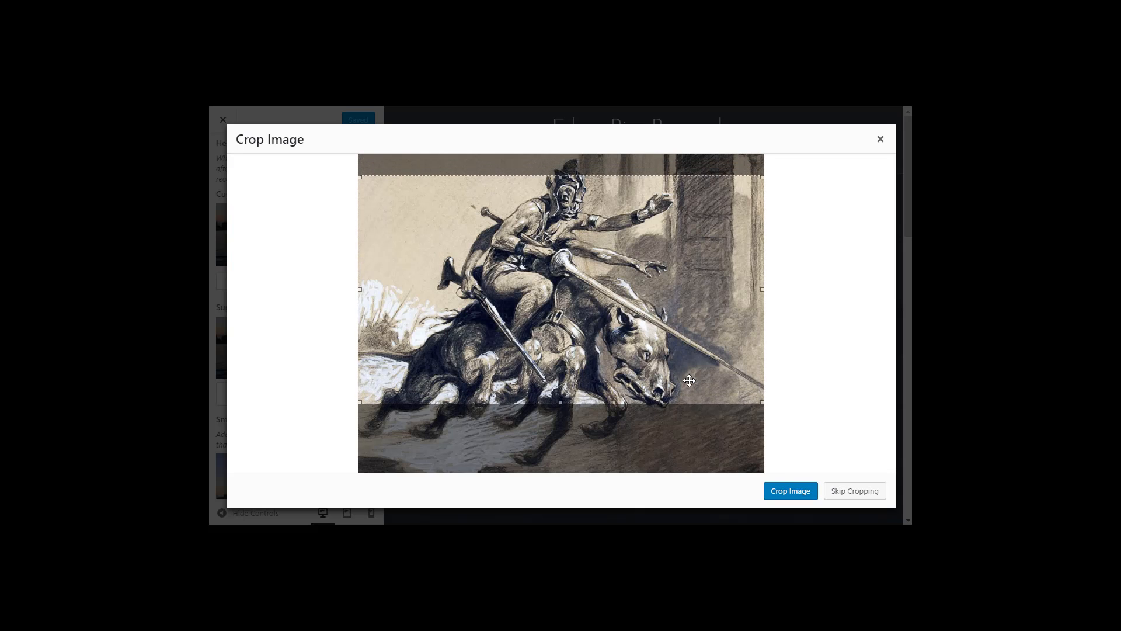
pyautogui.click(787, 492)
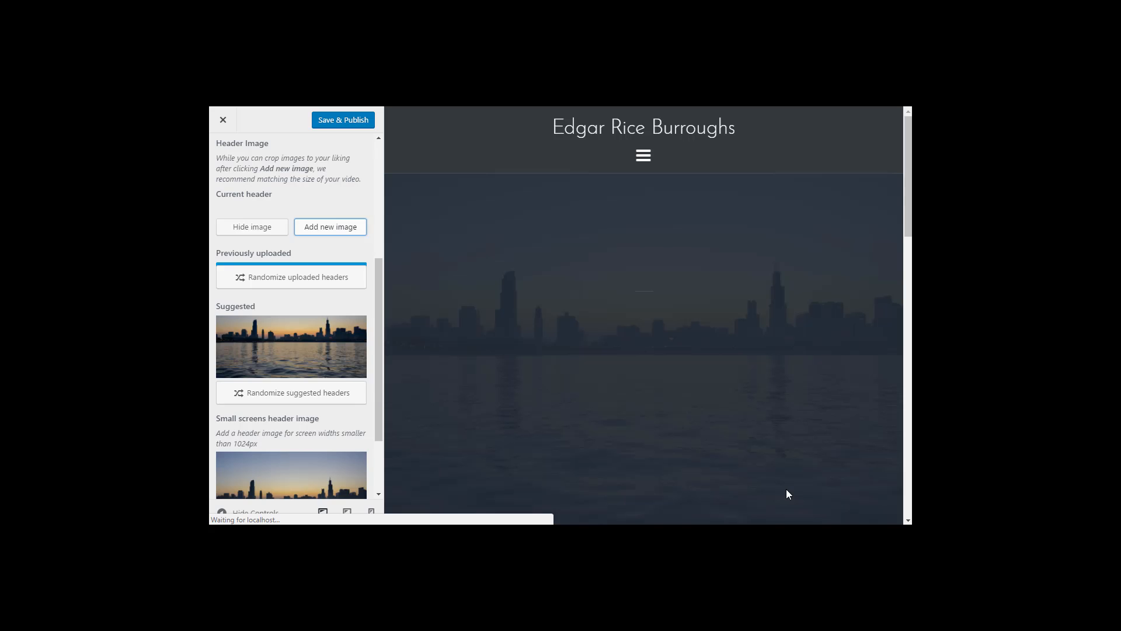
# Step: Use the Barsoom illustration as the small-screens header image
pyautogui.scroll(-3, 304, 359)
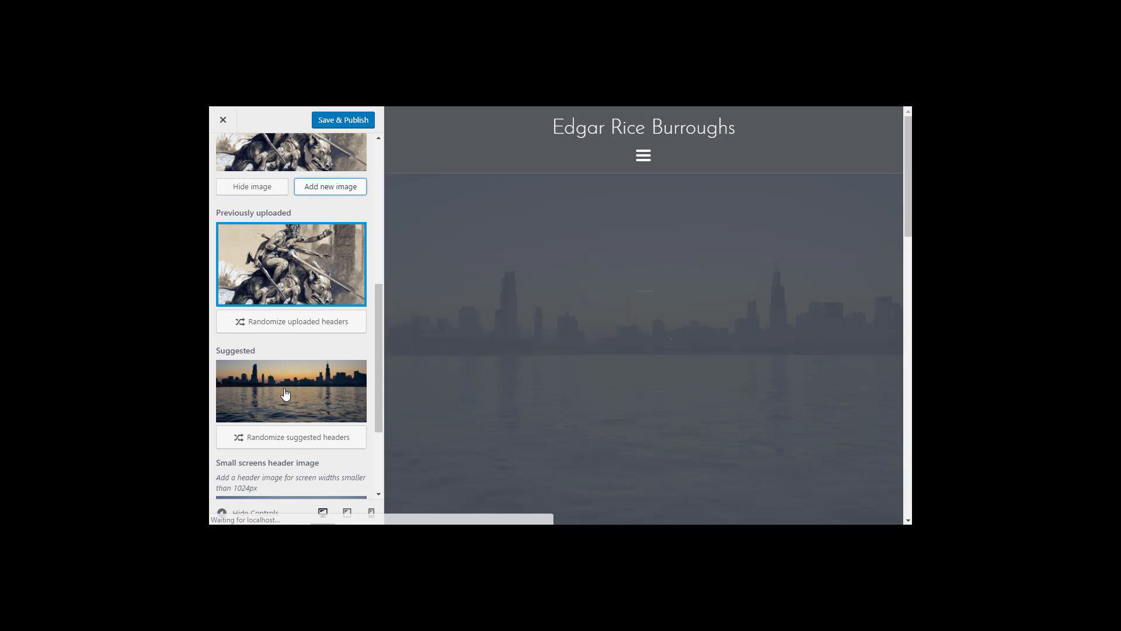
pyautogui.scroll(-3, 298, 368)
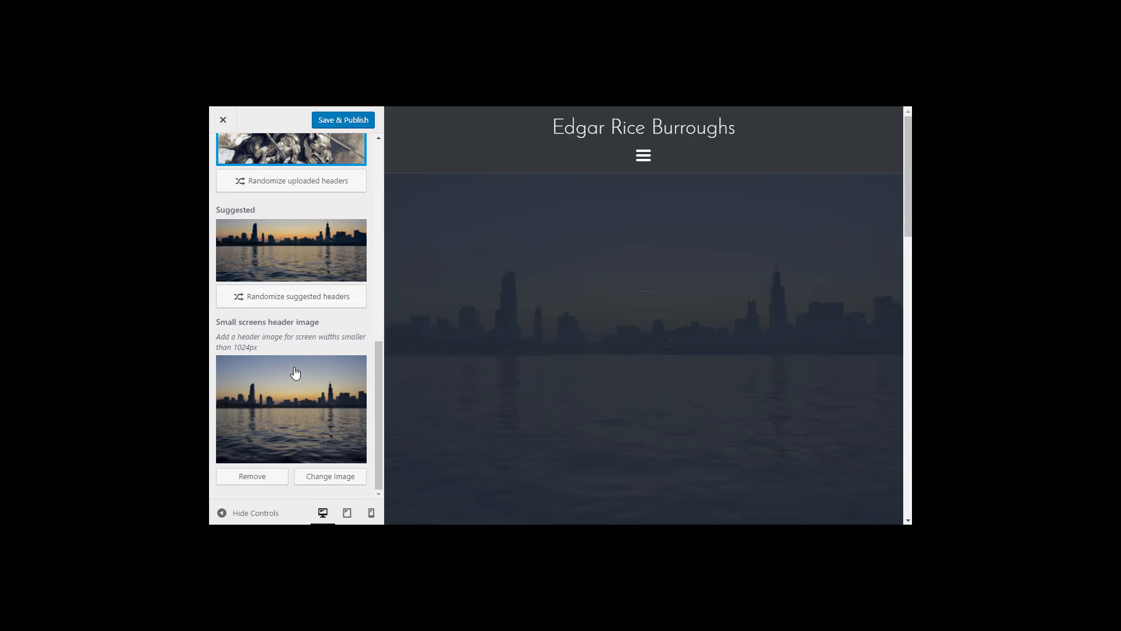
pyautogui.click(325, 486)
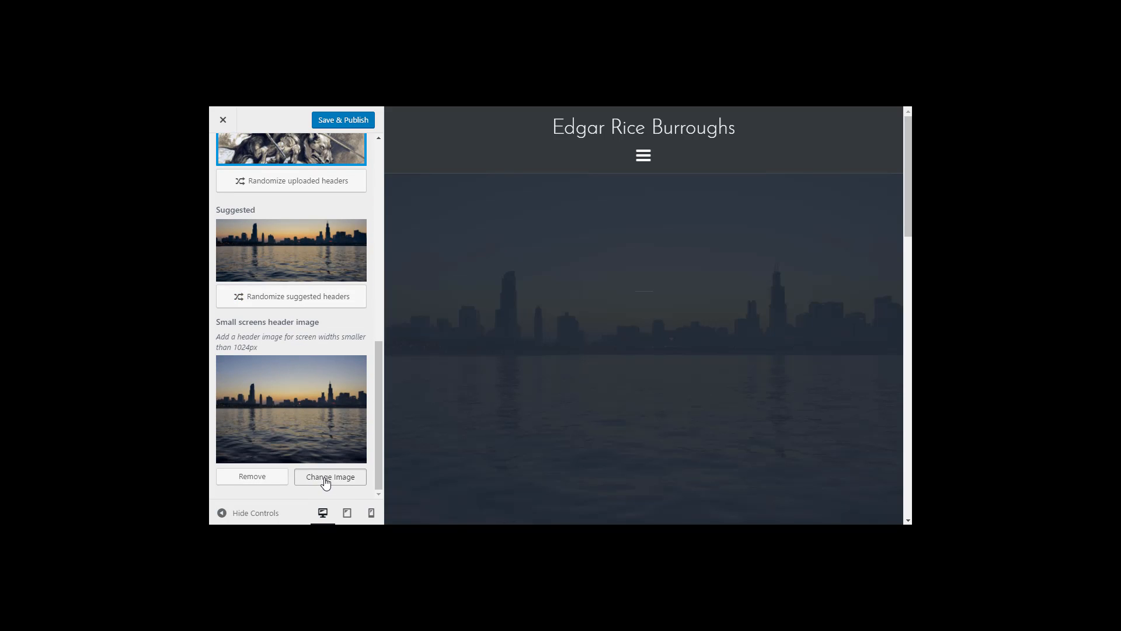
pyautogui.click(273, 262)
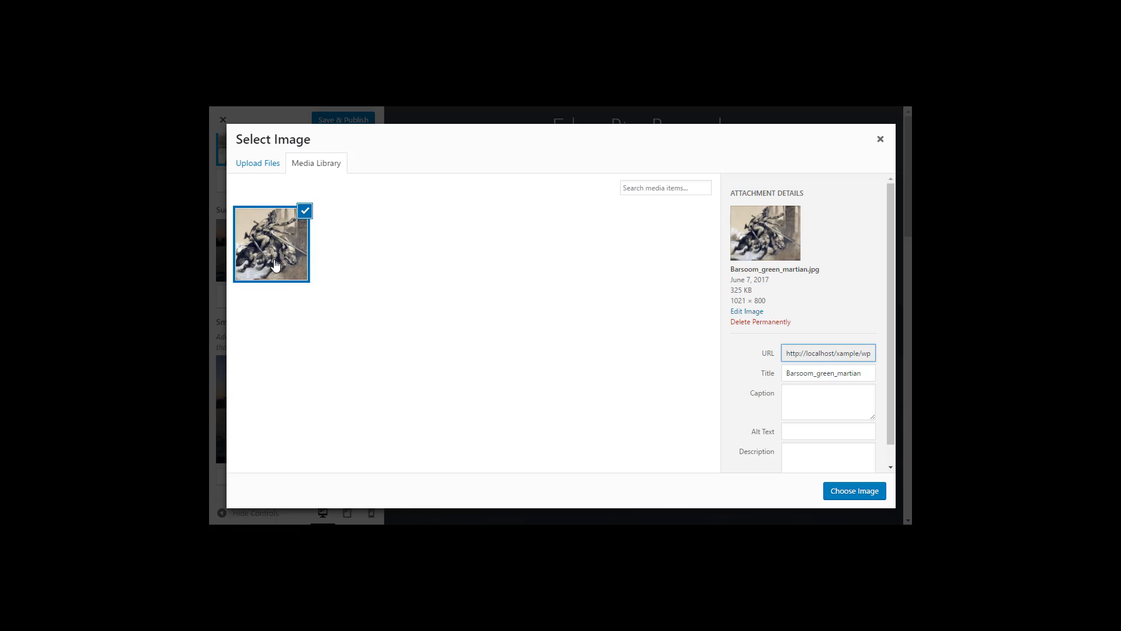
pyautogui.click(845, 492)
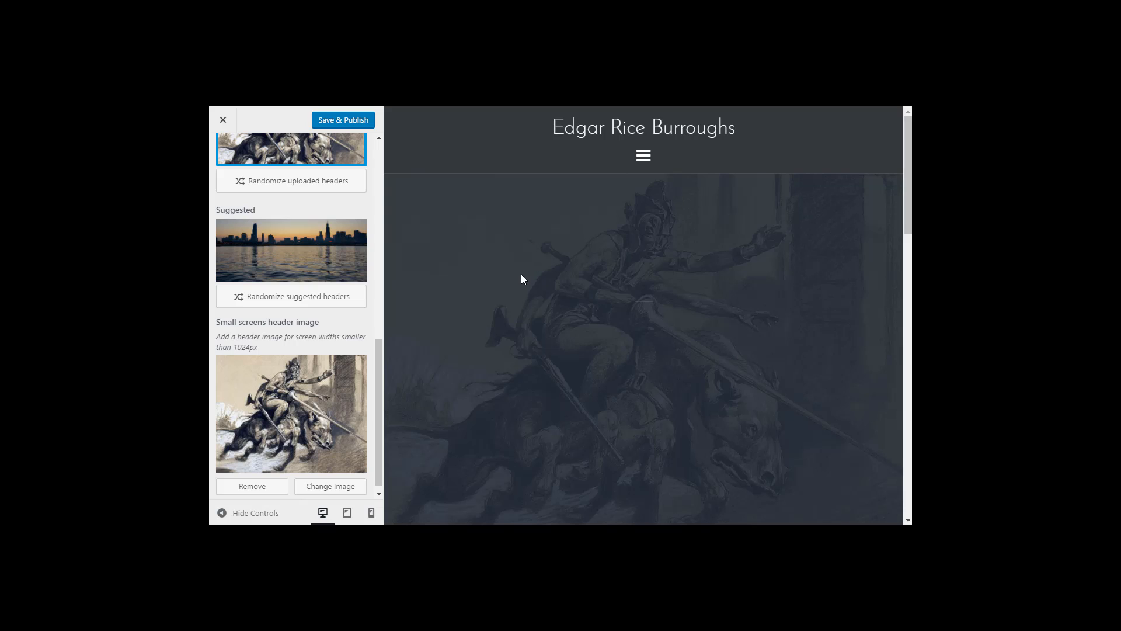
# Step: Review the header image options and publish the header media changes
pyautogui.scroll(2, 287, 345)
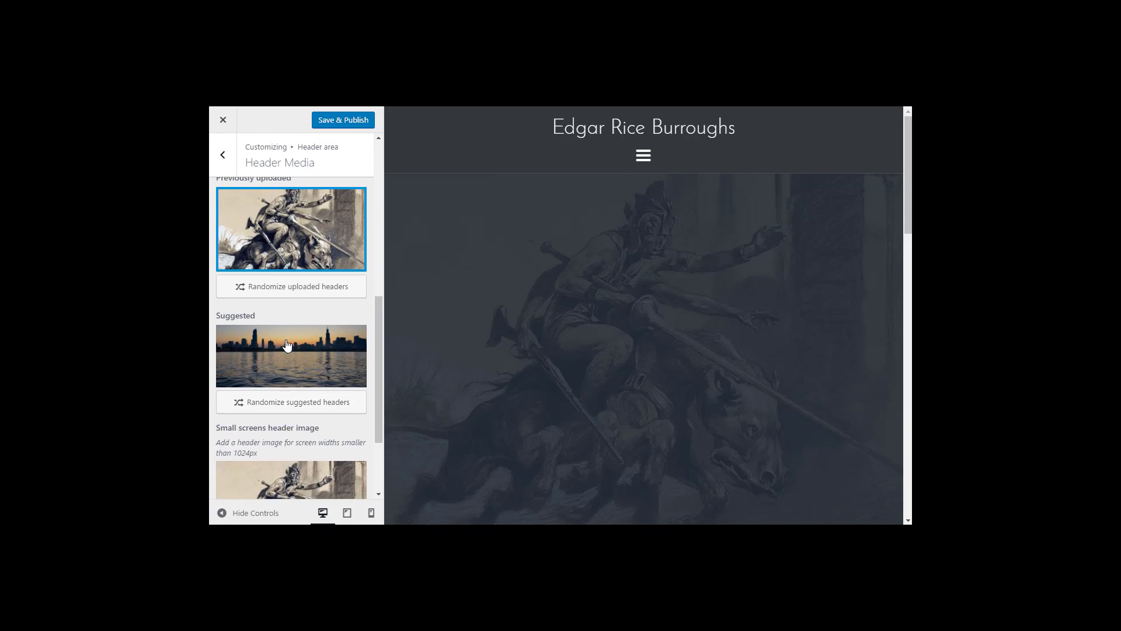
pyautogui.scroll(1, 286, 345)
pyautogui.scroll(-3, 314, 349)
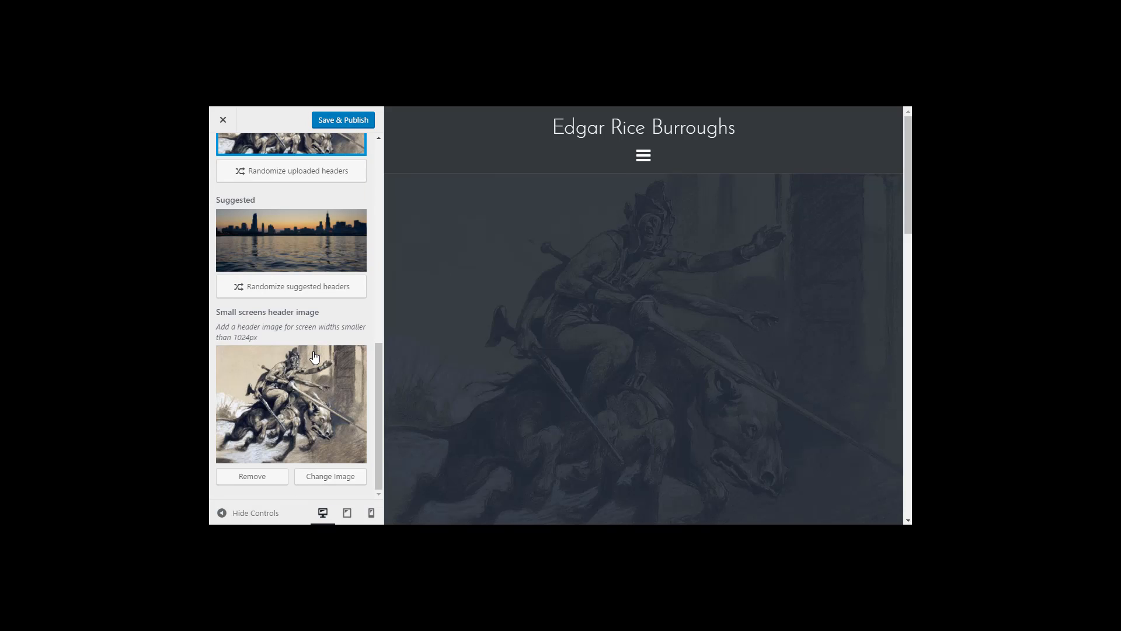
pyautogui.scroll(5, 314, 355)
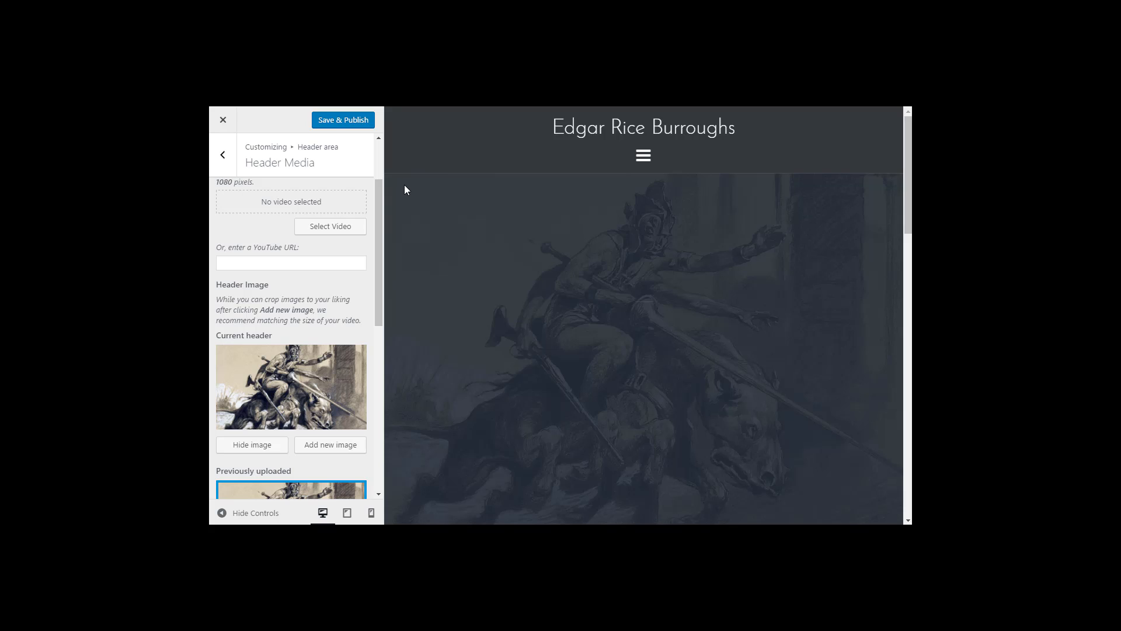
pyautogui.click(334, 119)
# Step: Enter 'Get Free Ebook' as the header text and 'sign up now to' as the small text
pyautogui.click(223, 155)
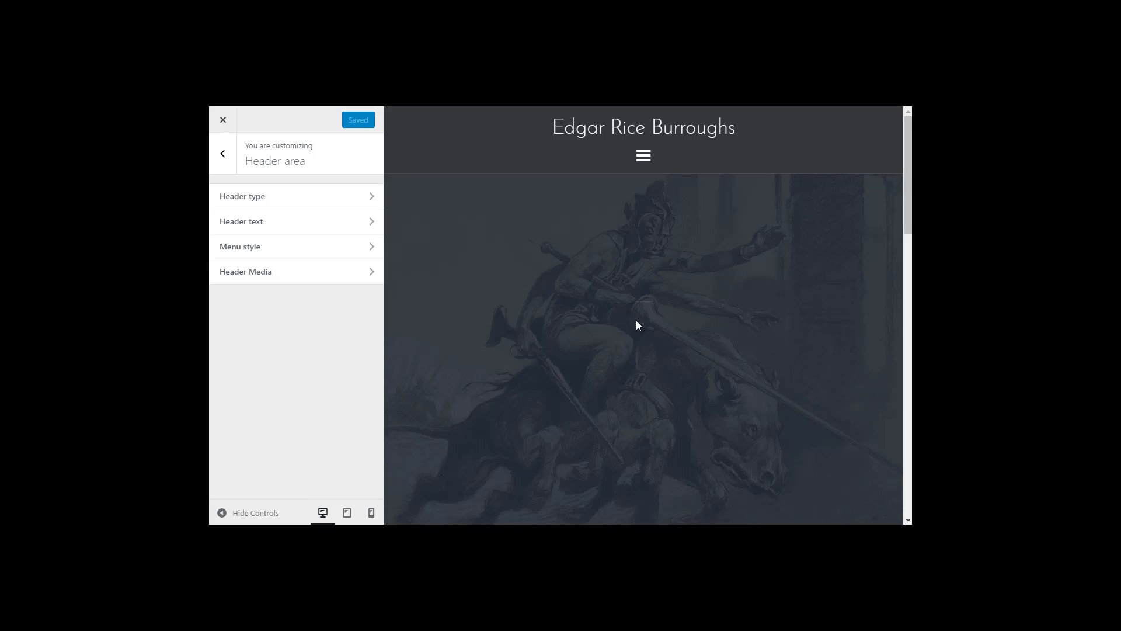
pyautogui.click(263, 231)
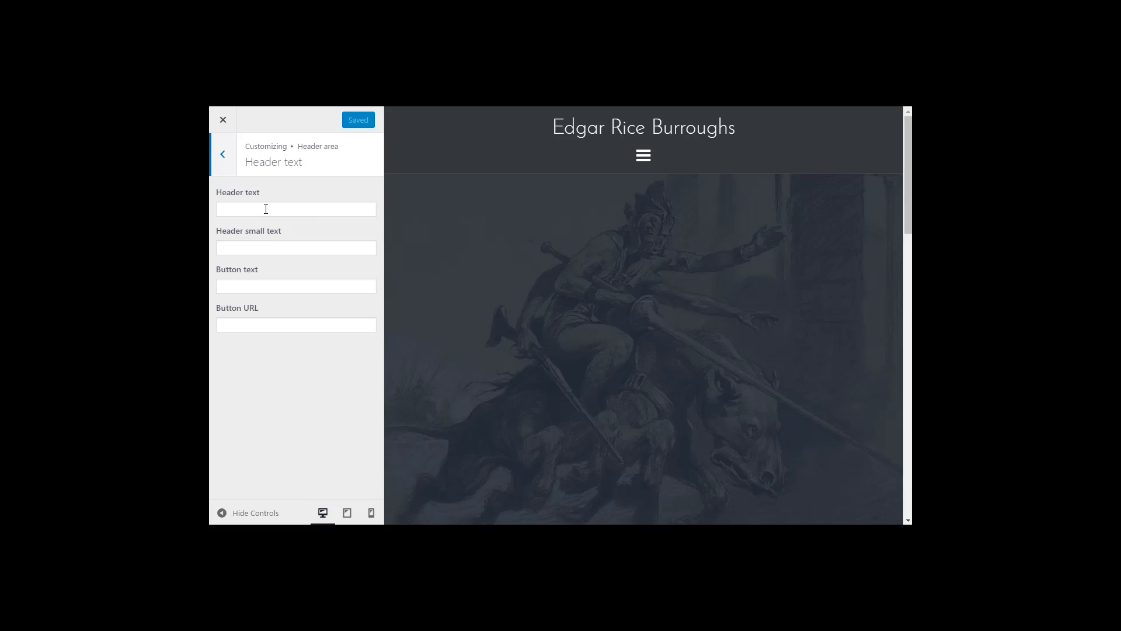
pyautogui.click(266, 209)
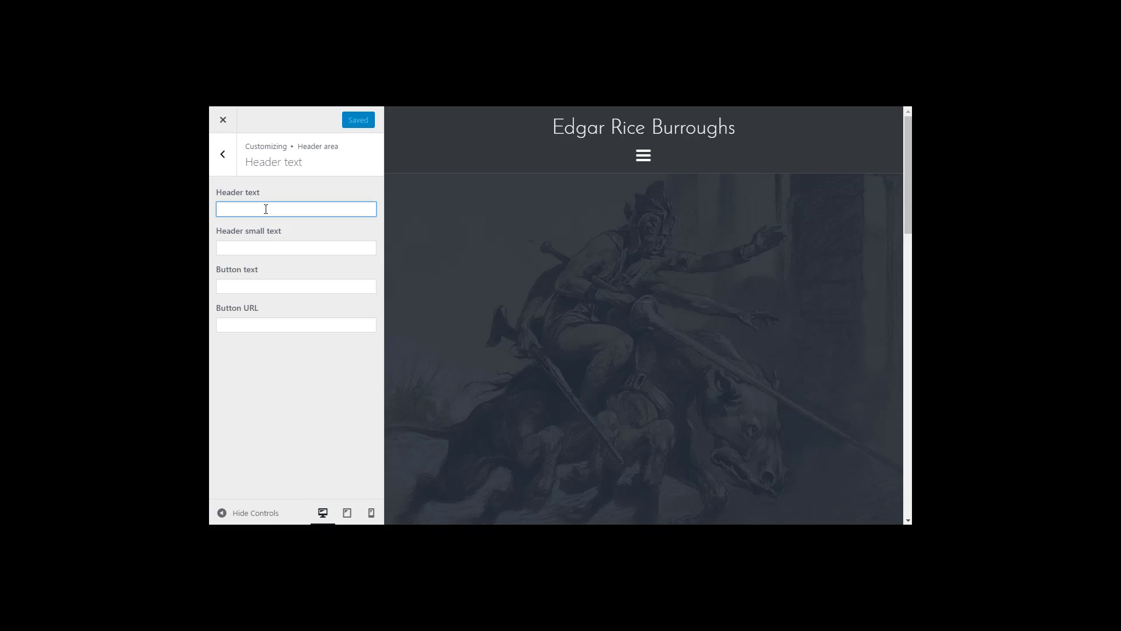
pyautogui.write('G')
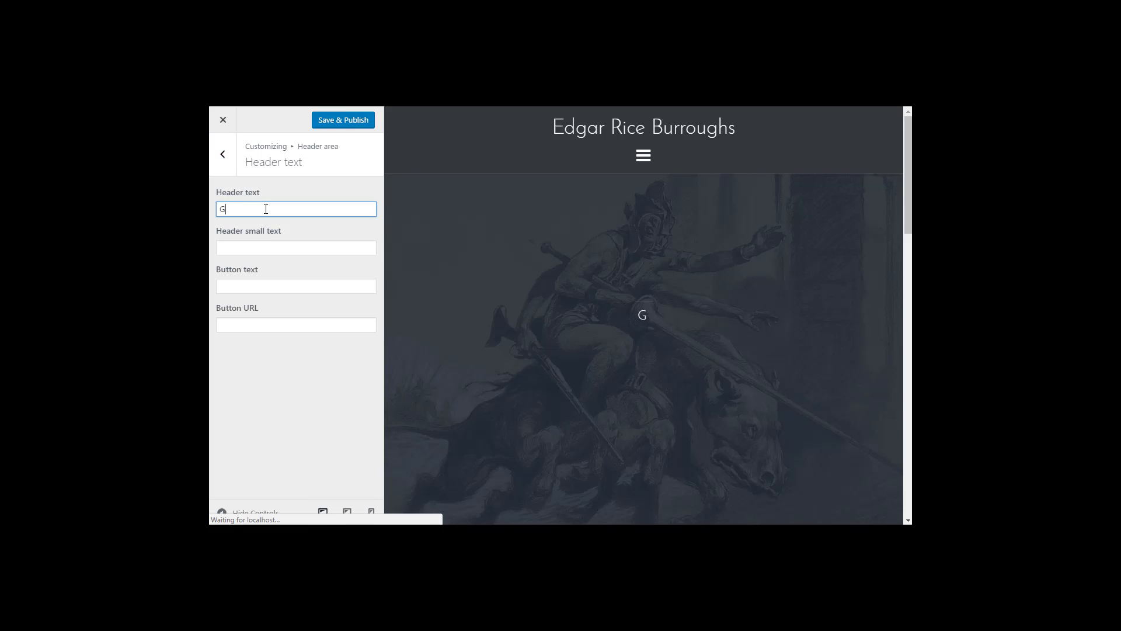
pyautogui.write('et Free Ebook')
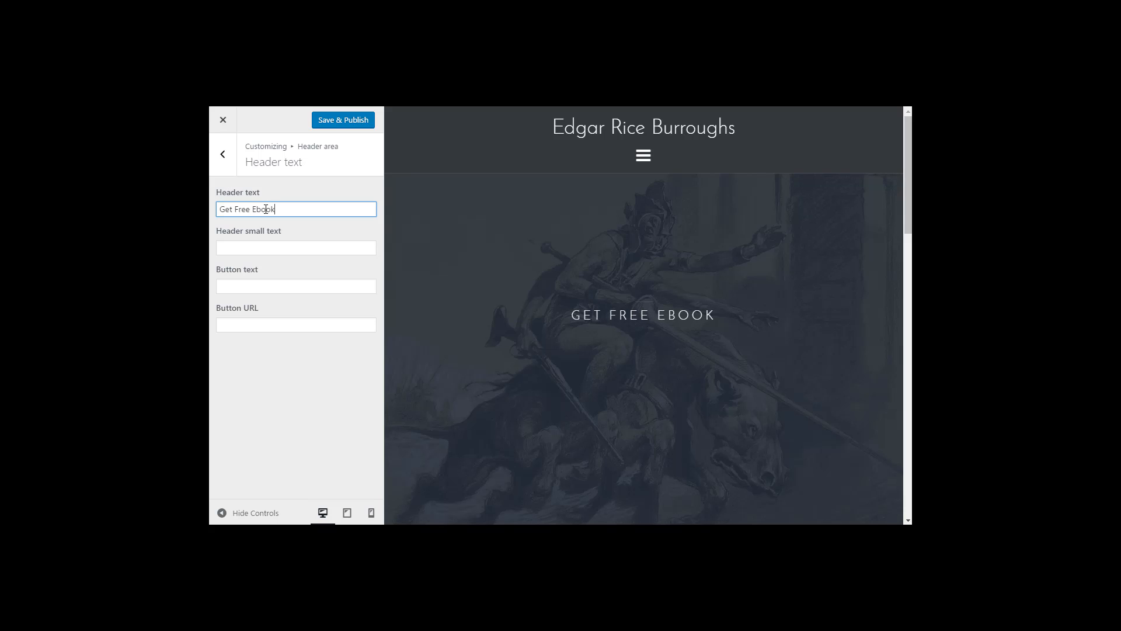
pyautogui.click(257, 250)
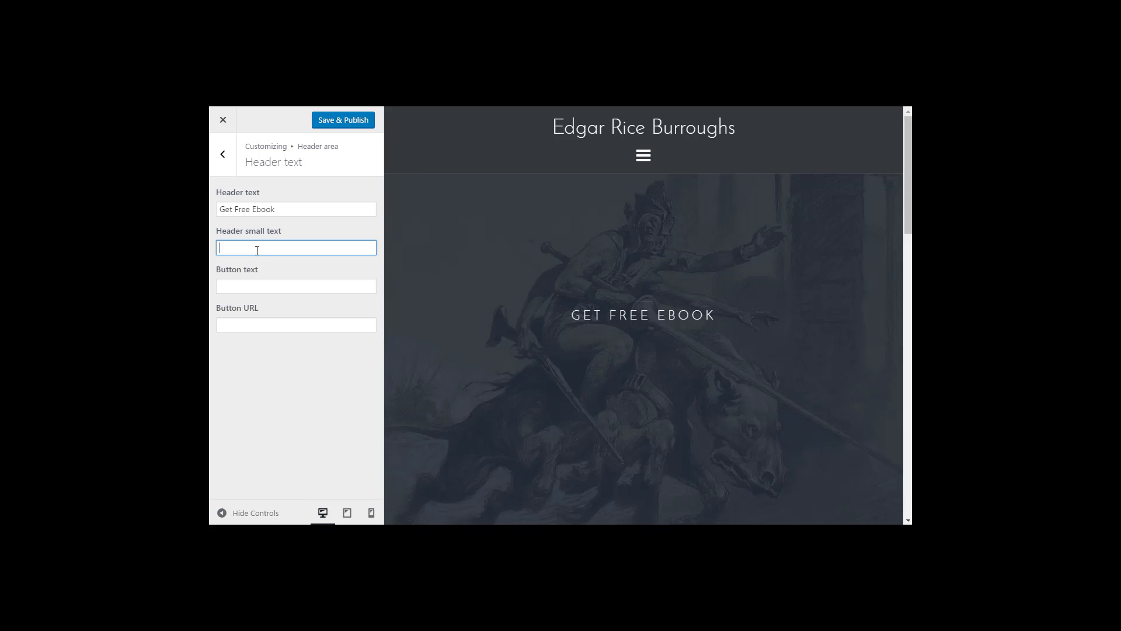
pyautogui.write('sign up no')
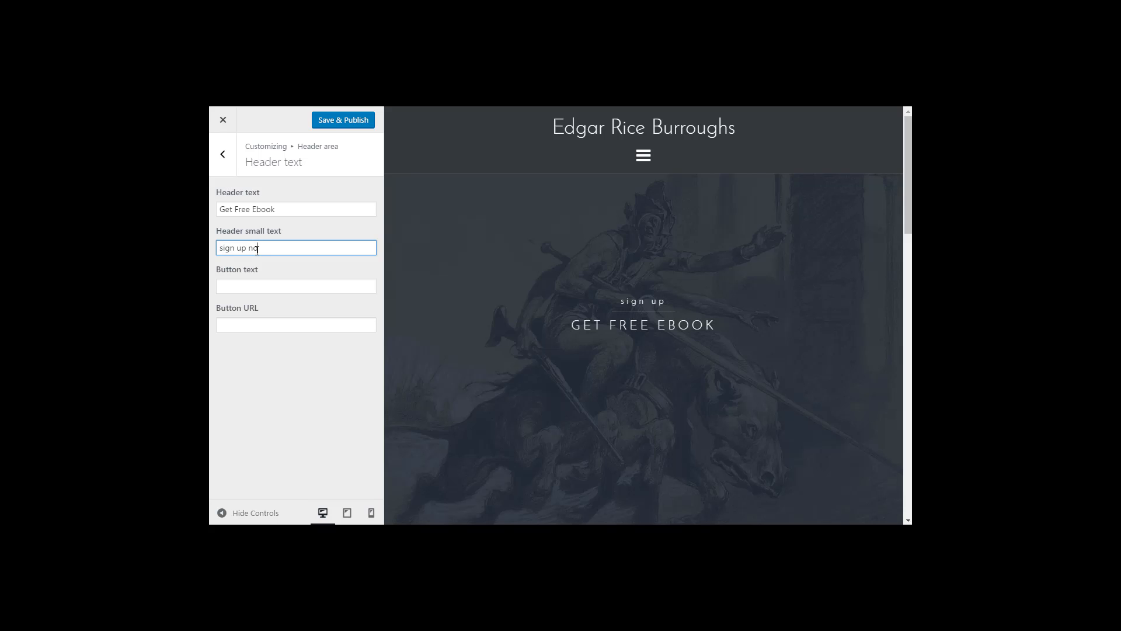
pyautogui.write('w to')
pyautogui.click(271, 286)
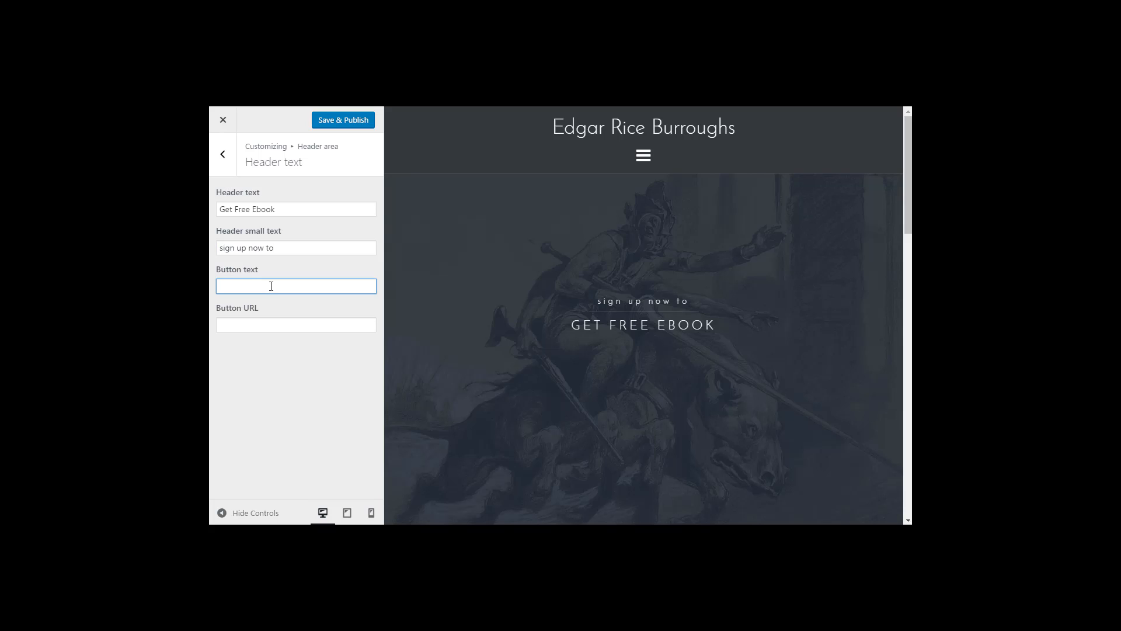
pyautogui.write('Signup')
pyautogui.click(236, 286)
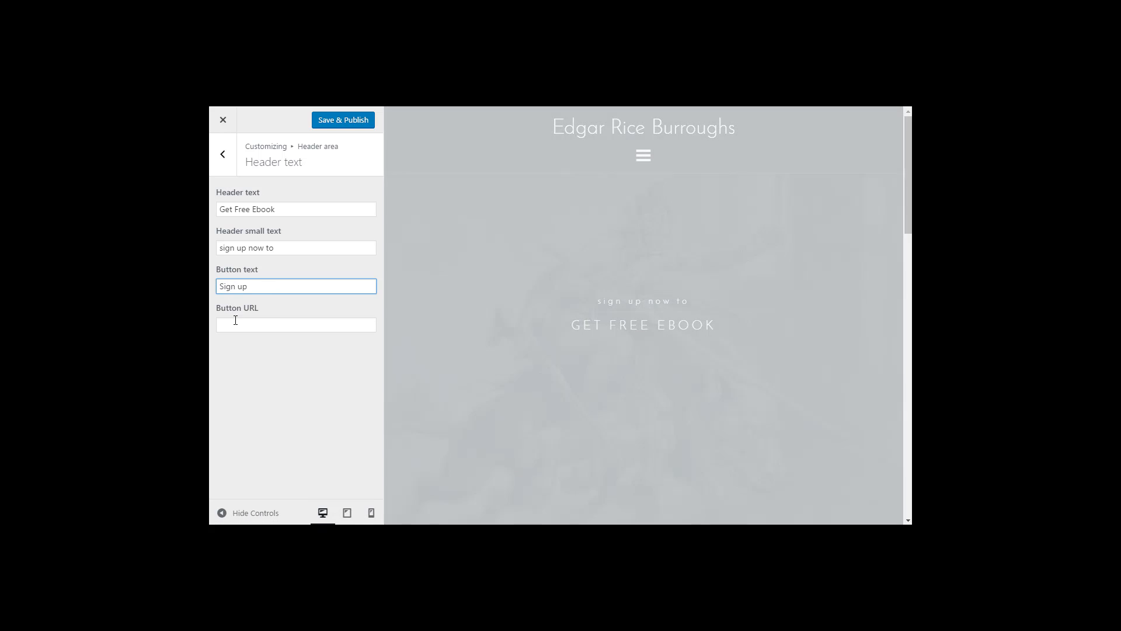
pyautogui.click(234, 325)
pyautogui.write('h')
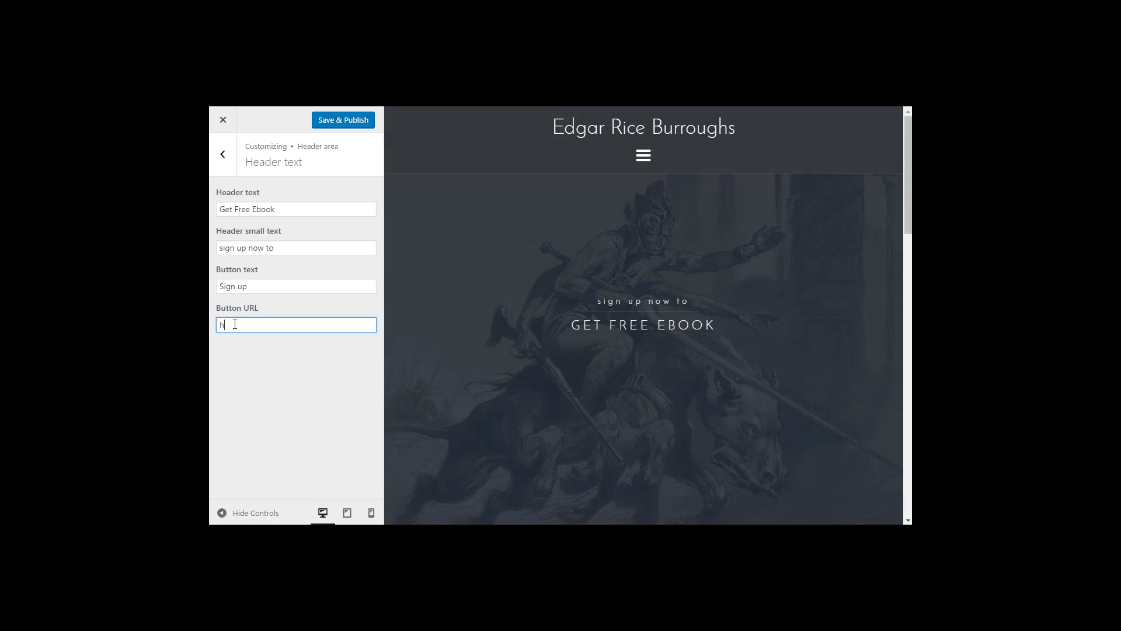
pyautogui.write('ttp://google.')
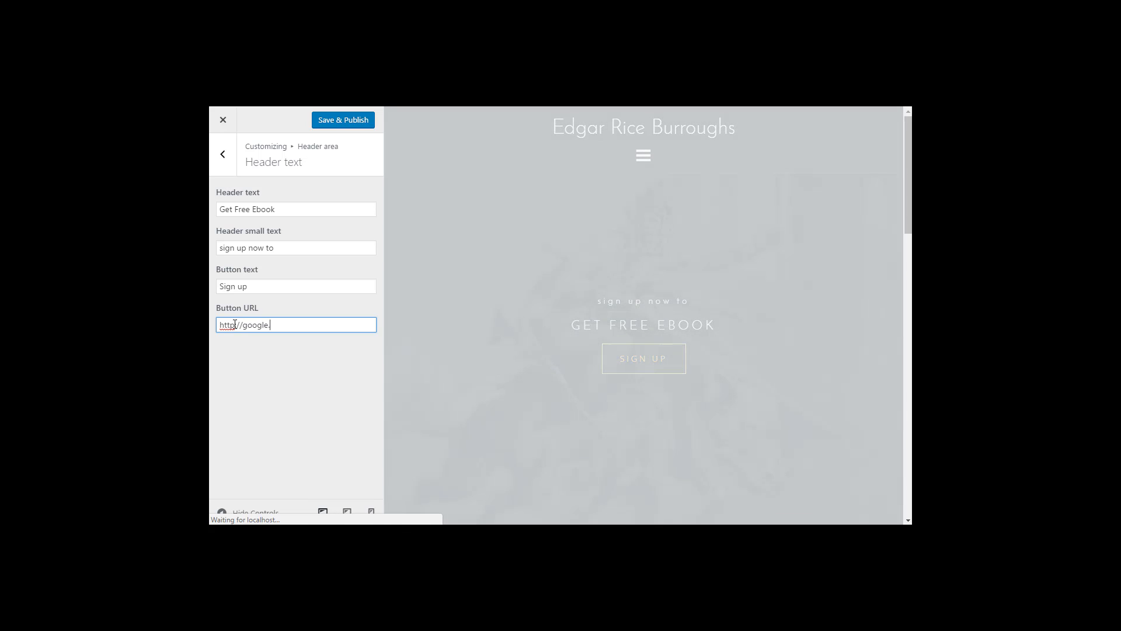
pyautogui.write('com')
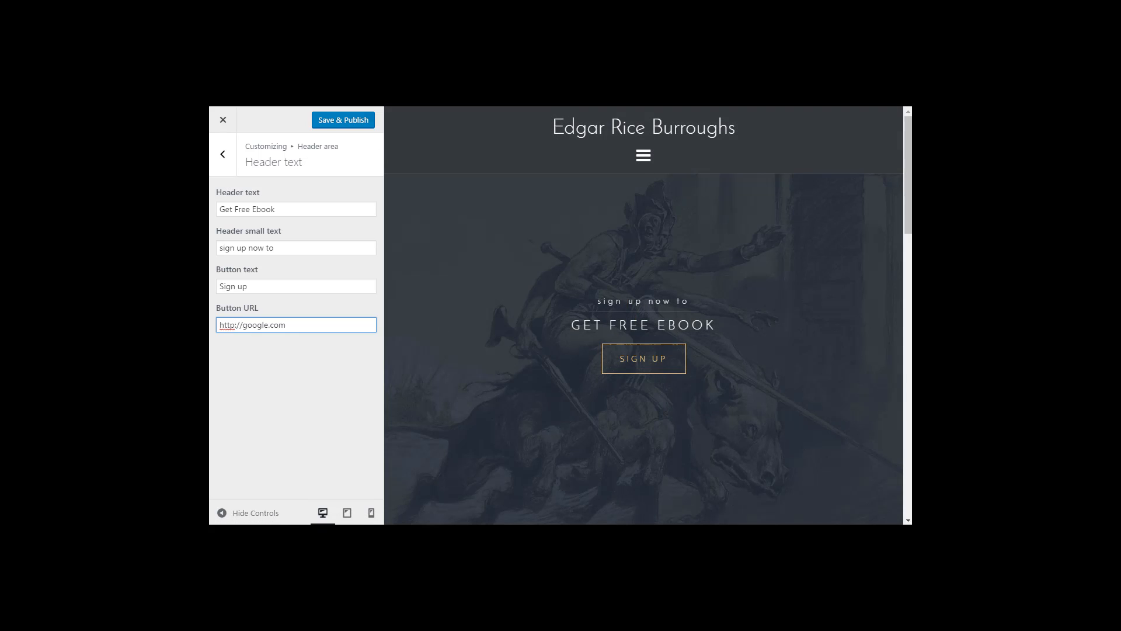
pyautogui.click(331, 120)
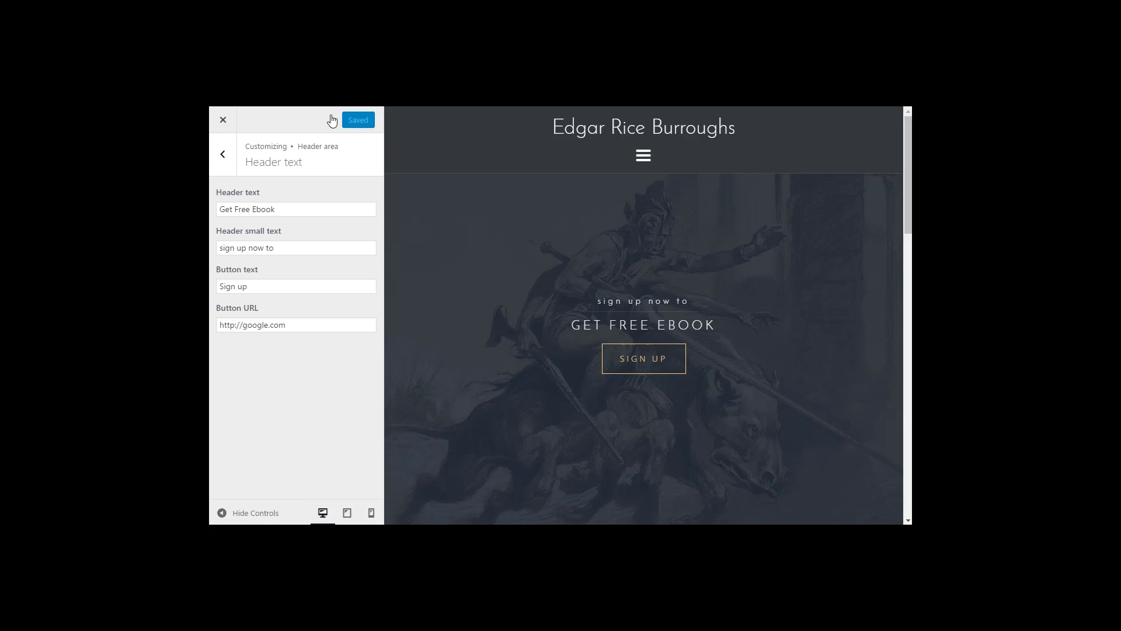
# Step: Visit the live front page and narrow the window to preview the mobile header layout
pyautogui.click(223, 121)
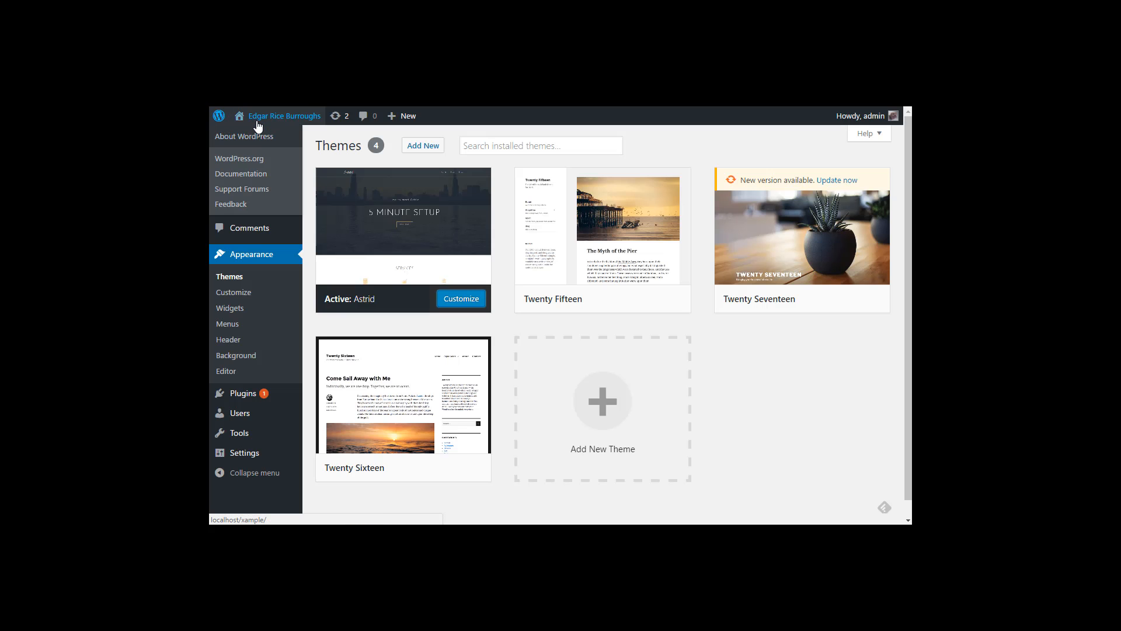
pyautogui.moveTo(257, 118)
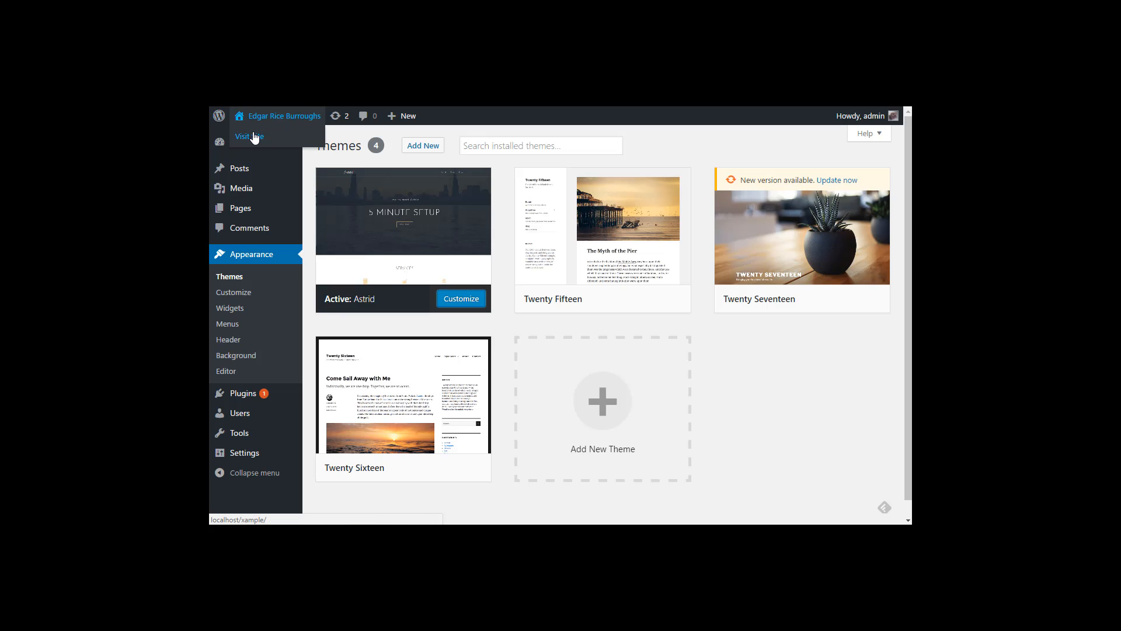
pyautogui.click(255, 136)
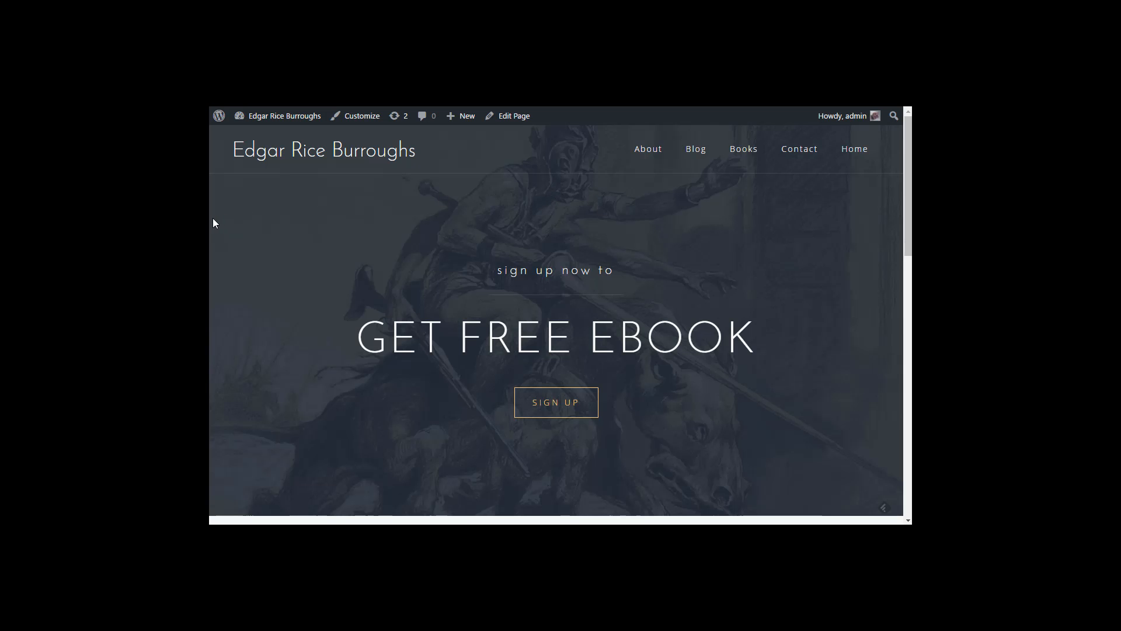
pyautogui.moveTo(212, 220); pyautogui.dragTo(212, 274)
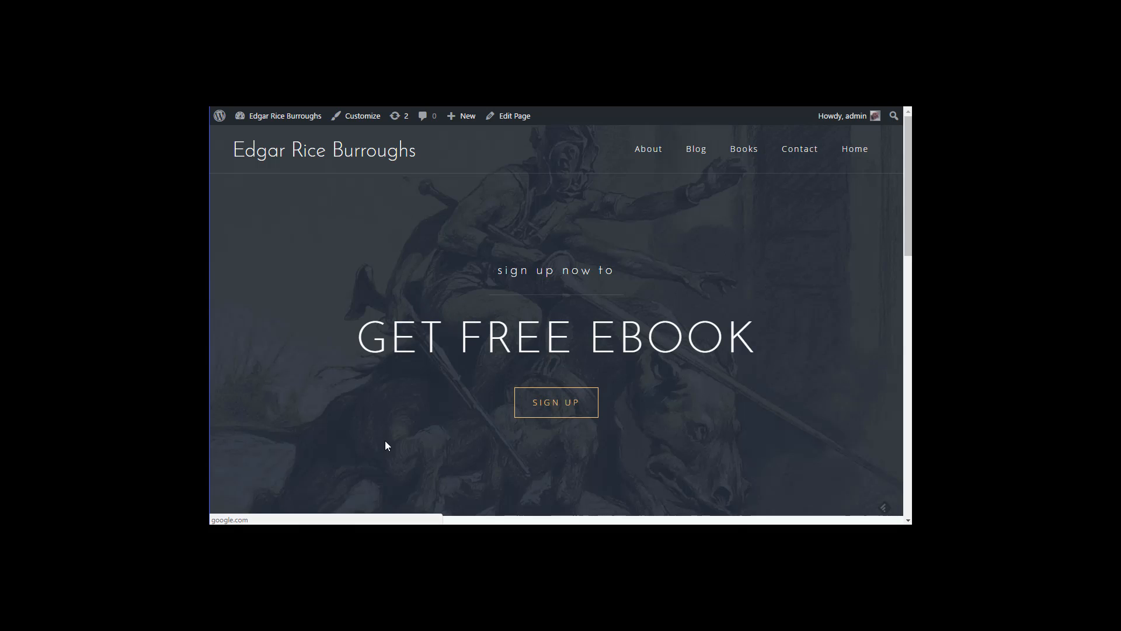
pyautogui.moveTo(281, 116)
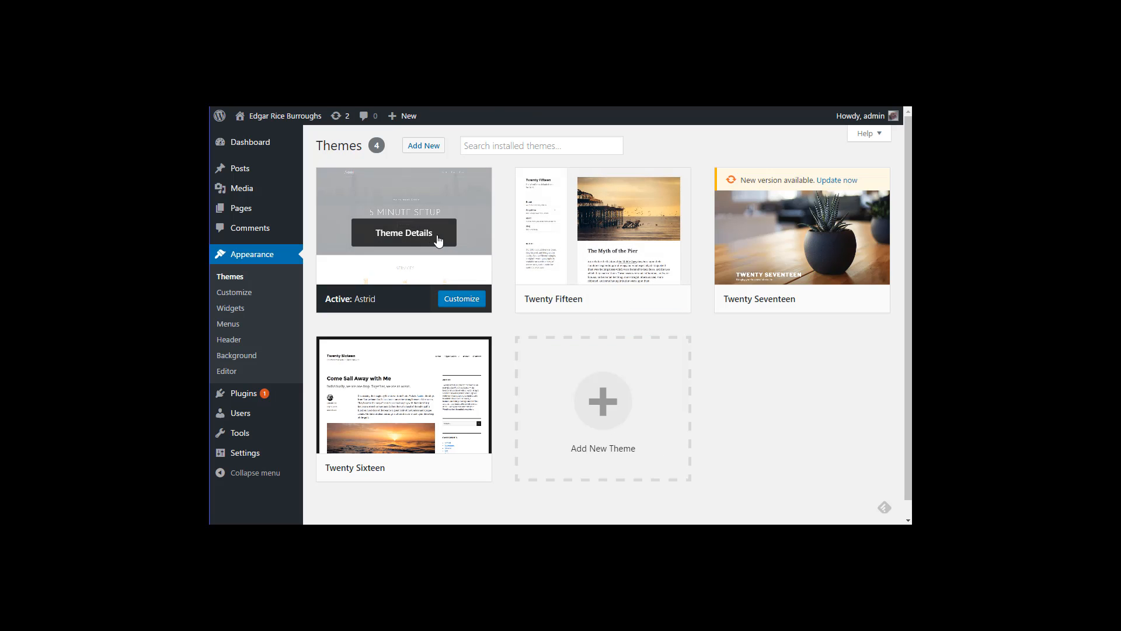
# Step: In Astrid's Customizer Menus panel, create a new menu named 'basic'
pyautogui.click(453, 304)
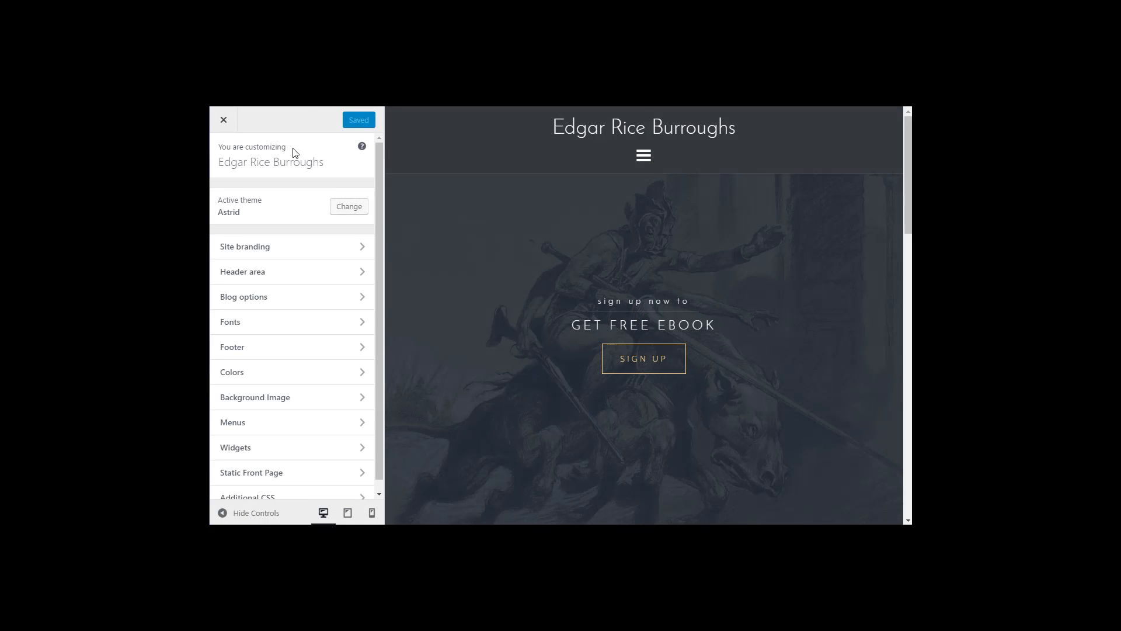
pyautogui.click(261, 429)
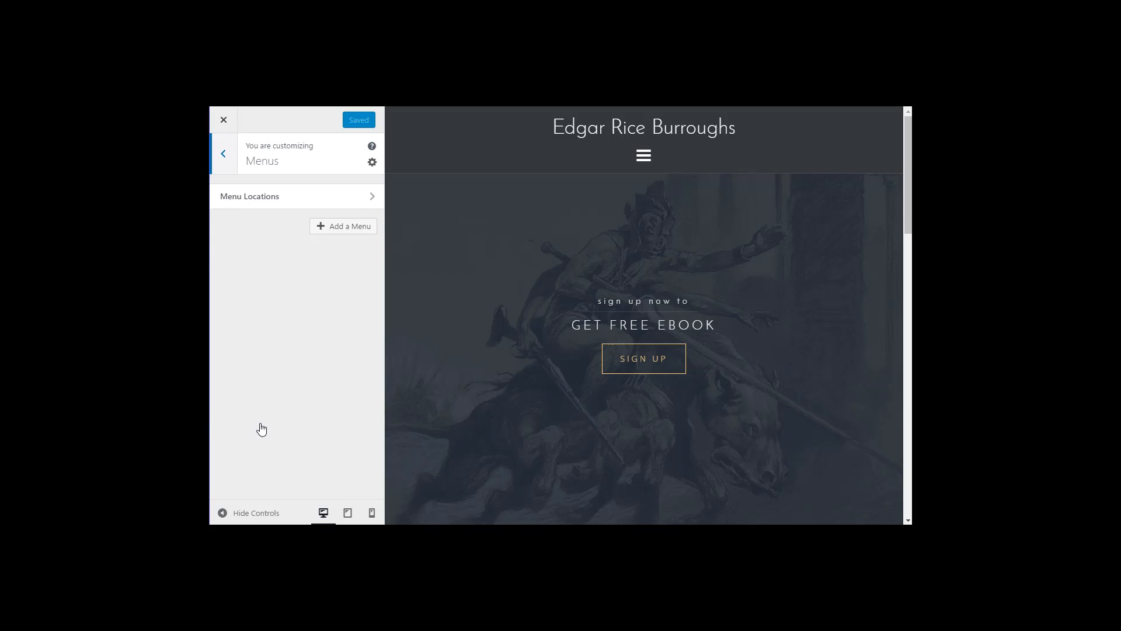
pyautogui.click(338, 233)
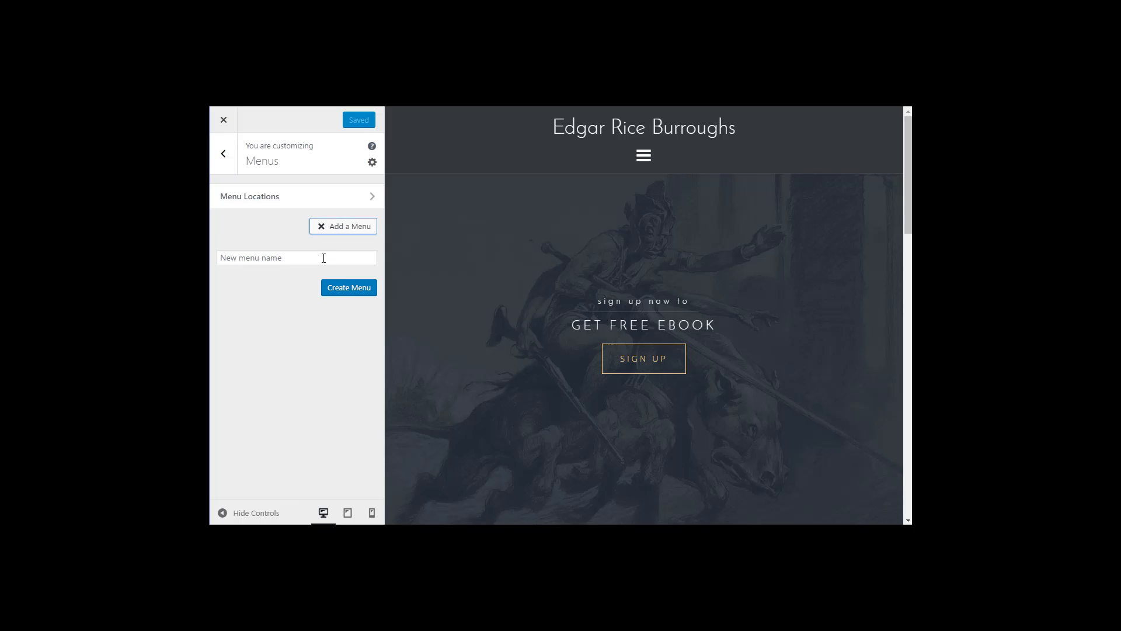
pyautogui.click(324, 261)
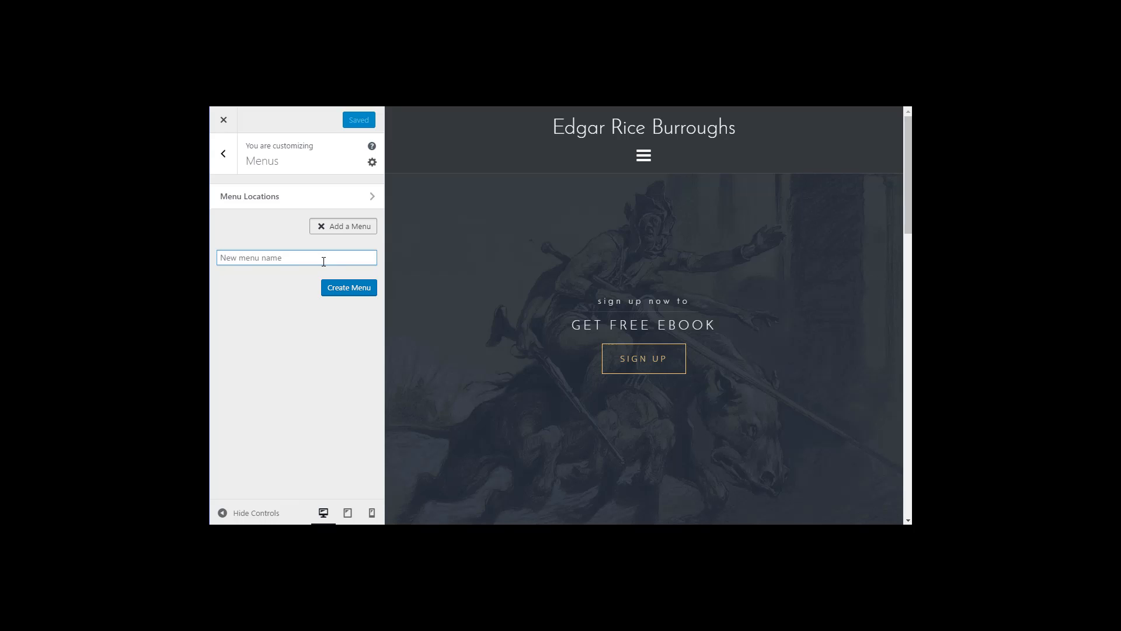
pyautogui.write('basic')
pyautogui.click(350, 289)
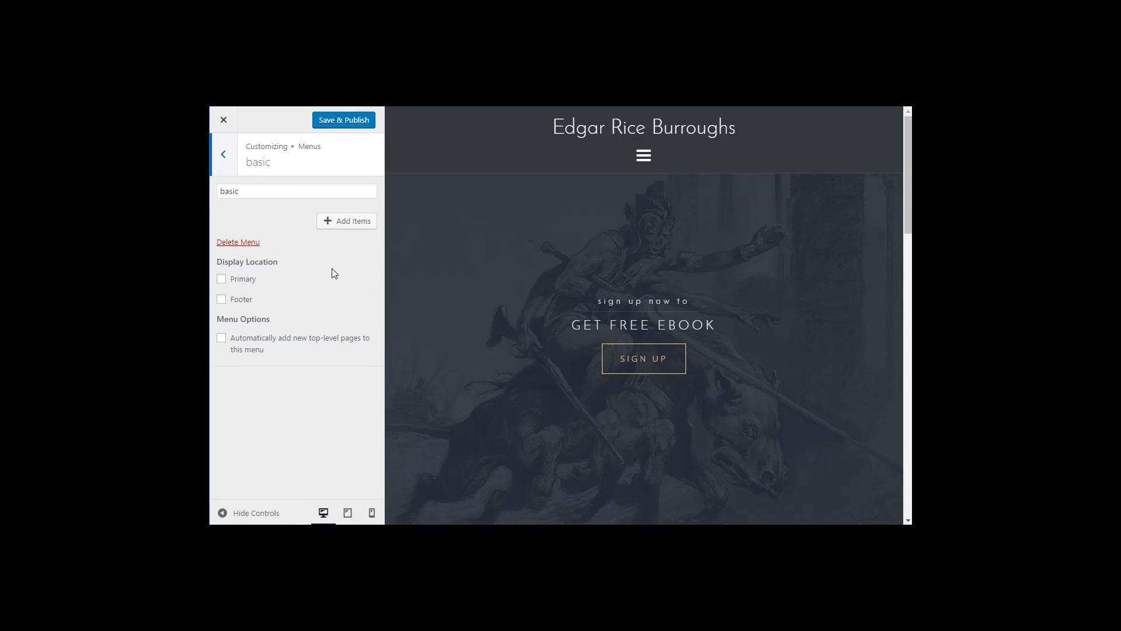
# Step: Add the Home link and the Books, Contact and About pages to the basic menu
pyautogui.click(335, 227)
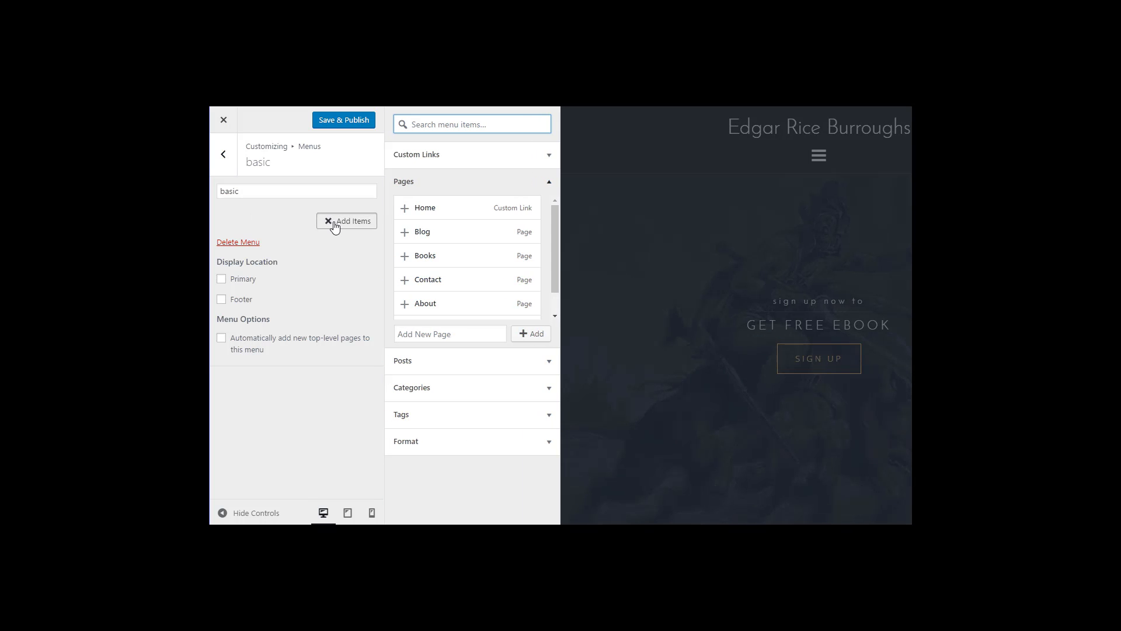
pyautogui.click(448, 214)
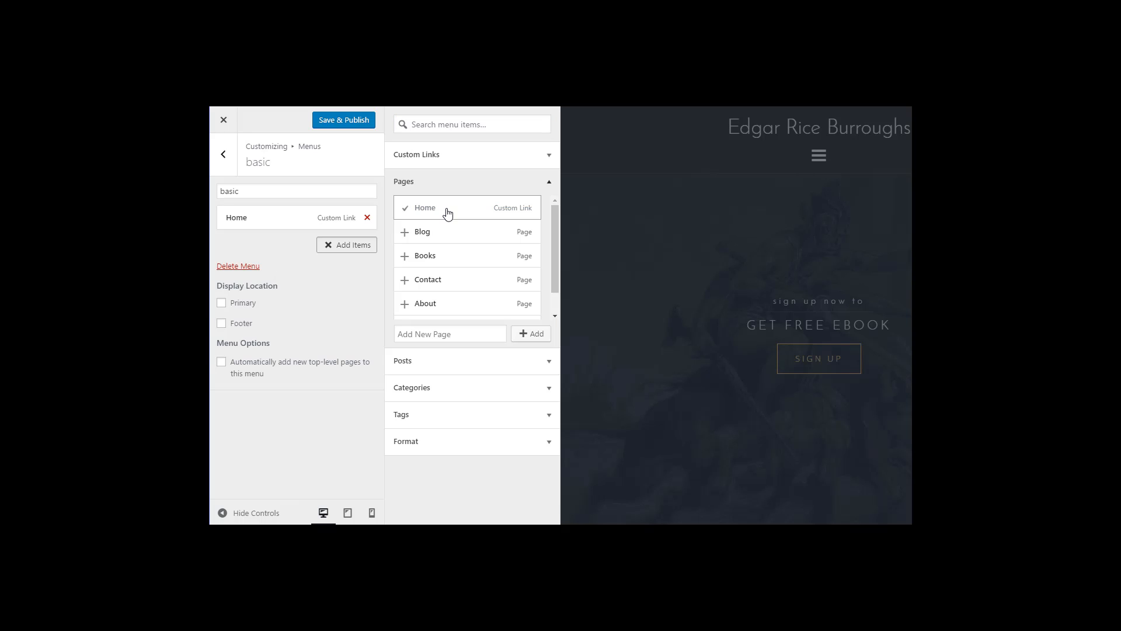
pyautogui.click(421, 258)
pyautogui.click(418, 282)
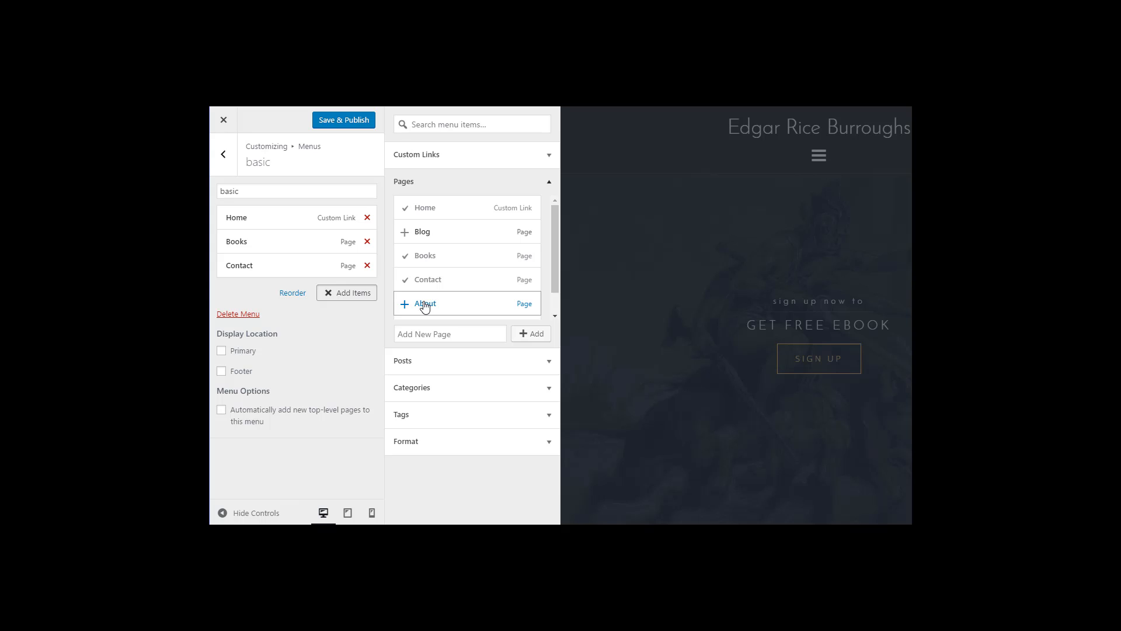
pyautogui.click(424, 306)
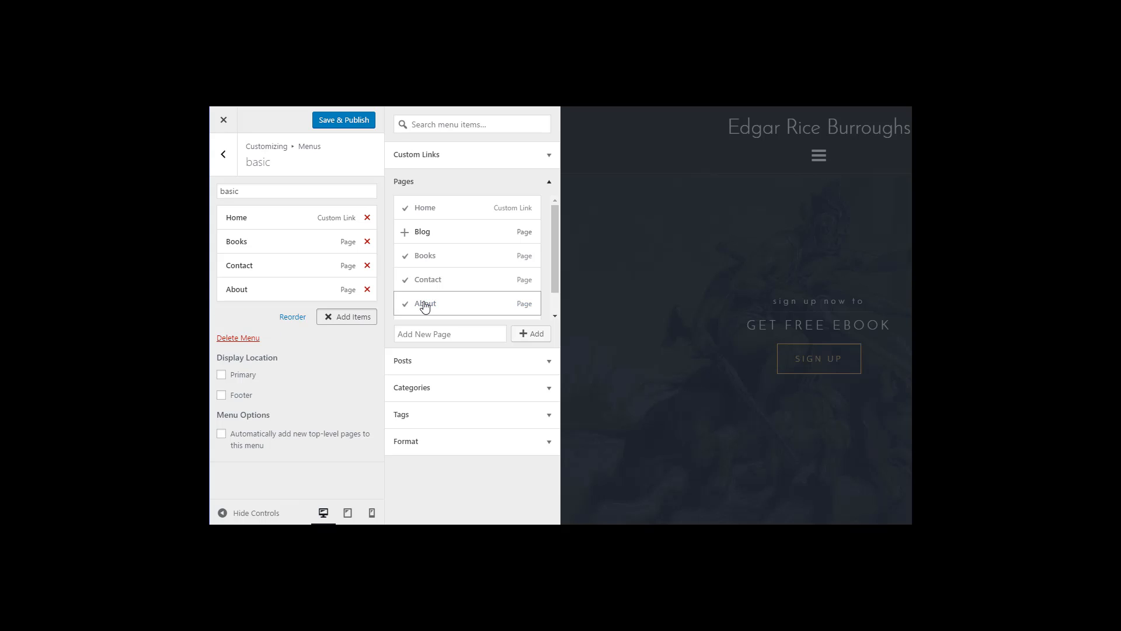
# Step: Add a 'Newsletter' custom link pointing to google.com to the basic menu
pyautogui.click(549, 158)
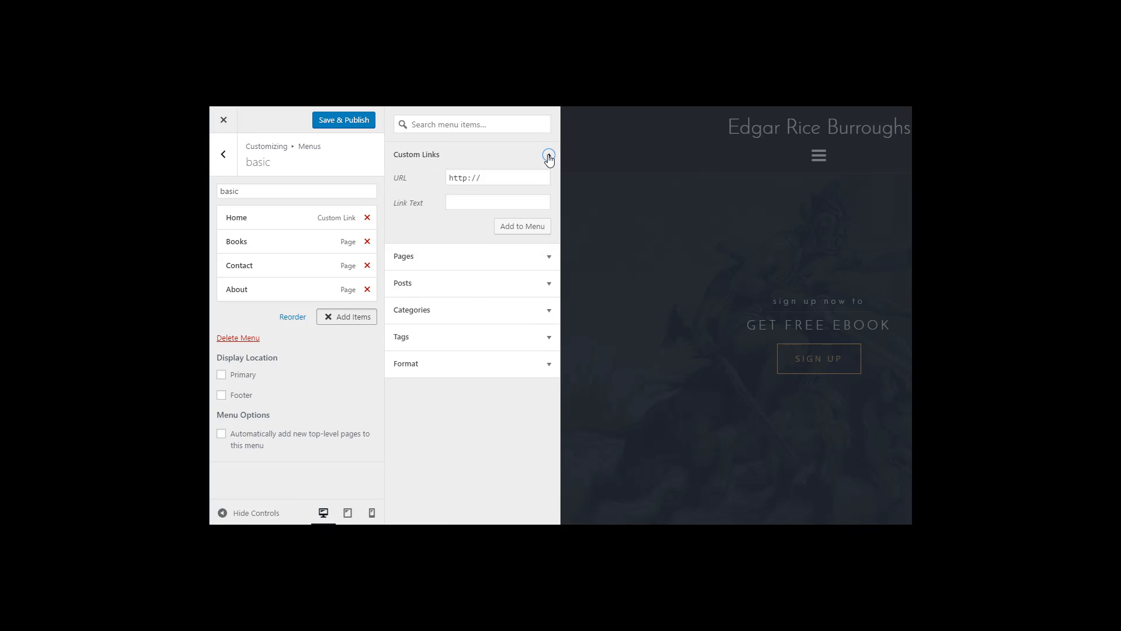
pyautogui.click(477, 205)
pyautogui.write('Newsletter')
pyautogui.click(494, 177)
pyautogui.write('google.com')
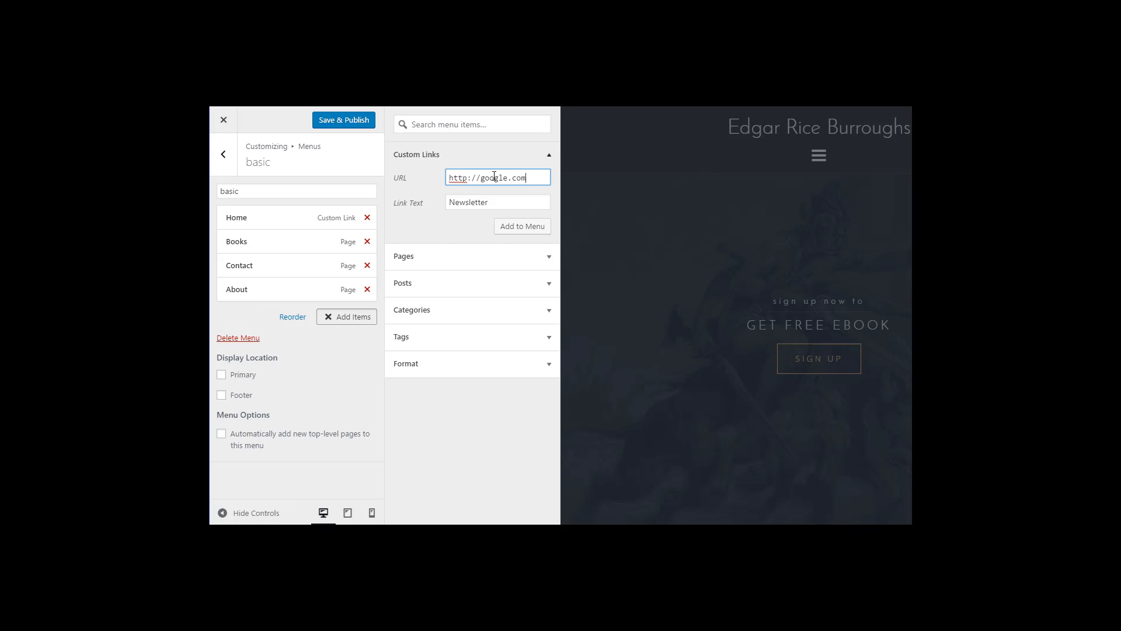
pyautogui.click(514, 233)
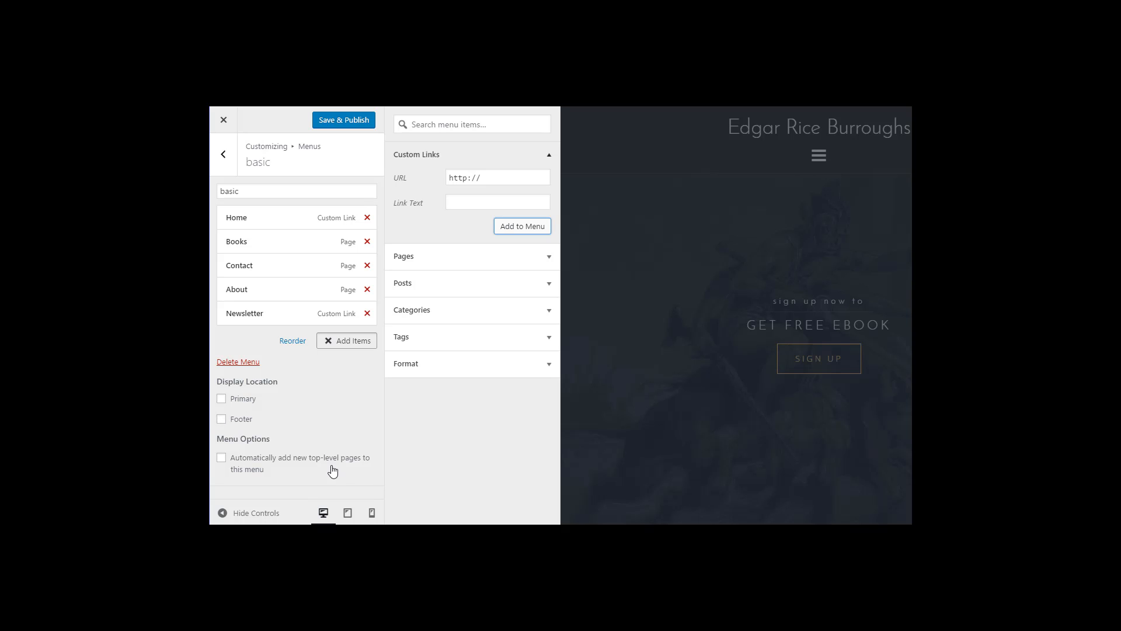
# Step: Assign the basic menu to the Primary and Footer locations, publish, and exit the Customizer
pyautogui.click(221, 399)
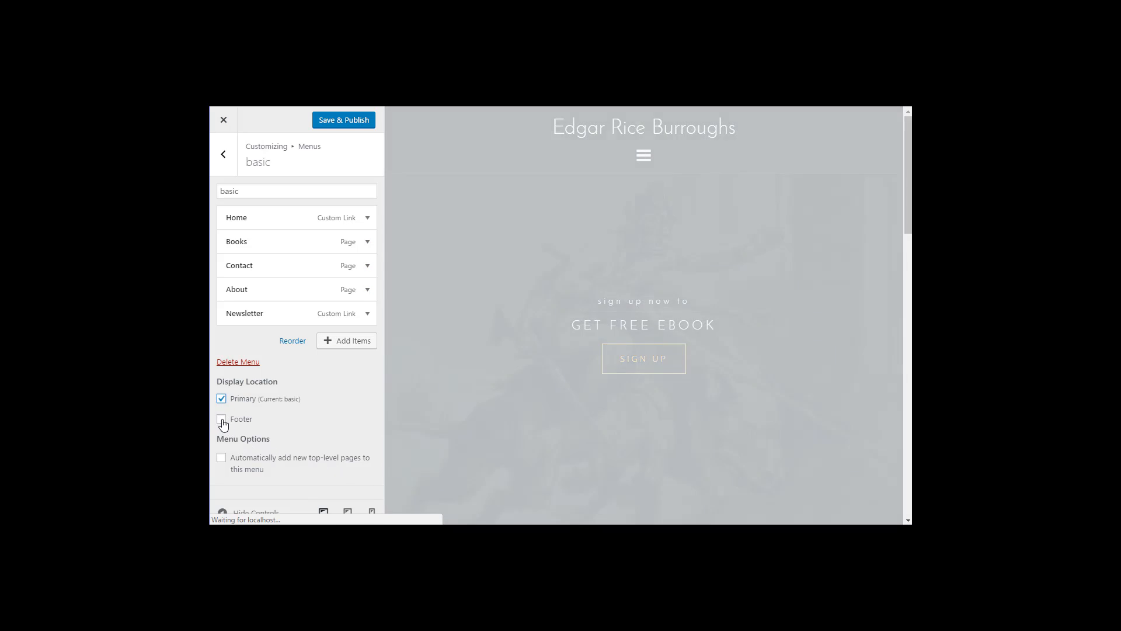
pyautogui.click(221, 420)
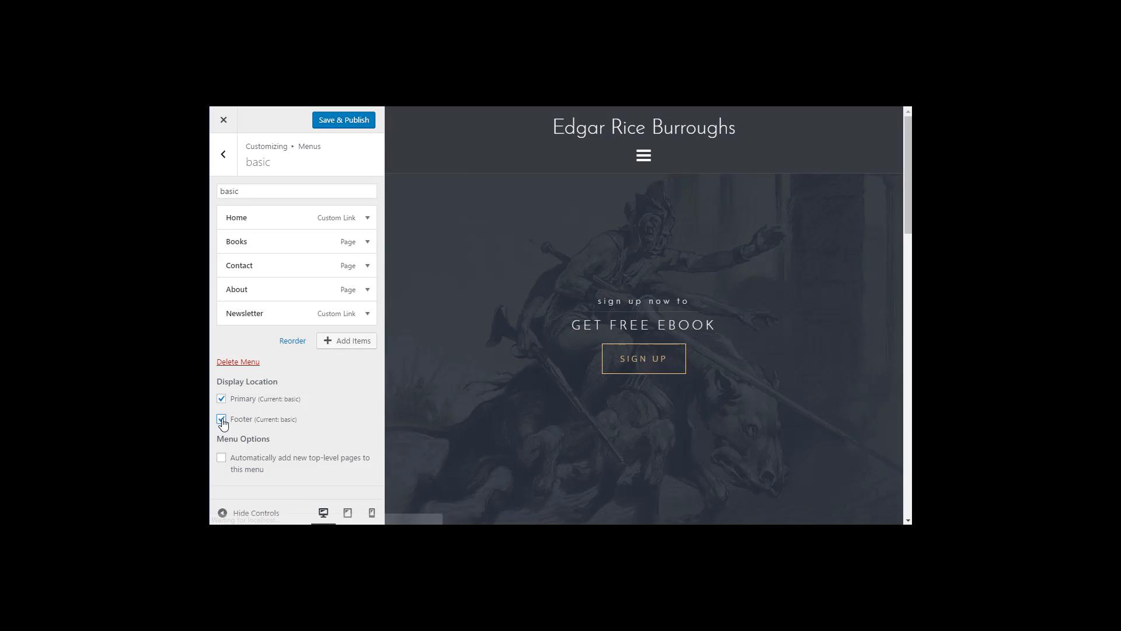
pyautogui.click(344, 121)
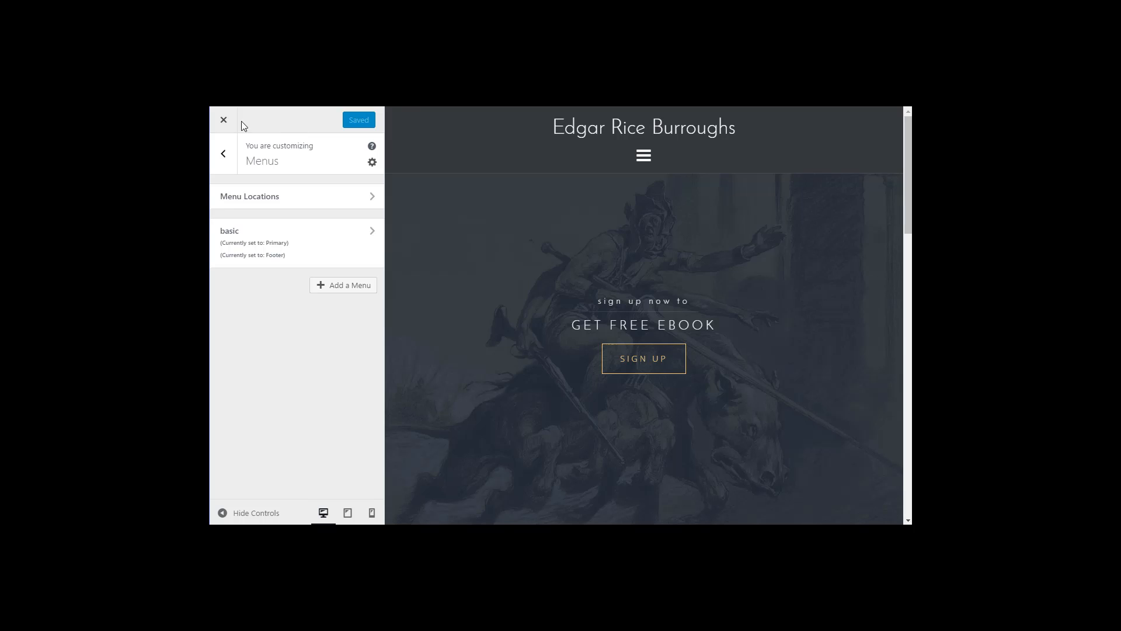
pyautogui.click(224, 119)
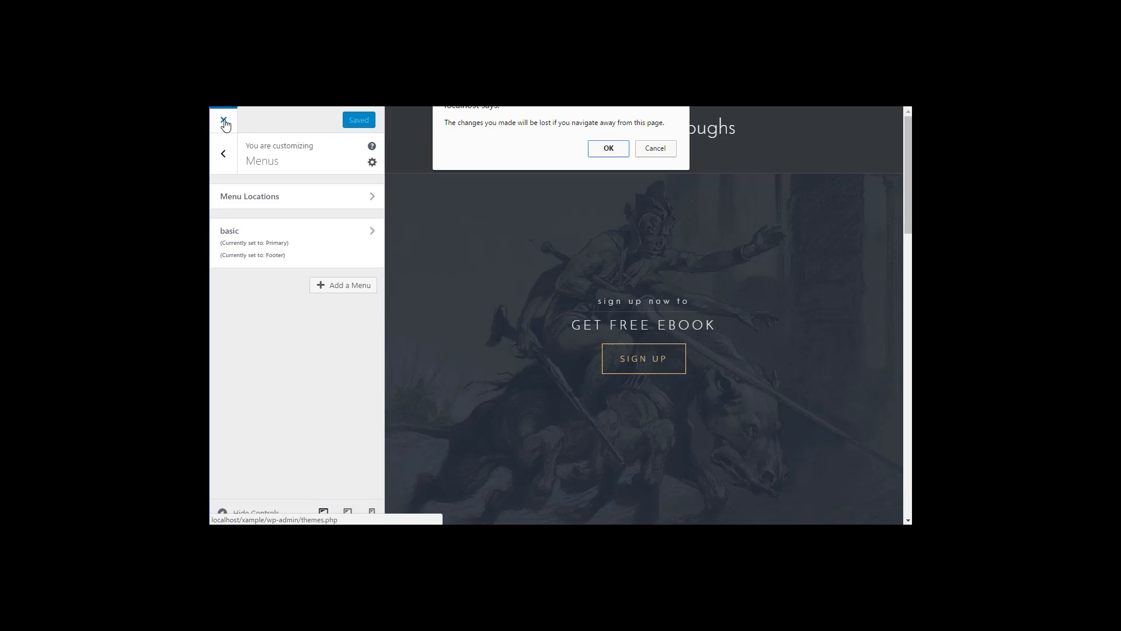
pyautogui.click(655, 148)
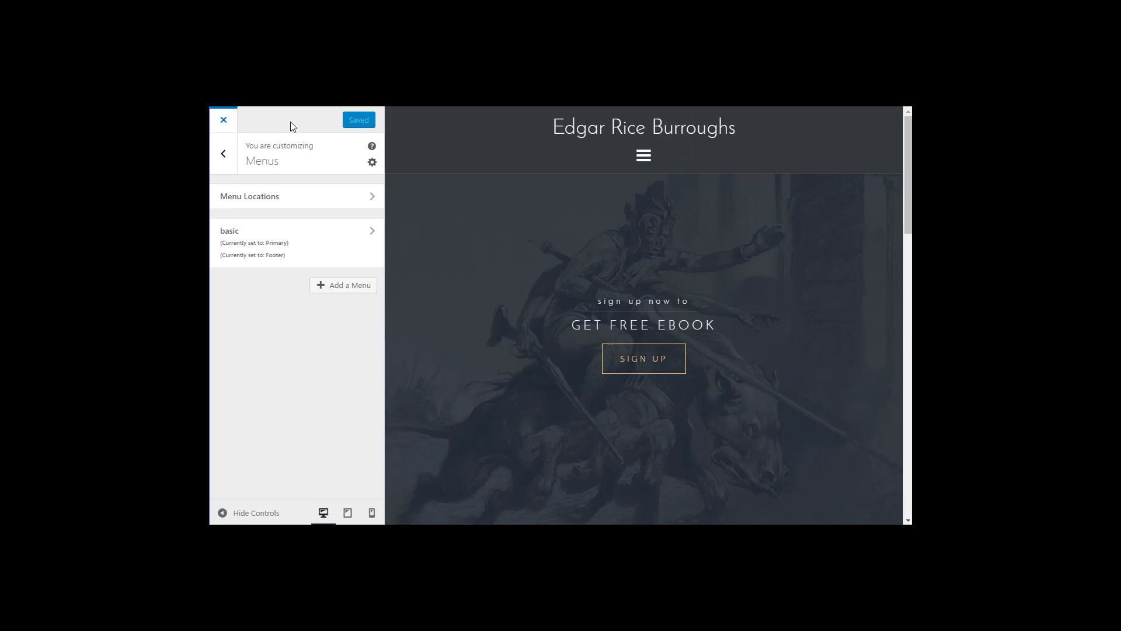
pyautogui.click(223, 122)
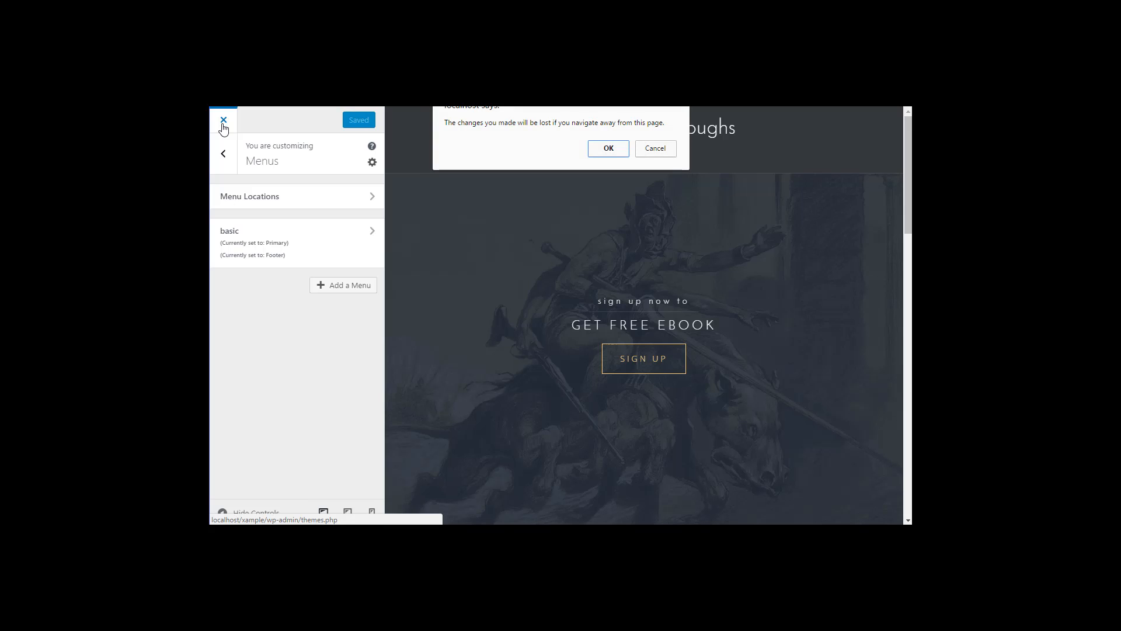
pyautogui.click(609, 149)
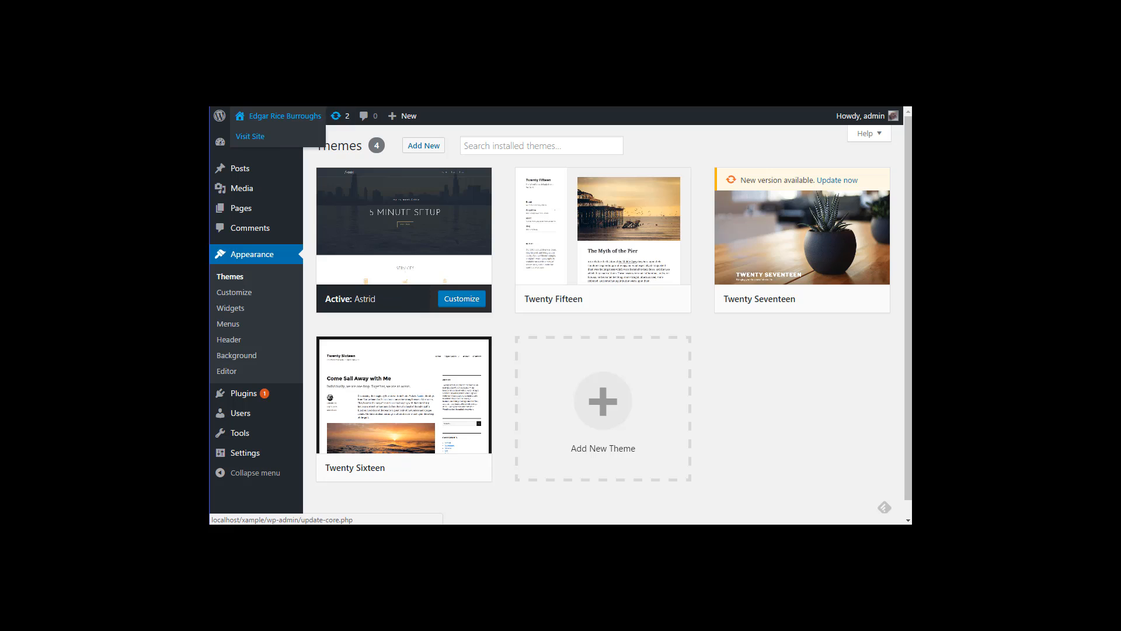
pyautogui.hotkey('ctrl', 'Tab')
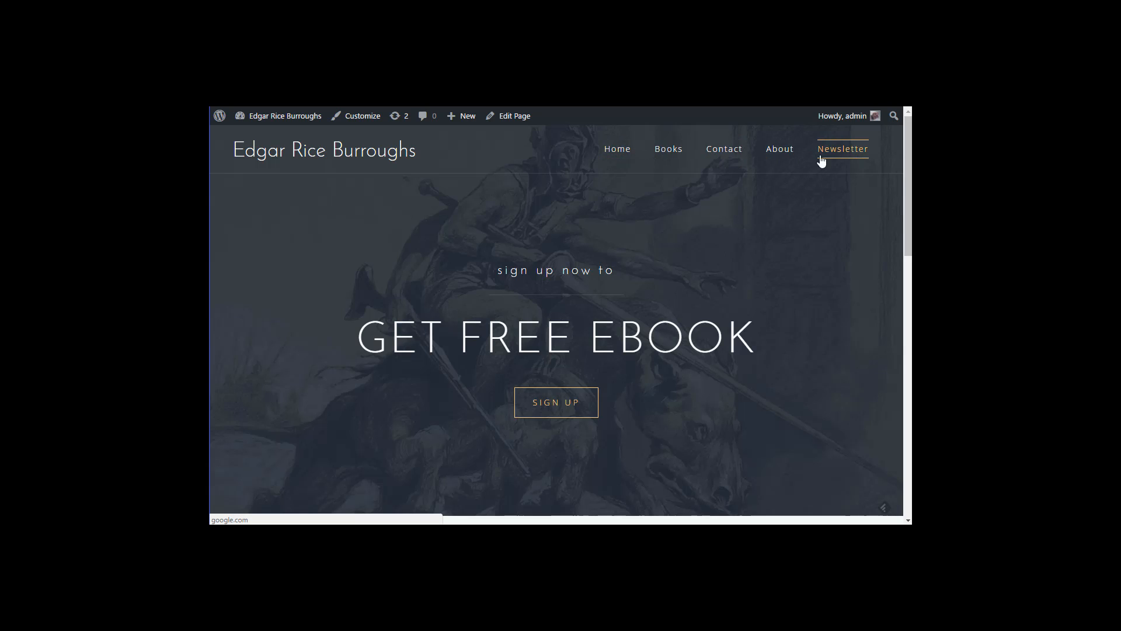
pyautogui.scroll(-15, 704, 320)
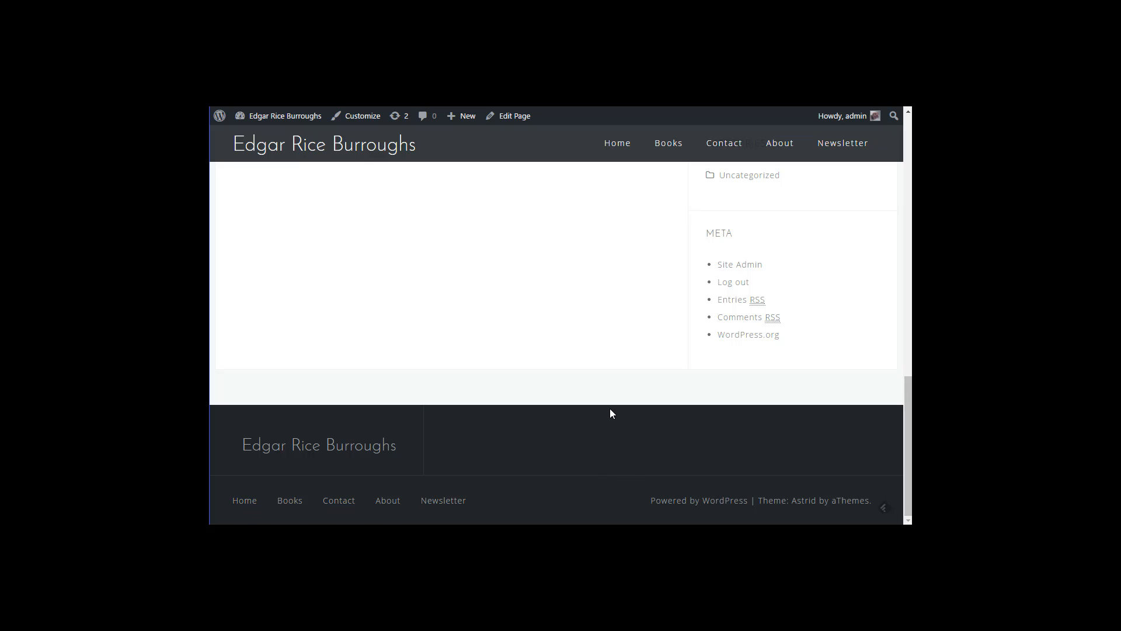
pyautogui.scroll(15, 609, 412)
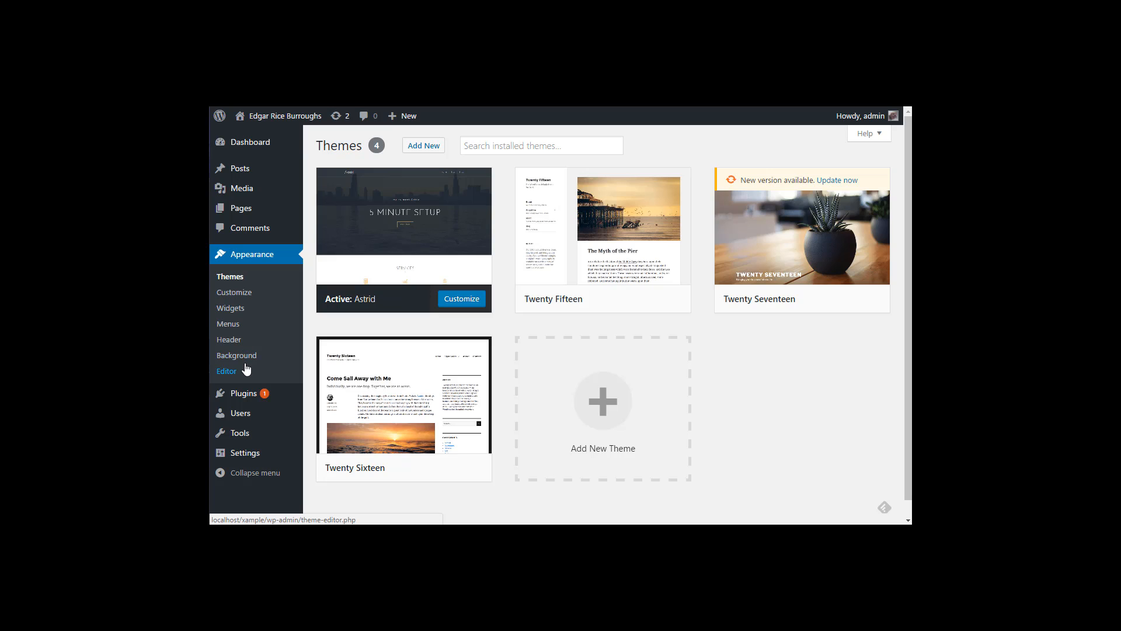
# Step: Search Add New plugins for 'Page Builder by SiteOrigin' and install it
pyautogui.click(241, 400)
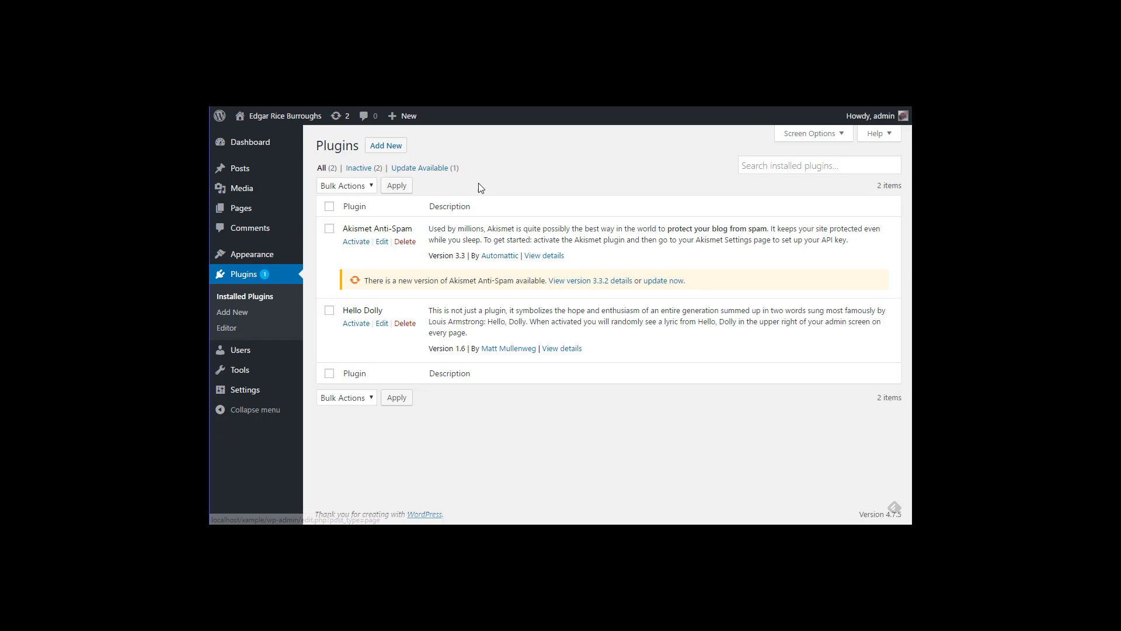
pyautogui.click(389, 150)
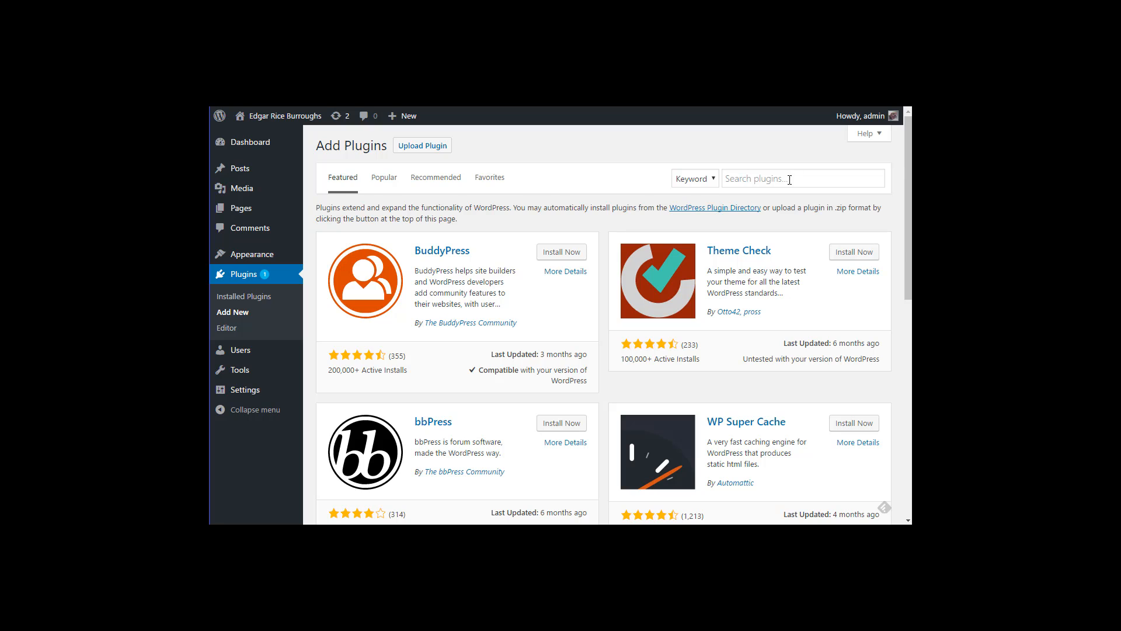
pyautogui.click(789, 180)
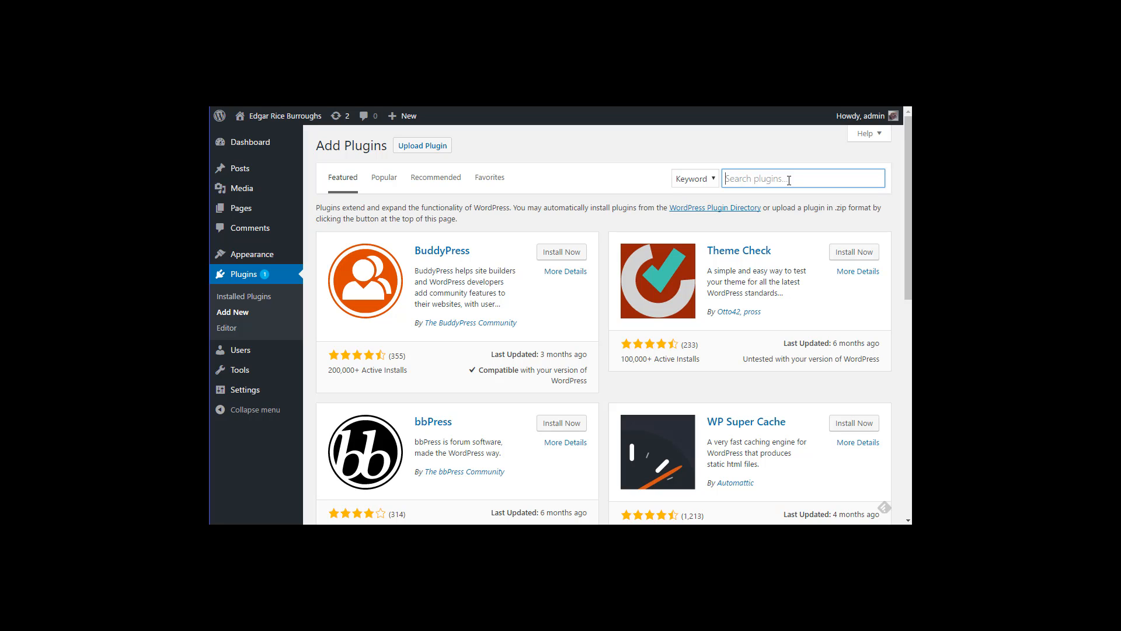
pyautogui.write('Page B')
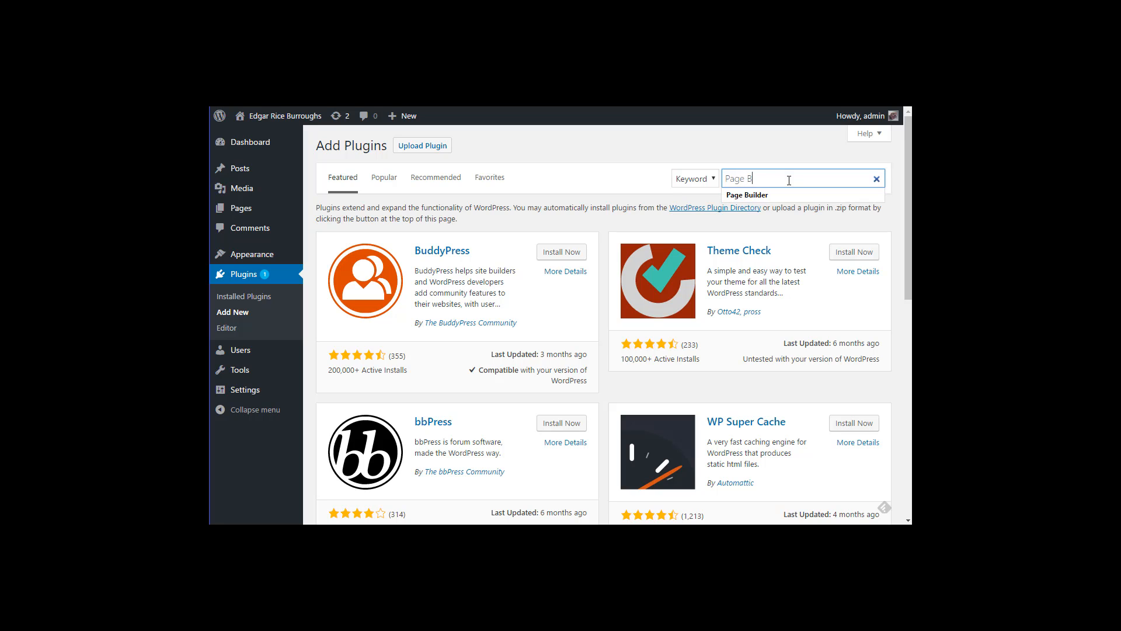
pyautogui.write('uilder ')
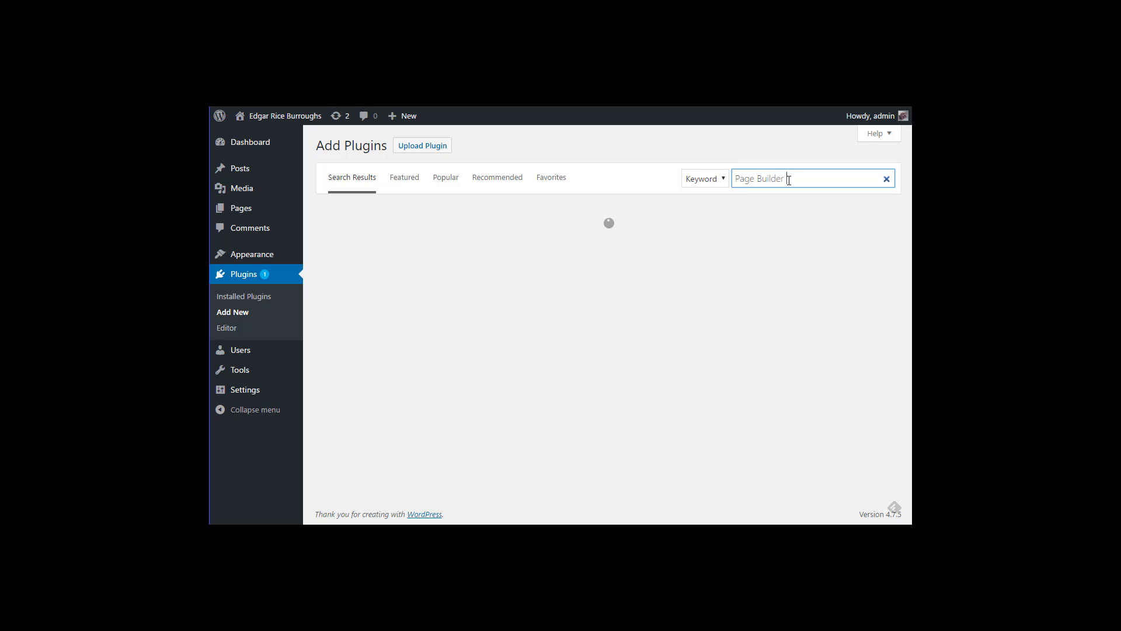
pyautogui.write('by SiteOrigin')
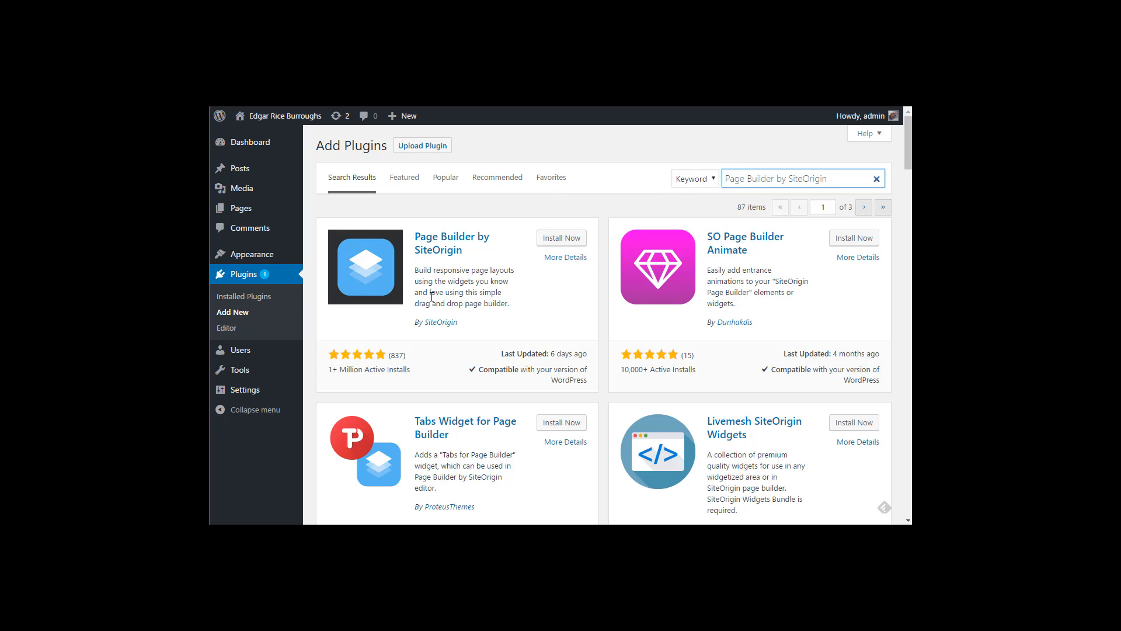
pyautogui.click(552, 240)
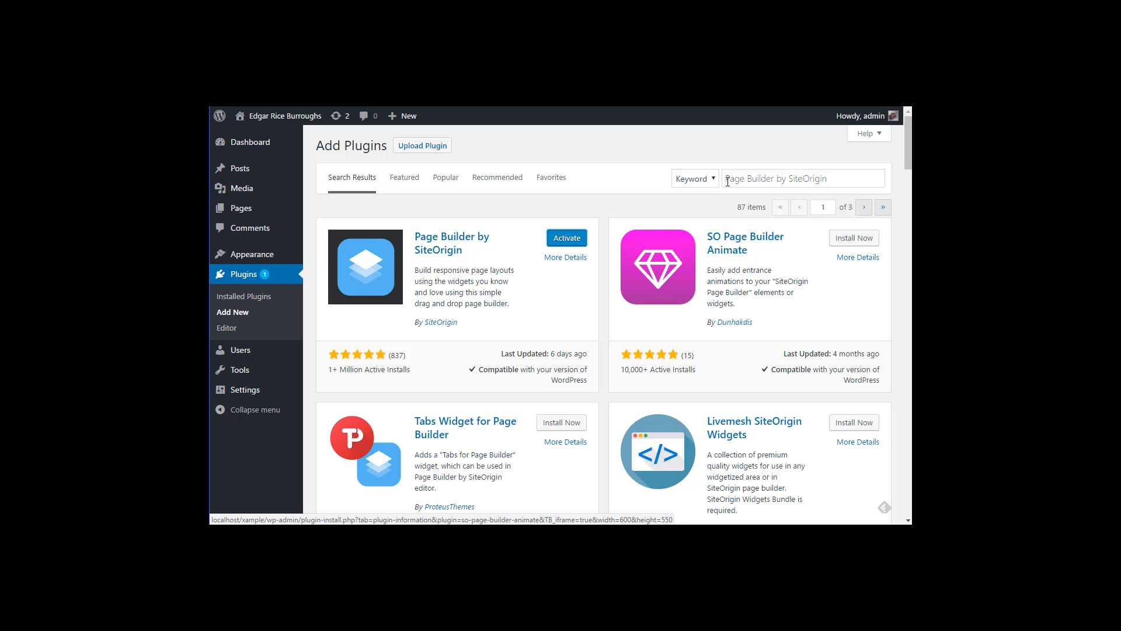
# Step: Narrow the search to 'SiteOrigin' and install SiteOrigin Widgets Bundle
pyautogui.click(749, 175)
pyautogui.moveTo(791, 179); pyautogui.dragTo(625, 175)
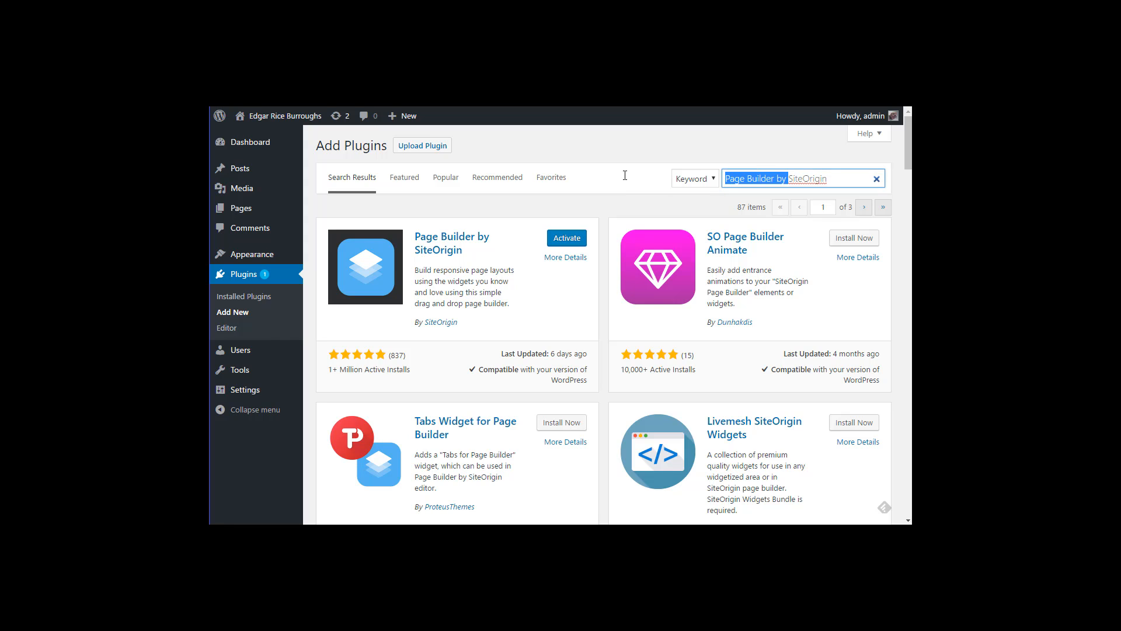
pyautogui.press('BackSpace')
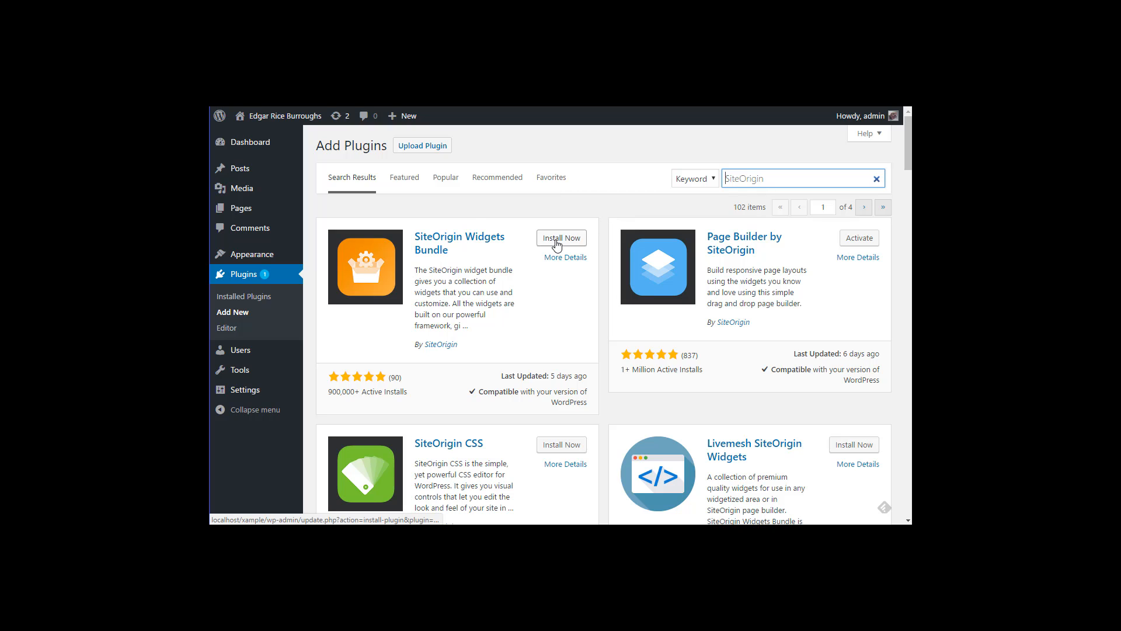
pyautogui.click(556, 244)
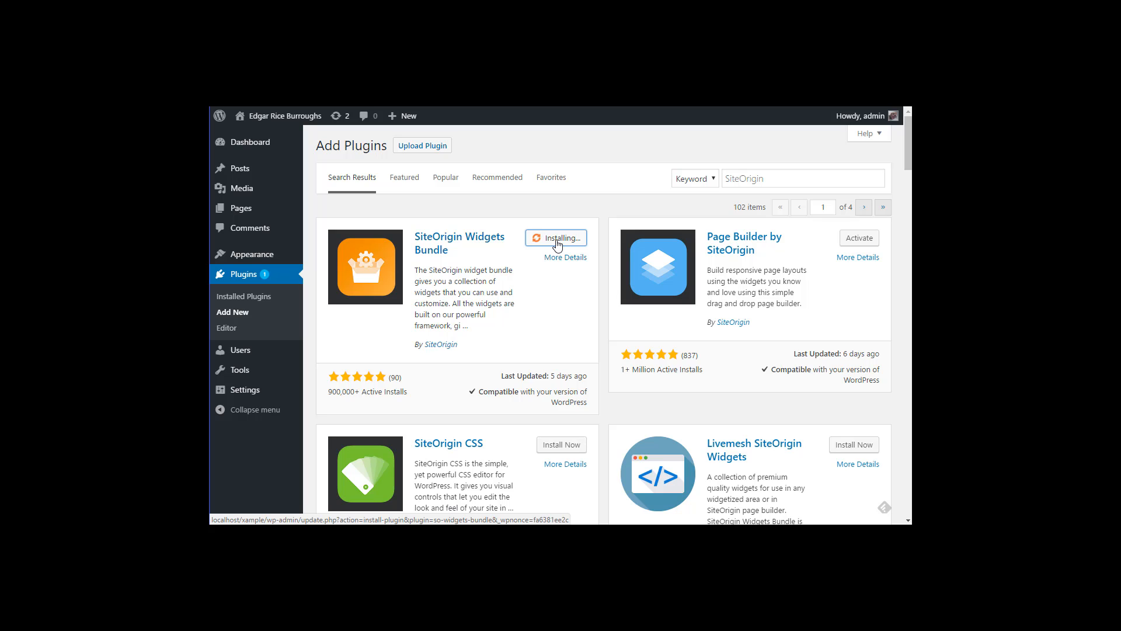
# Step: On Installed Plugins, activate Page Builder by SiteOrigin, then SiteOrigin Widgets Bundle
pyautogui.click(259, 300)
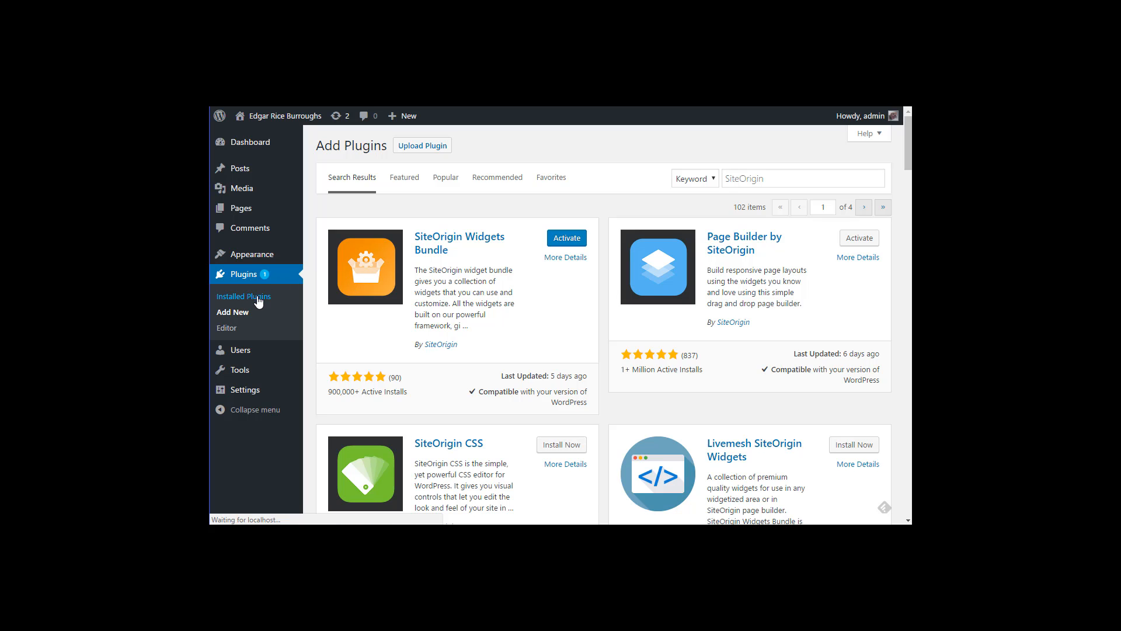
pyautogui.scroll(-1, 383, 345)
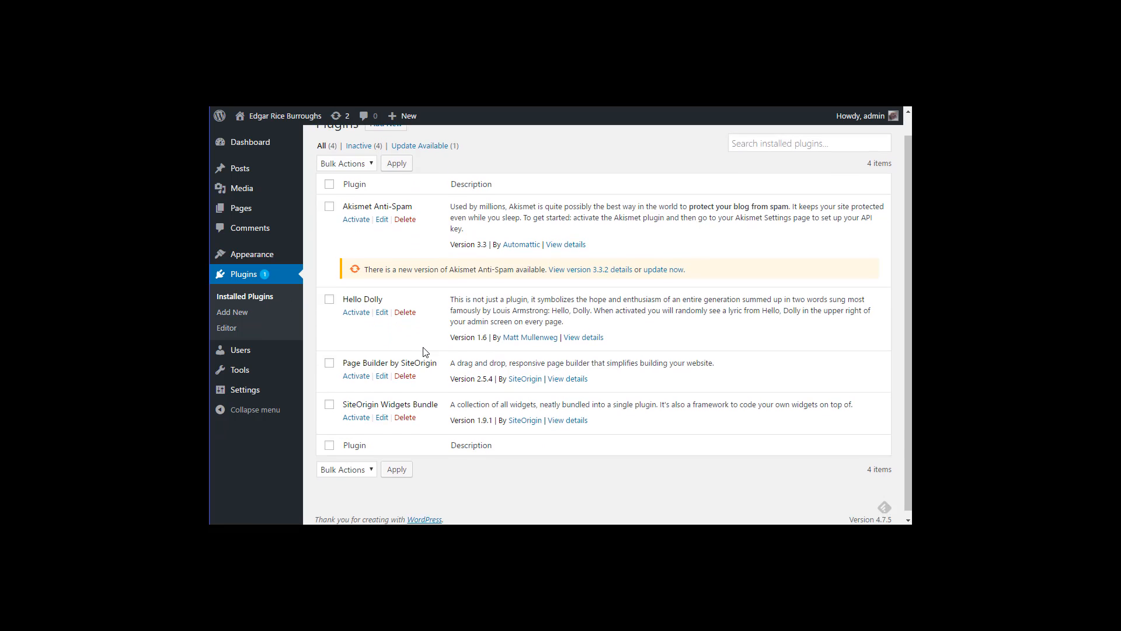
pyautogui.click(357, 370)
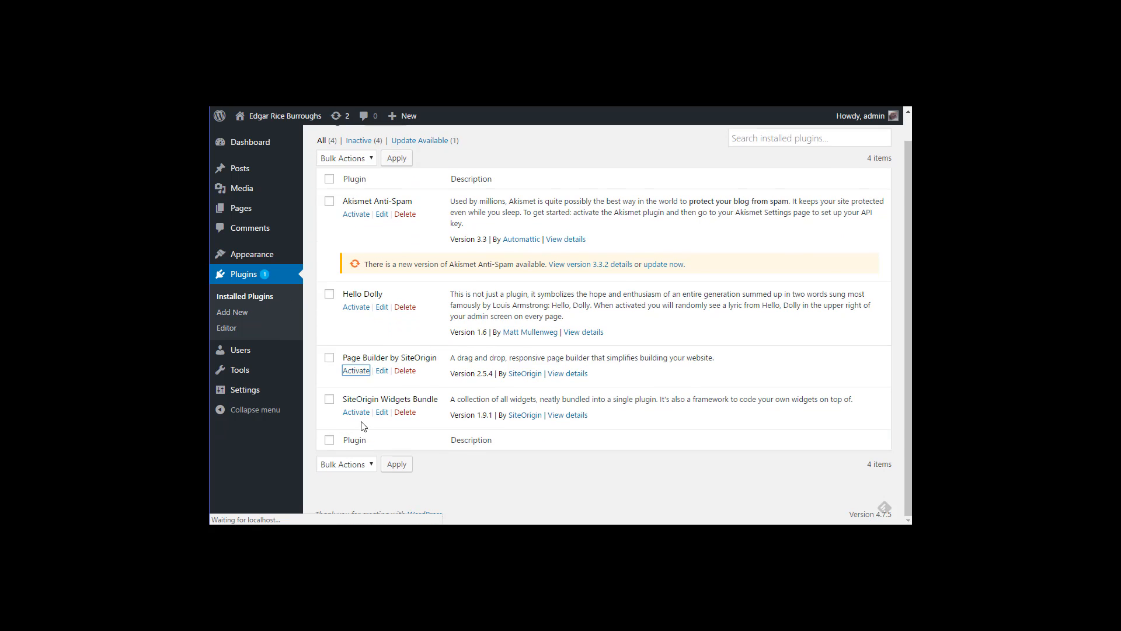
pyautogui.scroll(-3, 365, 414)
pyautogui.click(359, 402)
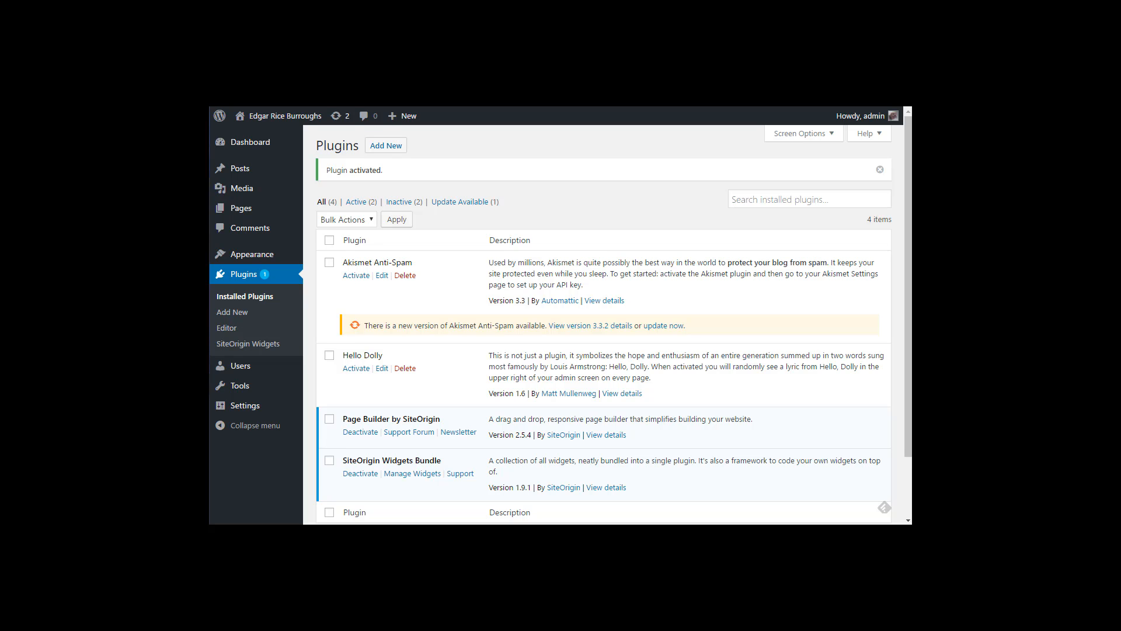
pyautogui.moveTo(241, 215)
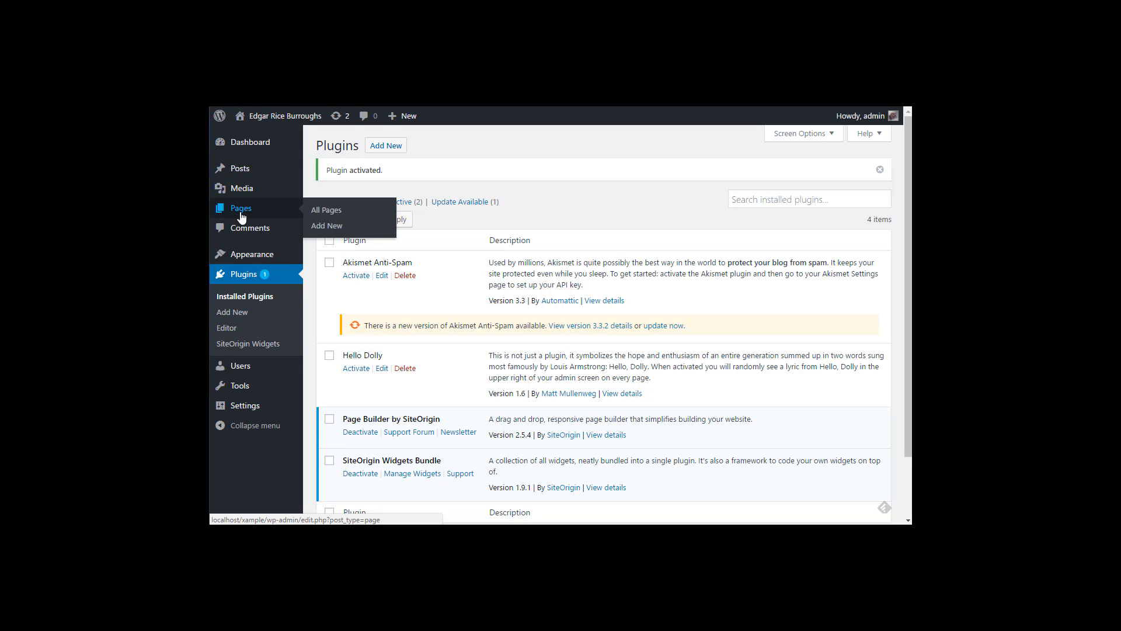
# Step: Edit the Home page from All Pages and switch it to the Page Builder editor
pyautogui.click(322, 212)
pyautogui.moveTo(351, 227)
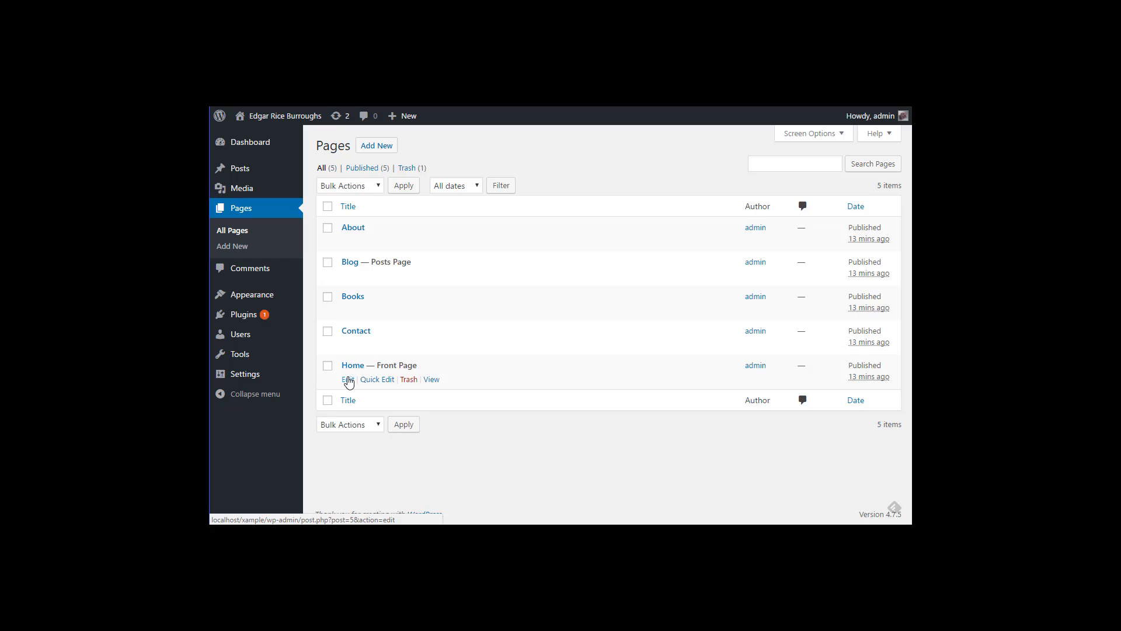
pyautogui.click(348, 380)
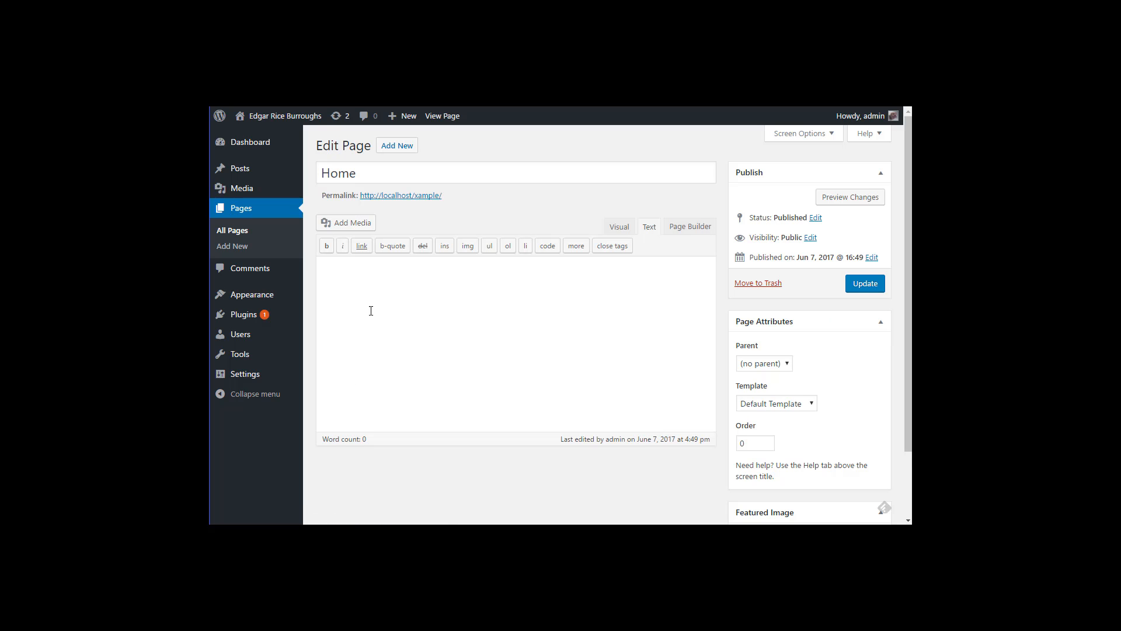
pyautogui.click(690, 225)
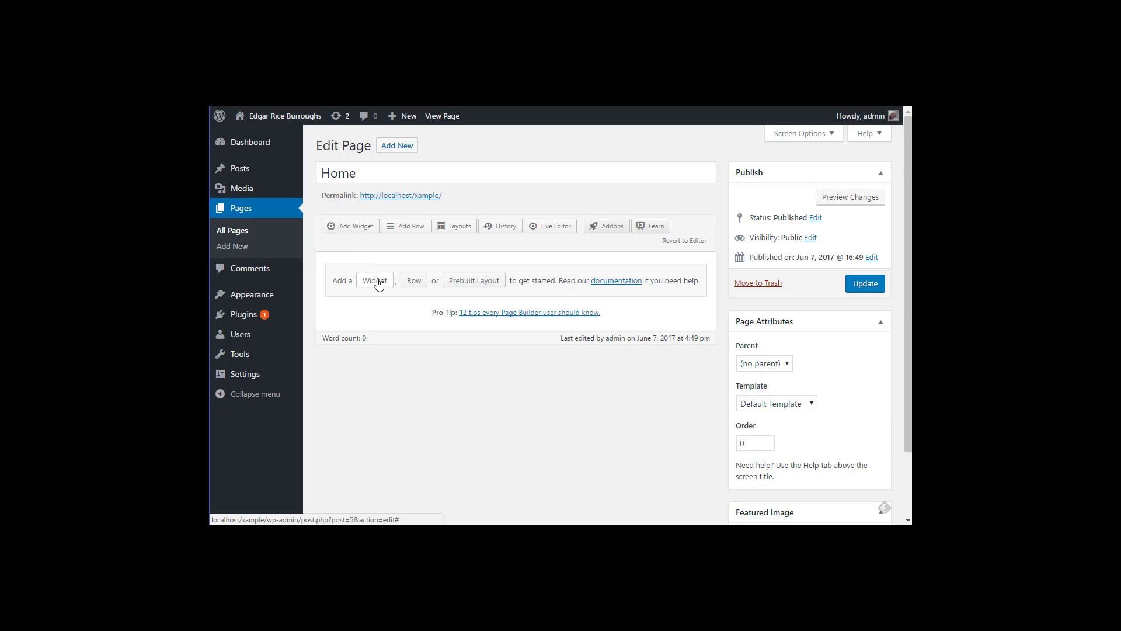
# Step: Insert a one-column row followed by a three-column row
pyautogui.click(416, 282)
pyautogui.click(294, 181)
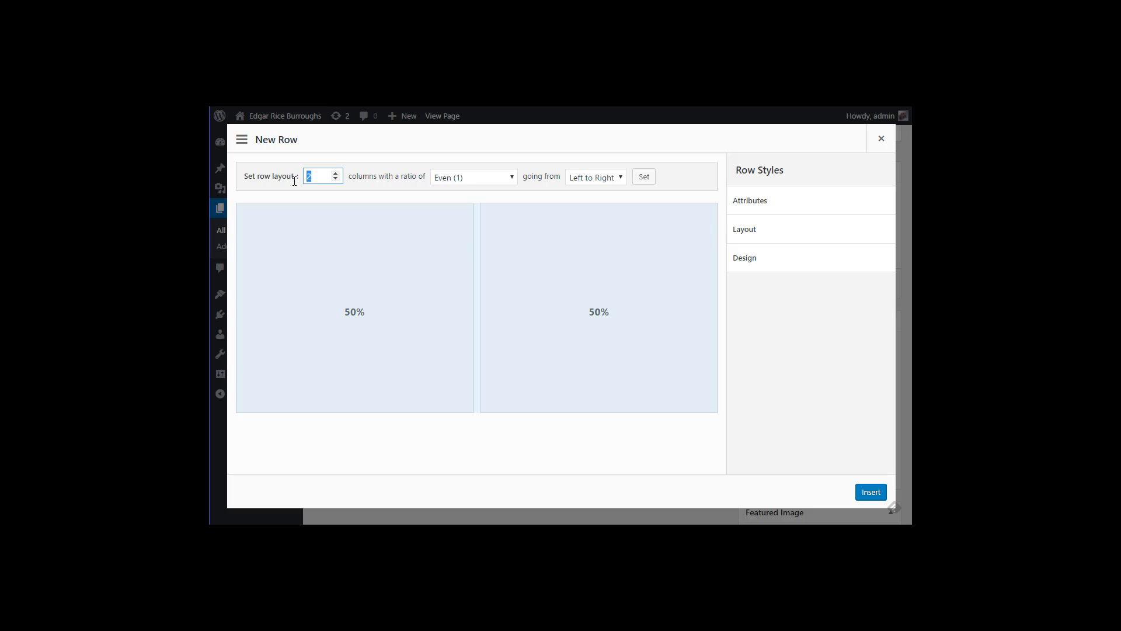
pyautogui.write('1')
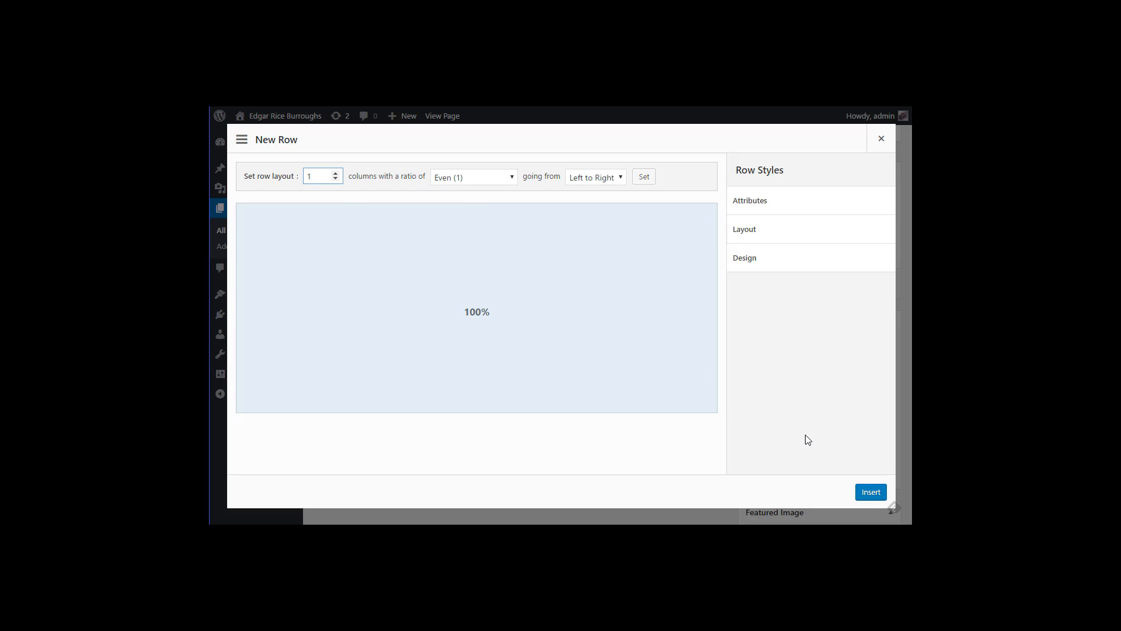
pyautogui.click(869, 494)
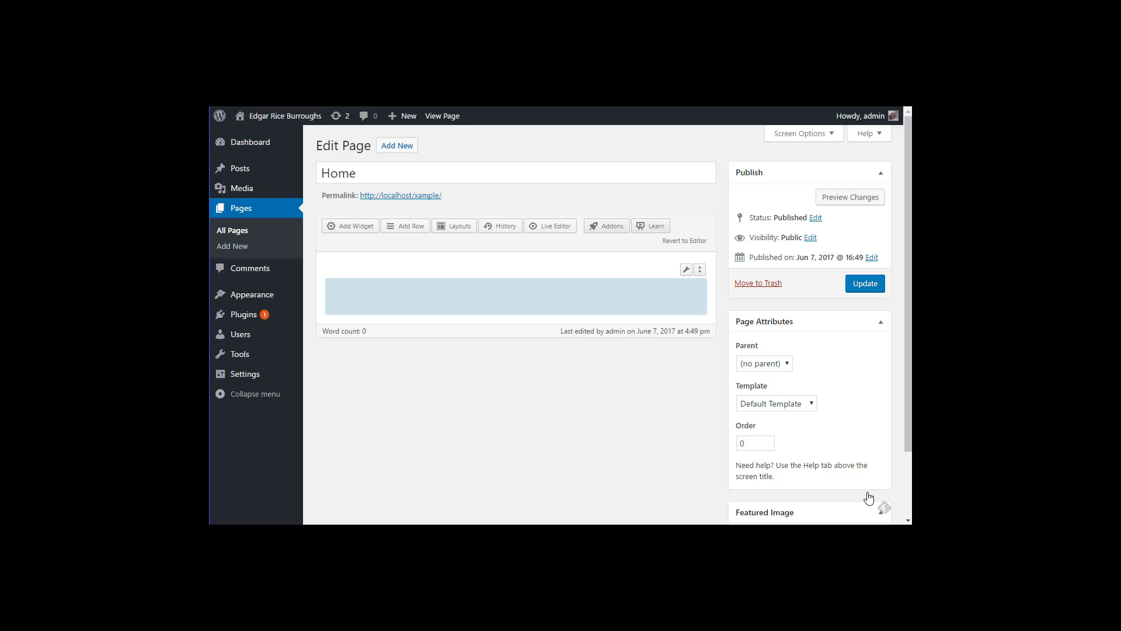
pyautogui.click(406, 232)
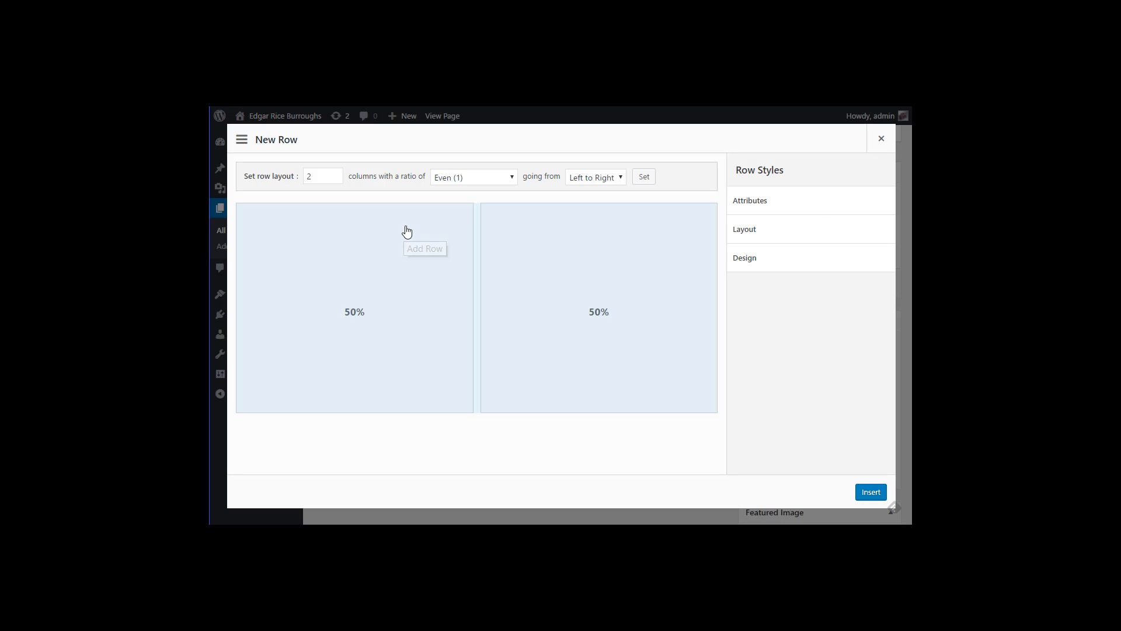
pyautogui.moveTo(330, 178); pyautogui.dragTo(299, 178)
pyautogui.write('3')
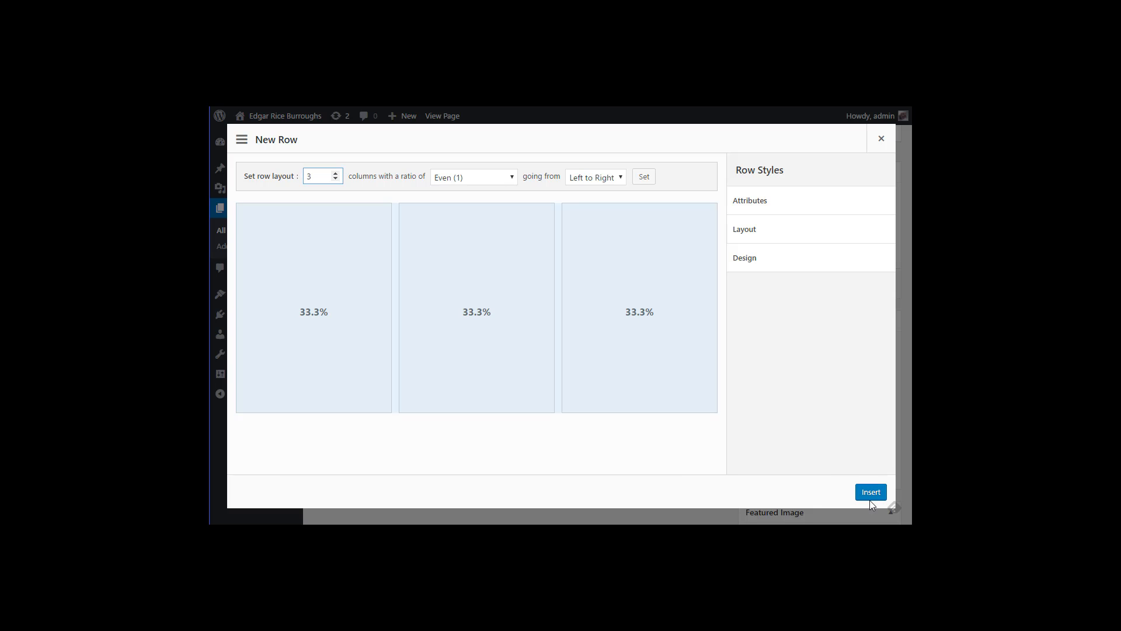
pyautogui.click(874, 494)
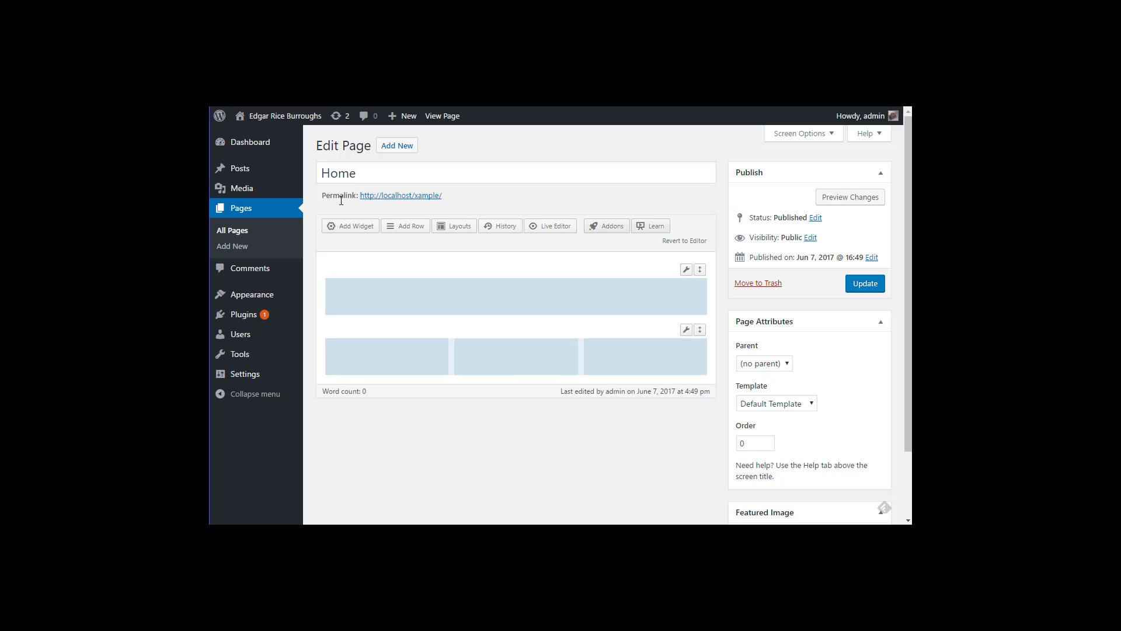
# Step: Add a one-column row, then a two-column Golden-ratio row running right to left
pyautogui.click(407, 229)
pyautogui.moveTo(315, 177); pyautogui.dragTo(289, 180)
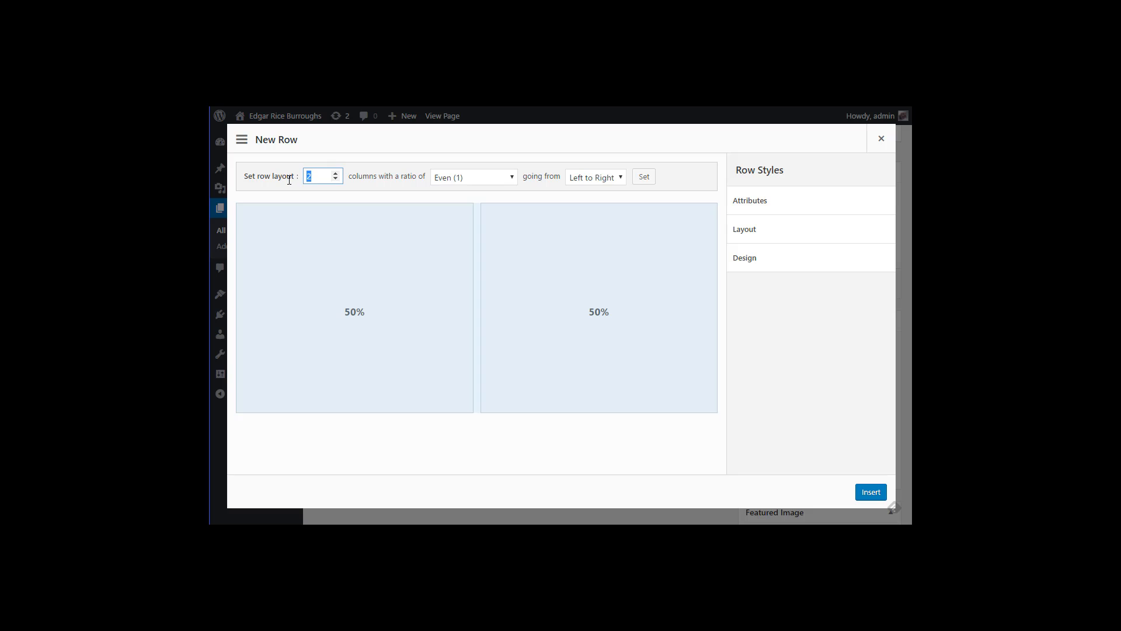
pyautogui.write('1')
pyautogui.click(872, 492)
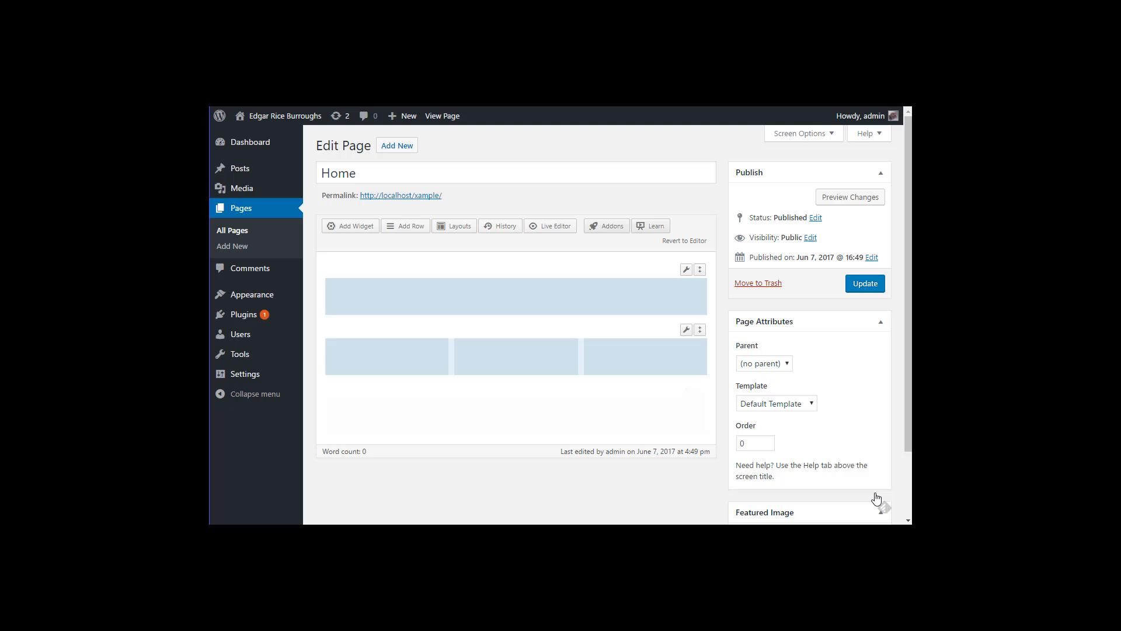
pyautogui.click(410, 229)
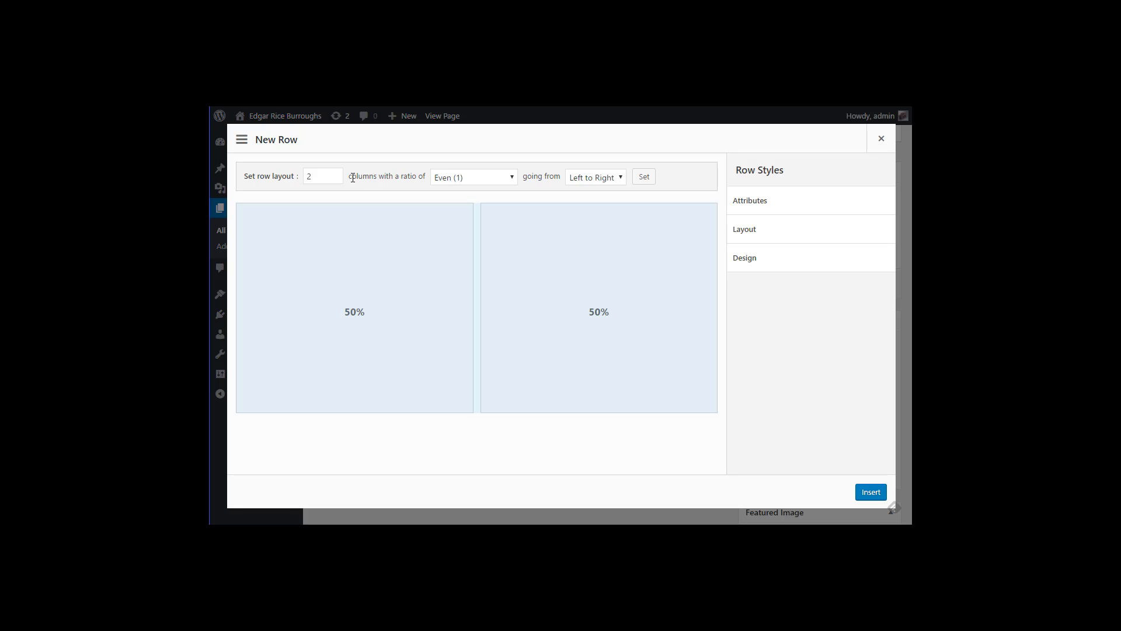
pyautogui.click(509, 177)
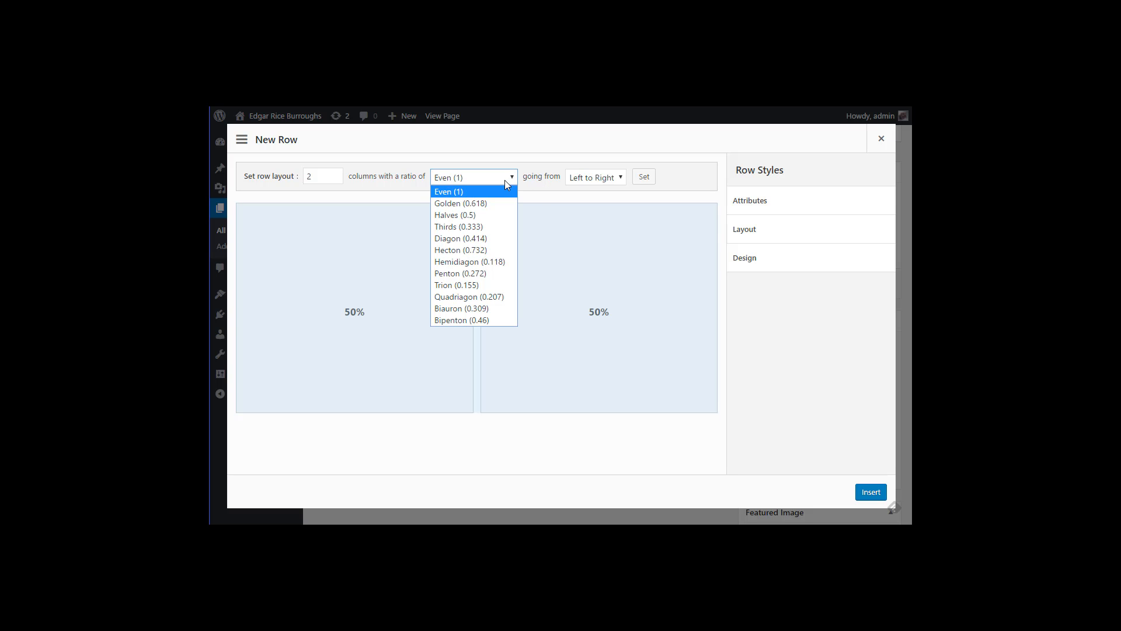
pyautogui.click(464, 203)
pyautogui.click(606, 180)
pyautogui.click(601, 202)
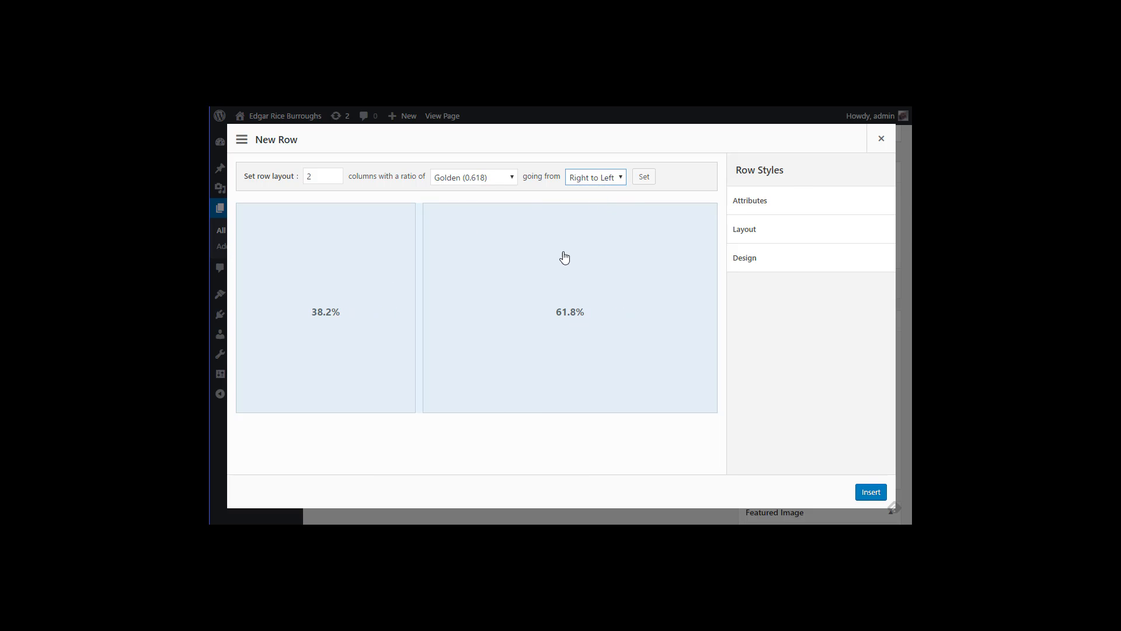
pyautogui.click(870, 492)
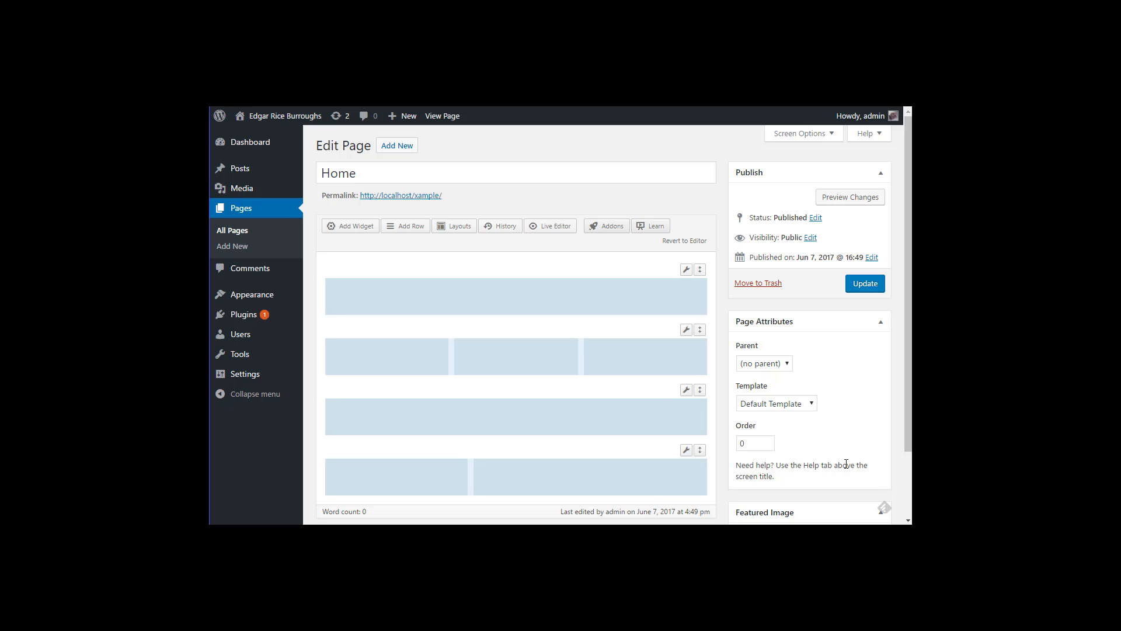
pyautogui.scroll(-1, 471, 413)
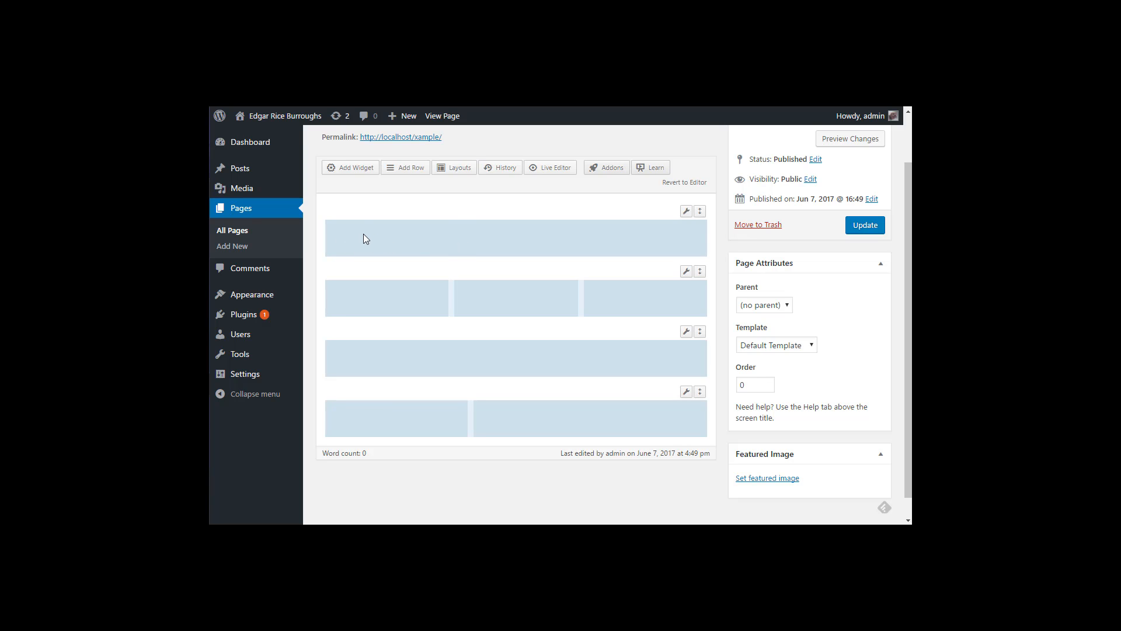
pyautogui.click(395, 295)
pyautogui.click(544, 302)
pyautogui.click(615, 299)
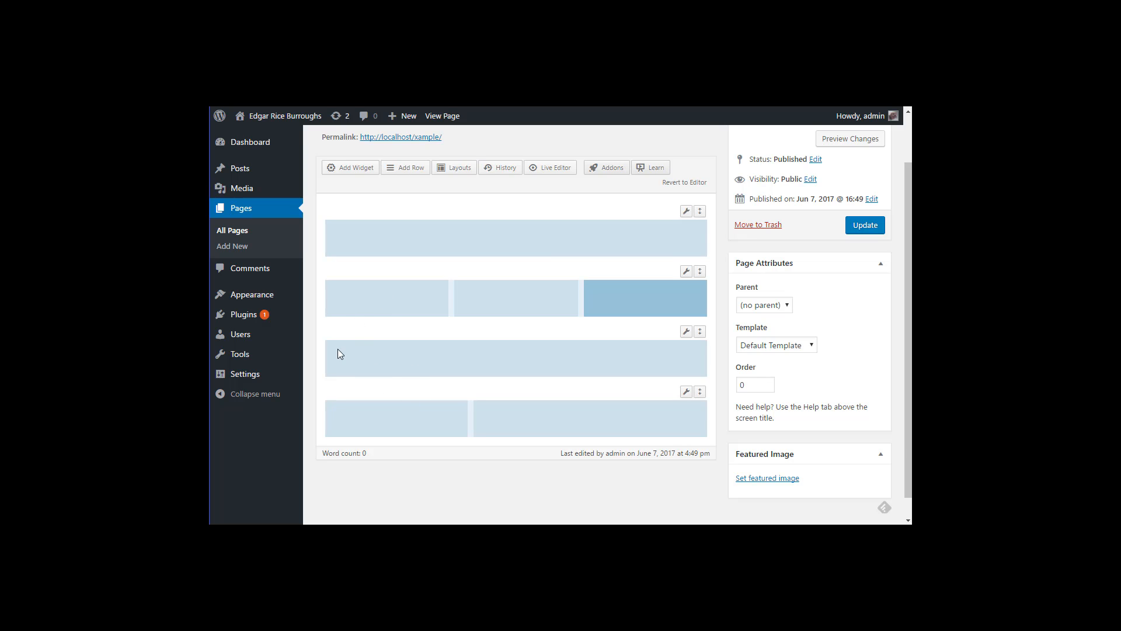
pyautogui.click(428, 356)
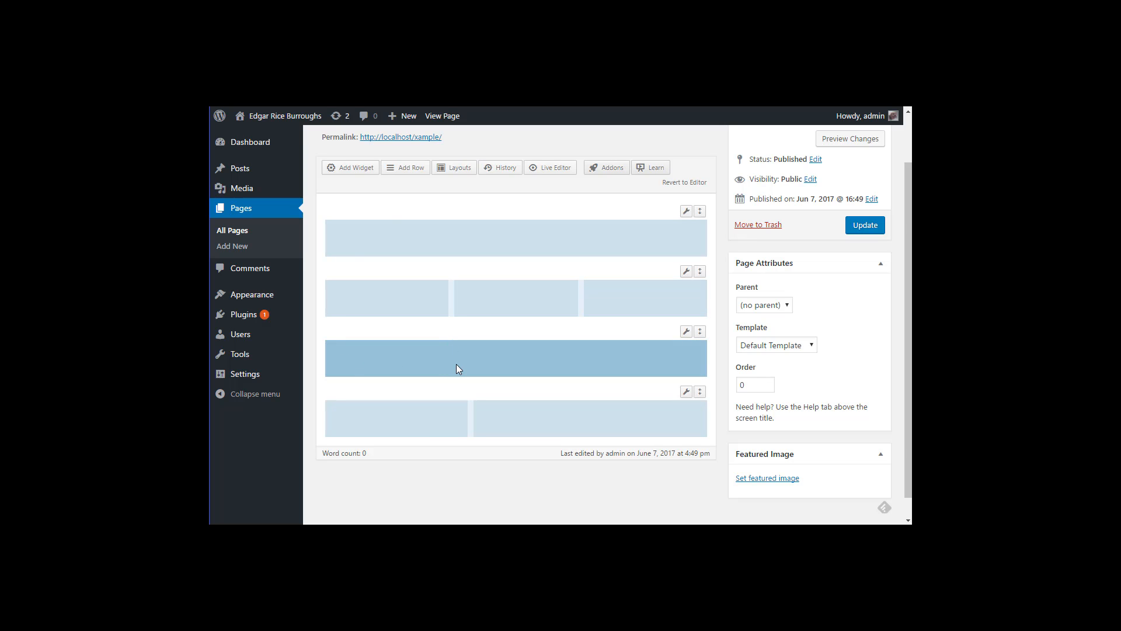
pyautogui.click(393, 419)
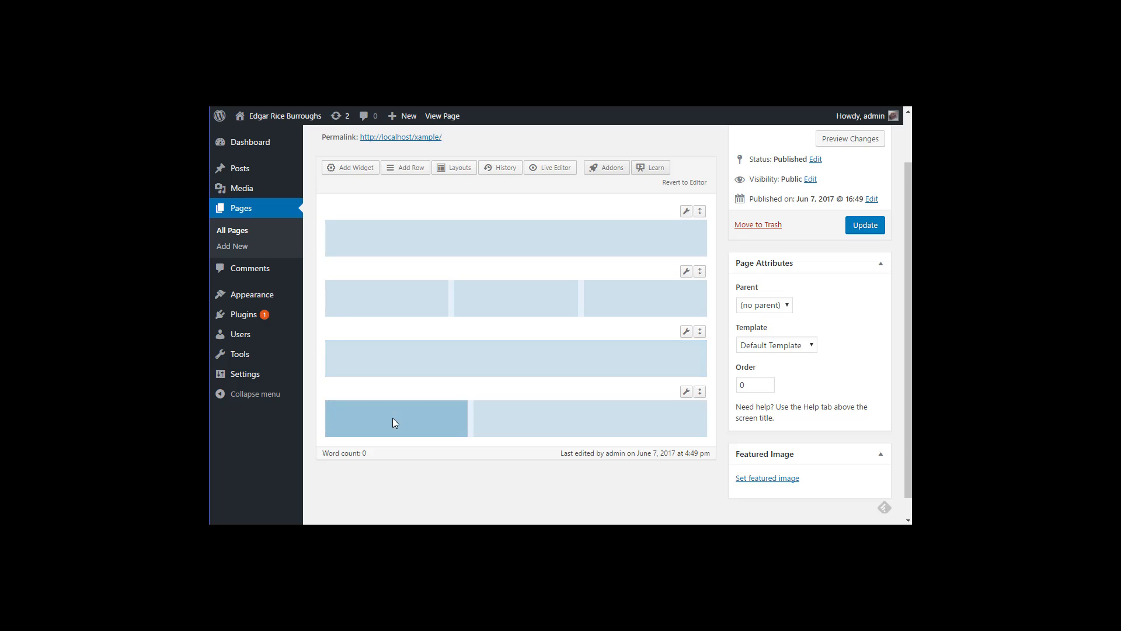
pyautogui.click(534, 418)
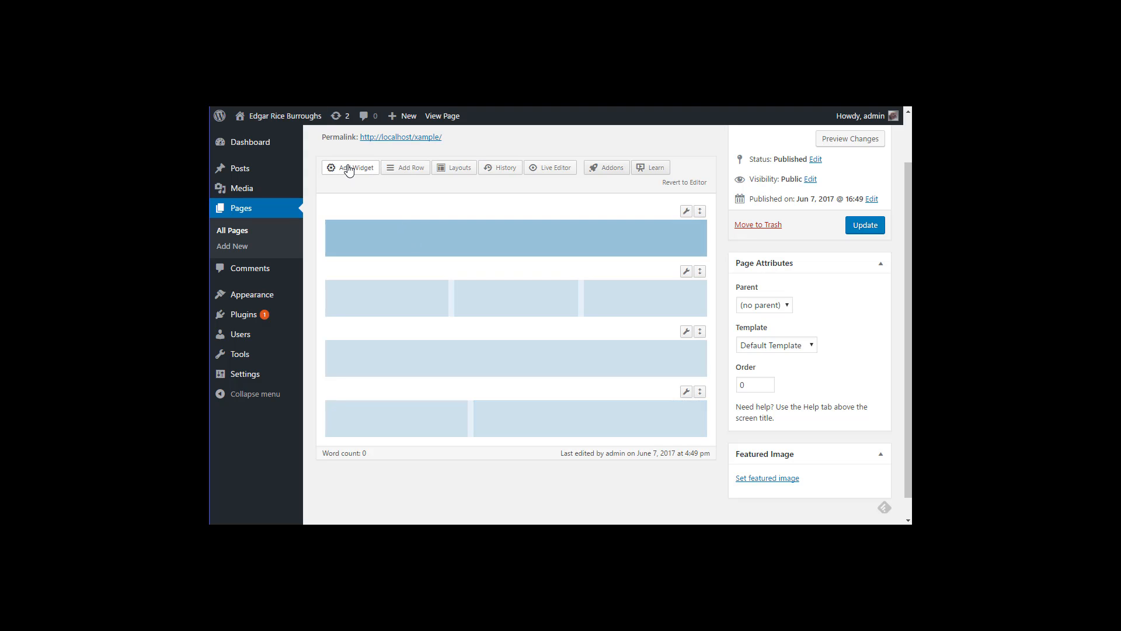
# Step: Add a SiteOrigin Editor widget to the top row's cell titled 'Most Popular Books'
pyautogui.rightClick(378, 236)
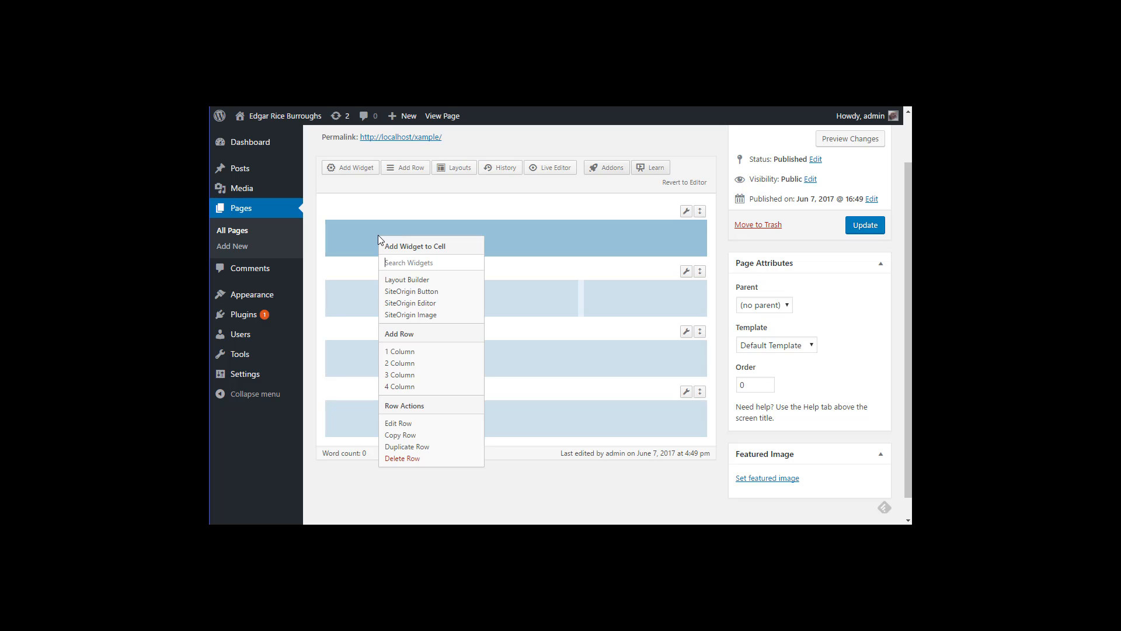
pyautogui.click(418, 305)
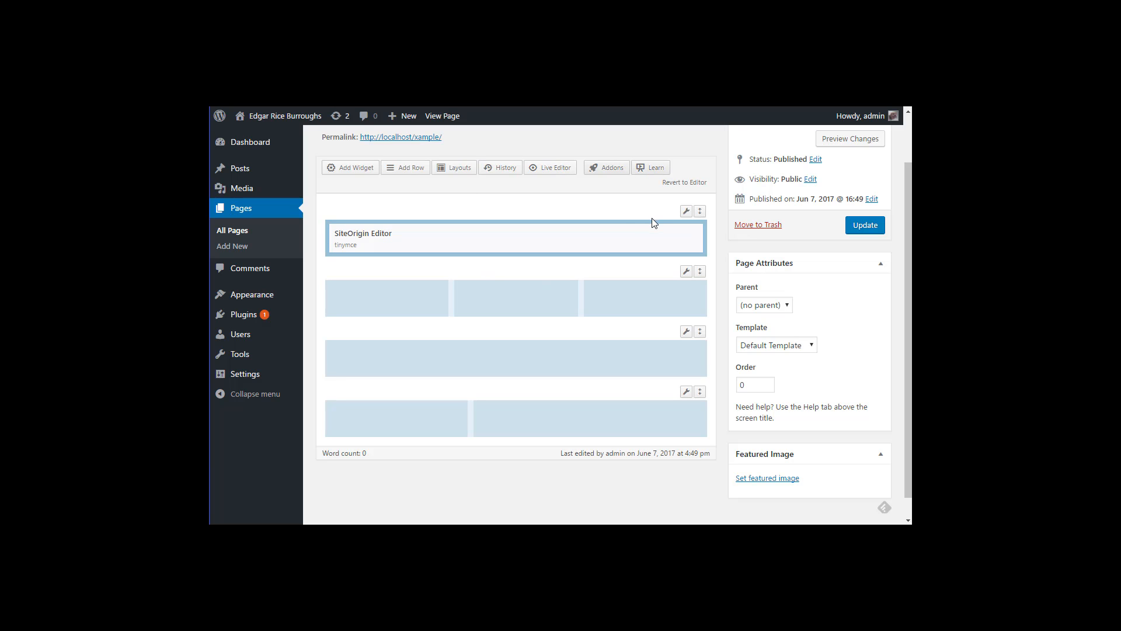
pyautogui.scroll(1, 684, 174)
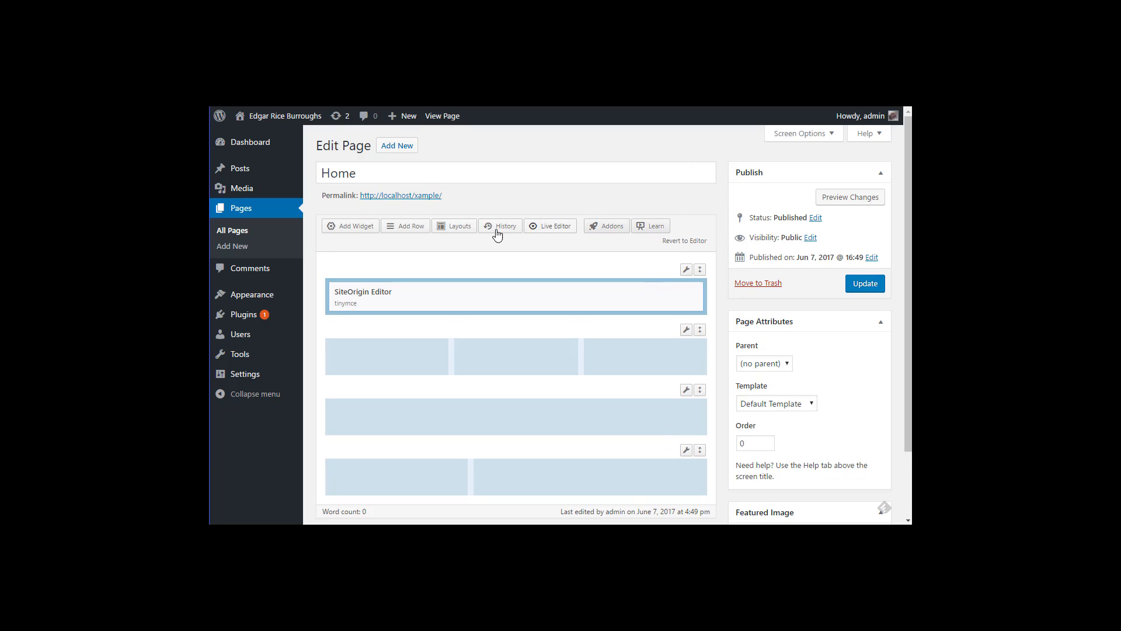
pyautogui.moveTo(612, 296)
pyautogui.click(633, 293)
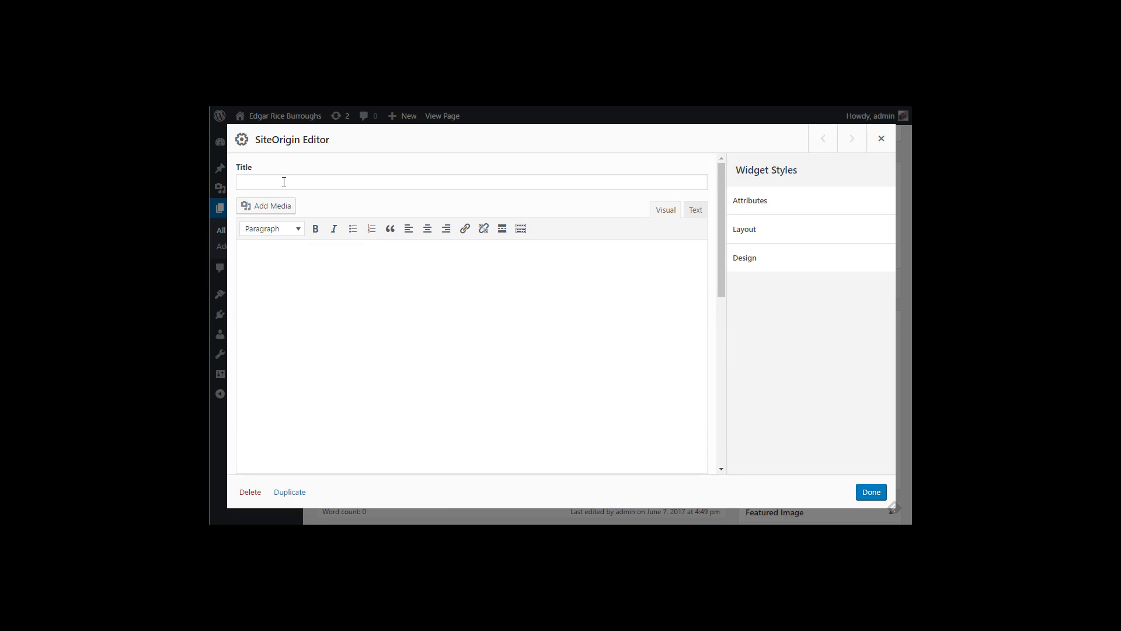
pyautogui.click(285, 181)
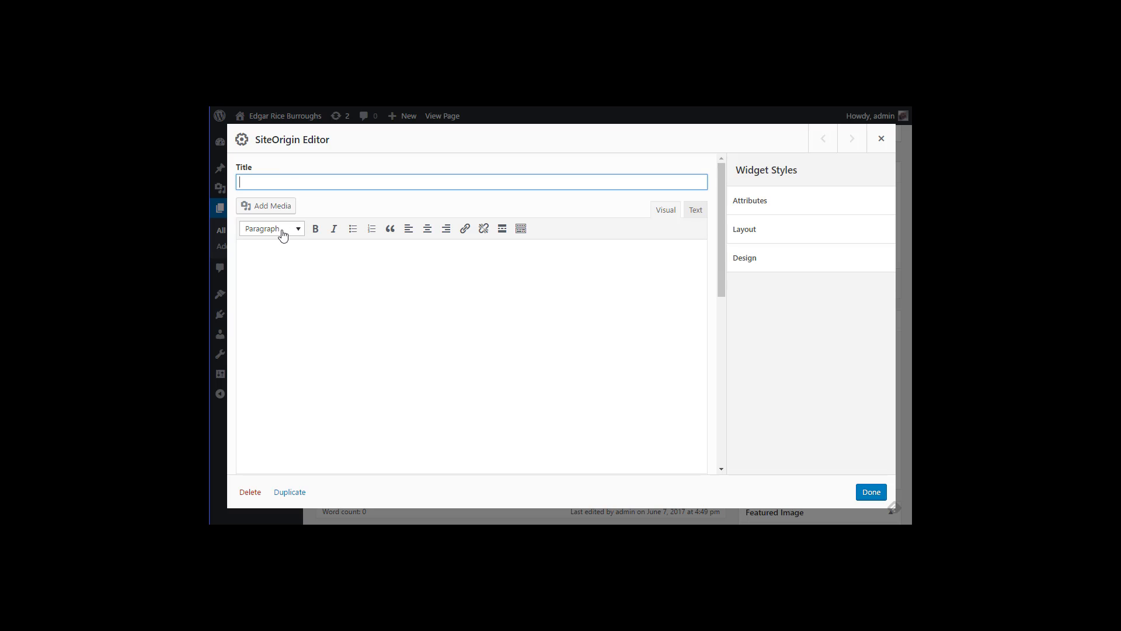
pyautogui.write('Most Popular Books')
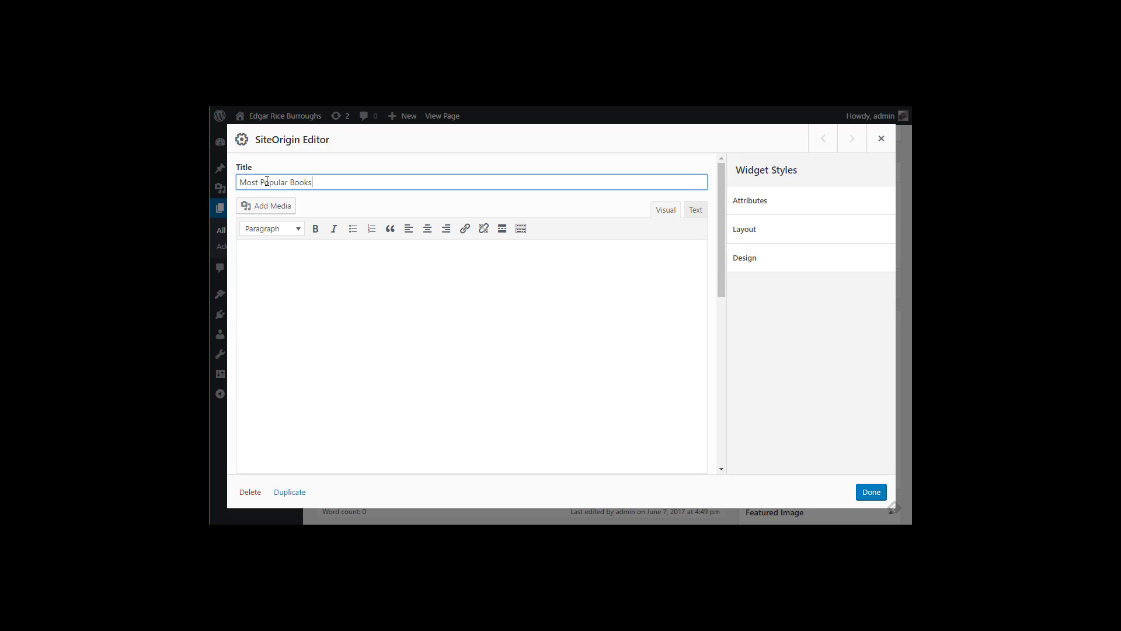
pyautogui.click(878, 493)
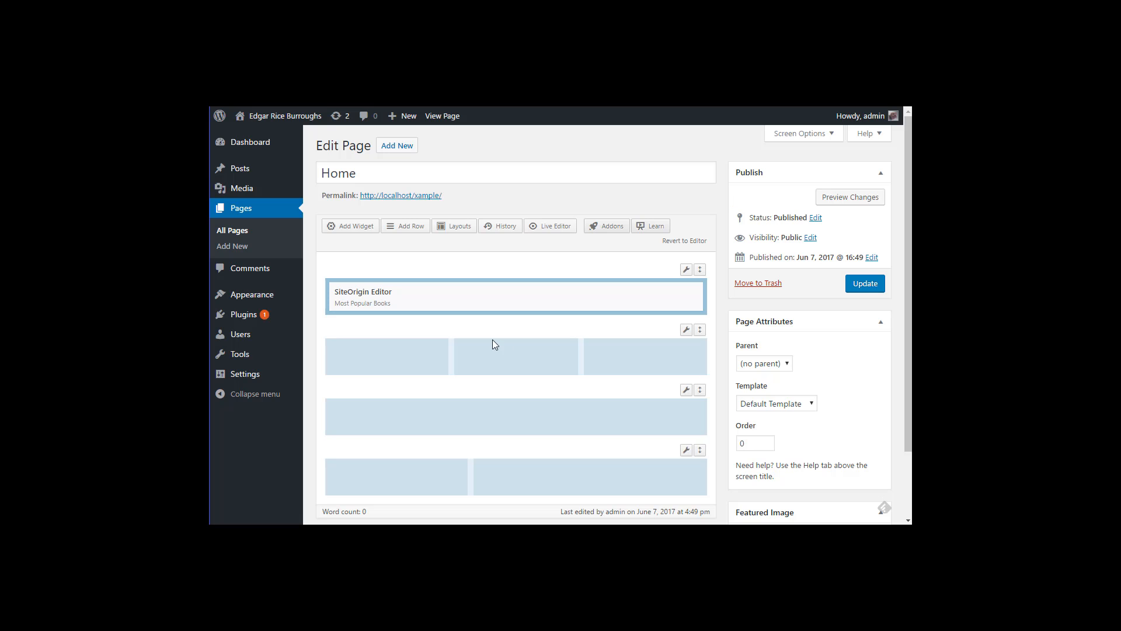
# Step: Add a SiteOrigin Image widget and a SiteOrigin Button widget to the left column
pyautogui.click(395, 361)
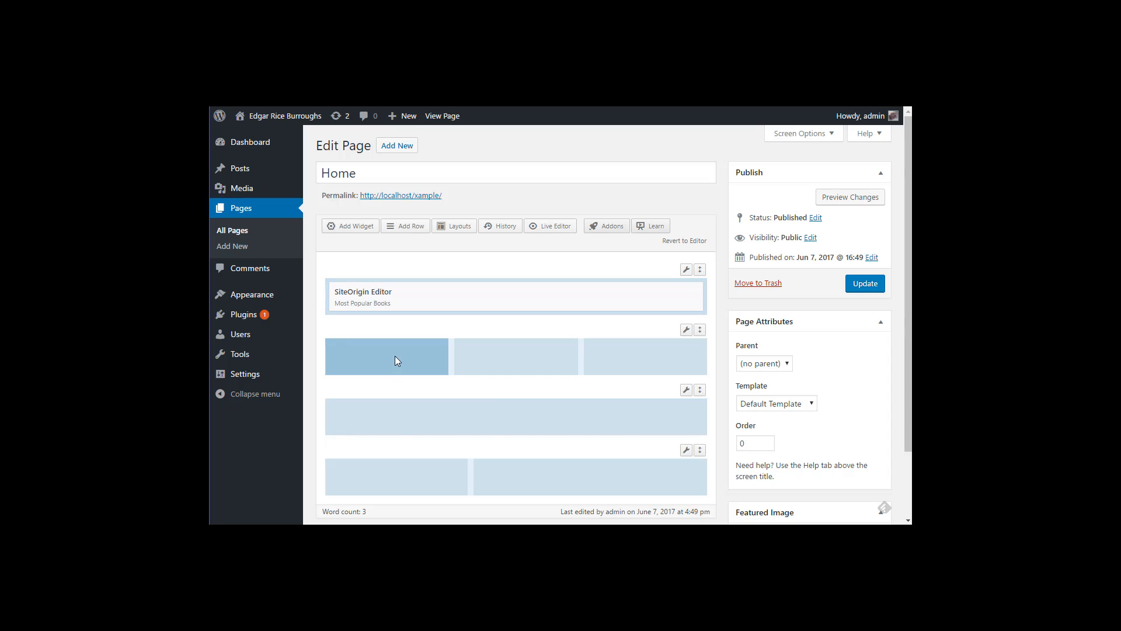
pyautogui.rightClick(391, 359)
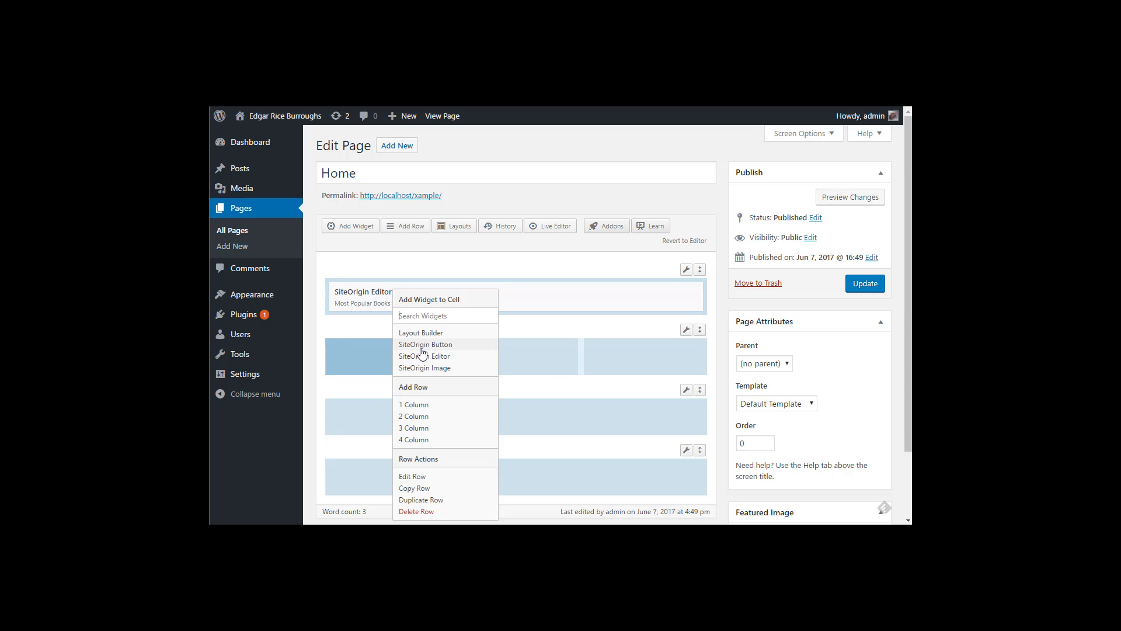
pyautogui.click(417, 368)
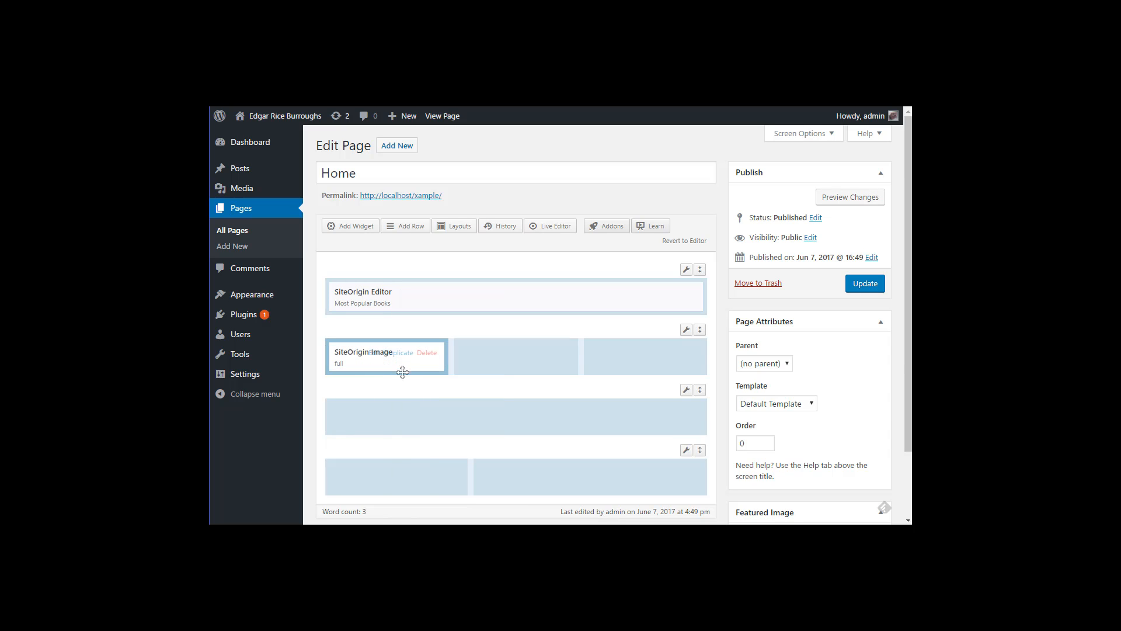
pyautogui.rightClick(396, 374)
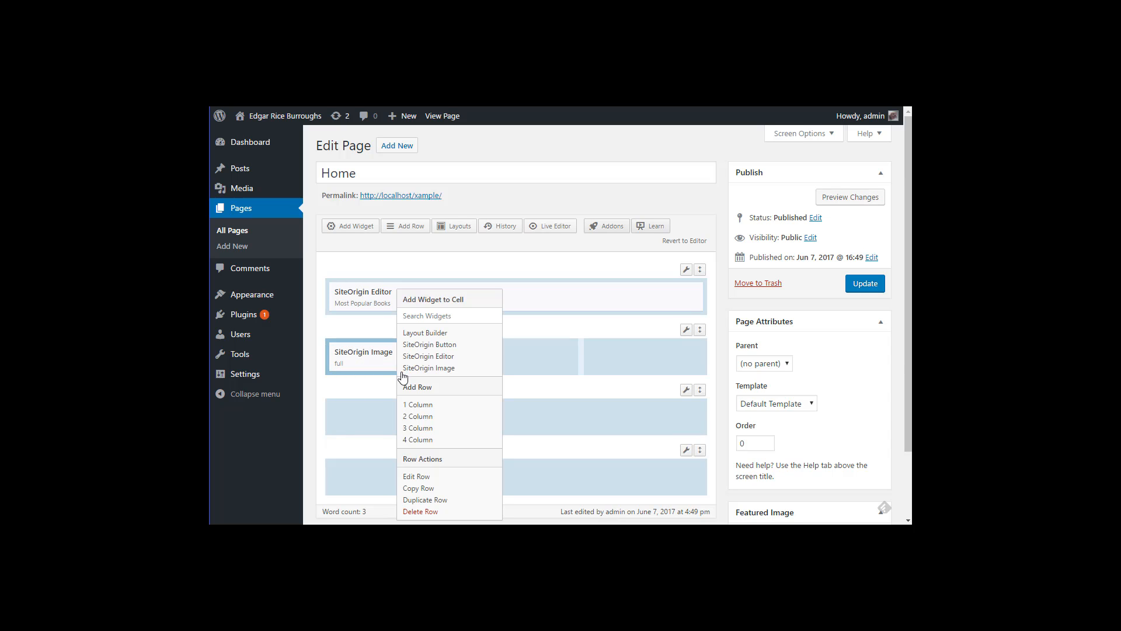
pyautogui.click(422, 344)
# Step: Add a SiteOrigin Image widget and a SiteOrigin Button widget to the middle column
pyautogui.click(484, 352)
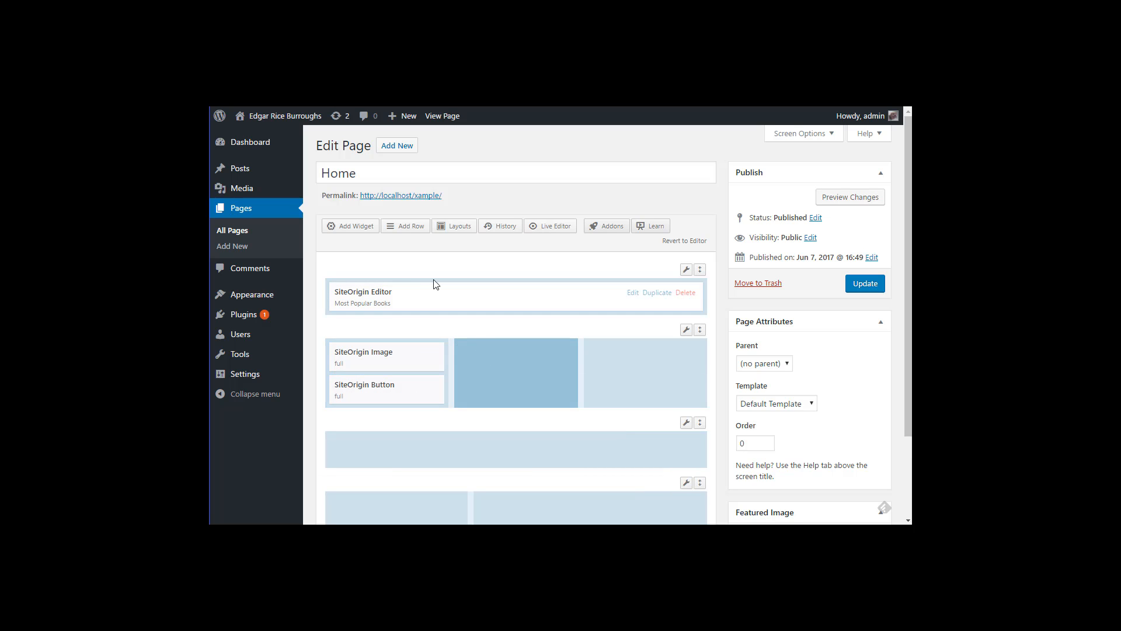
pyautogui.click(356, 227)
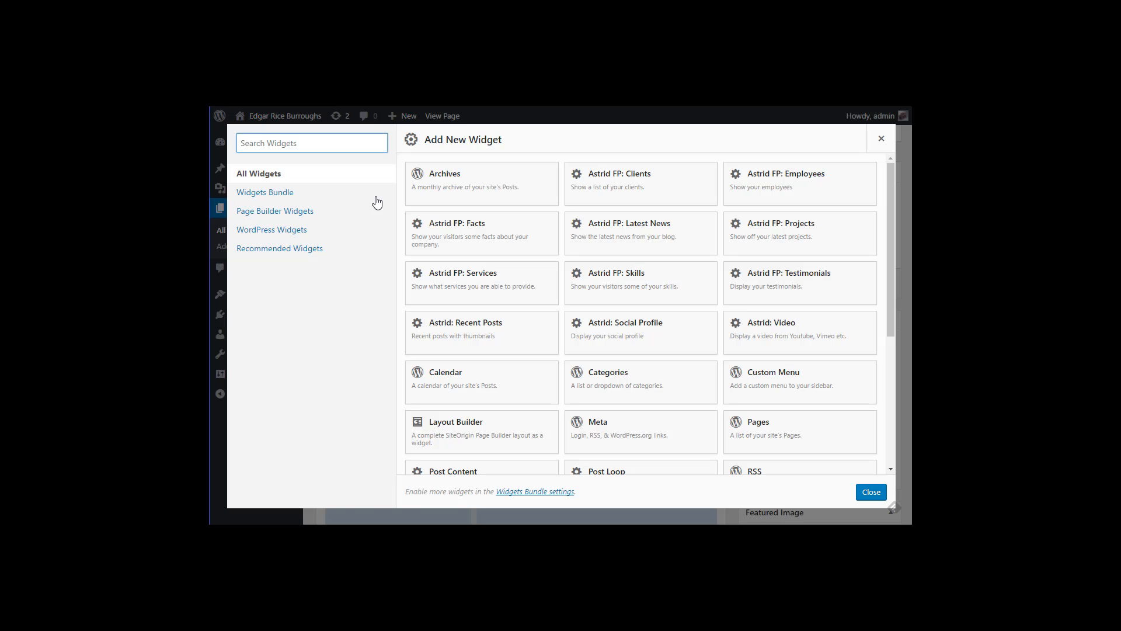
pyautogui.scroll(-3, 617, 358)
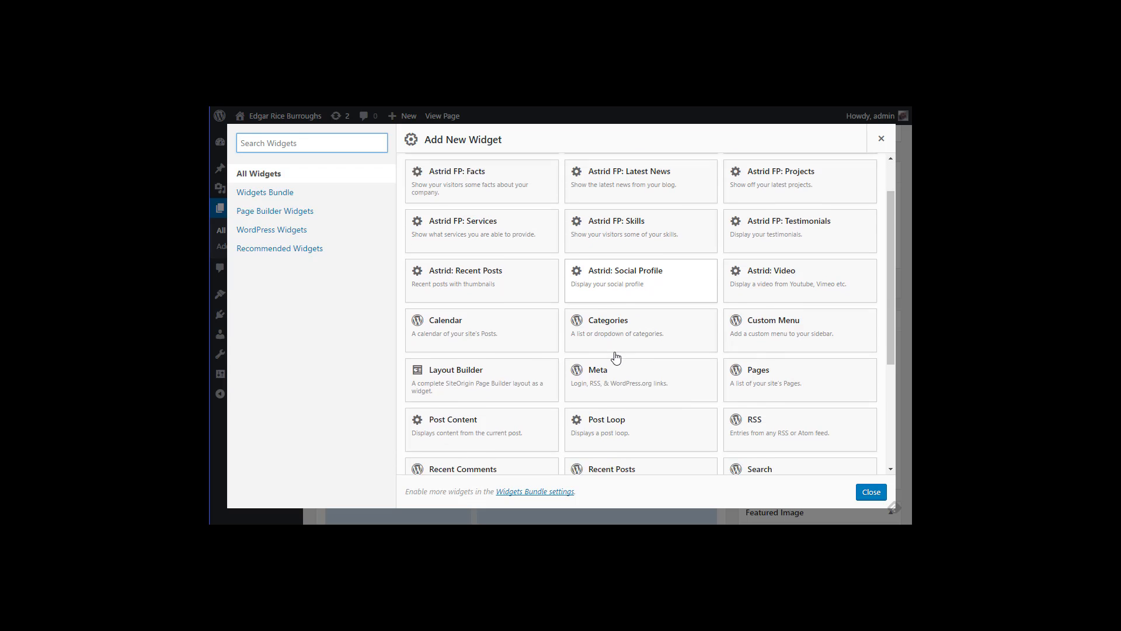
pyautogui.scroll(-1, 617, 358)
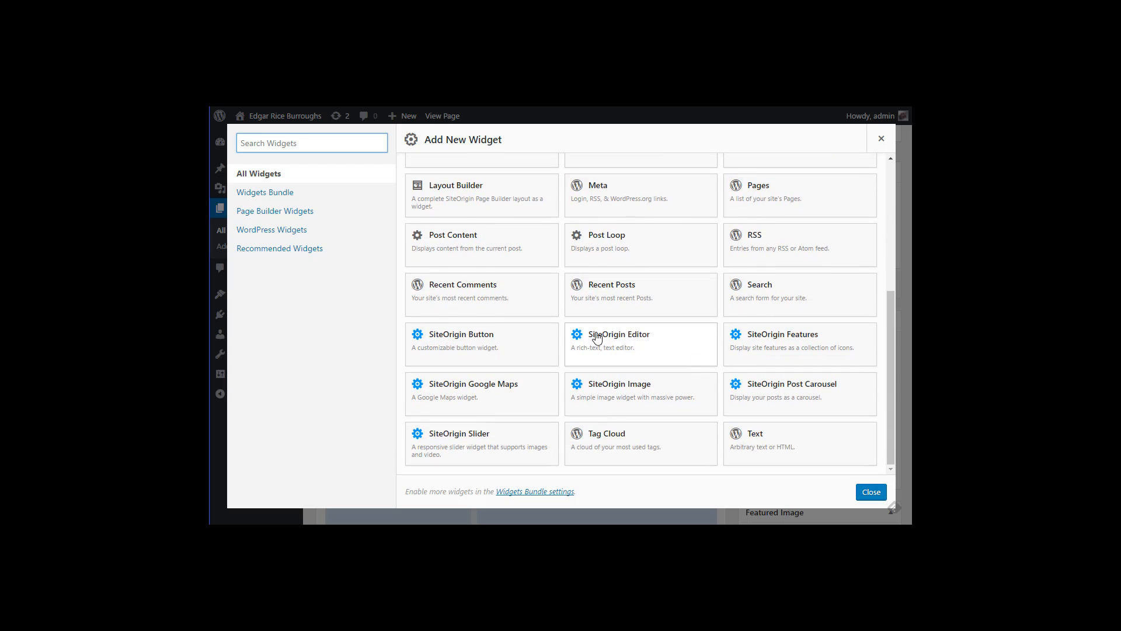
pyautogui.click(629, 393)
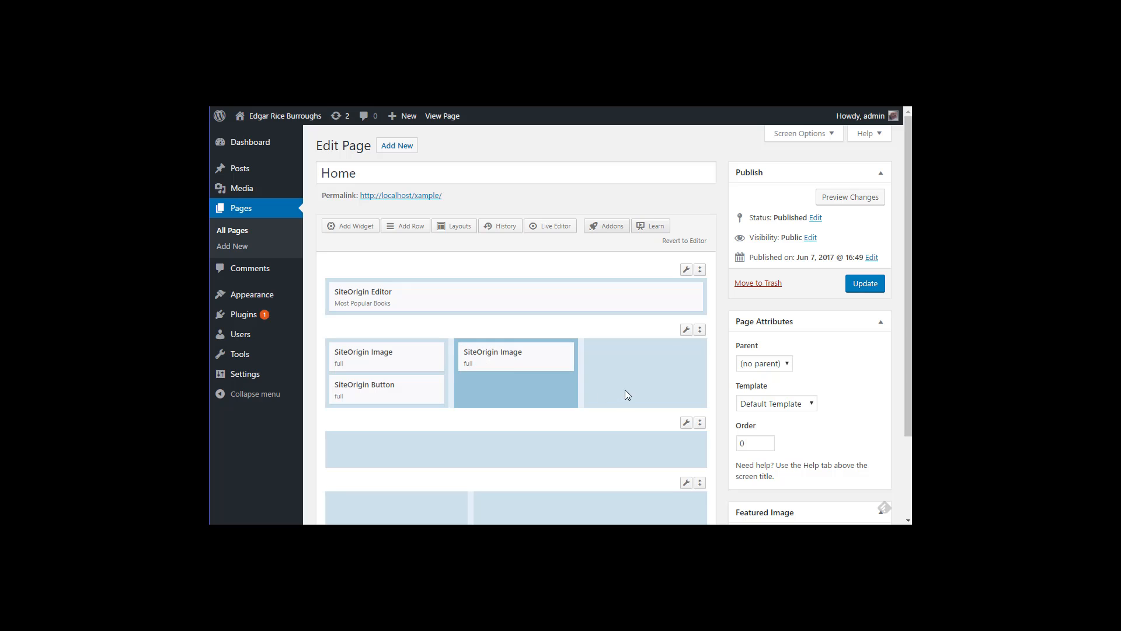
pyautogui.click(352, 226)
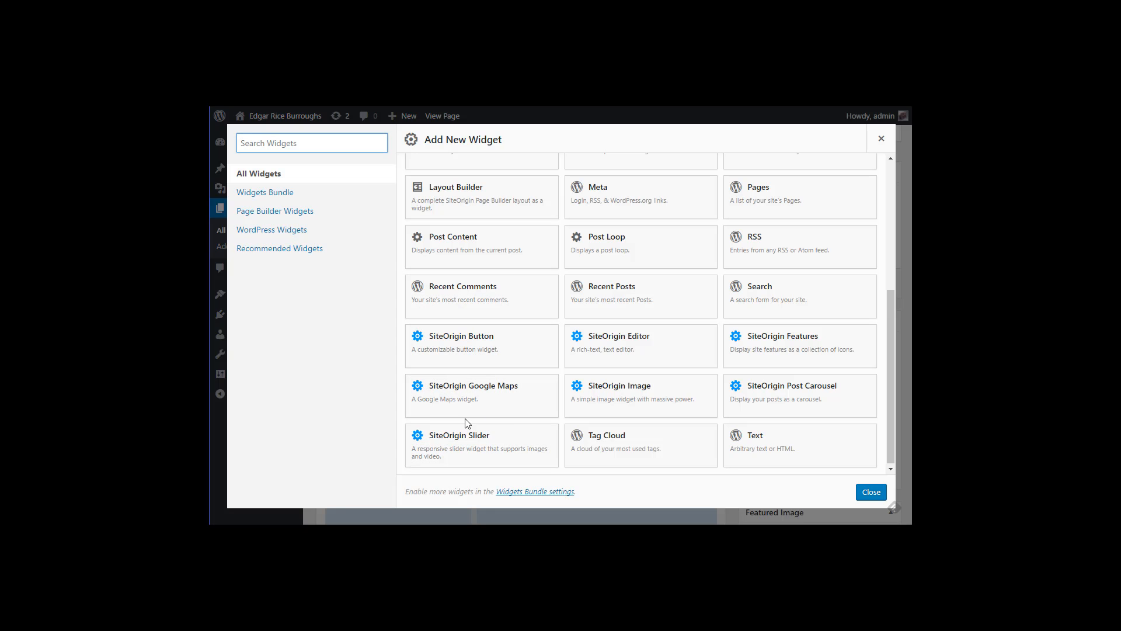
pyautogui.click(491, 347)
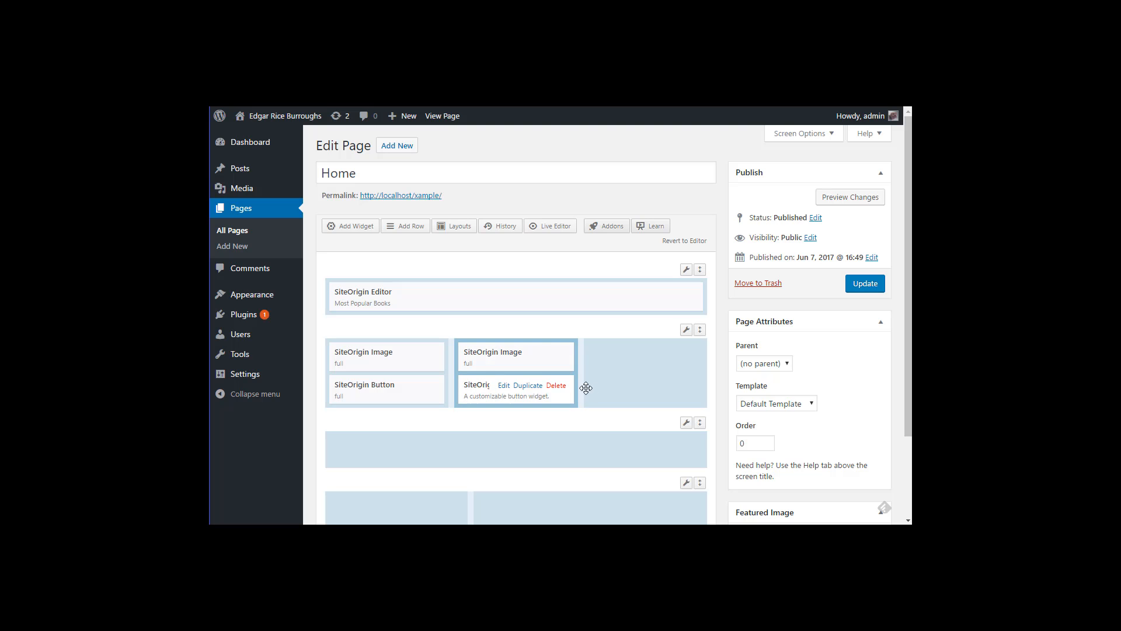
# Step: Add a SiteOrigin Image widget and a SiteOrigin Button widget to the right column
pyautogui.click(611, 372)
pyautogui.rightClick(611, 369)
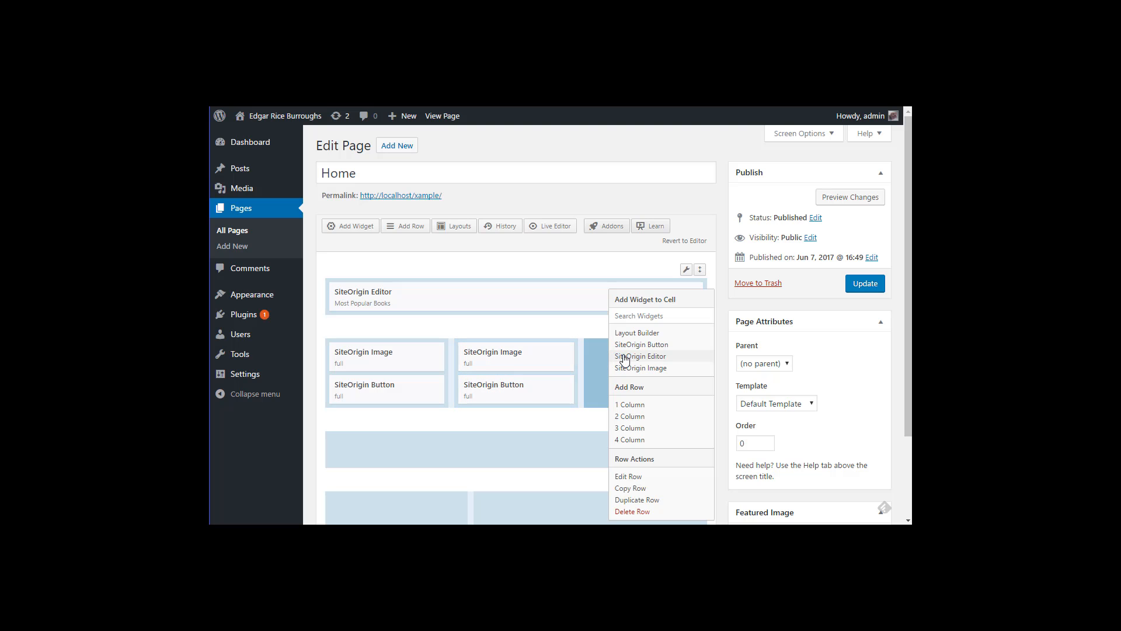
pyautogui.click(633, 378)
pyautogui.rightClick(635, 383)
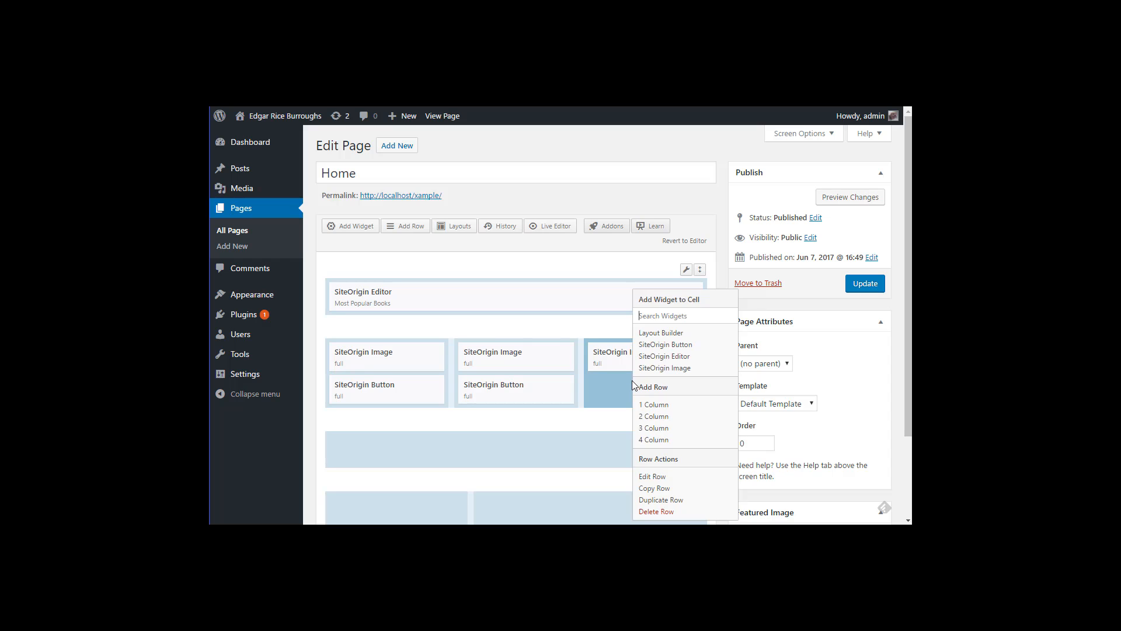
pyautogui.click(655, 349)
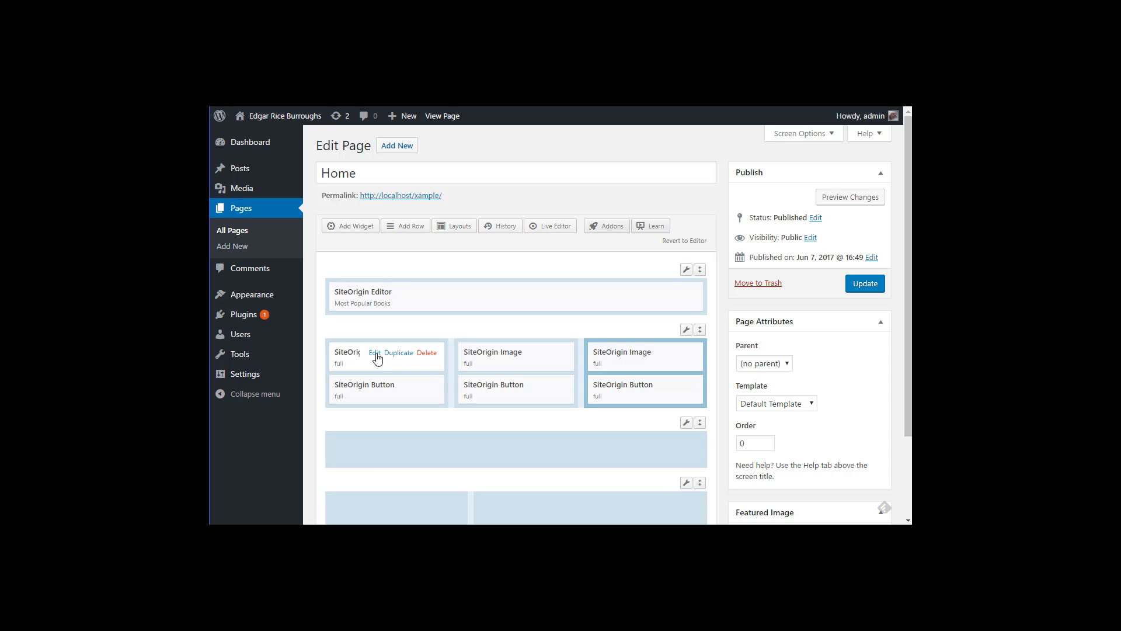
# Step: Upload apes1.jpg and set it as the left column's image
pyautogui.click(374, 354)
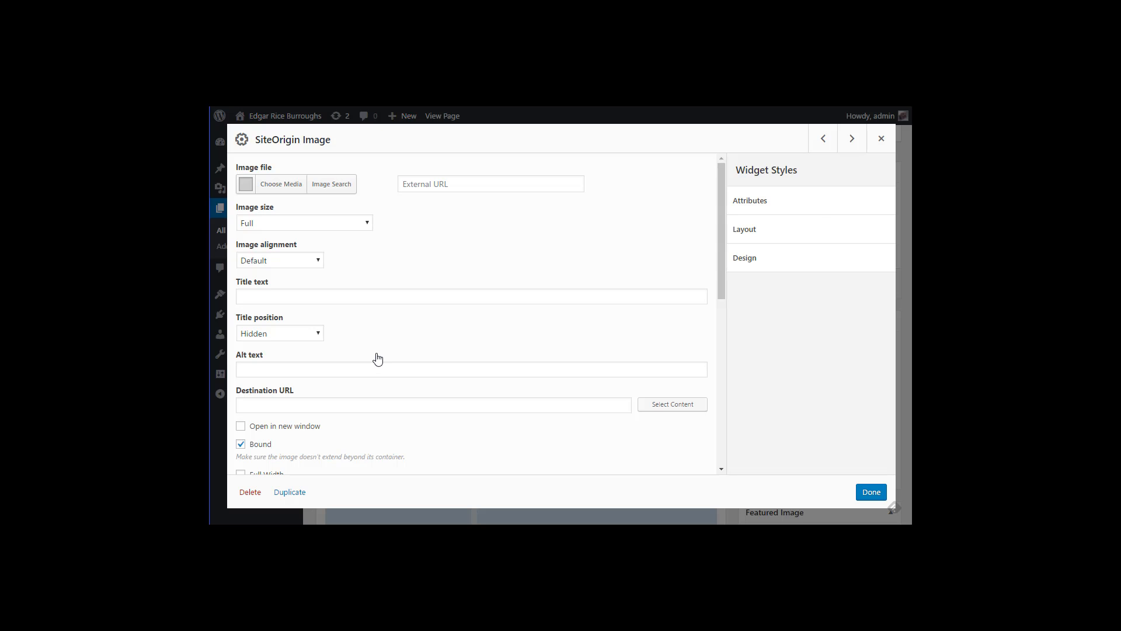
pyautogui.click(279, 187)
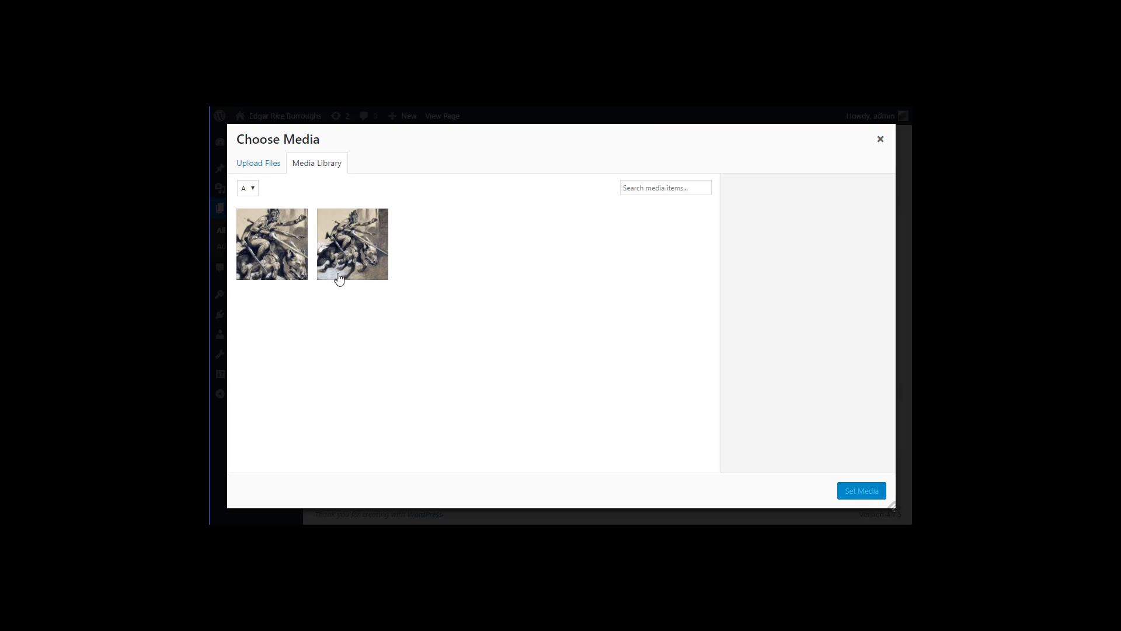
pyautogui.click(261, 167)
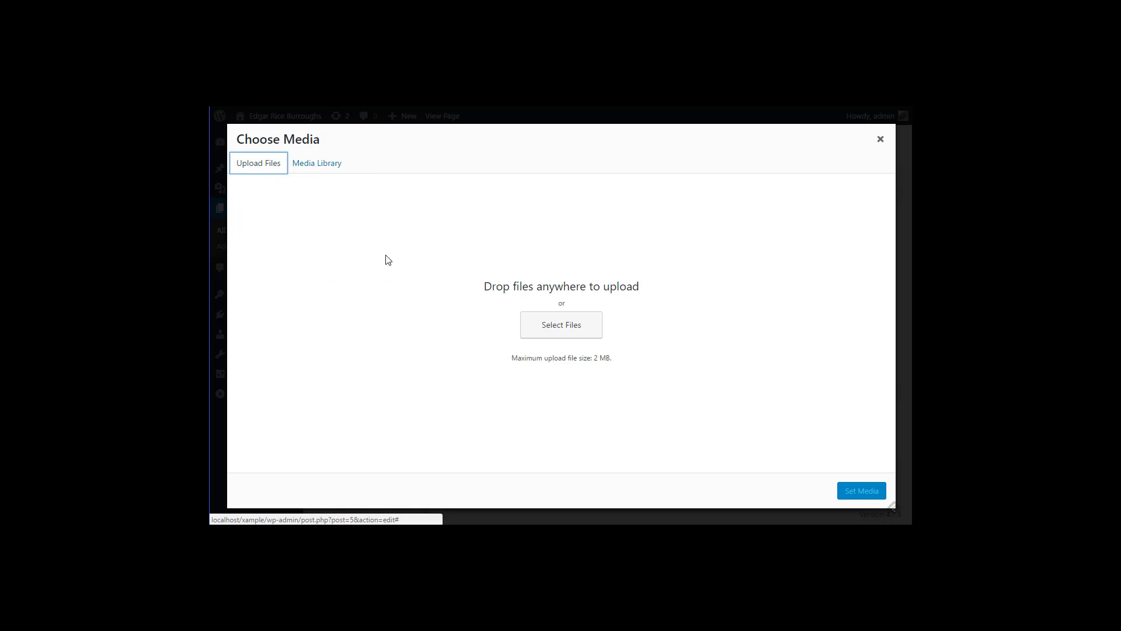
pyautogui.click(551, 320)
pyautogui.click(387, 165)
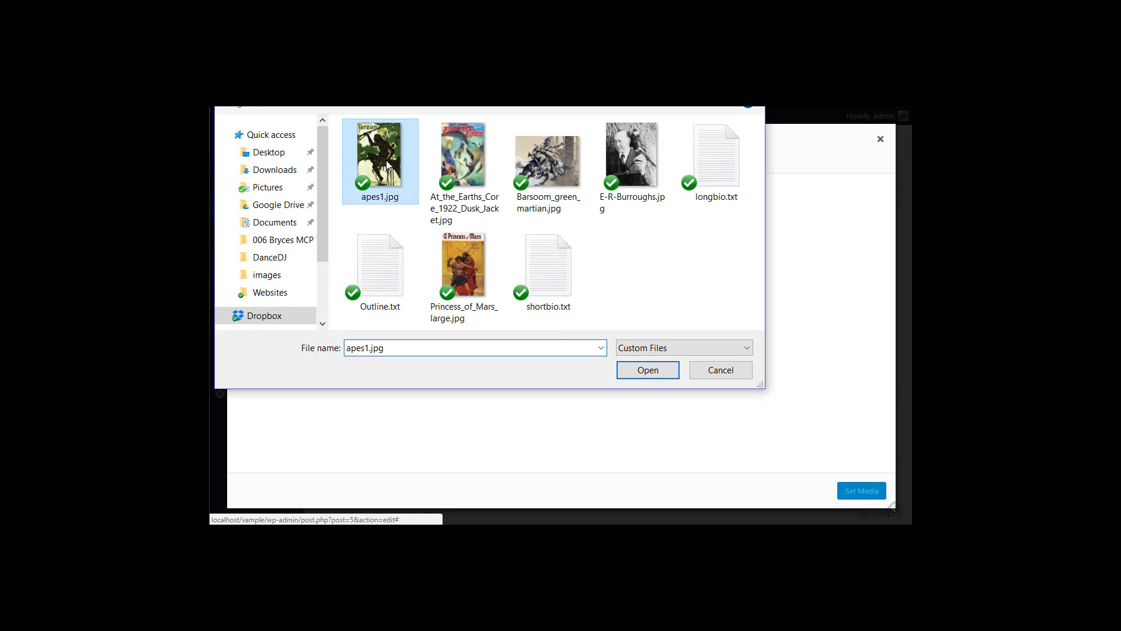
pyautogui.click(638, 377)
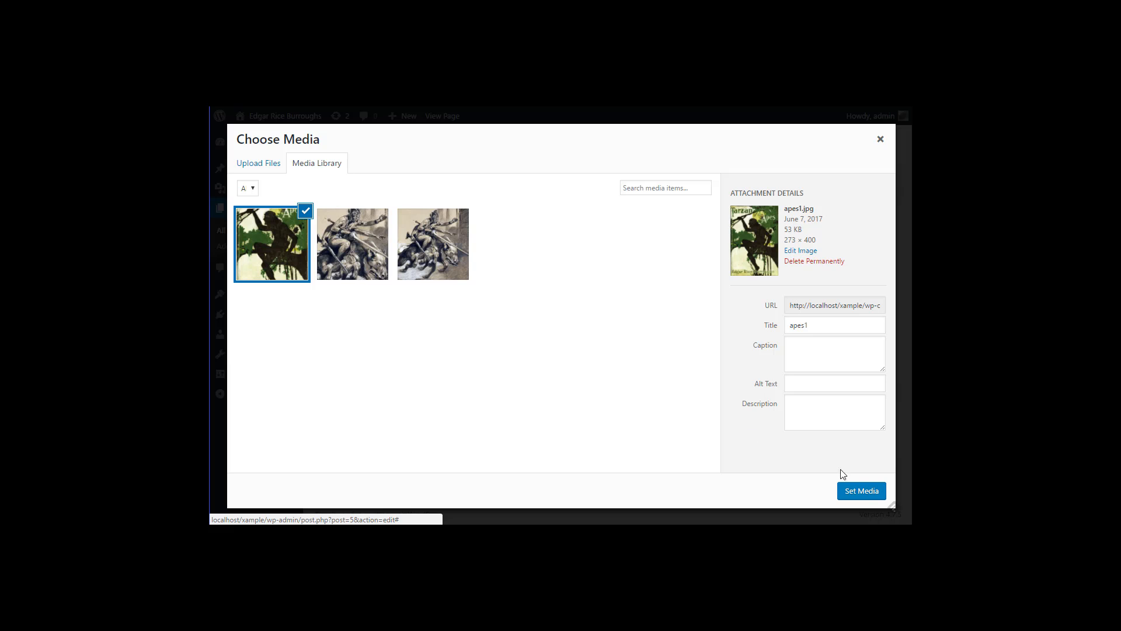
pyautogui.click(862, 491)
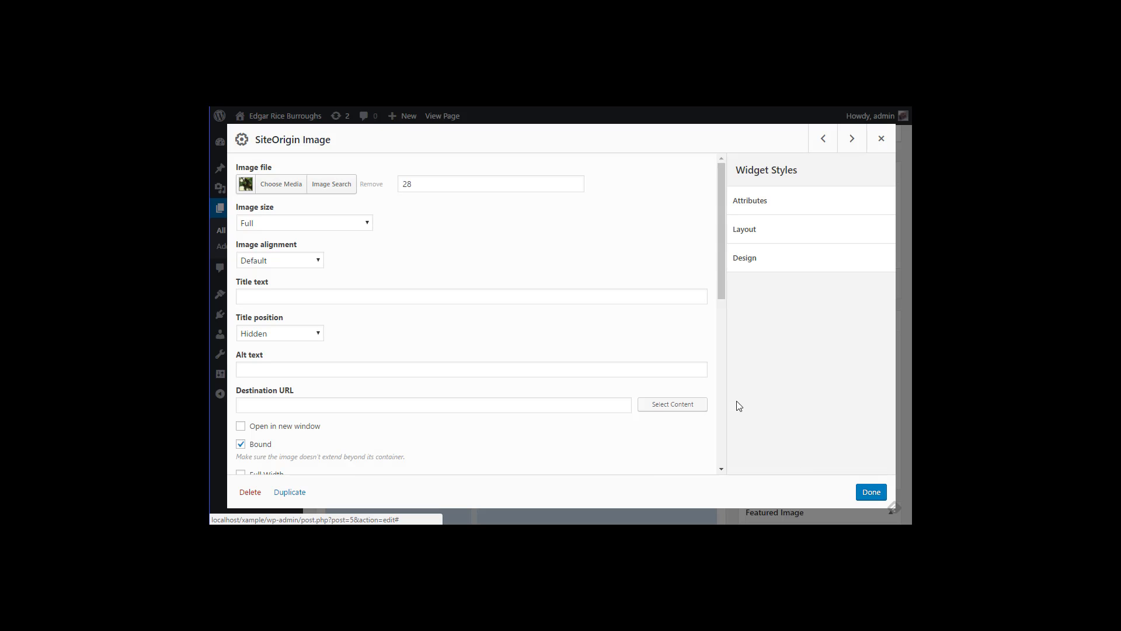
# Step: Give the left image alt text 'Tarzan Cover' and save the widget
pyautogui.click(288, 369)
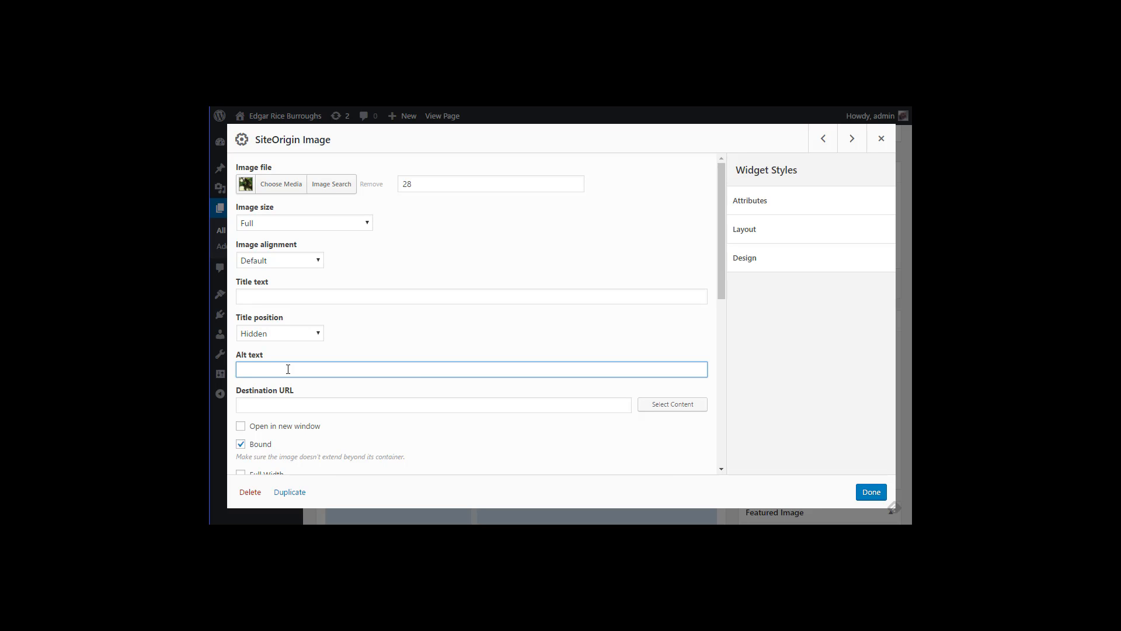
pyautogui.write('Tarzan Cover')
pyautogui.click(246, 403)
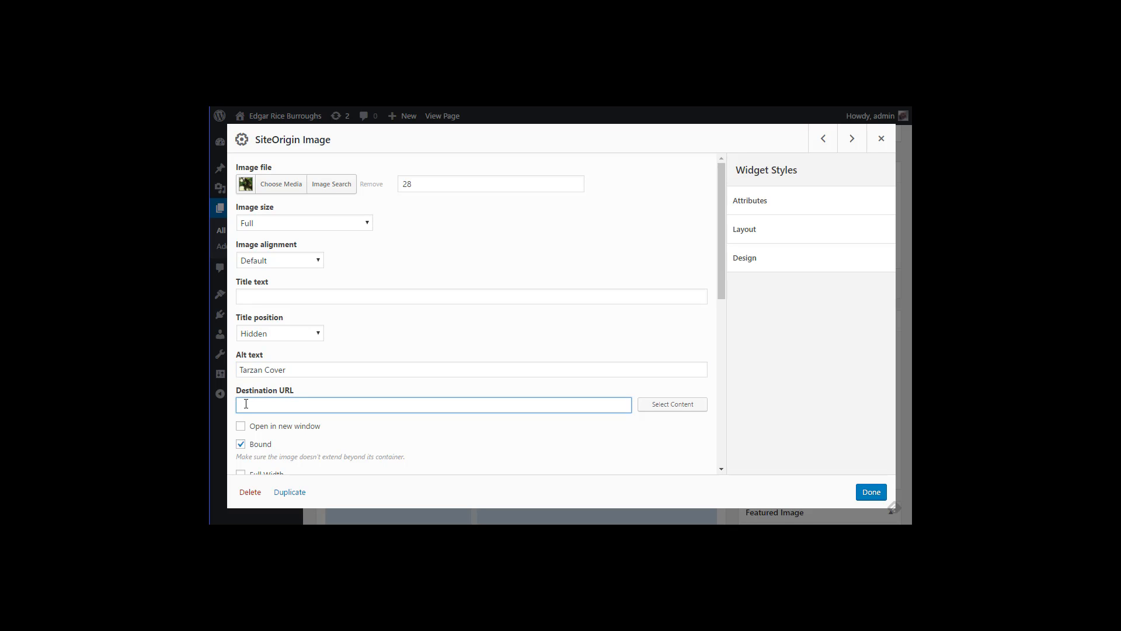
pyautogui.click(872, 492)
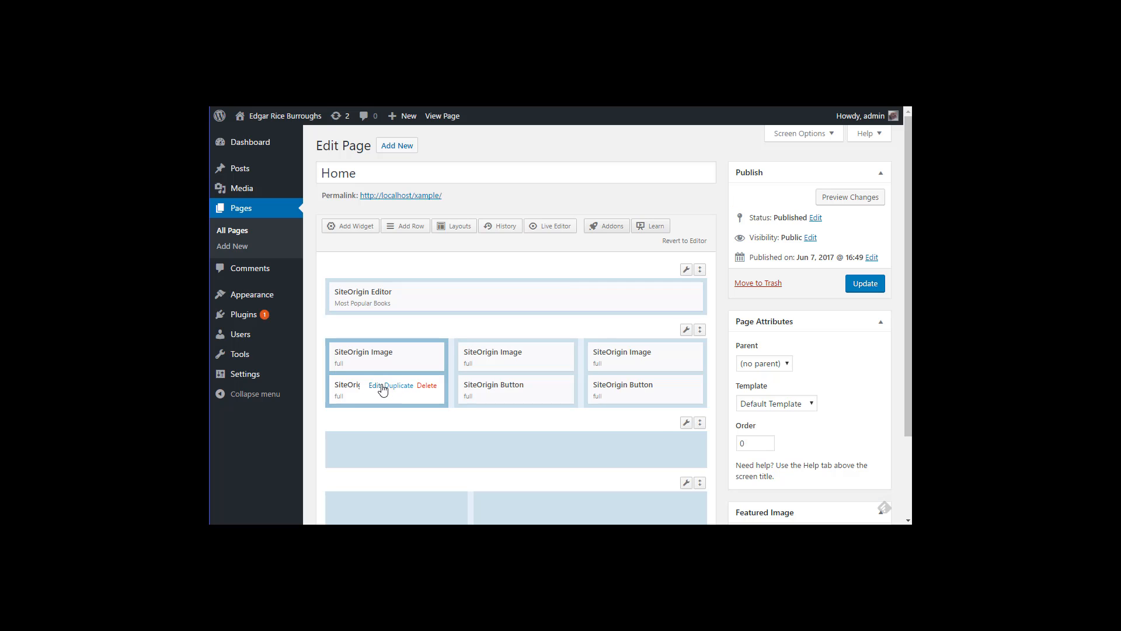
pyautogui.click(373, 386)
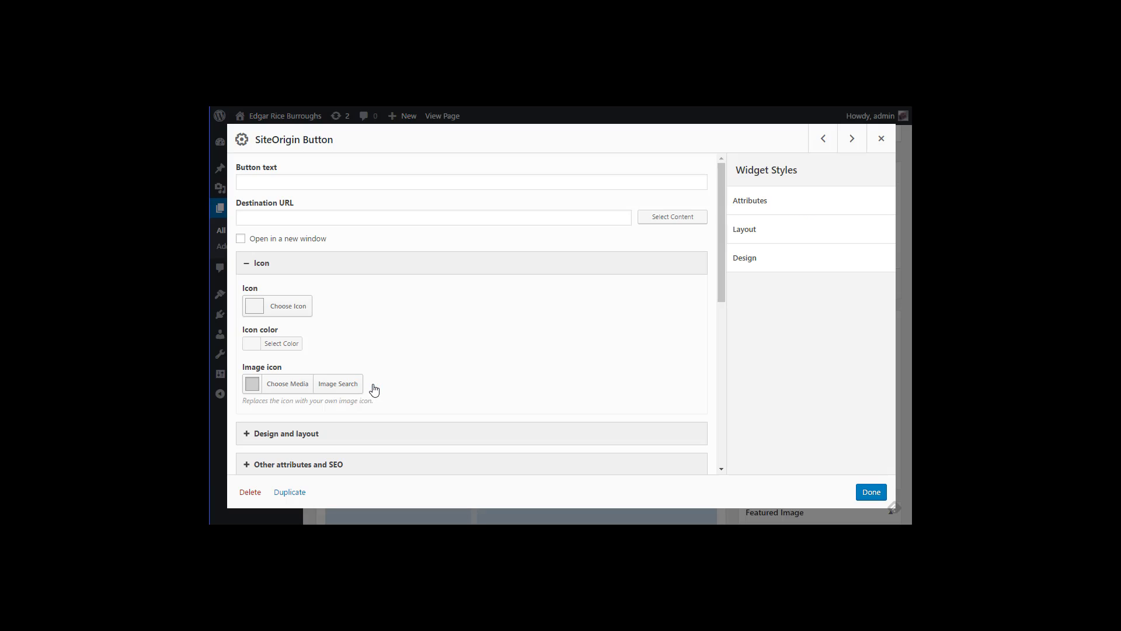
pyautogui.click(314, 185)
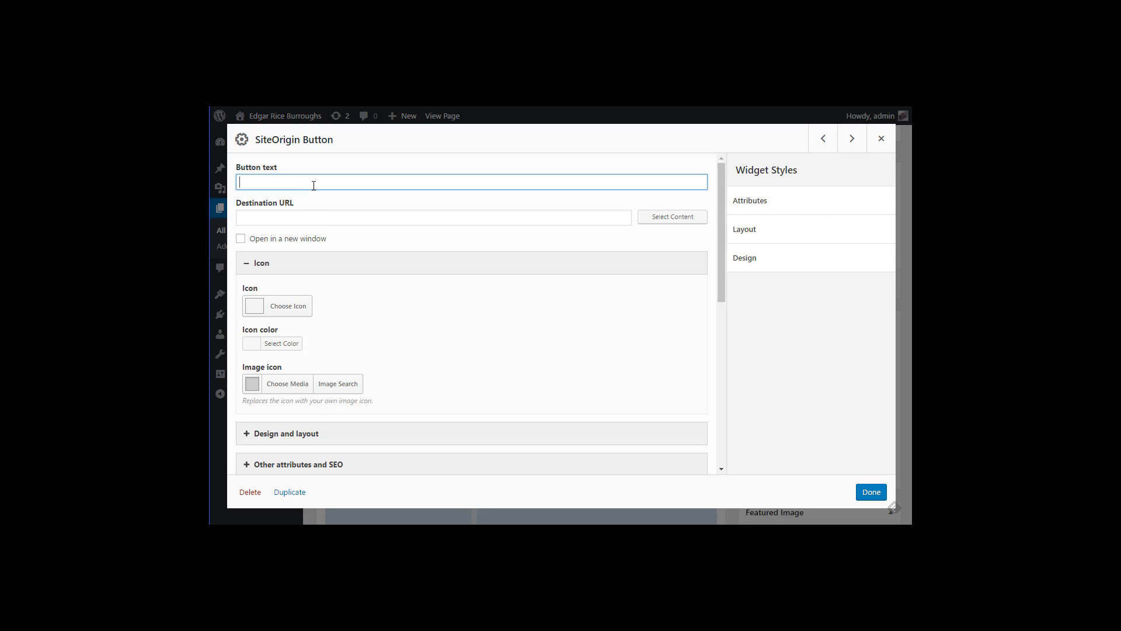
pyautogui.write('Buy Now')
pyautogui.click(327, 222)
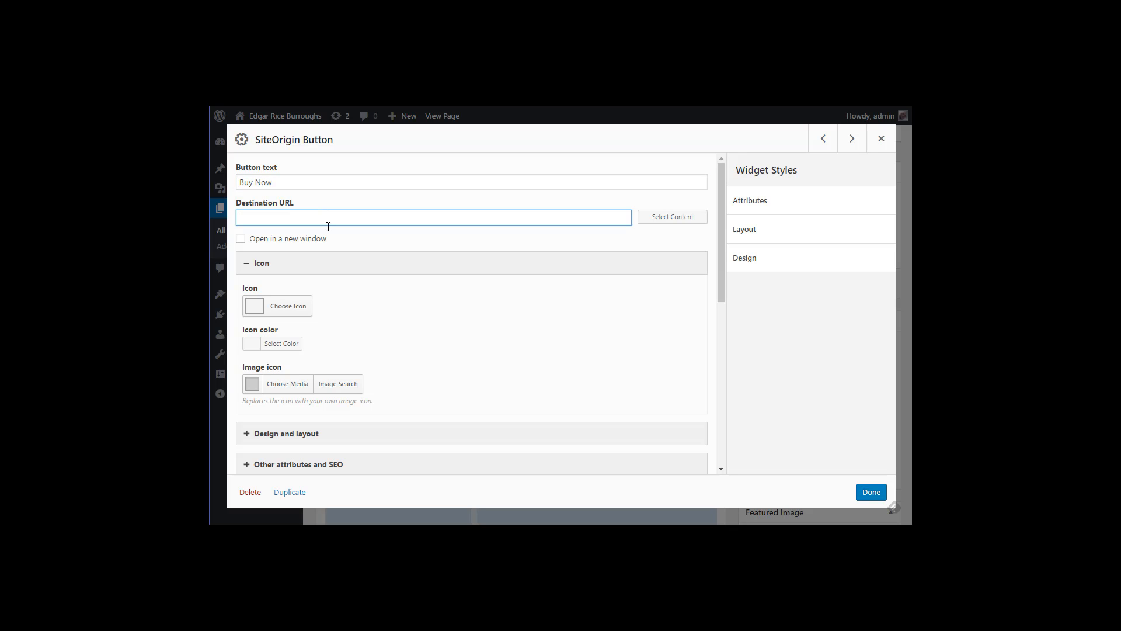
pyautogui.write('http://amazon.com')
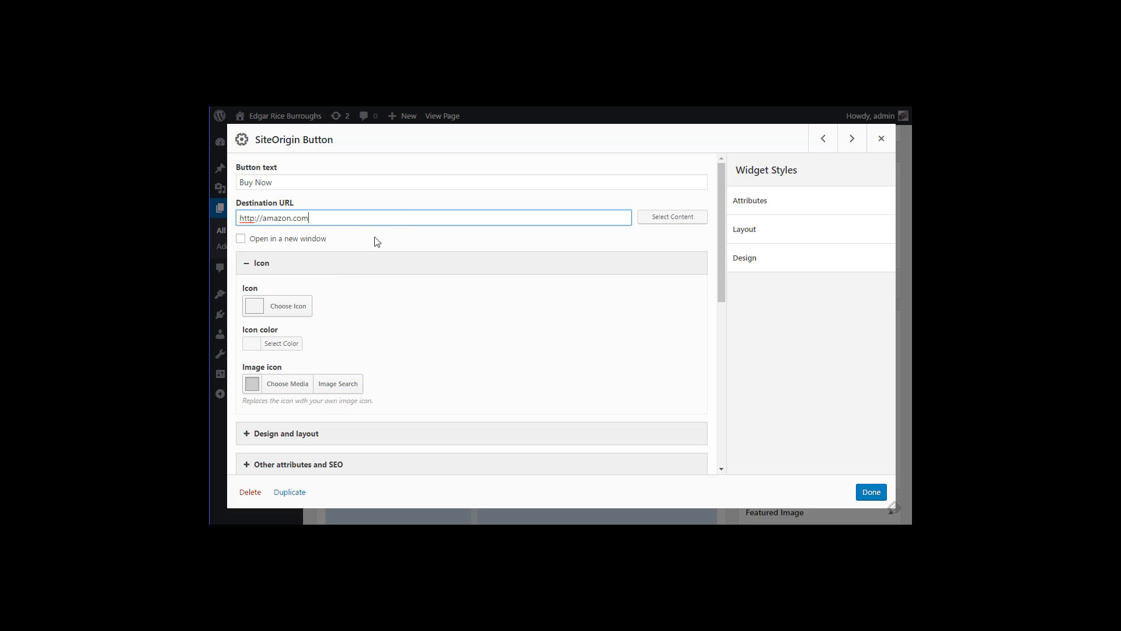
# Step: Set the Buy Now button's colour to the blue swatch #1e73be under Design and layout
pyautogui.click(247, 437)
pyautogui.scroll(-5, 298, 421)
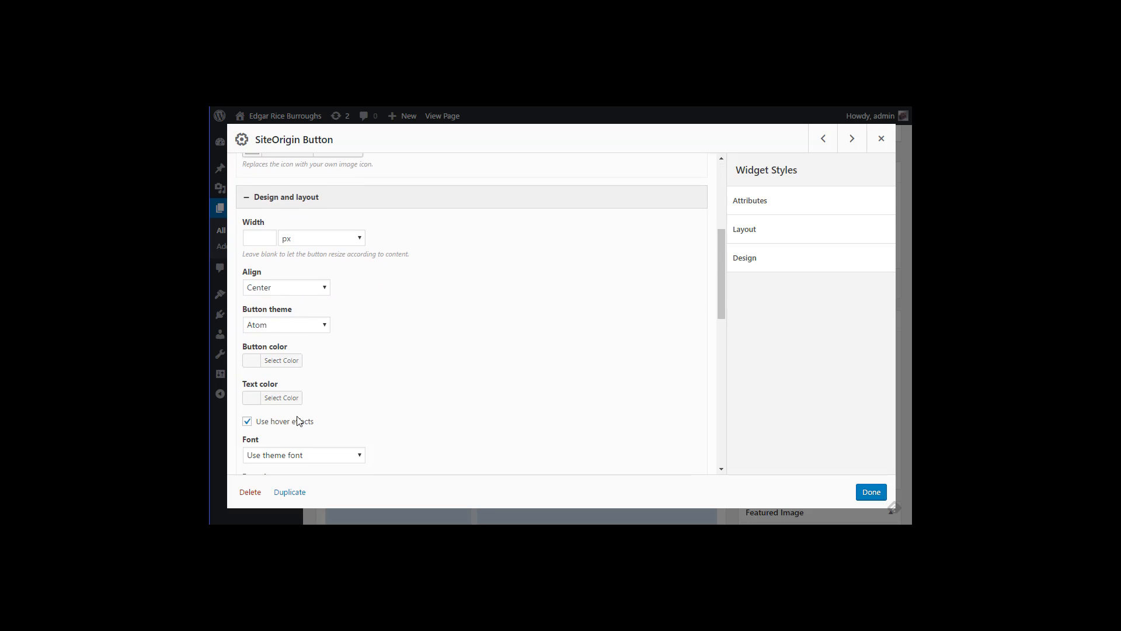
pyautogui.scroll(-3, 296, 422)
pyautogui.scroll(3, 295, 422)
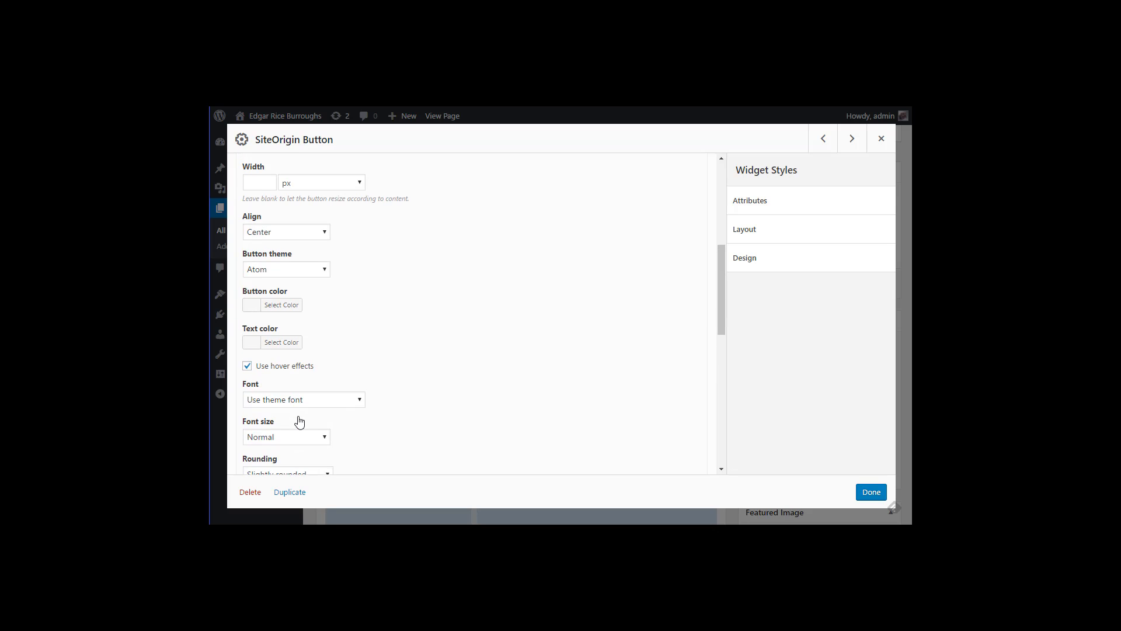
pyautogui.click(253, 309)
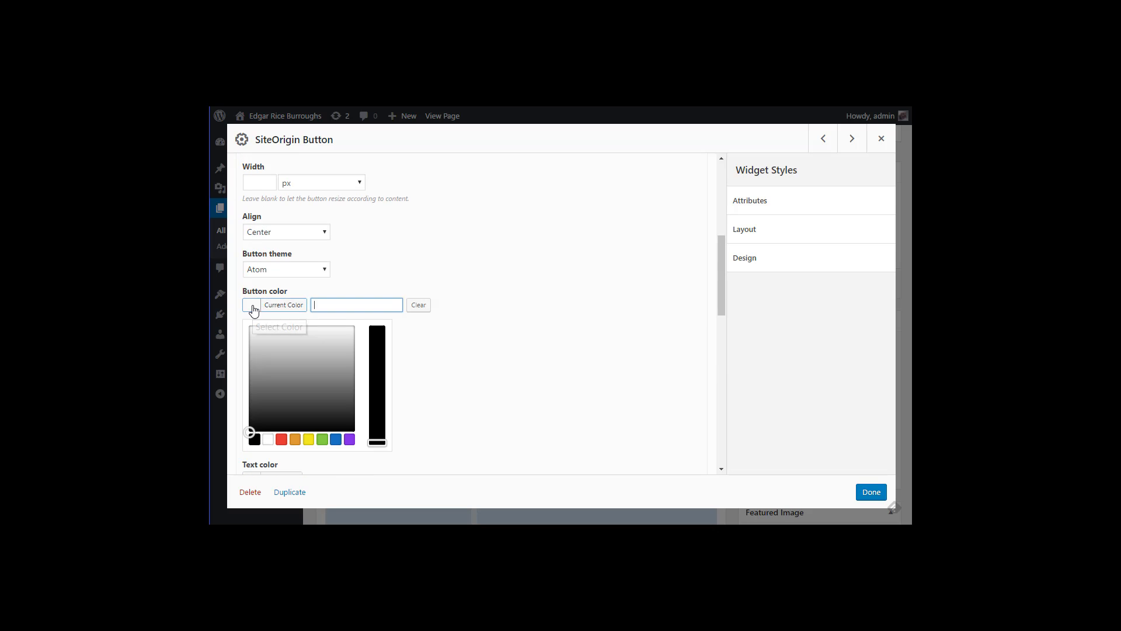
pyautogui.click(337, 442)
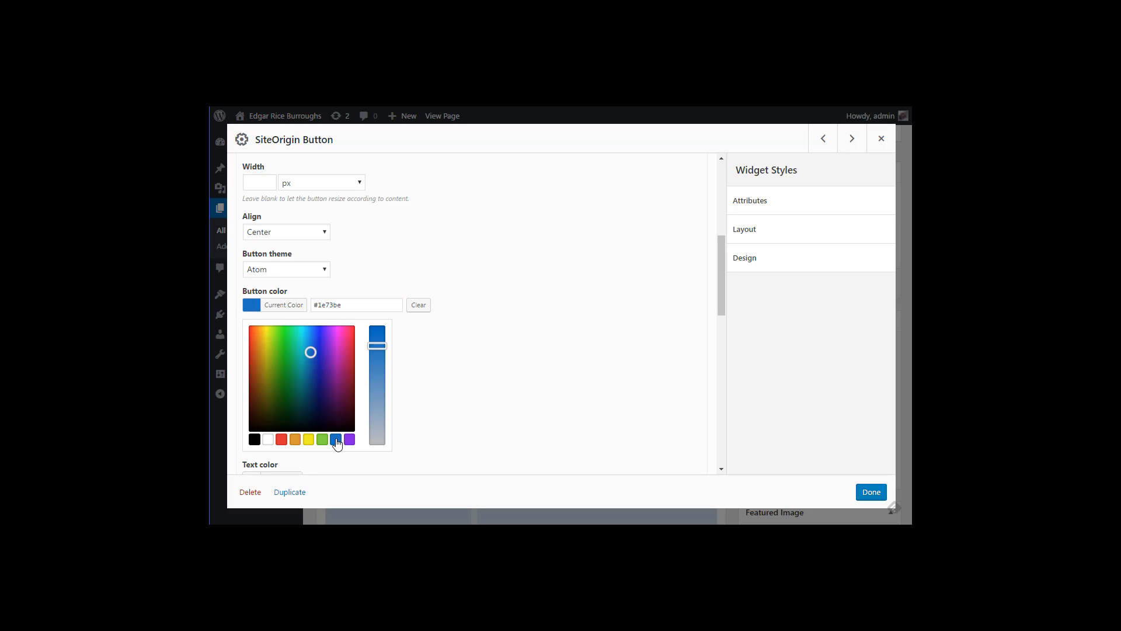
pyautogui.moveTo(310, 361); pyautogui.dragTo(345, 380)
pyautogui.click(336, 439)
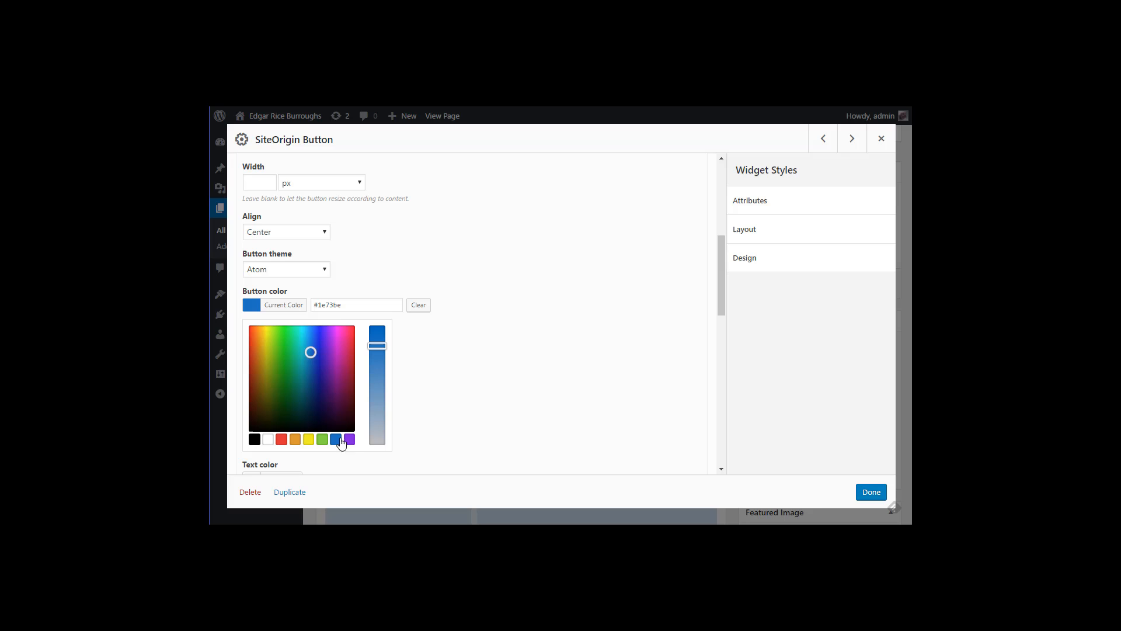
# Step: Close the Buy Now button dialog and update the Home page
pyautogui.click(872, 493)
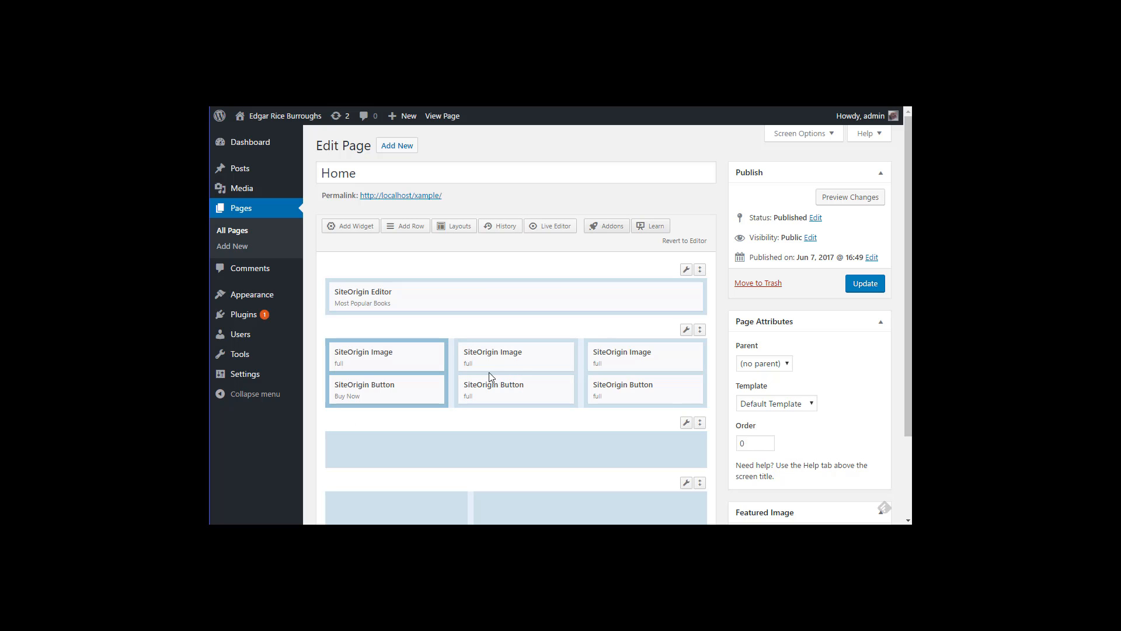
pyautogui.moveTo(482, 388)
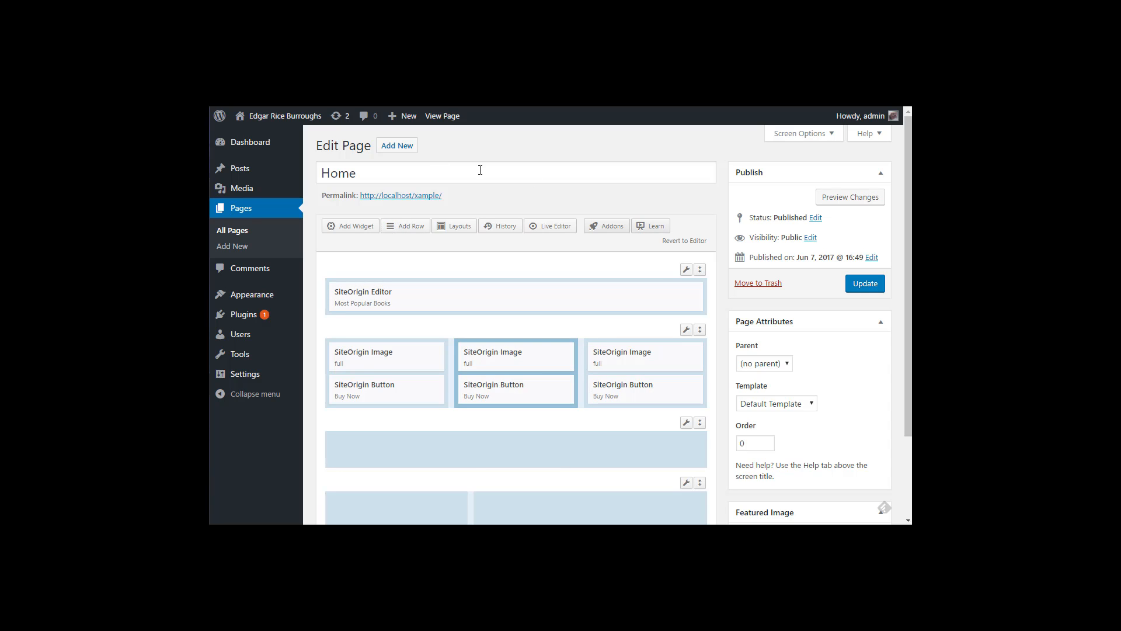
pyautogui.click(865, 283)
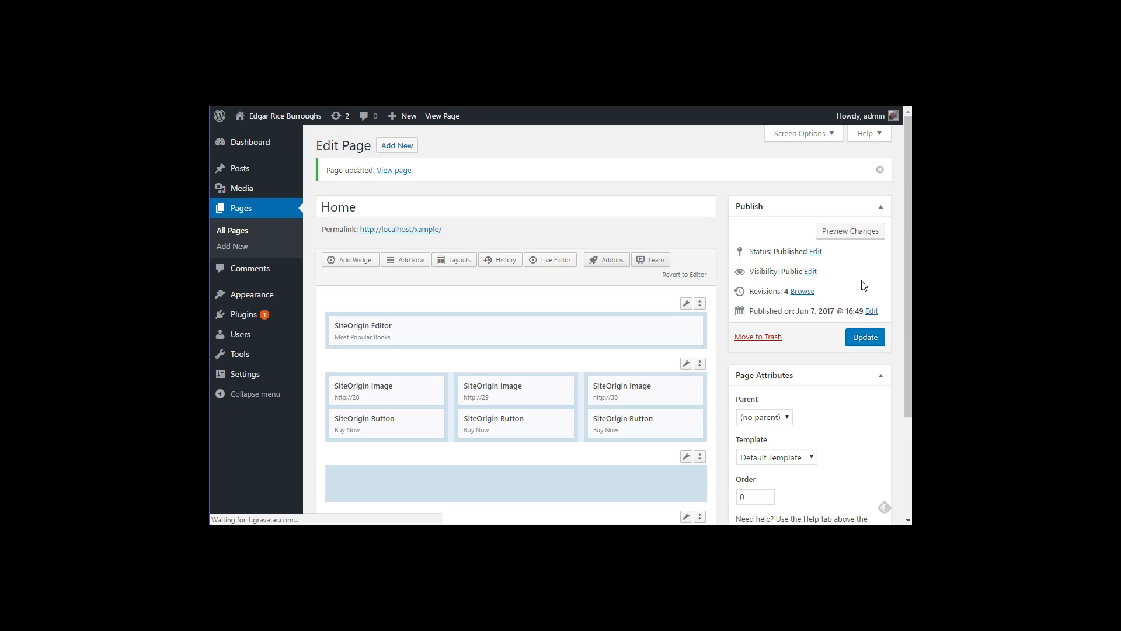
pyautogui.click(846, 235)
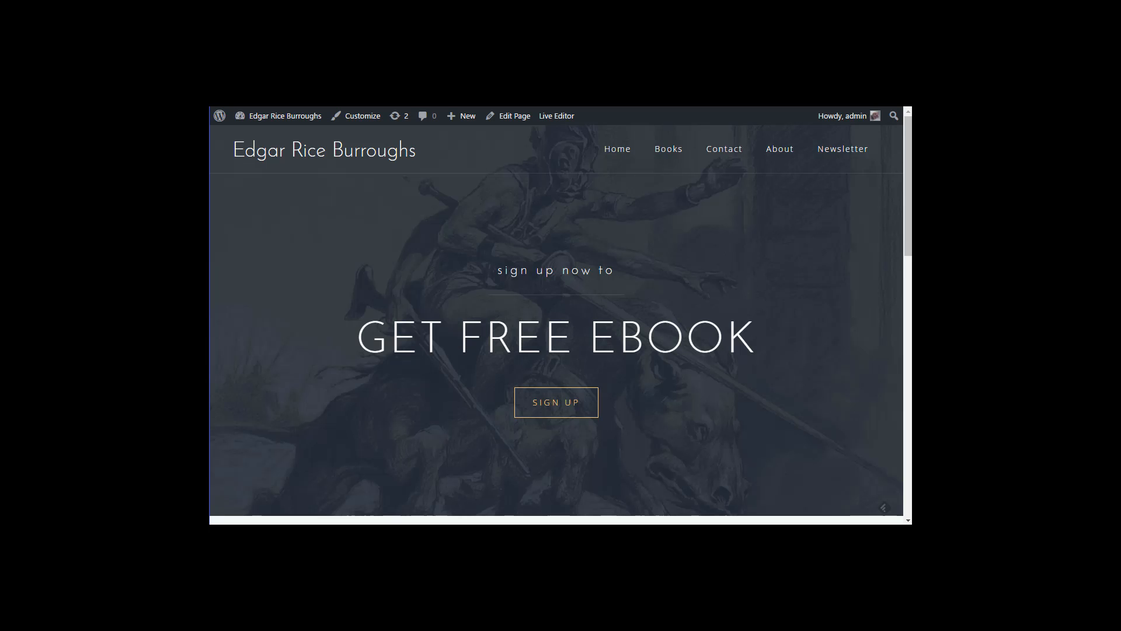
pyautogui.scroll(-6, 641, 308)
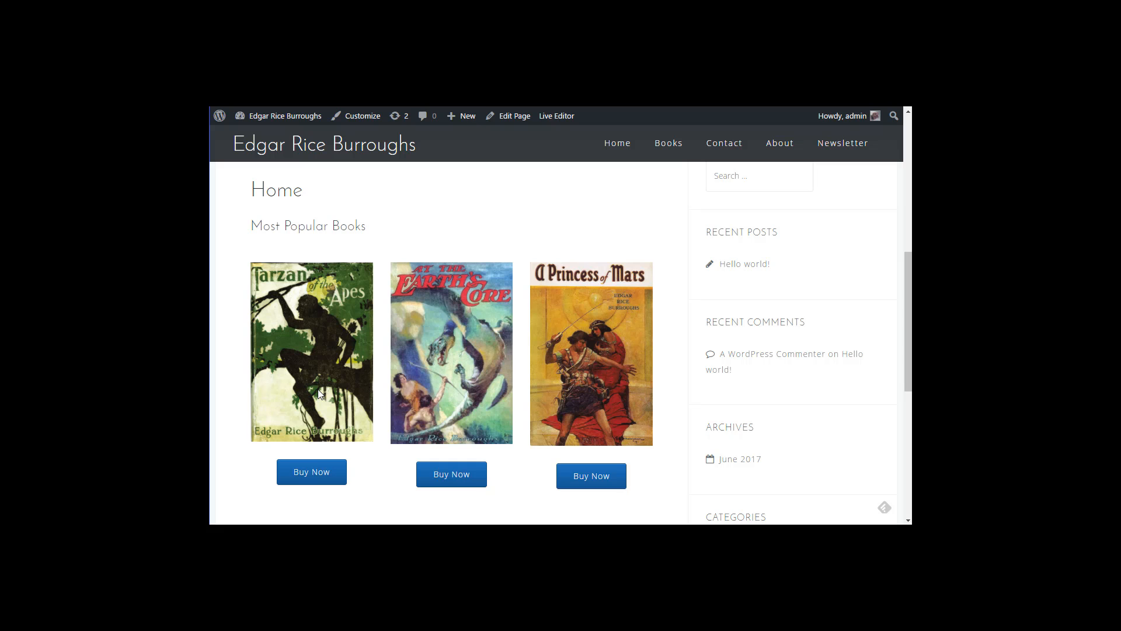
pyautogui.scroll(3, 743, 368)
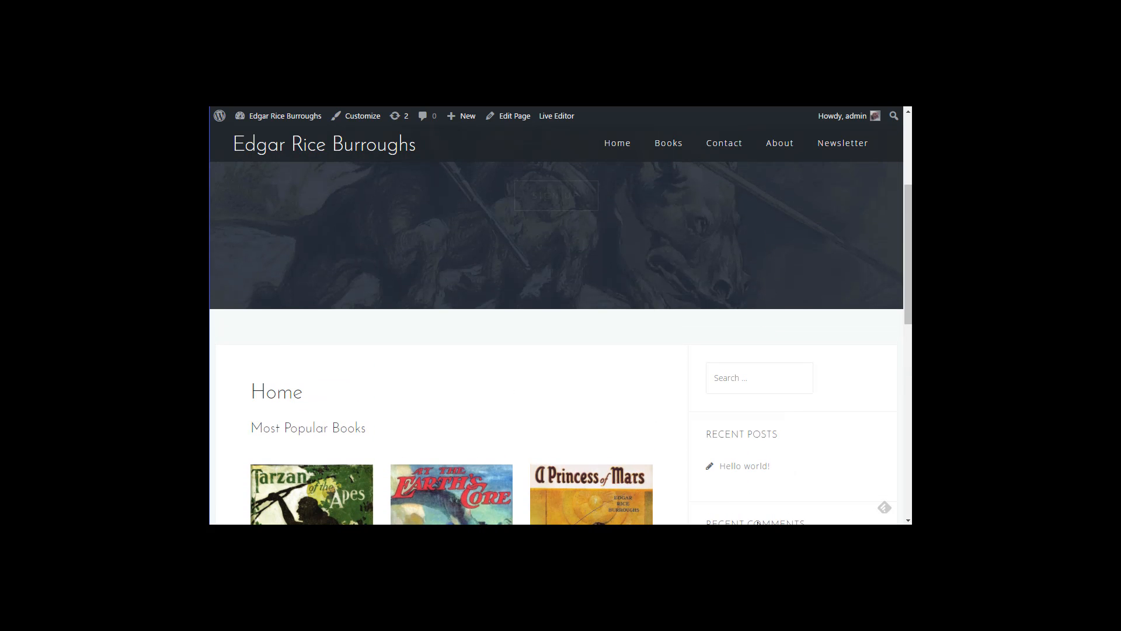
pyautogui.scroll(-3, 761, 421)
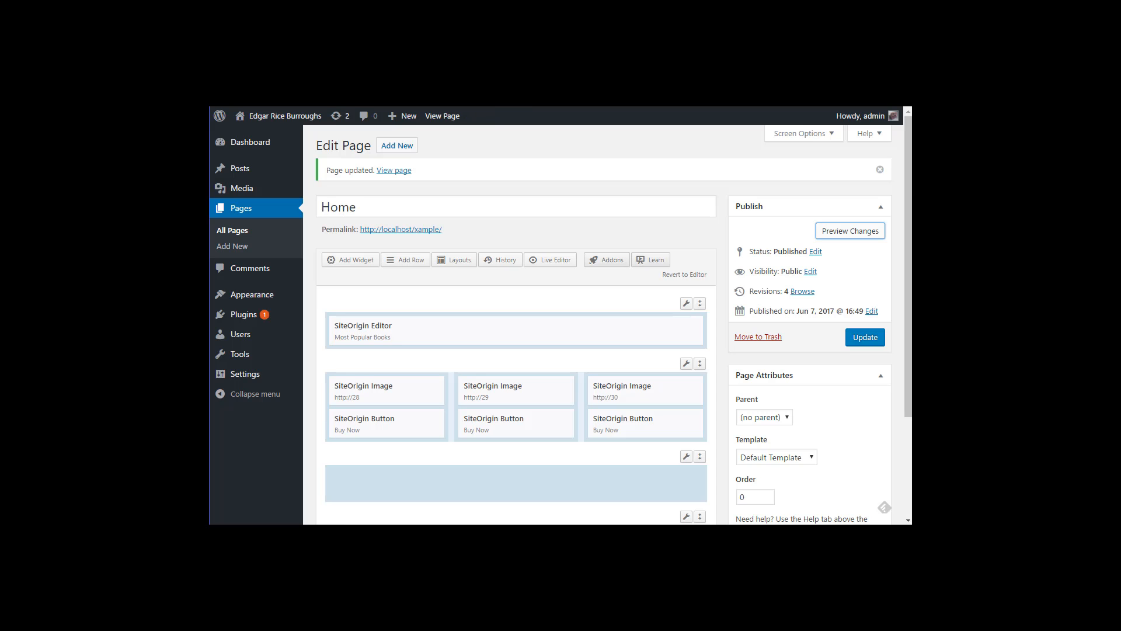
# Step: Apply the Full width template to the Home page, update it and preview the changes
pyautogui.scroll(-2, 718, 339)
pyautogui.scroll(-1, 723, 342)
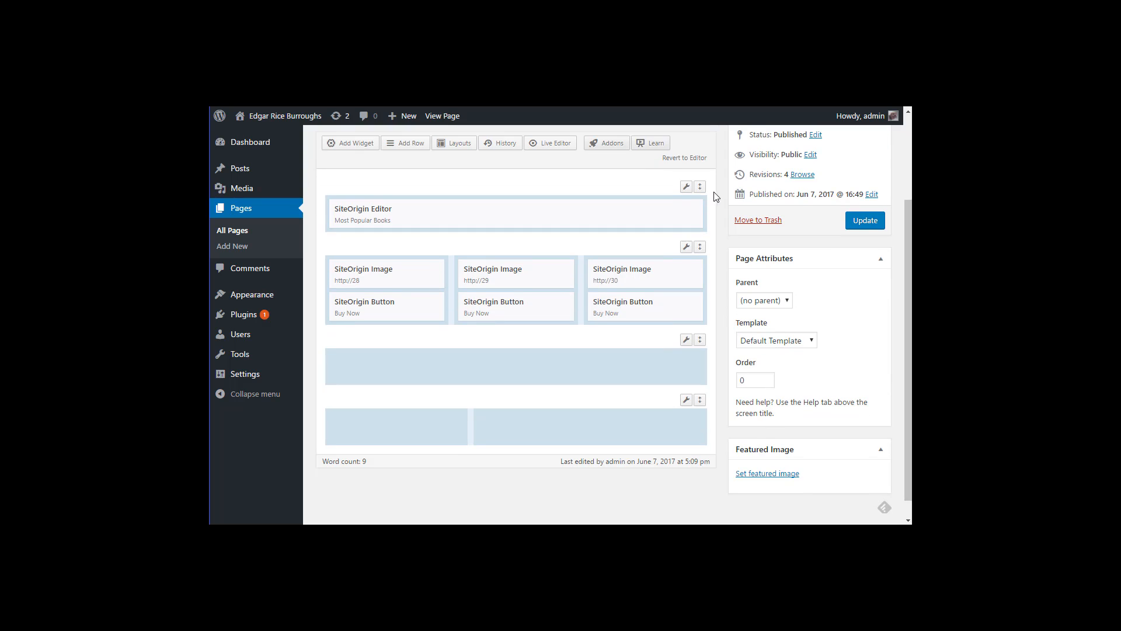
pyautogui.click(783, 343)
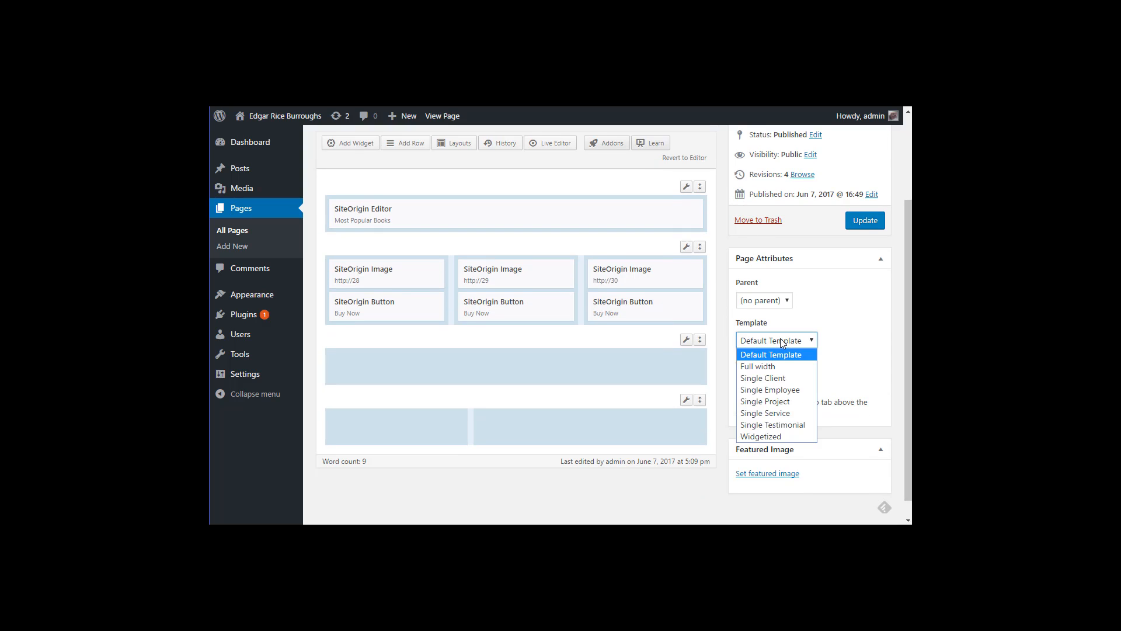
pyautogui.click(774, 368)
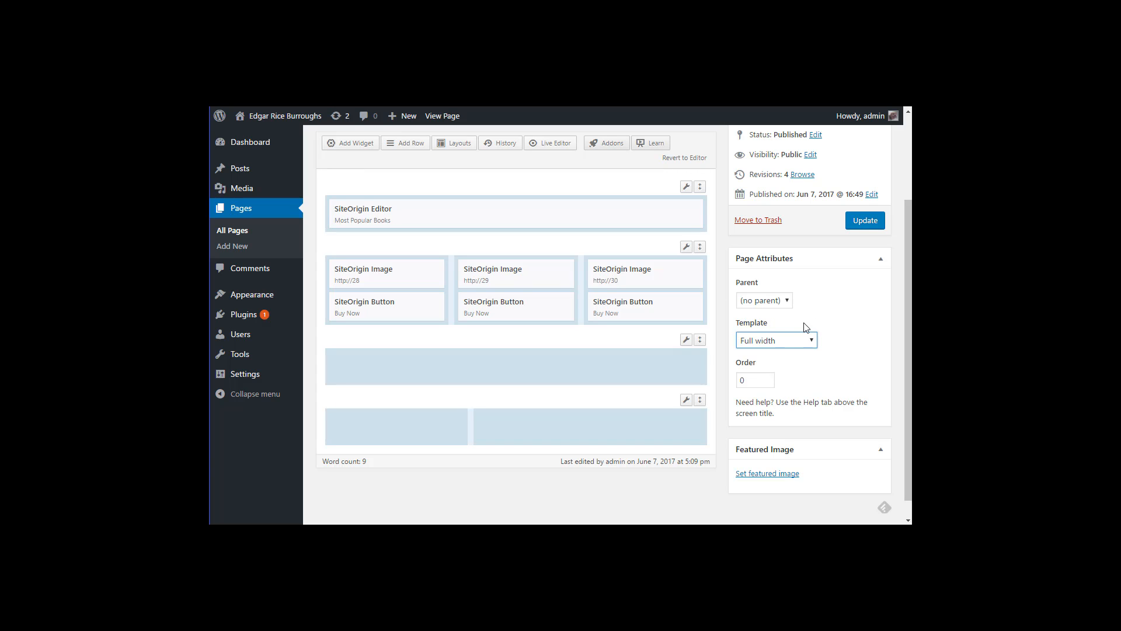
pyautogui.click(856, 222)
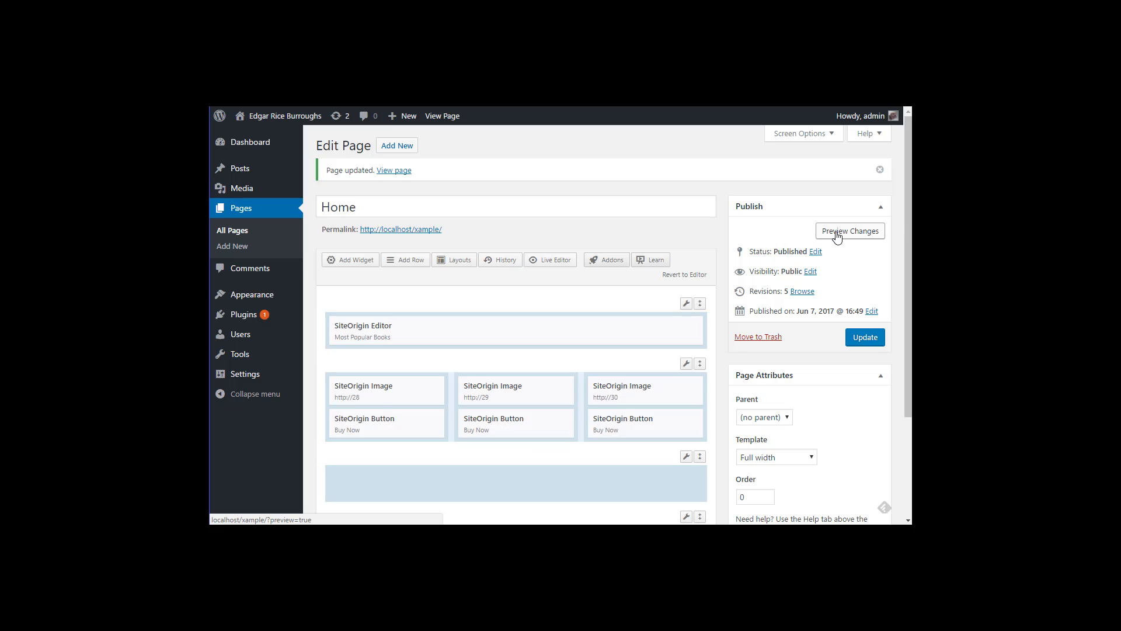
pyautogui.click(837, 232)
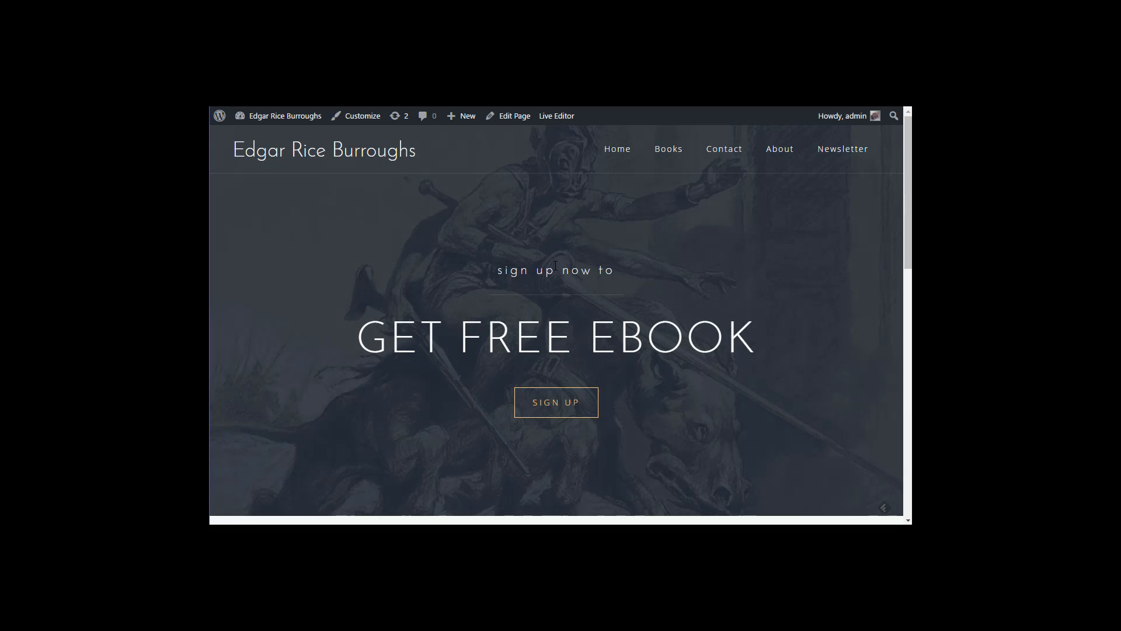
pyautogui.scroll(-7, 555, 269)
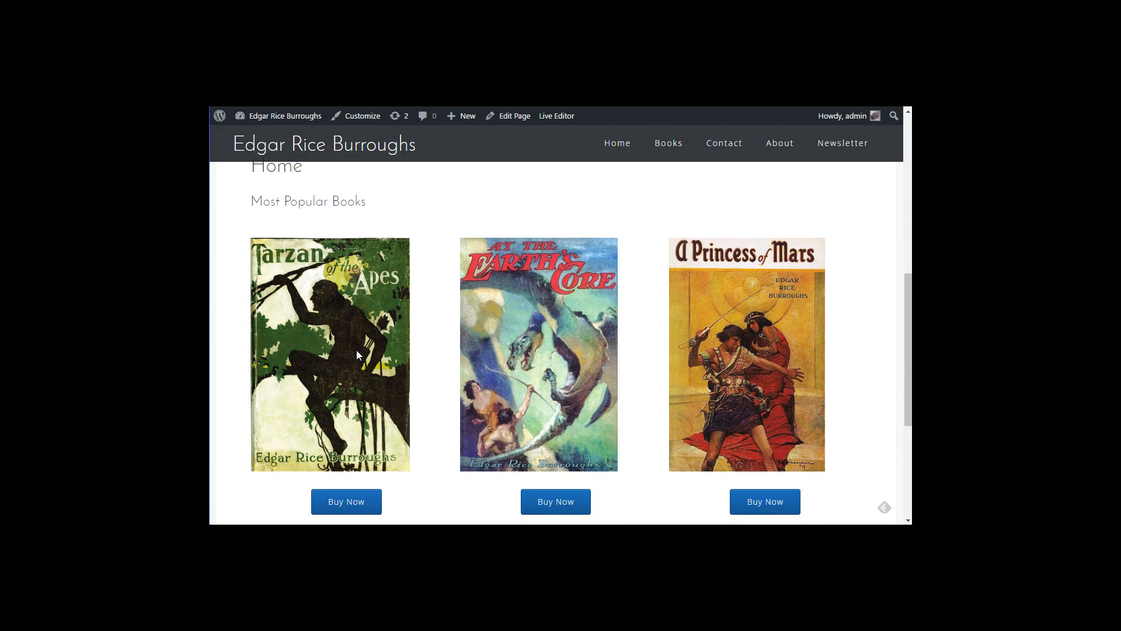
pyautogui.scroll(-3, 359, 354)
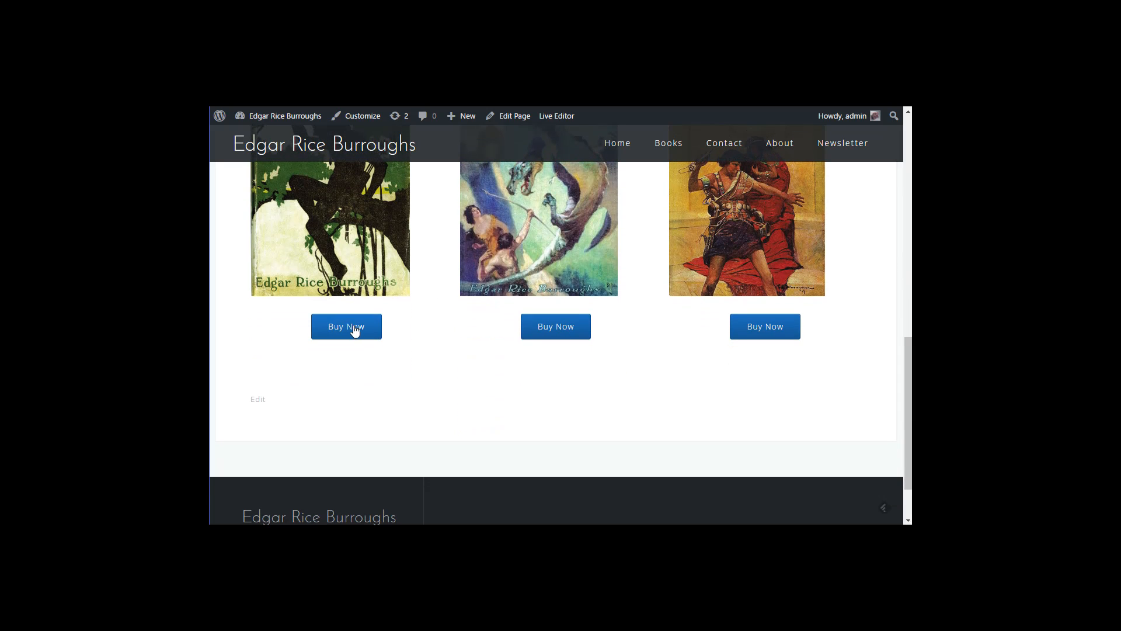
pyautogui.scroll(4, 457, 286)
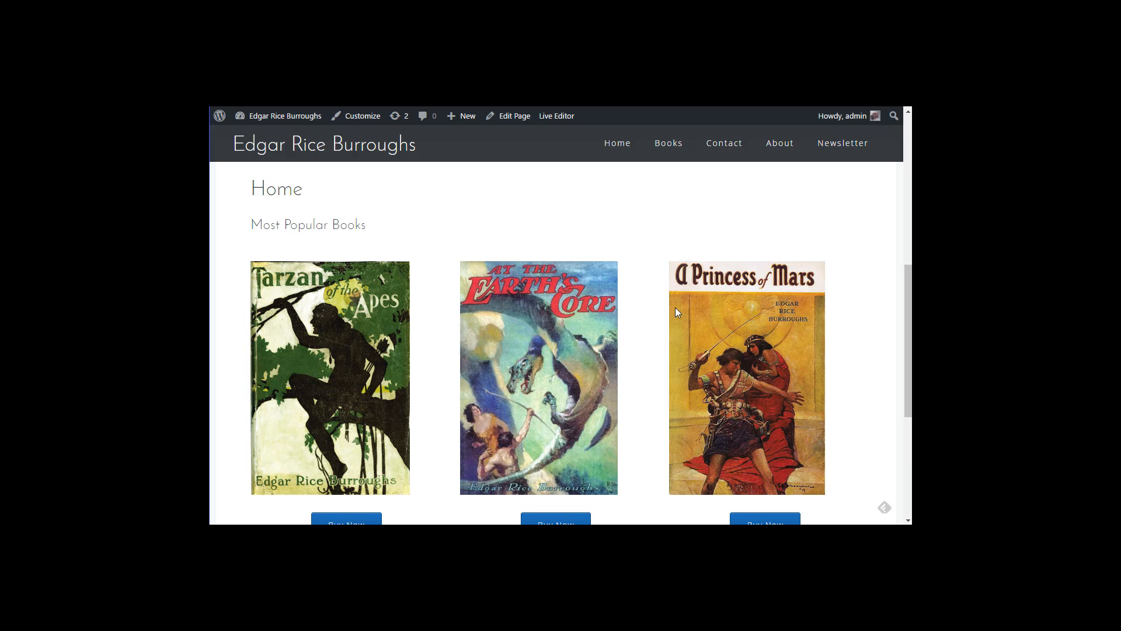
pyautogui.scroll(-3, 676, 307)
pyautogui.scroll(6, 583, 306)
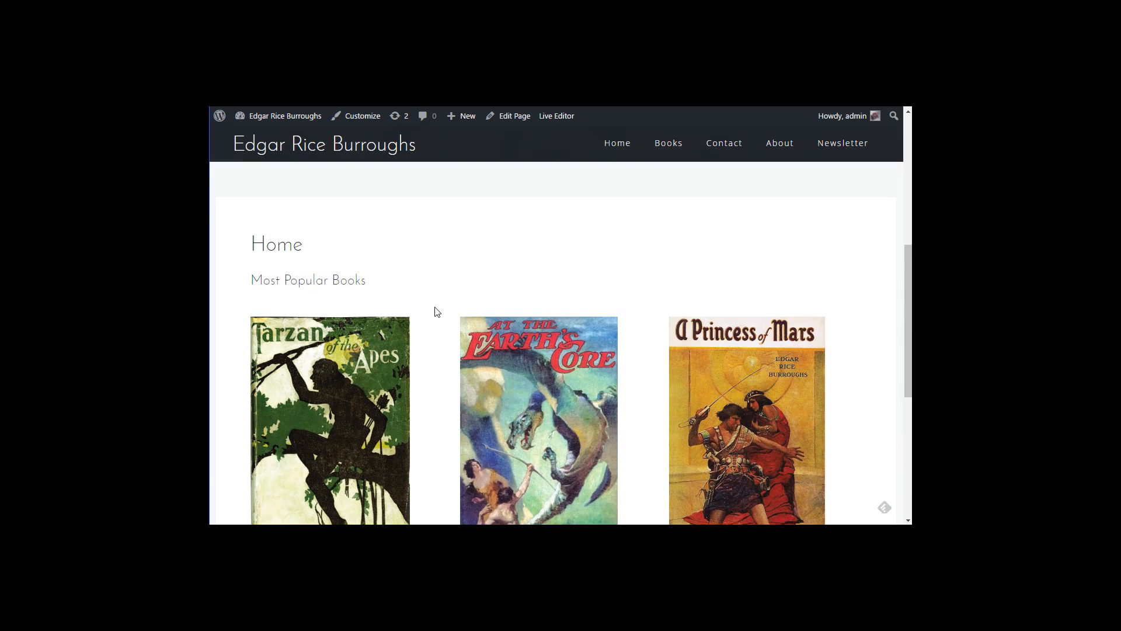
pyautogui.scroll(-1, 420, 306)
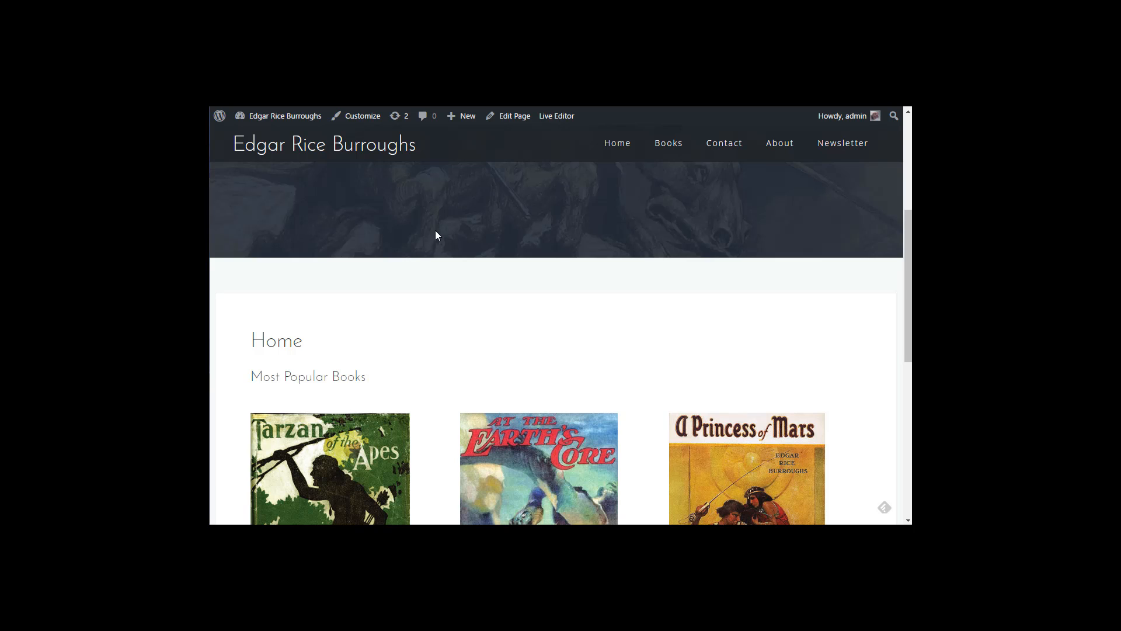
pyautogui.scroll(-7, 436, 236)
pyautogui.scroll(8, 511, 363)
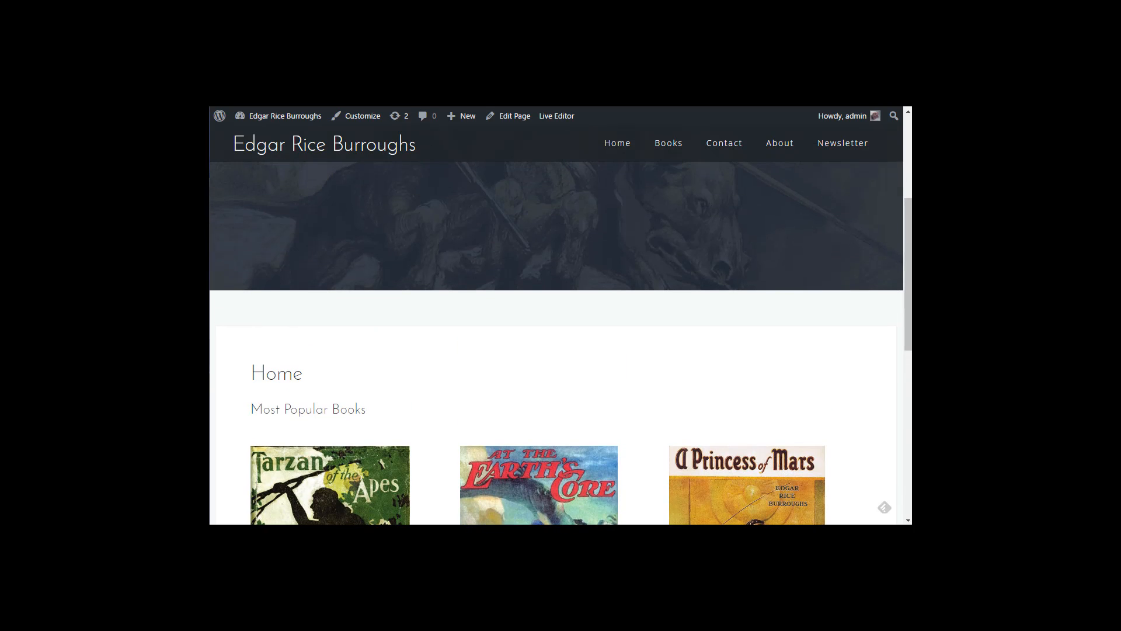
# Step: Add a SiteOrigin Button widget and a SiteOrigin Editor widget to the empty third row
pyautogui.click(299, 106)
pyautogui.scroll(-1, 398, 448)
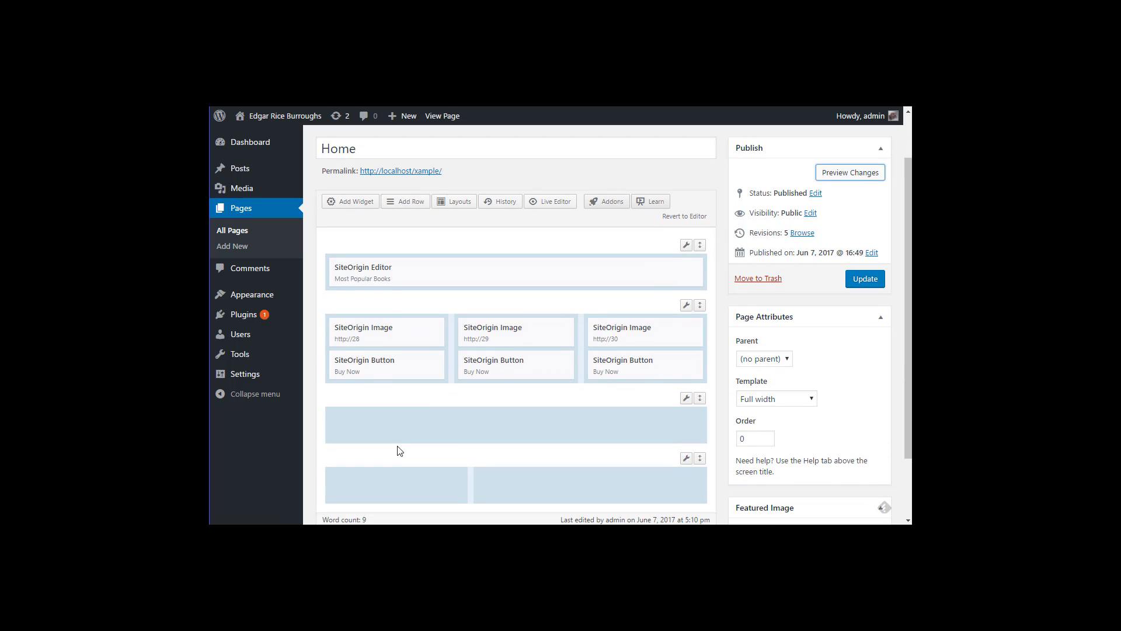
pyautogui.click(397, 428)
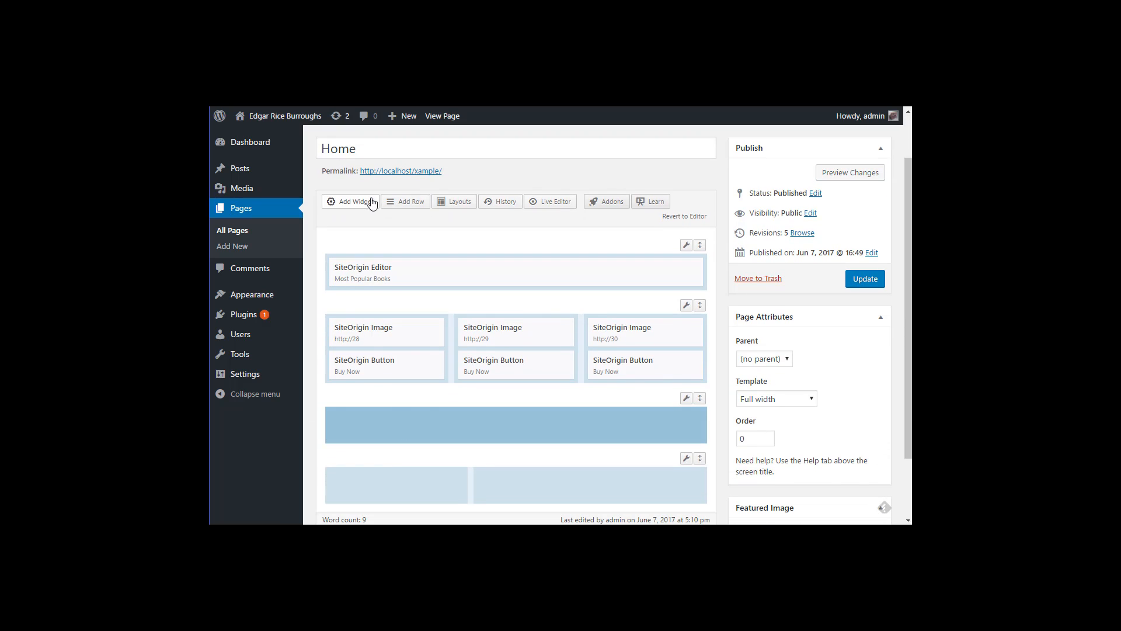
pyautogui.rightClick(433, 429)
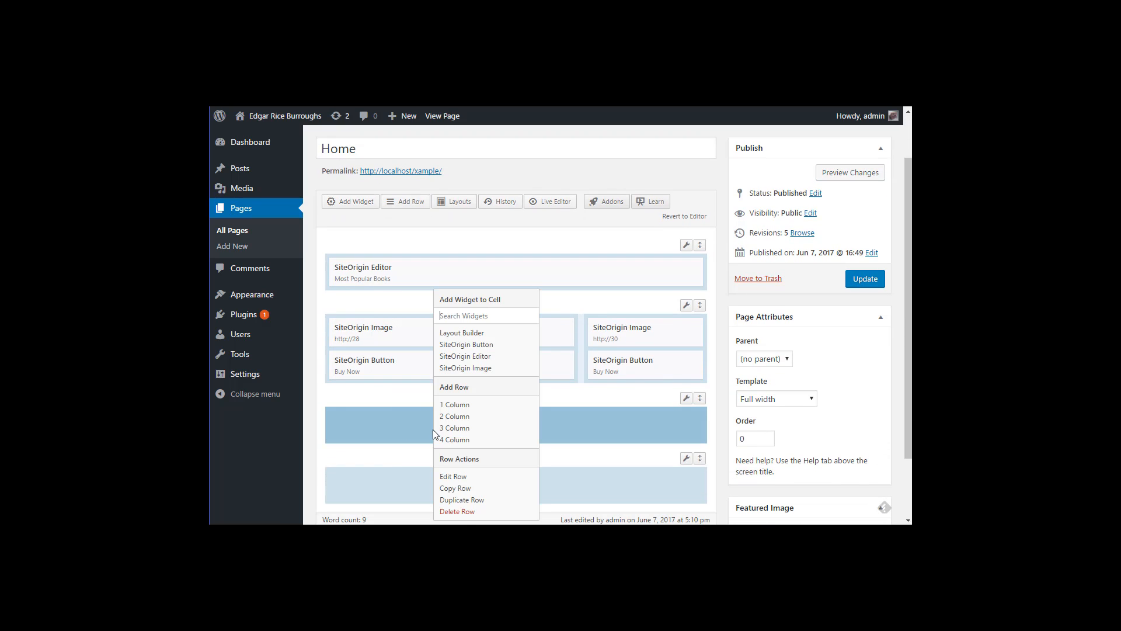
pyautogui.click(467, 345)
pyautogui.rightClick(467, 448)
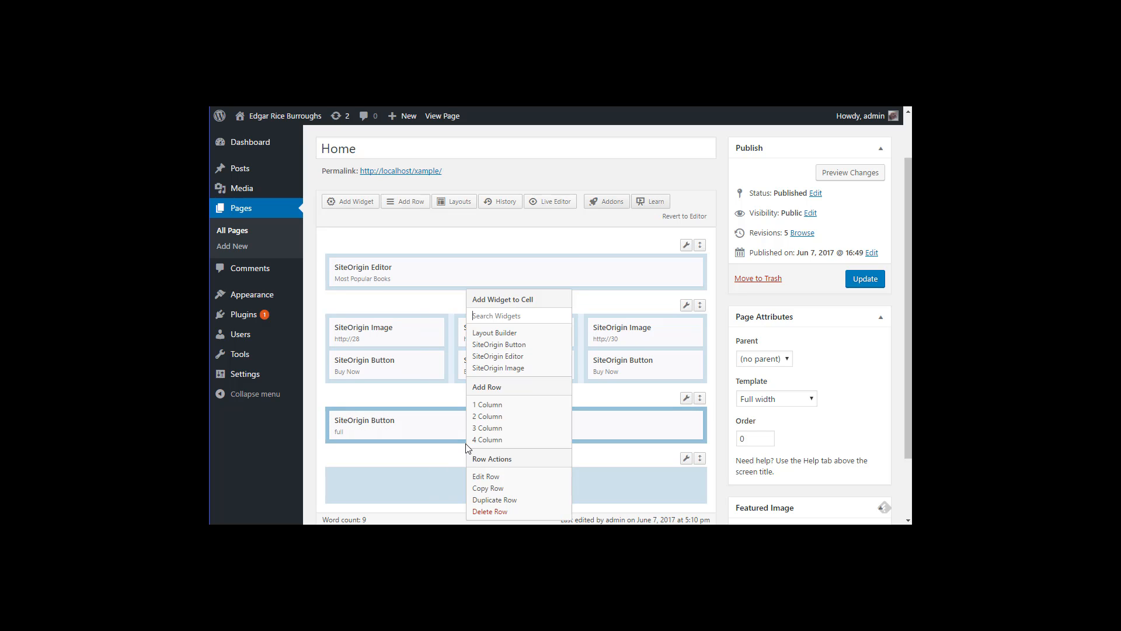
pyautogui.click(496, 356)
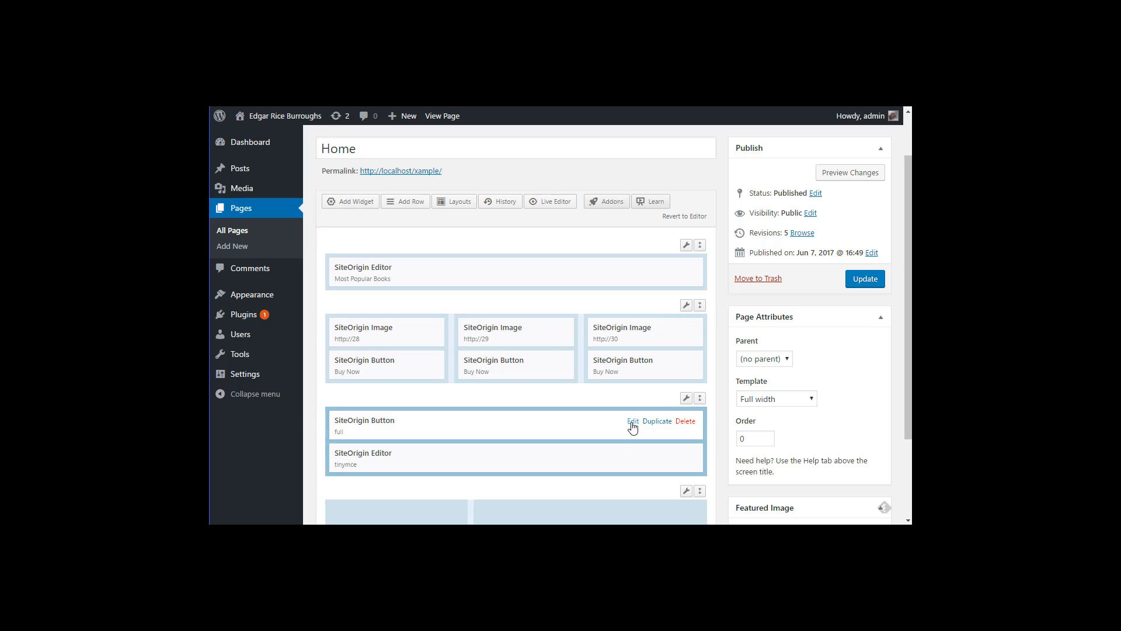
pyautogui.click(632, 423)
# Step: Label the new button 'See All ERB Books' and link it to the Books page
pyautogui.click(273, 183)
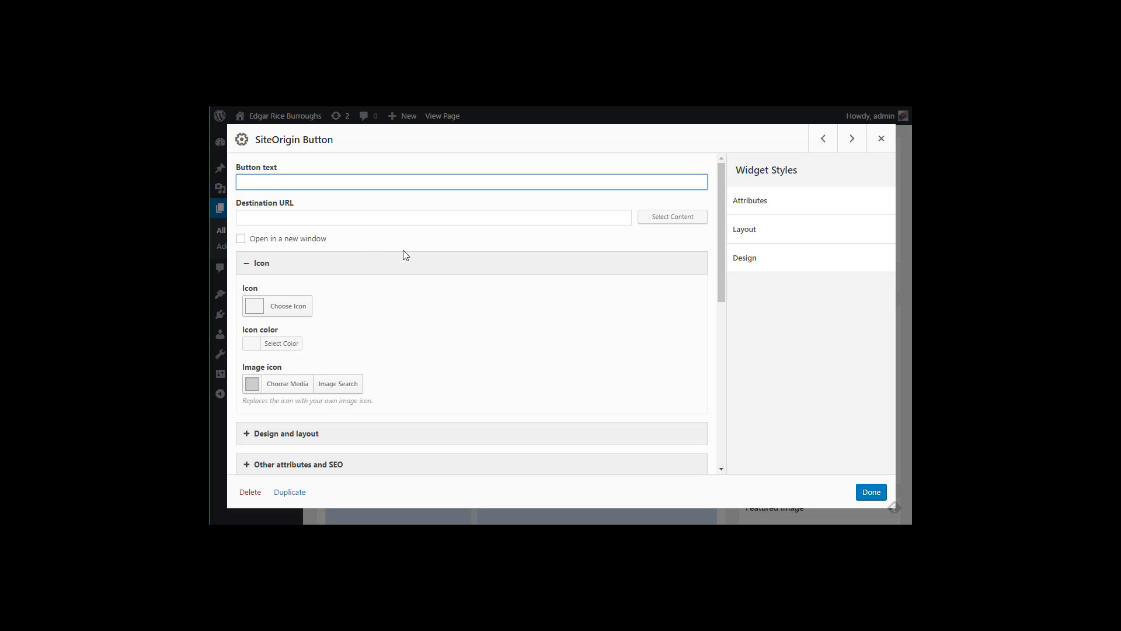
pyautogui.write('See All ERB Books')
pyautogui.click(386, 219)
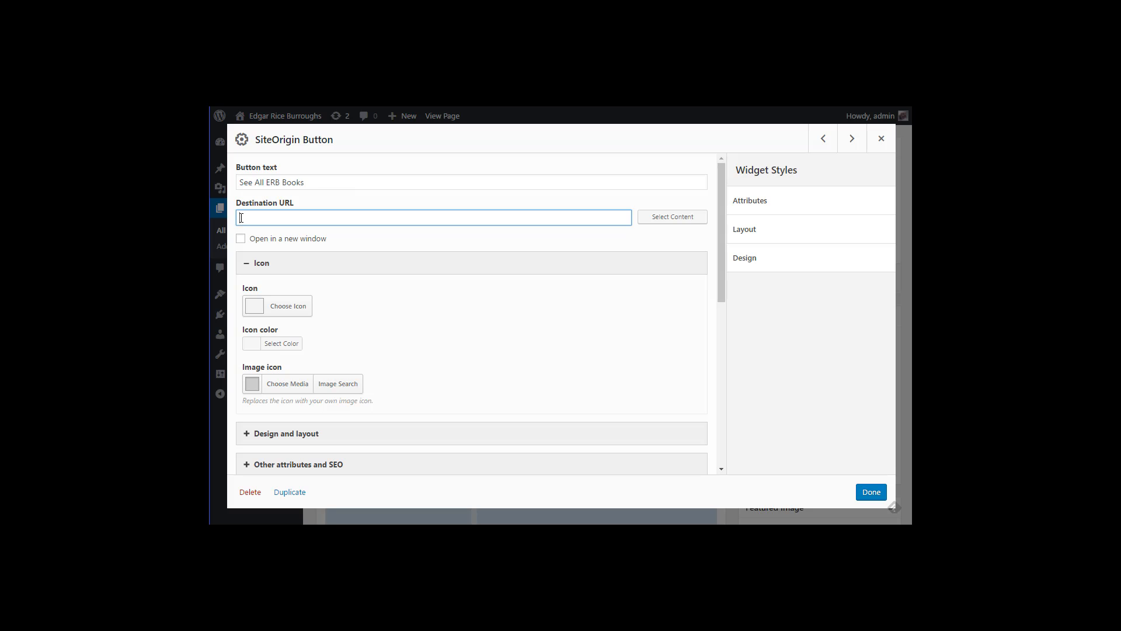
pyautogui.click(668, 221)
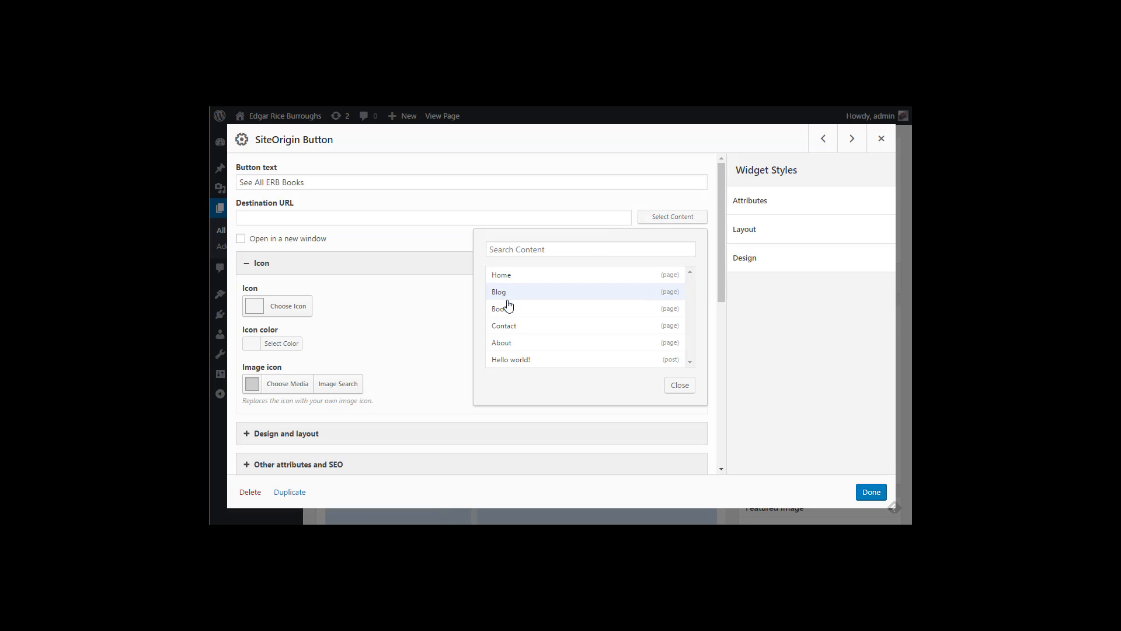
pyautogui.click(507, 308)
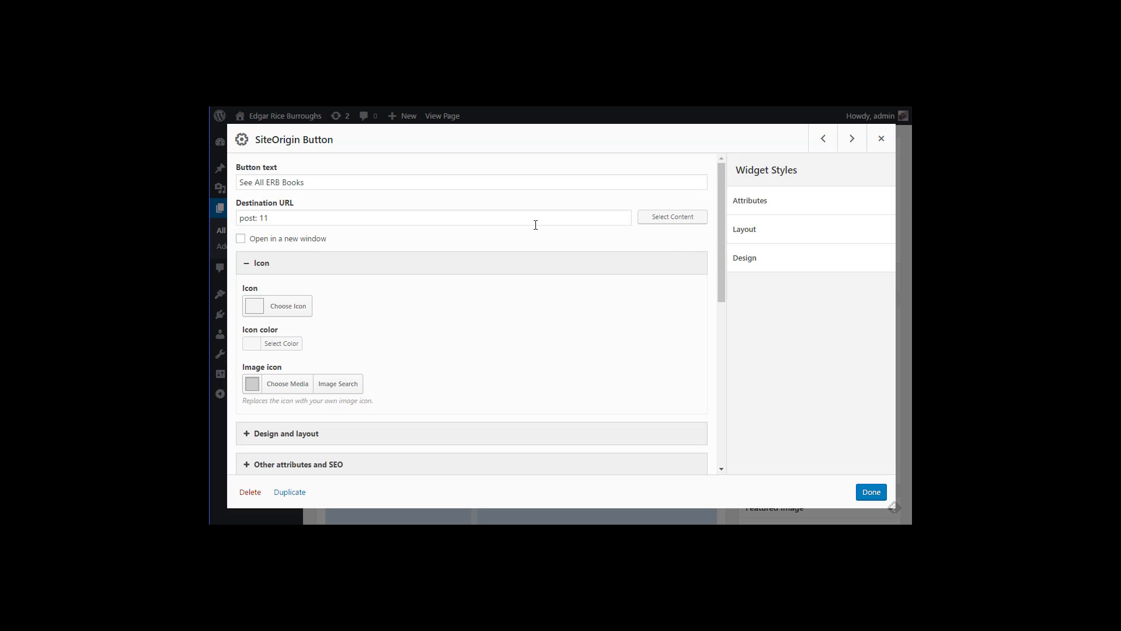
# Step: Set the button's font size to Extra large and save the widget
pyautogui.scroll(-3, 490, 335)
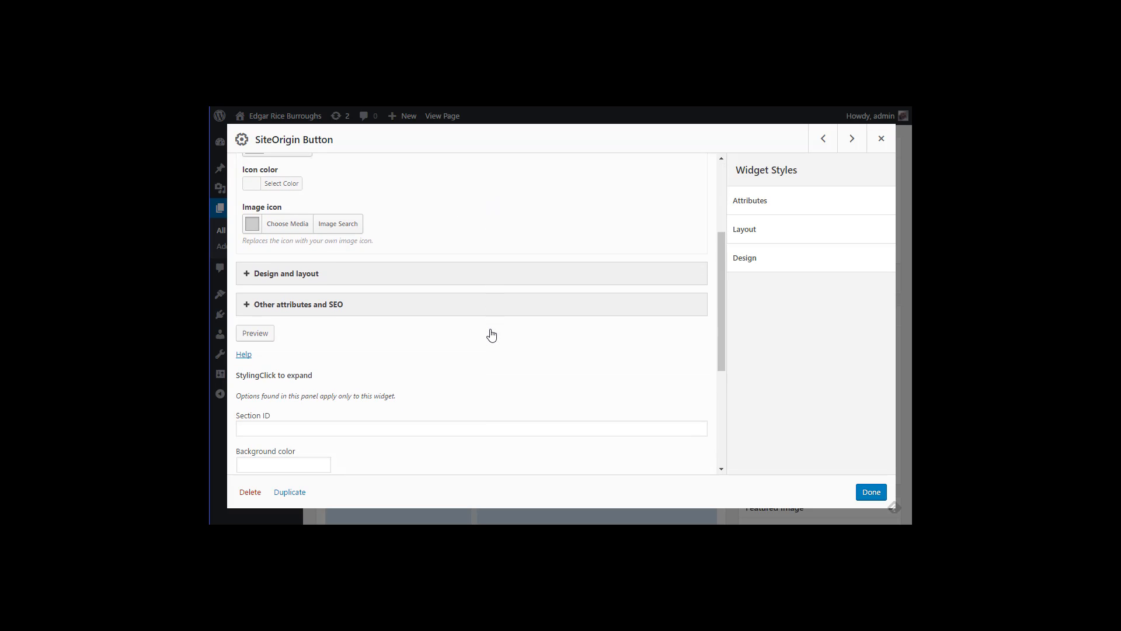
pyautogui.scroll(2, 491, 335)
pyautogui.click(248, 374)
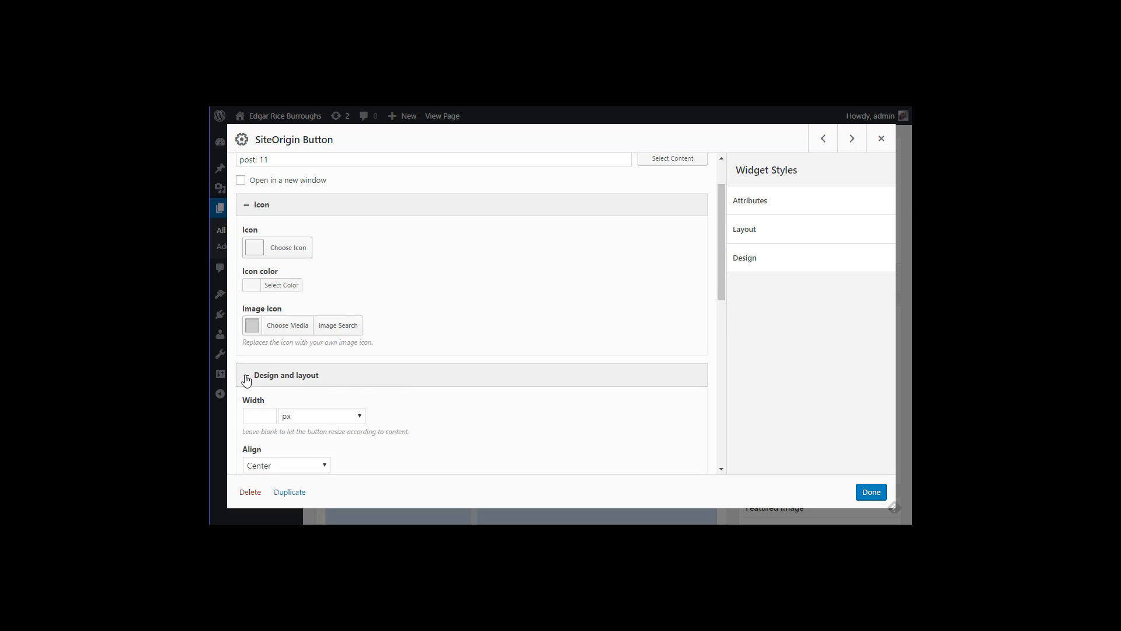
pyautogui.scroll(-1, 376, 380)
pyautogui.scroll(-2, 376, 381)
pyautogui.scroll(-2, 438, 353)
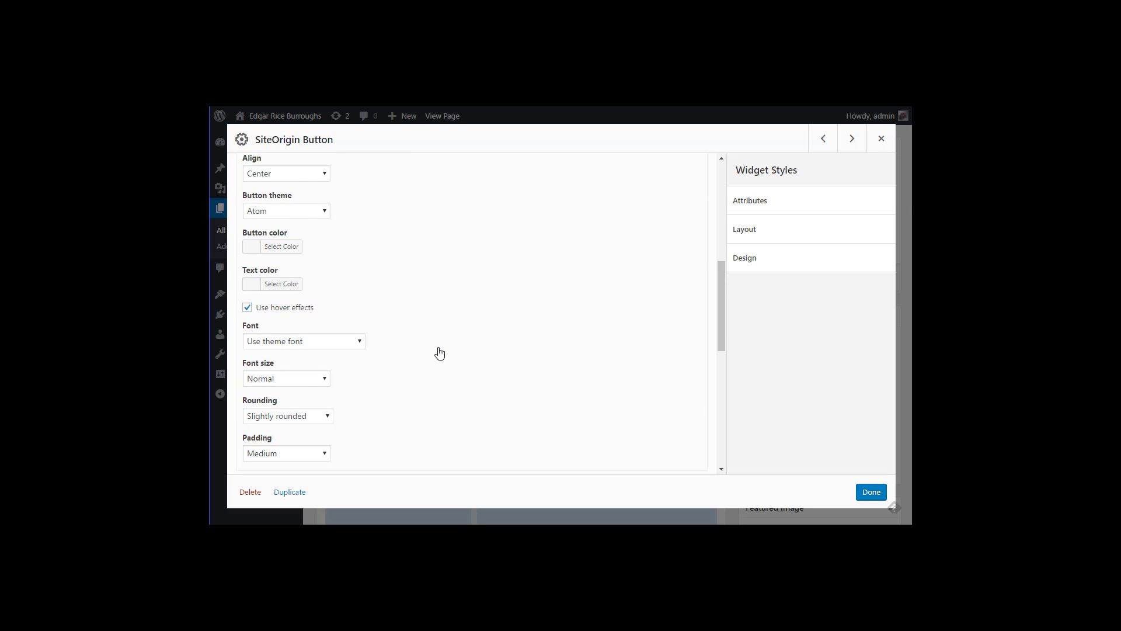
pyautogui.scroll(1, 281, 259)
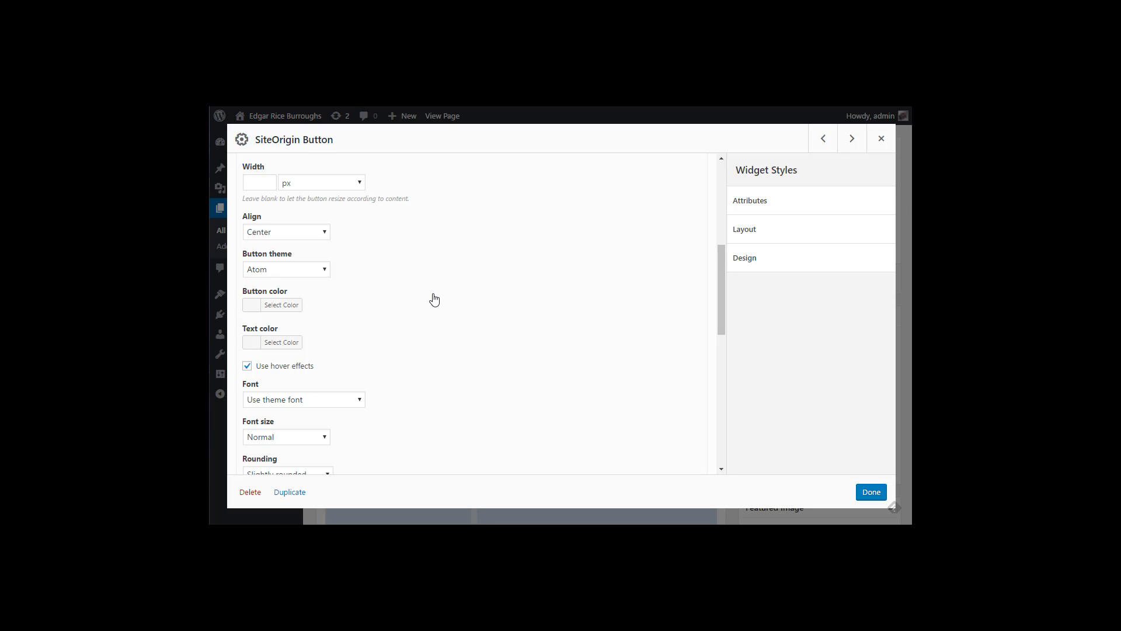
pyautogui.scroll(-3, 432, 299)
pyautogui.scroll(1, 436, 294)
pyautogui.scroll(1, 408, 260)
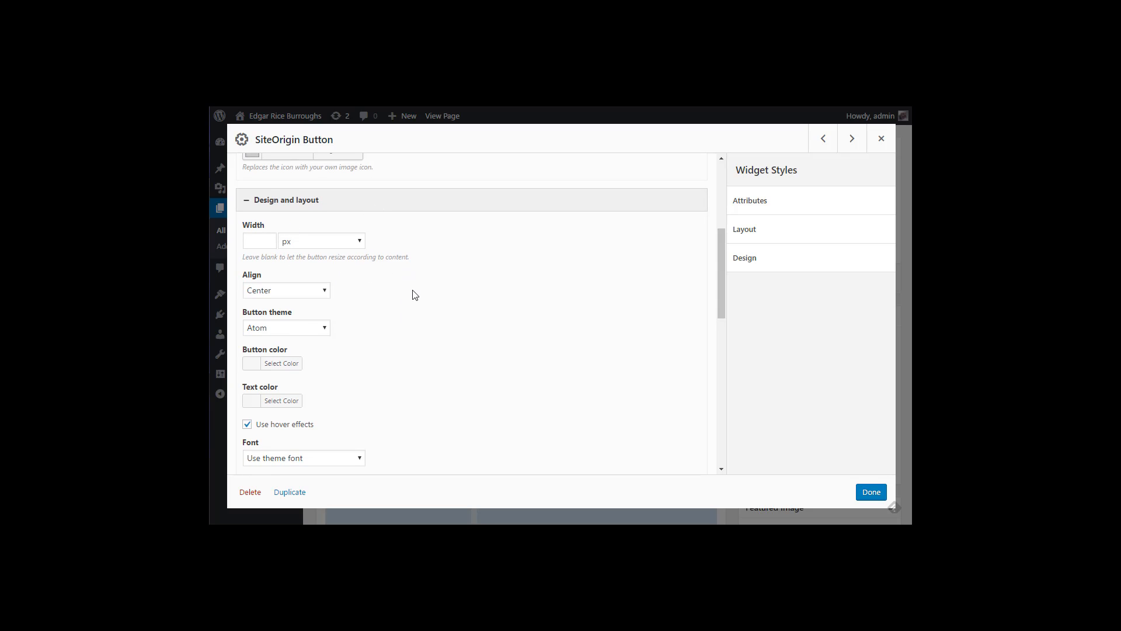
pyautogui.scroll(-4, 413, 296)
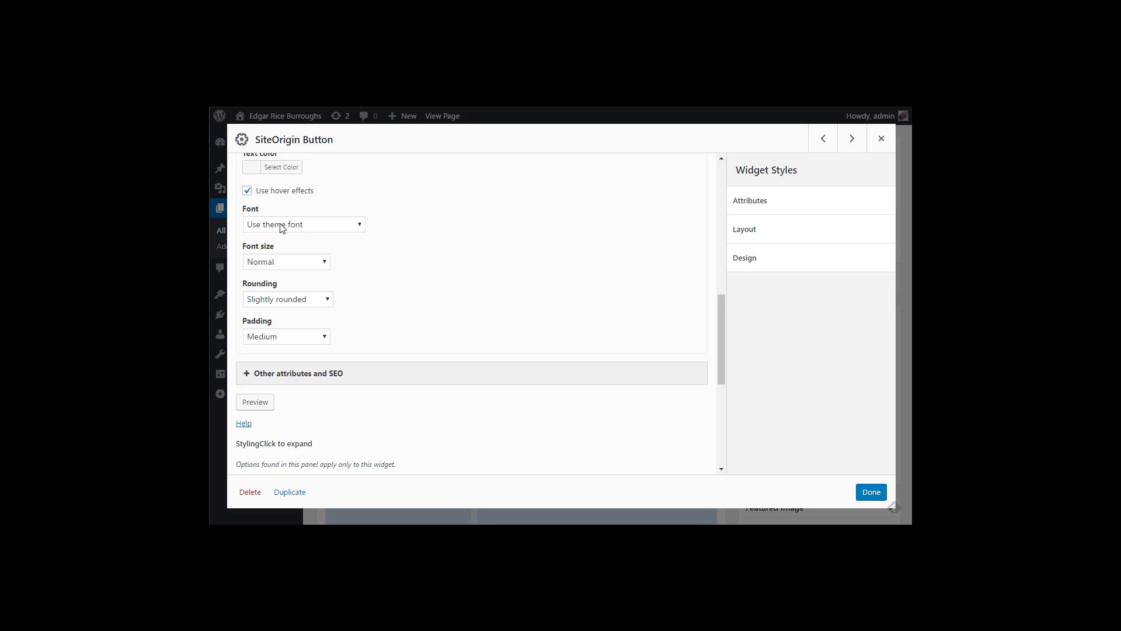
pyautogui.click(273, 264)
pyautogui.click(272, 312)
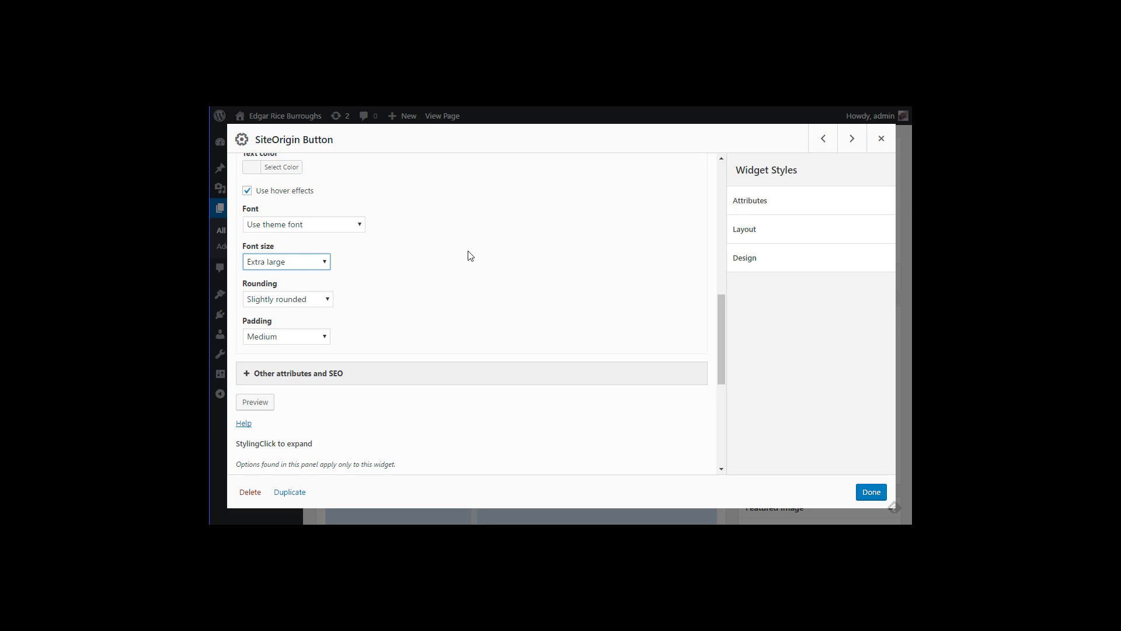
pyautogui.click(872, 491)
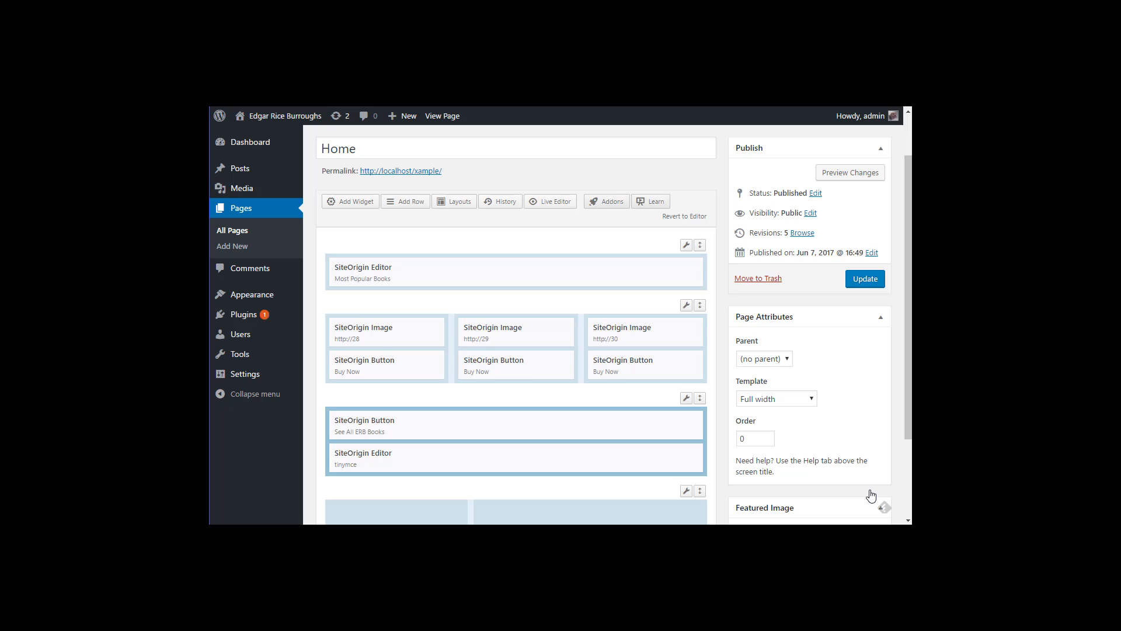
# Step: Change the See All ERB Books button colour to green #81d742
pyautogui.moveTo(671, 428)
pyautogui.click(633, 426)
pyautogui.scroll(3, 408, 305)
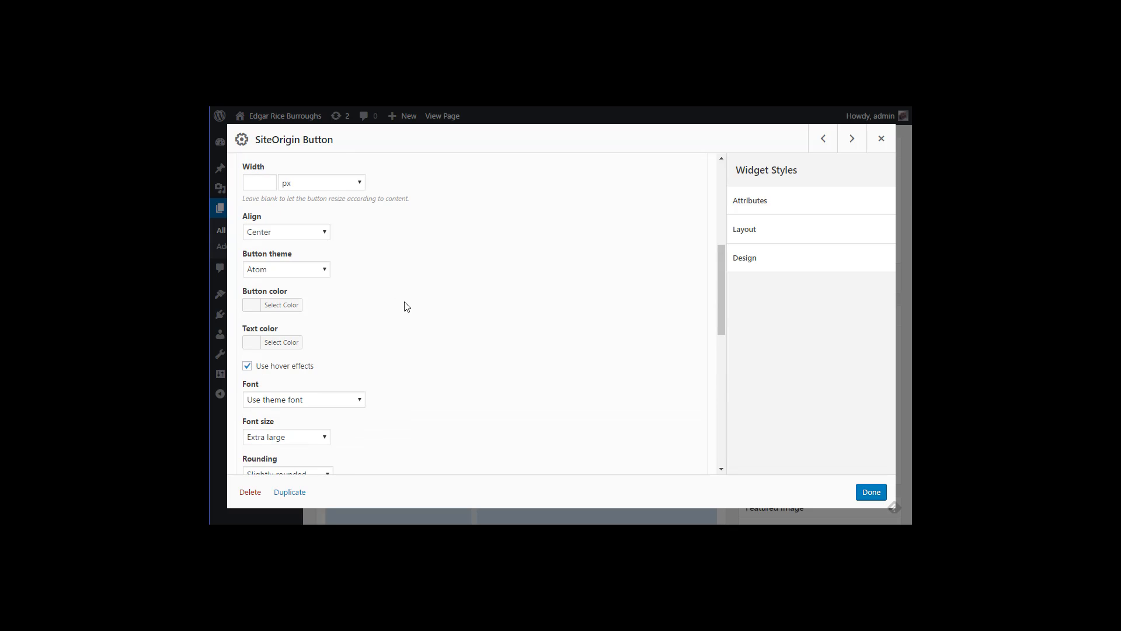
pyautogui.click(260, 305)
pyautogui.click(322, 440)
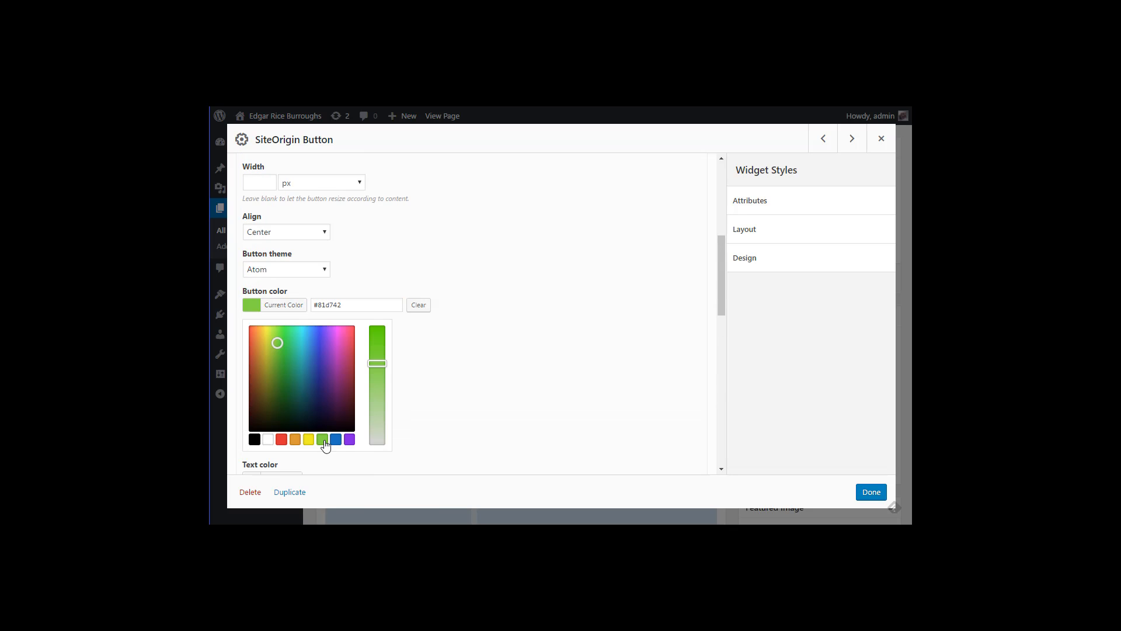
# Step: Save the green button, then title the Editor widget below it 'About Edgar Rice Burroughs'
pyautogui.click(865, 491)
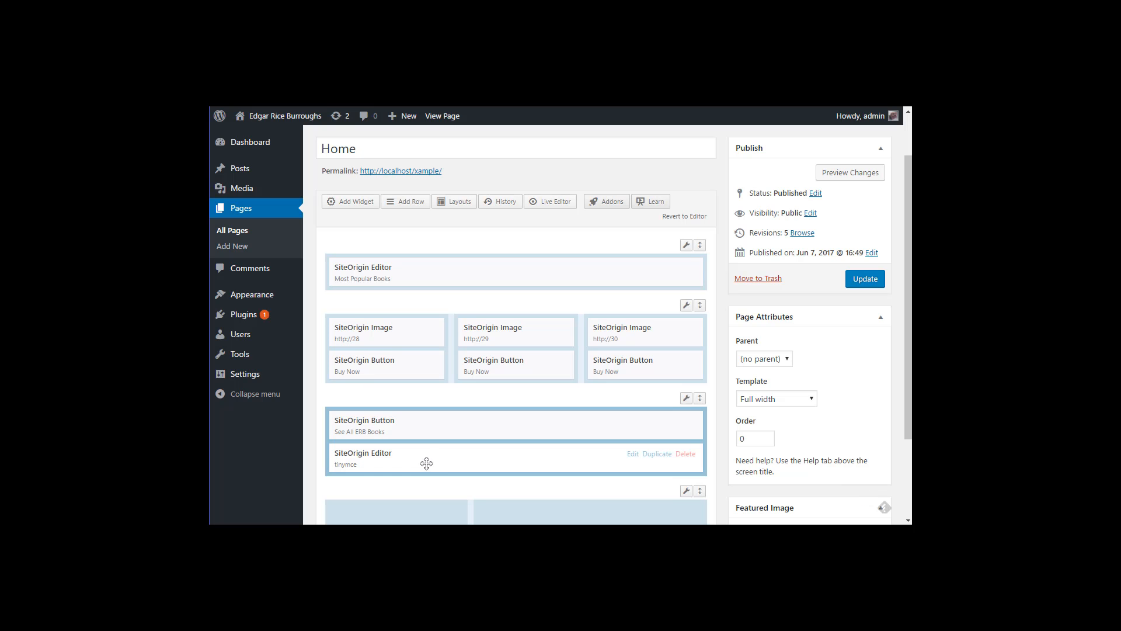
pyautogui.click(633, 455)
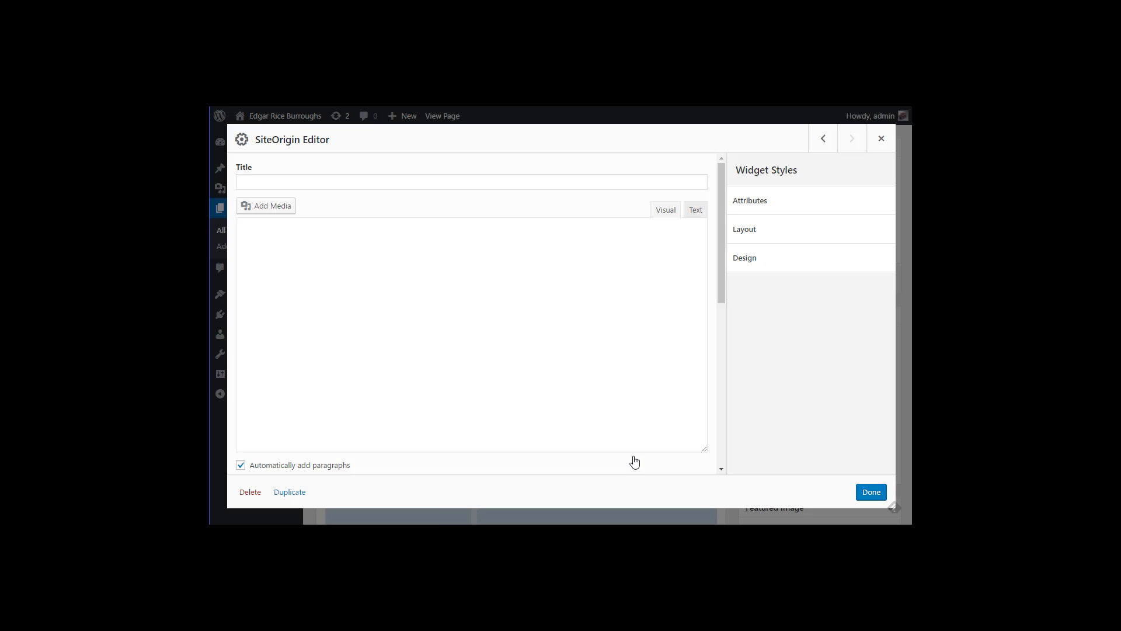
pyautogui.click(310, 183)
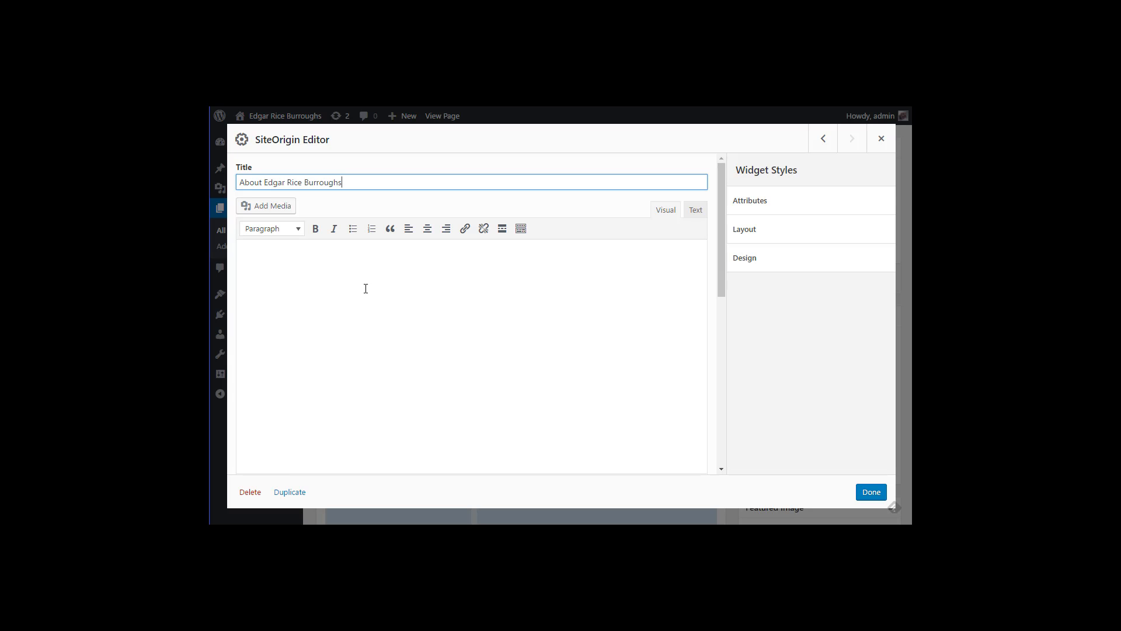
pyautogui.click(870, 493)
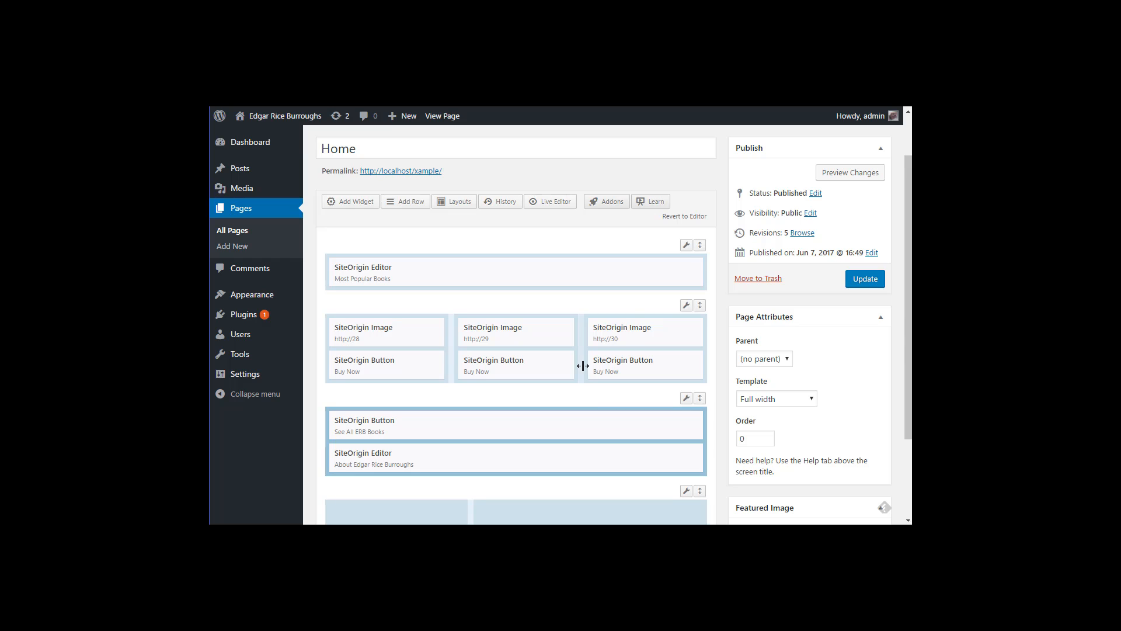
# Step: Update the Home page and view it on the live site
pyautogui.click(854, 288)
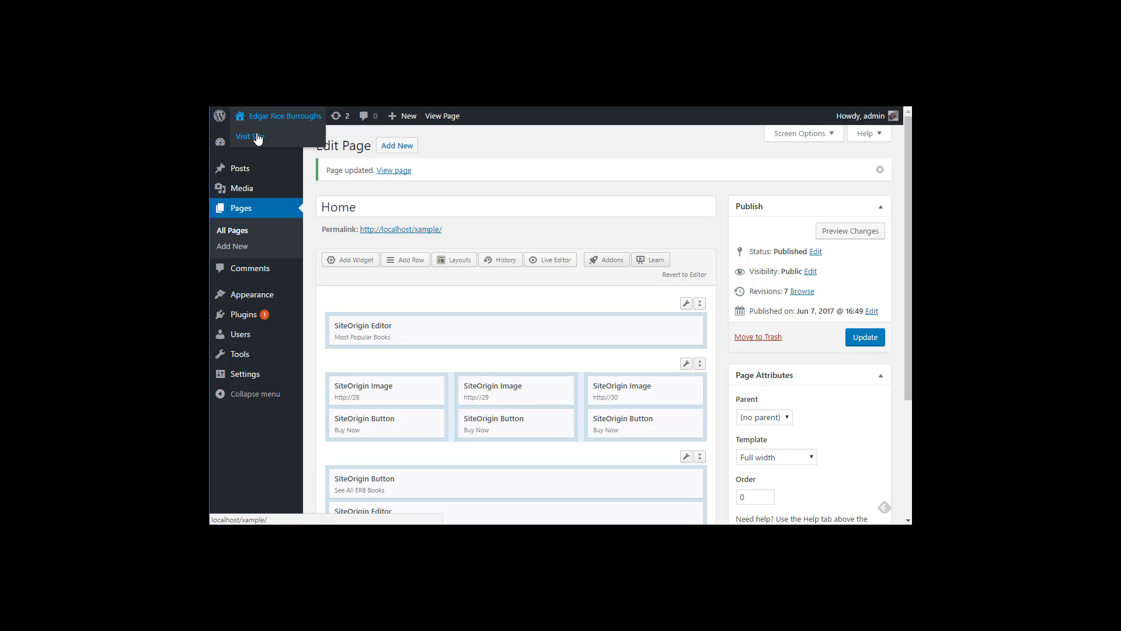
pyautogui.click(415, 96)
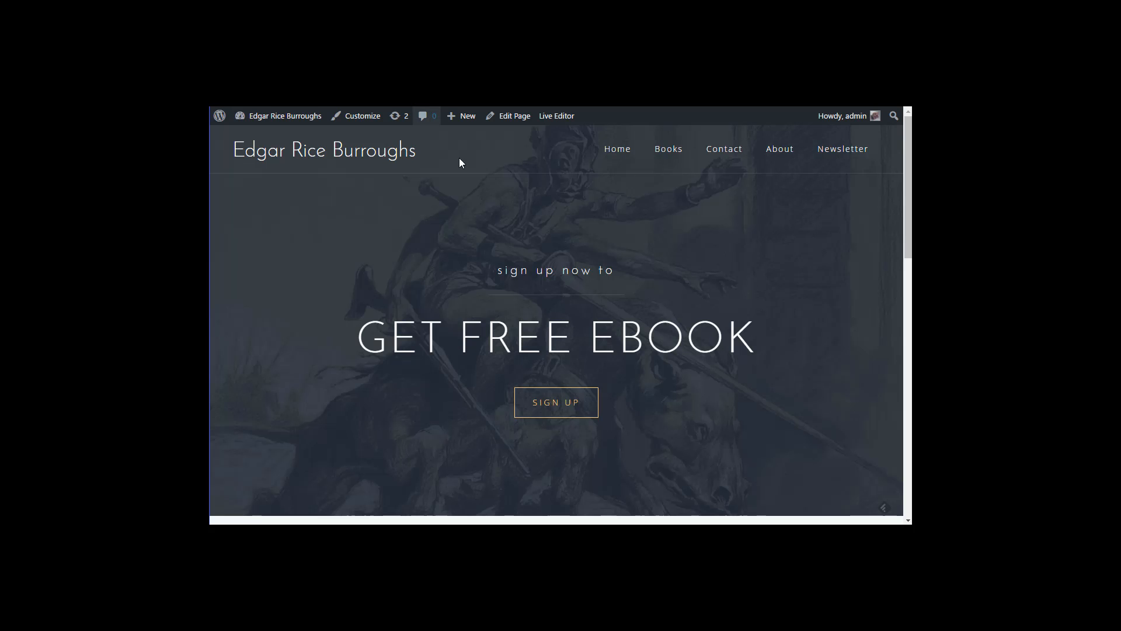
pyautogui.scroll(-3, 506, 244)
pyautogui.scroll(-6, 506, 248)
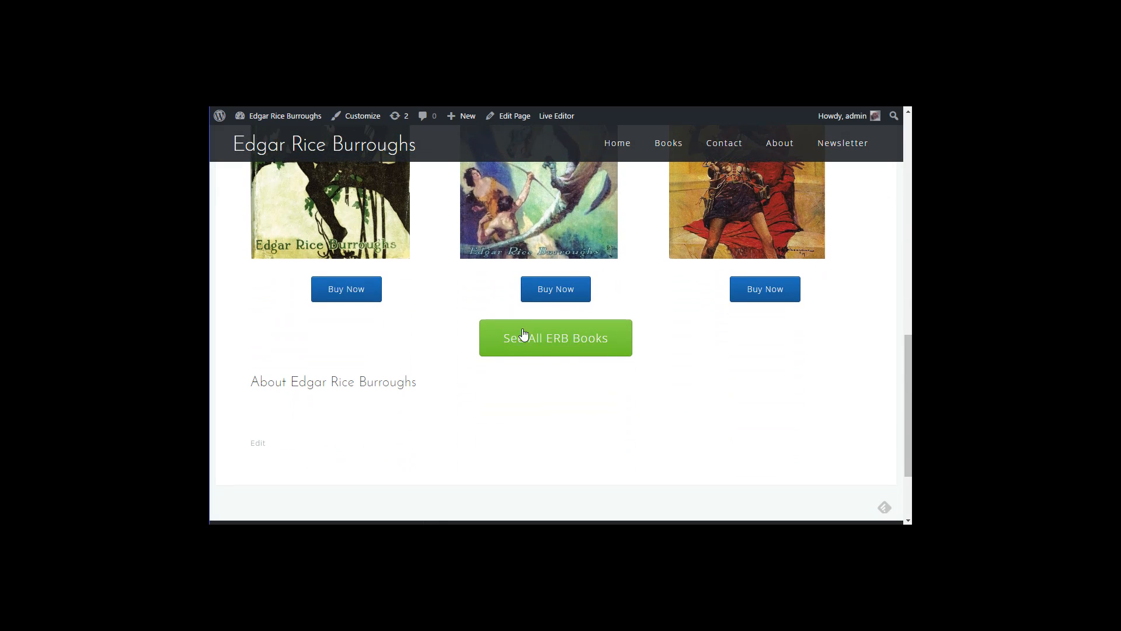
# Step: Check that See All ERB Books opens the Books page, then go back to the page editor
pyautogui.click(548, 343)
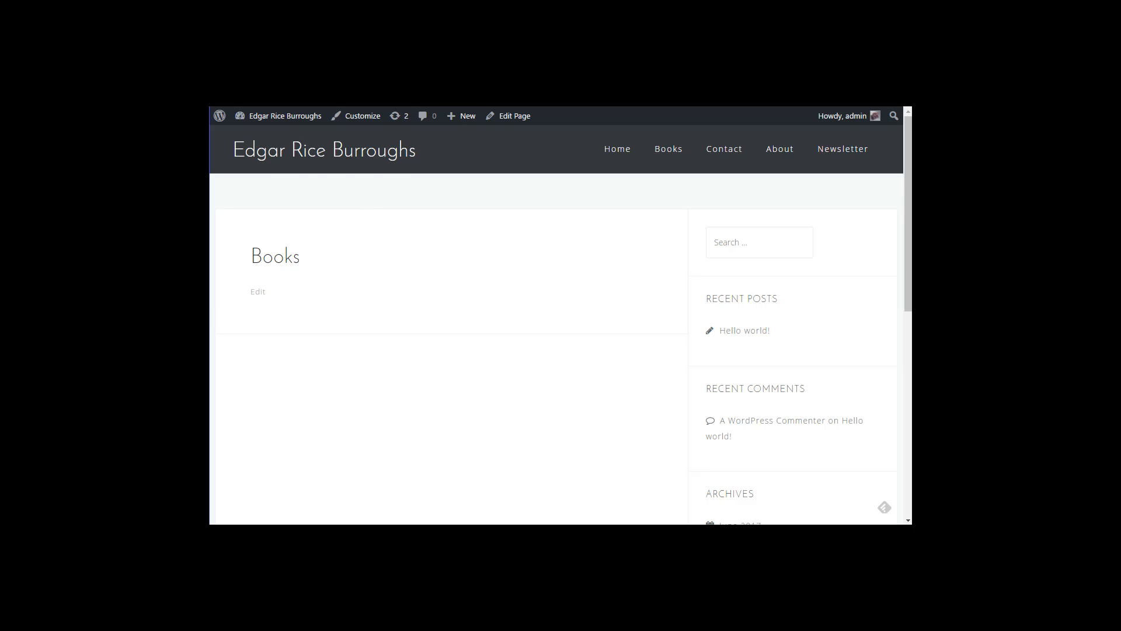
pyautogui.hotkey('alt', 'Left')
pyautogui.scroll(-3, 418, 340)
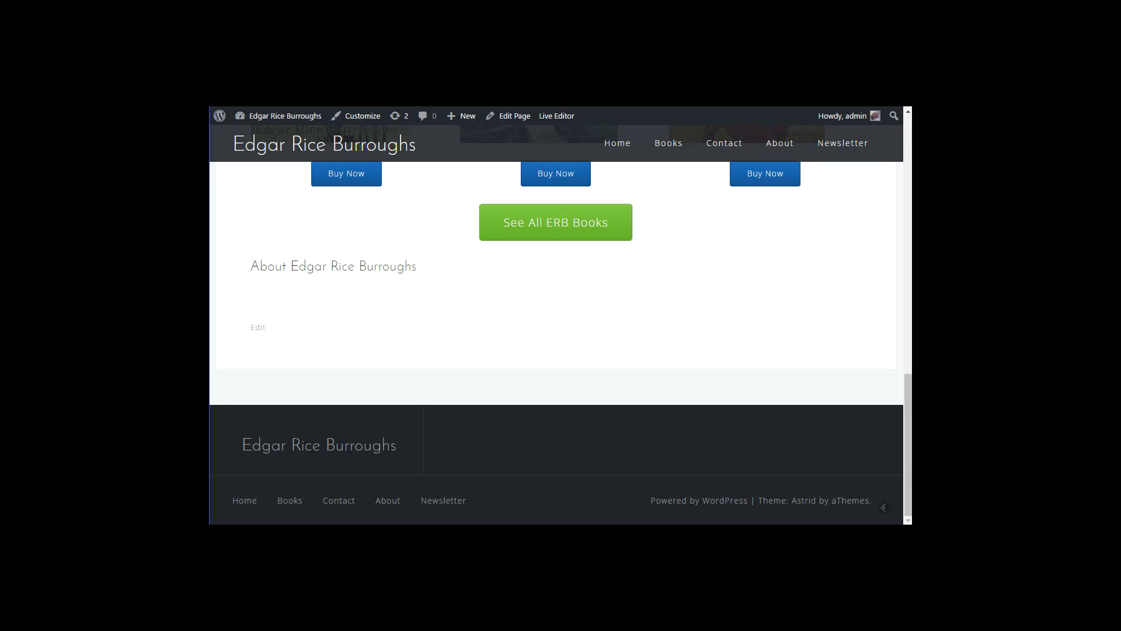
pyautogui.hotkey('alt', 'Left')
pyautogui.scroll(-3, 483, 300)
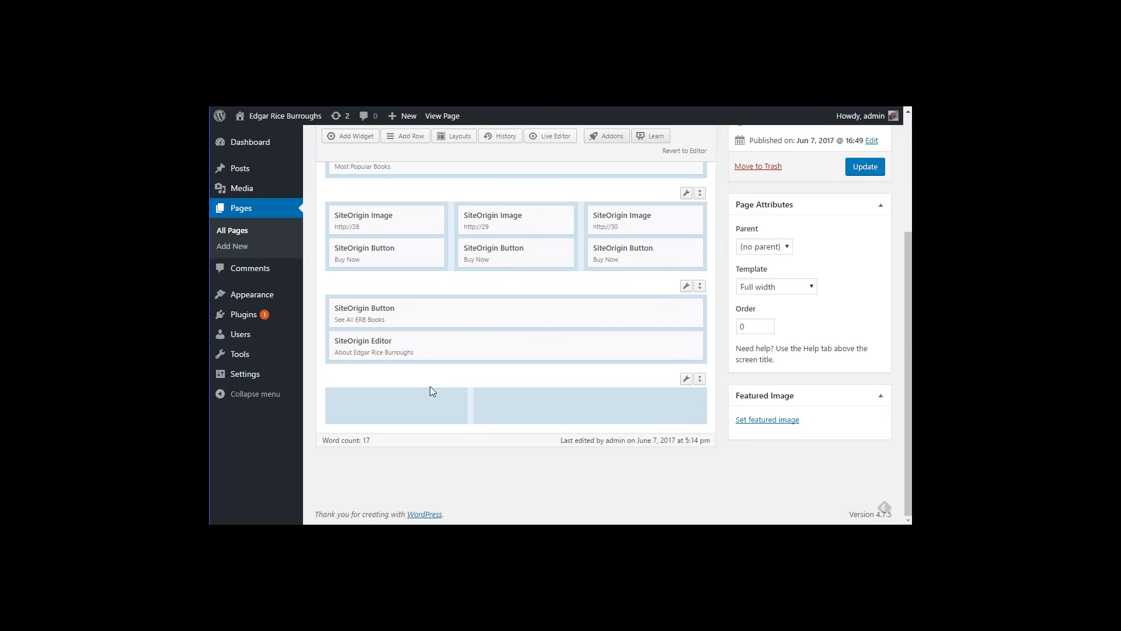
# Step: Add an Image widget to the bottom row's left cell and an Editor widget to its right cell
pyautogui.click(412, 401)
pyautogui.rightClick(412, 401)
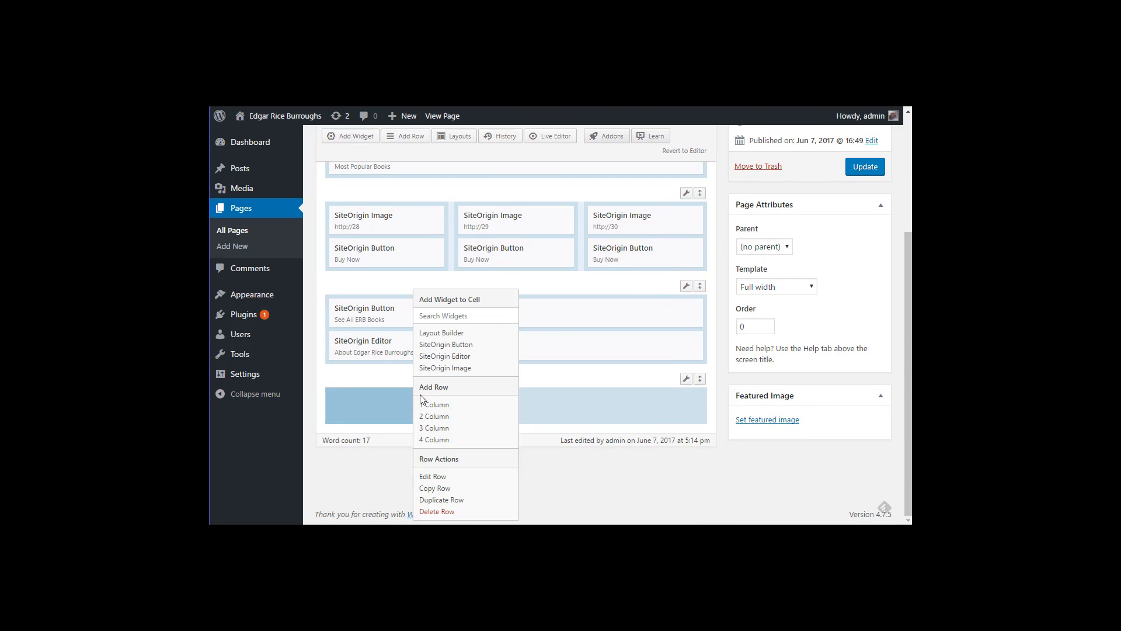
pyautogui.click(450, 367)
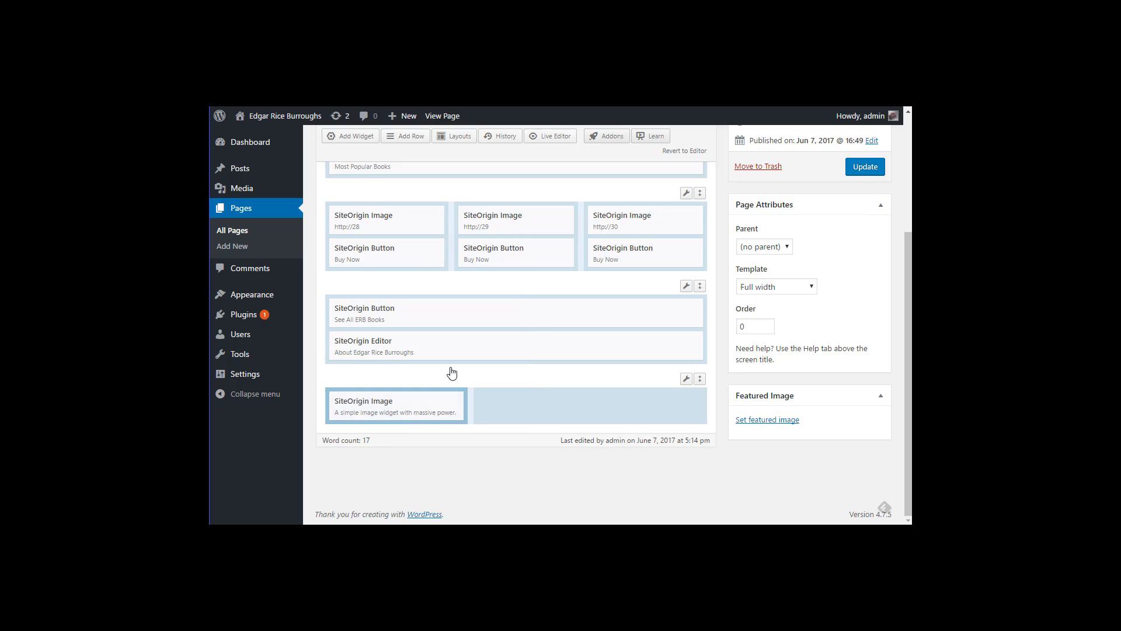
pyautogui.click(511, 405)
pyautogui.rightClick(511, 405)
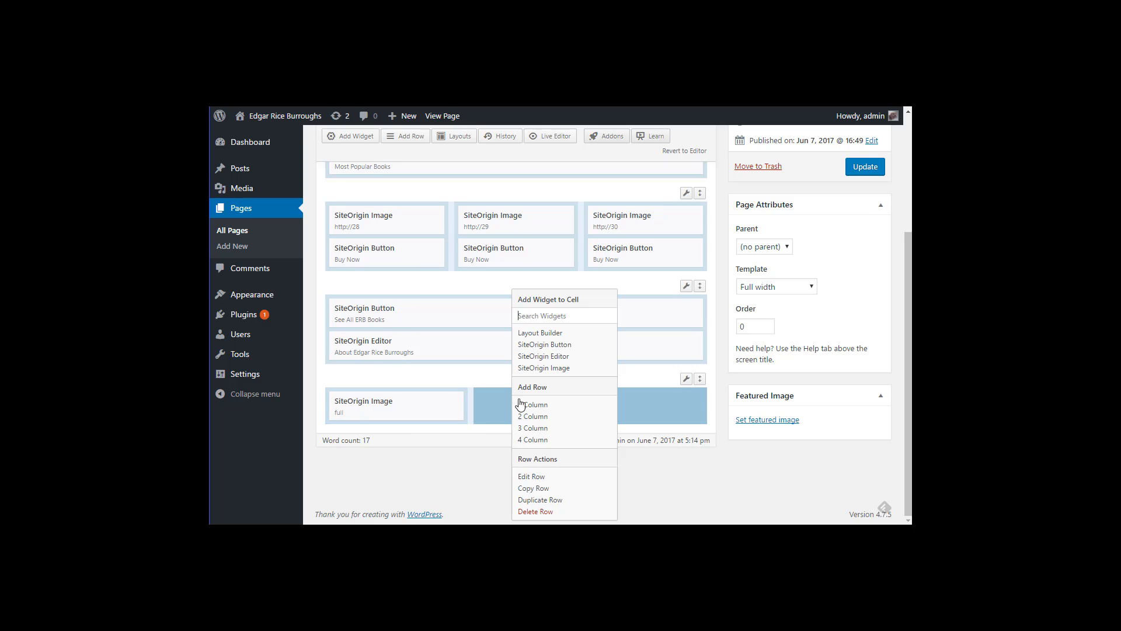
pyautogui.click(540, 357)
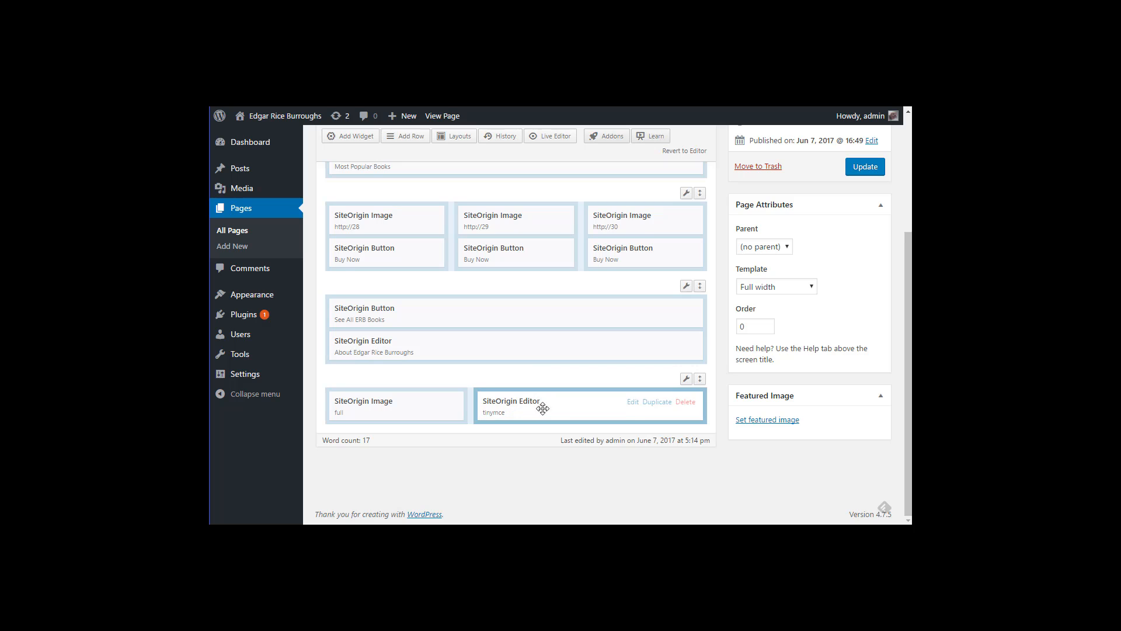
# Step: Paste the two-paragraph Edgar Rice Burroughs biography into the new Editor widget
pyautogui.click(633, 403)
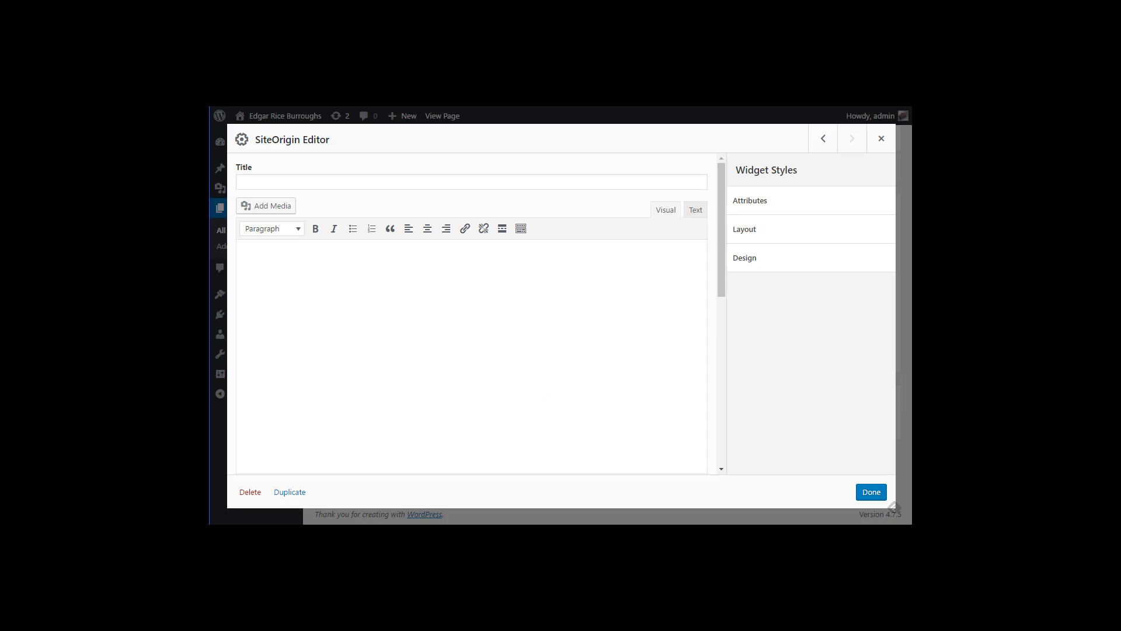
pyautogui.hotkey('alt', 'Tab')
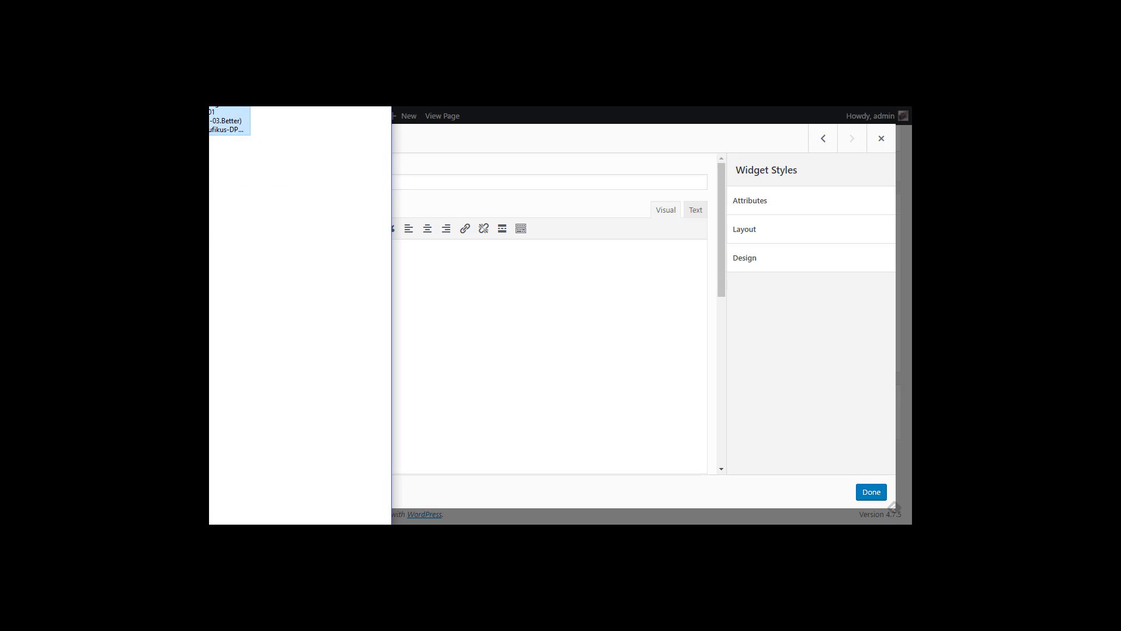
pyautogui.hotkey('alt', 'Tab')
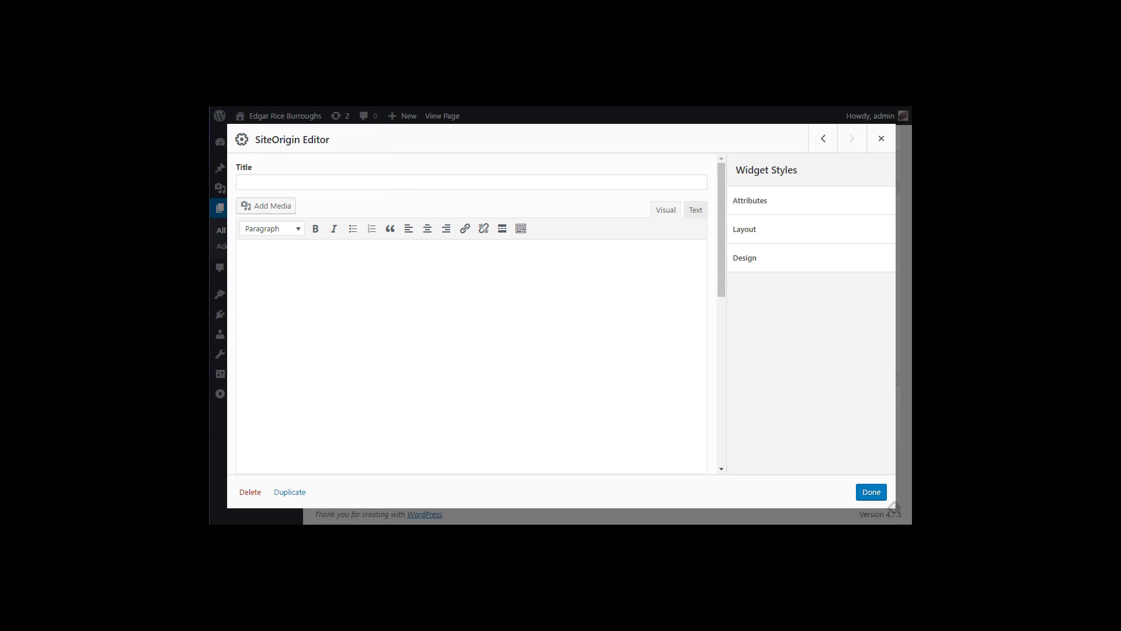
pyautogui.hotkey('alt', 'Tab')
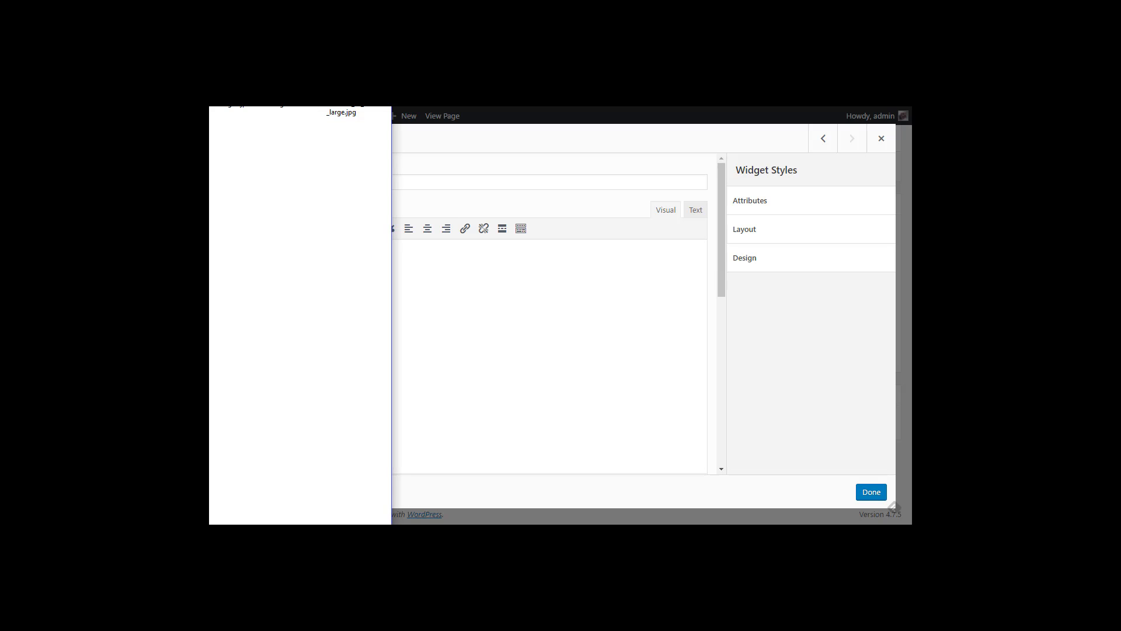
pyautogui.hotkey('alt', 'Tab')
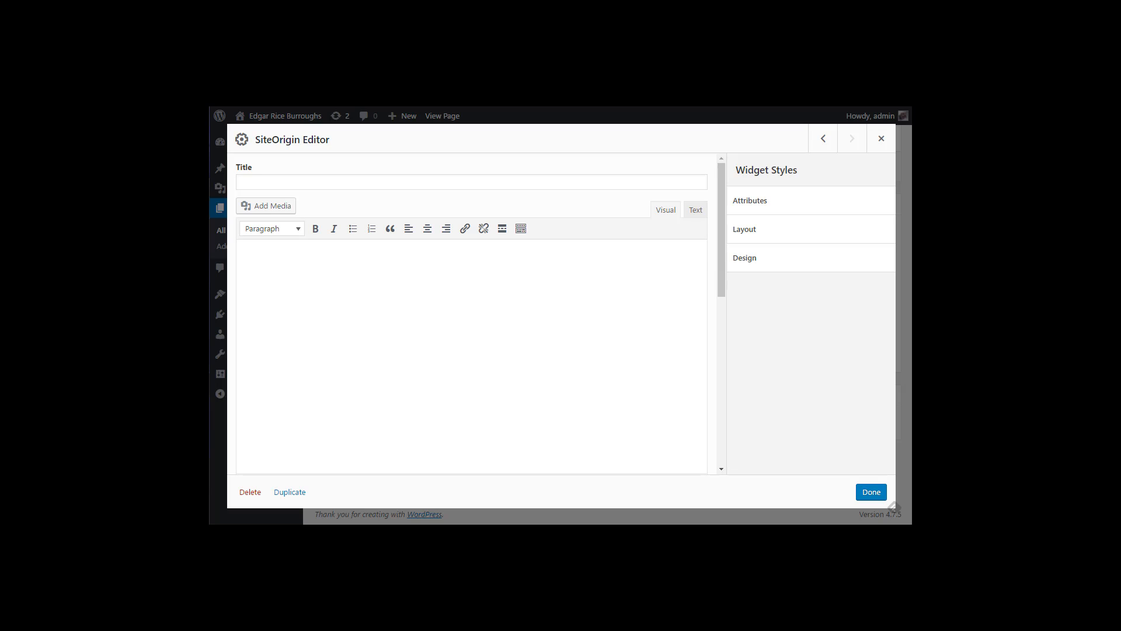
pyautogui.write('Edgar Rice Burroughs (September 1, 1875 – March 19, 1950) was an American writer best known for his creations of the jungle hero Tarzan and the heroic Mars adventurer John Carter, although he produced works in many genres.  Aiming his work at the pulps, Burroughs had his first story, Under the Moons of Mars, serialized by Frank Munsey in the February to July 1912 issues of The All-Story – under the name "Norman Bean" to protect his reputation. Under the Moons of Mars inaugurated the Barsoom series and earned Burroughs US $400 ($9,927 today). It was first published as a book by A. C. McClurg of Chicago in 1917, entitled A Princess of Mars, after three Barsoom sequels had appeared as serials and McClurg had published the first four serial Tarzan novels as books.')
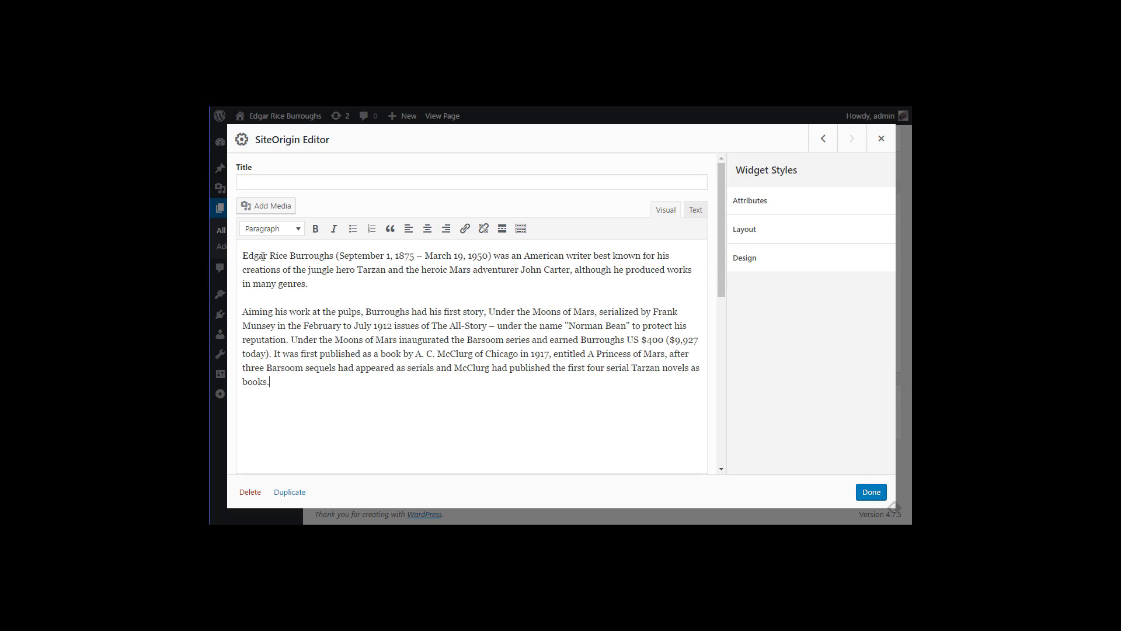
# Step: Upload E-R-Burroughs.jpg and set it as the bottom-left Image widget's picture
pyautogui.click(870, 492)
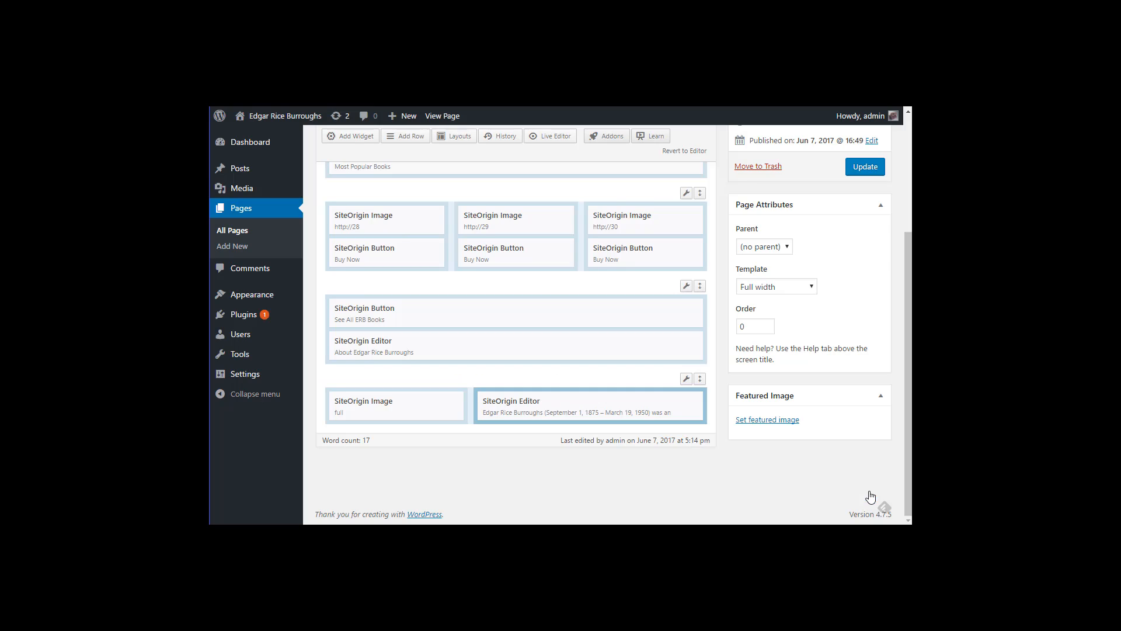
pyautogui.click(392, 404)
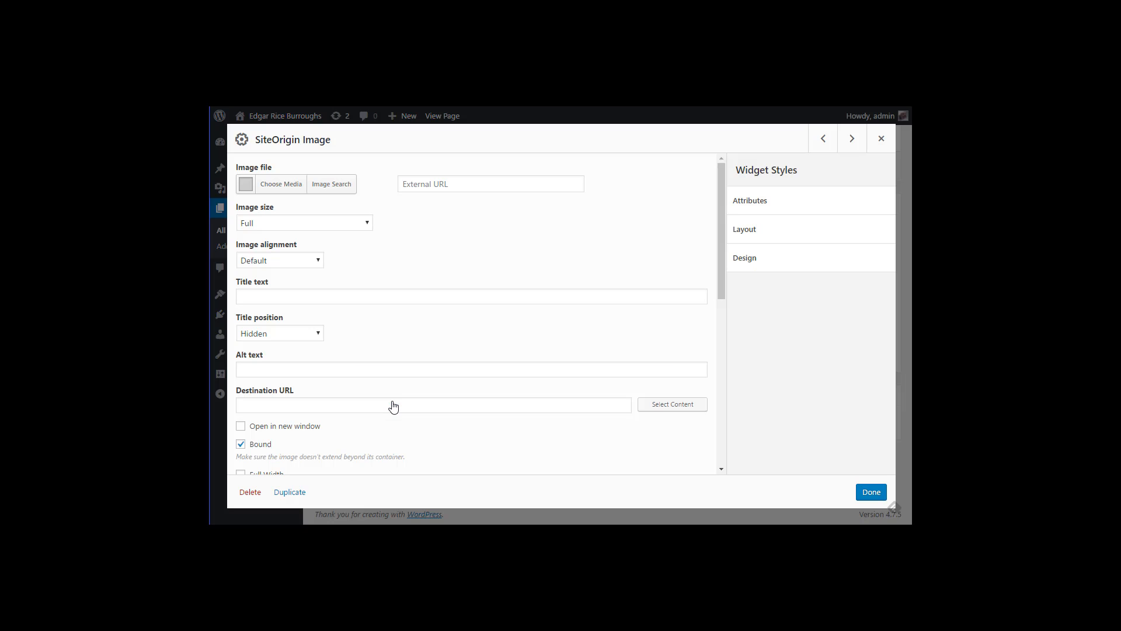
pyautogui.click(271, 184)
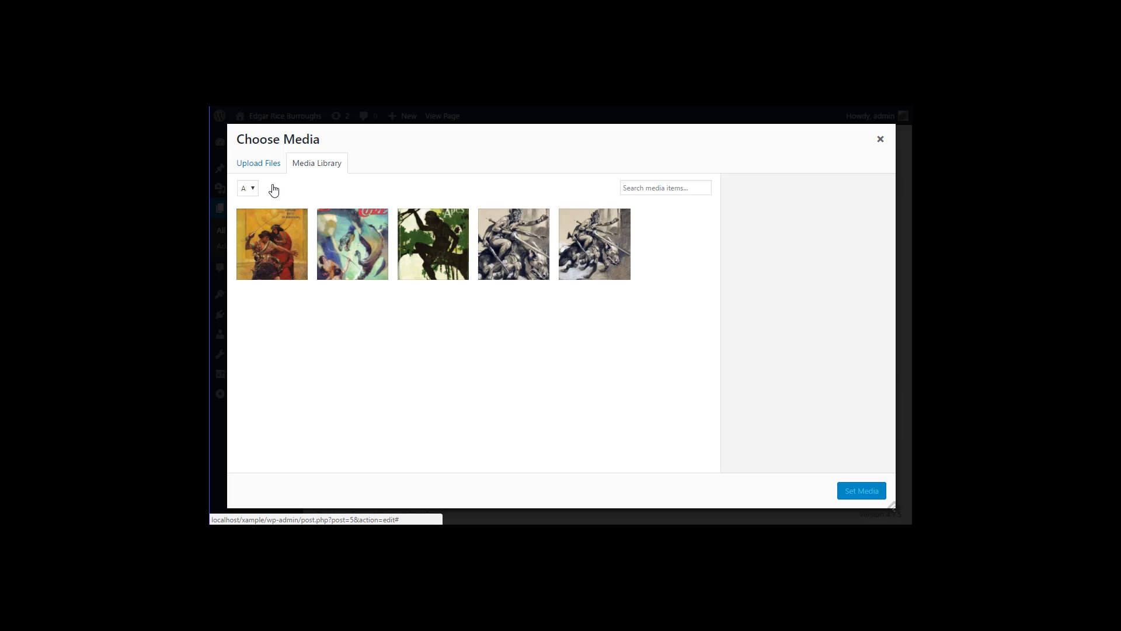
pyautogui.click(267, 166)
pyautogui.click(577, 323)
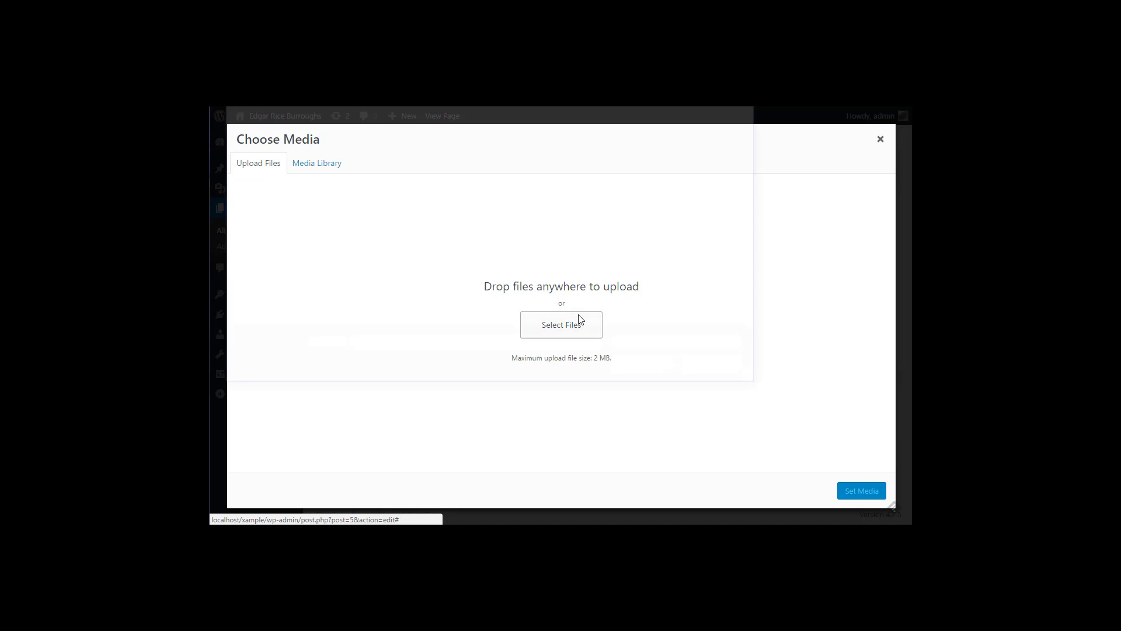
pyautogui.click(621, 167)
pyautogui.click(669, 374)
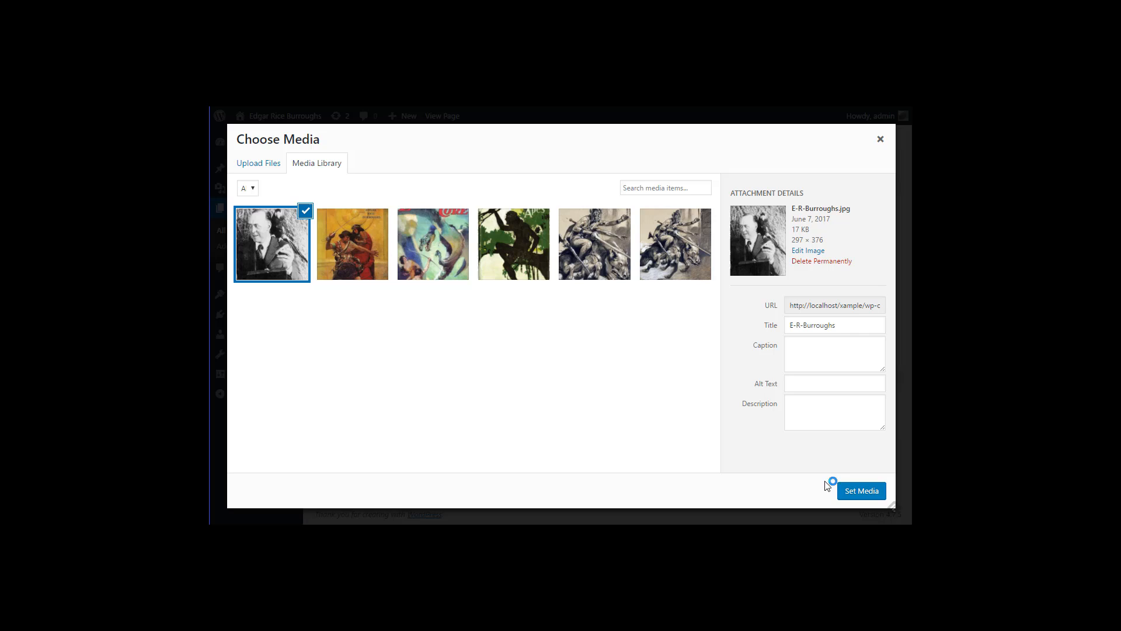
pyautogui.click(854, 491)
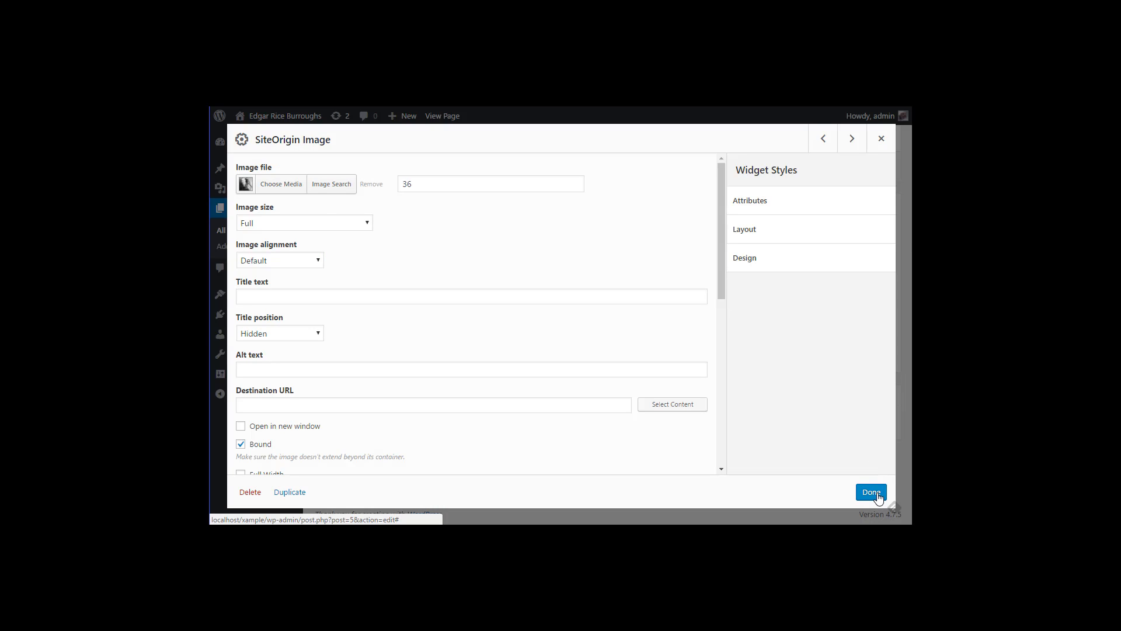
pyautogui.click(872, 493)
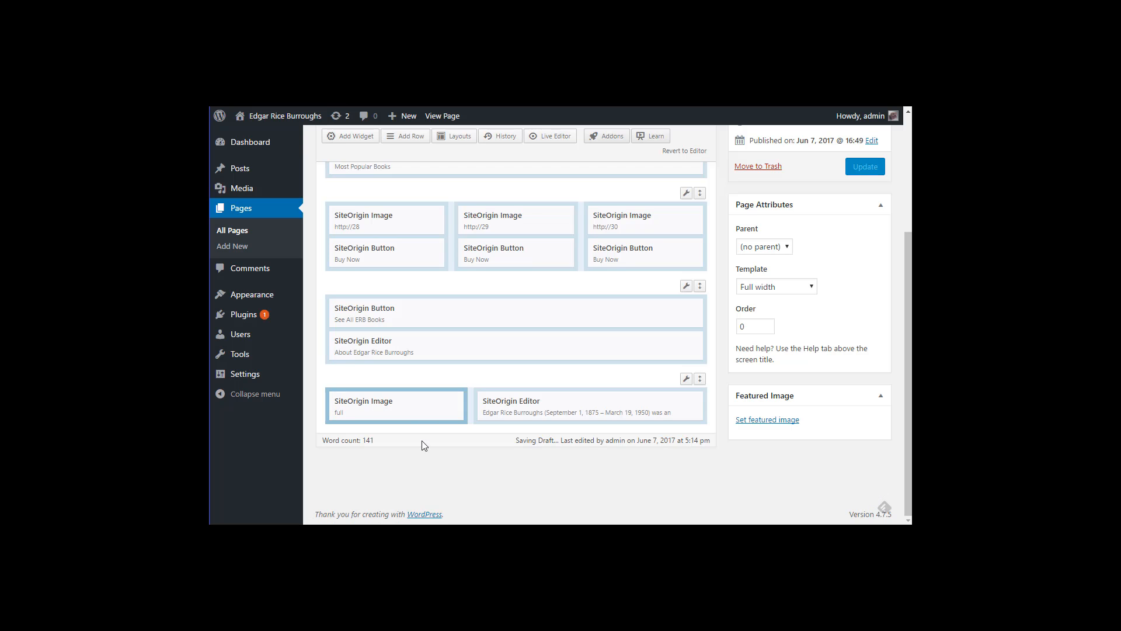
# Step: Update the Home page, check the live portrait beside the biography, then return to editing
pyautogui.click(866, 170)
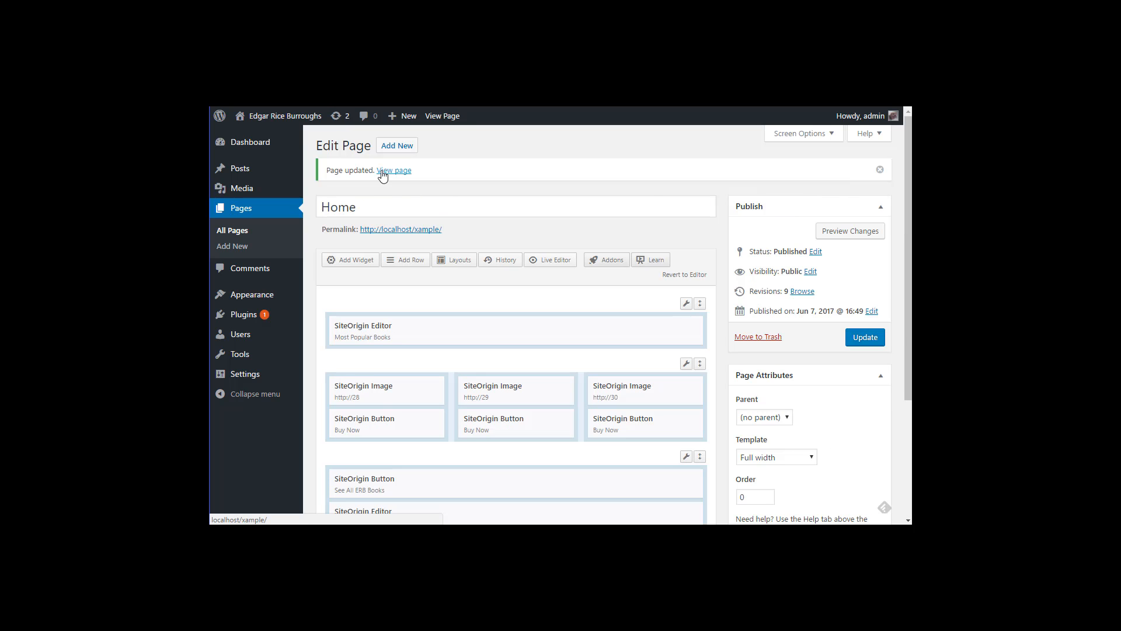
pyautogui.click(382, 171)
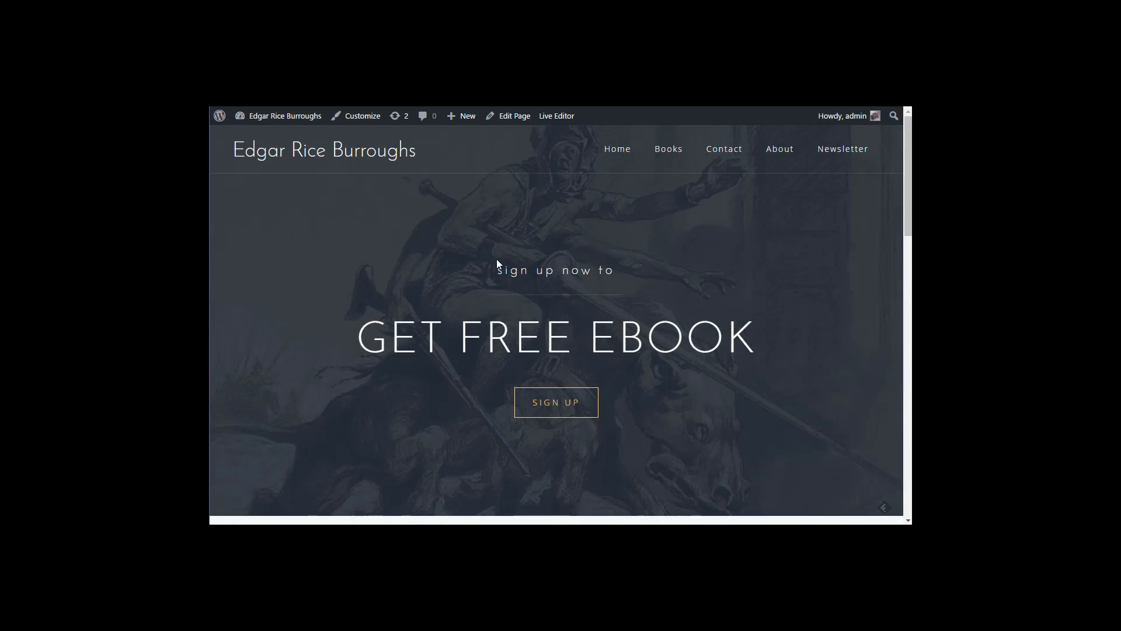
pyautogui.scroll(-15, 563, 318)
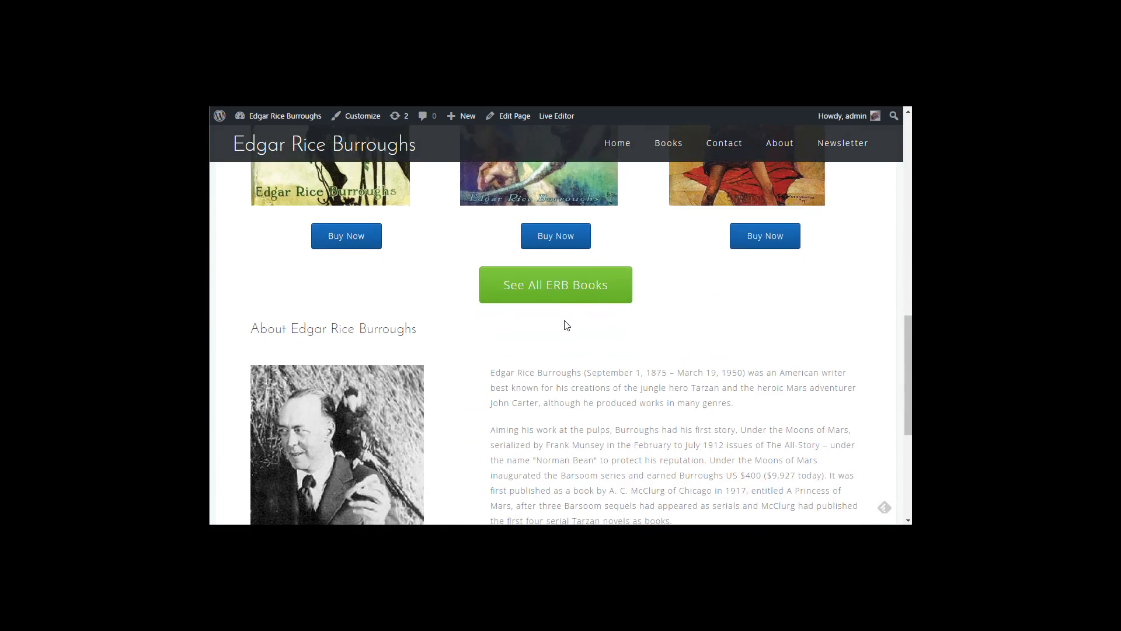
pyautogui.scroll(15, 583, 380)
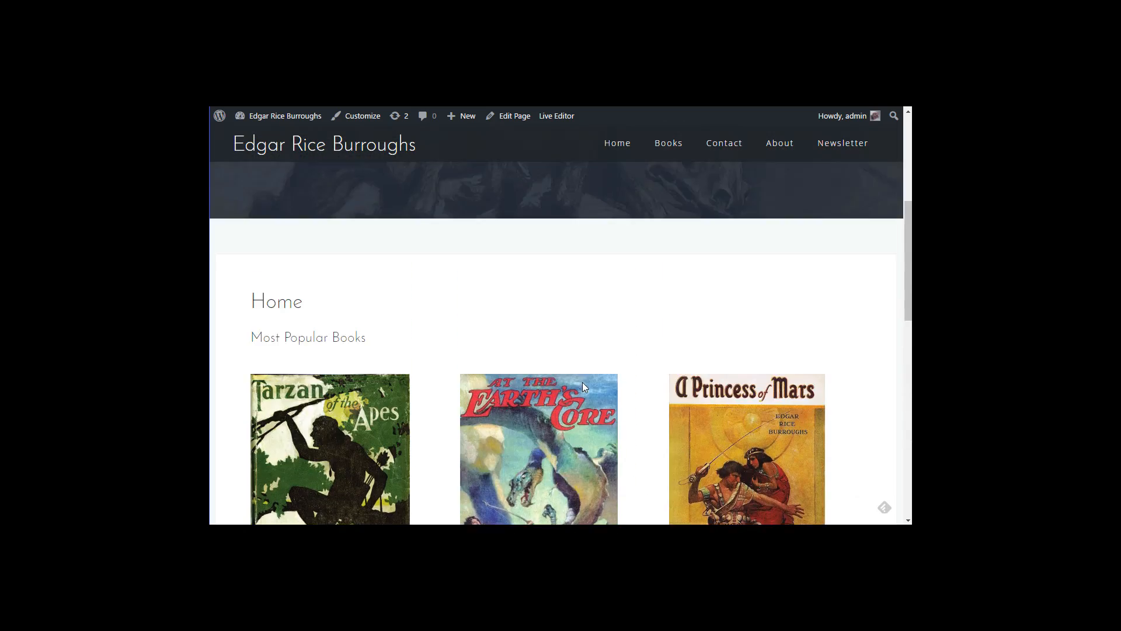
pyautogui.scroll(-3, 223, 520)
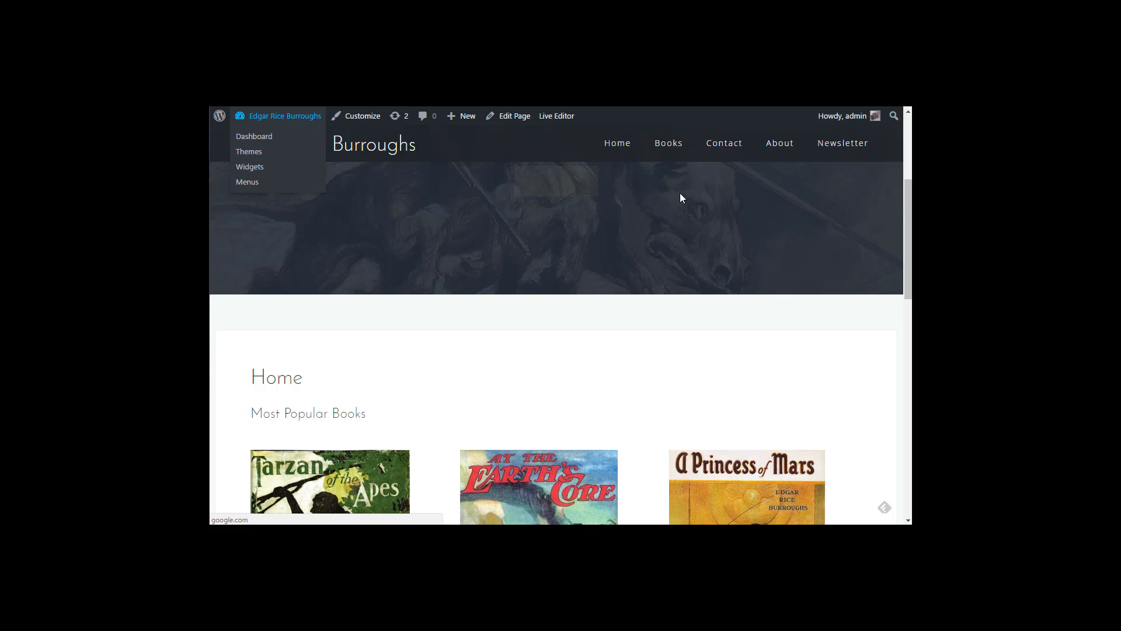
pyautogui.click(519, 120)
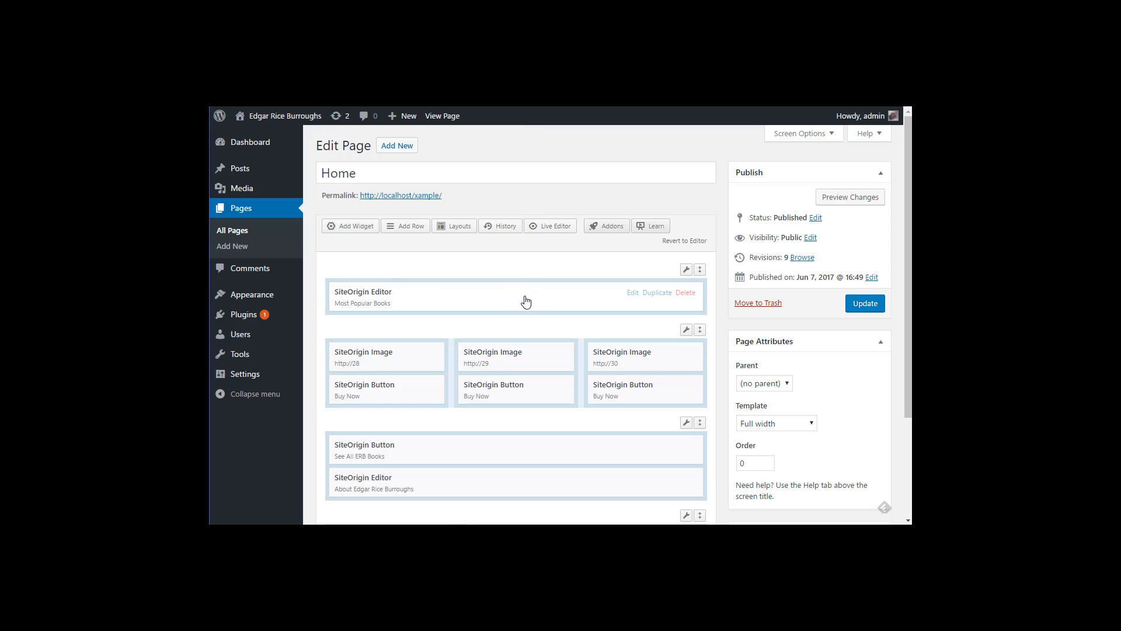
# Step: Delete the 'Home' title from the home page, update it, and view the live page
pyautogui.moveTo(374, 172); pyautogui.dragTo(318, 176)
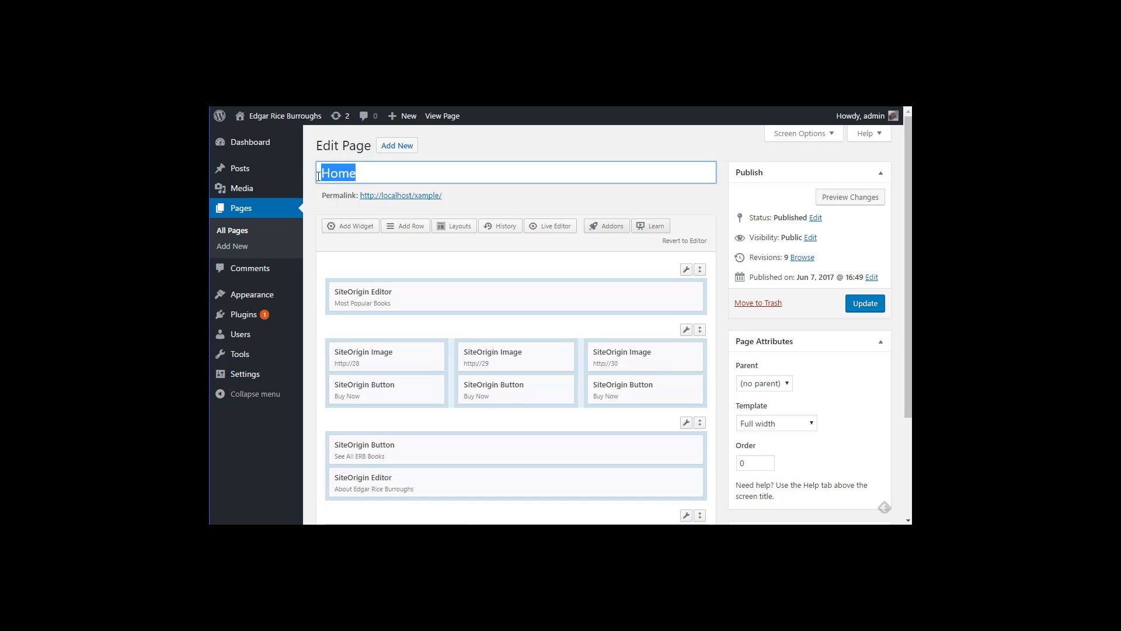
pyautogui.press('BackSpace')
pyautogui.click(856, 304)
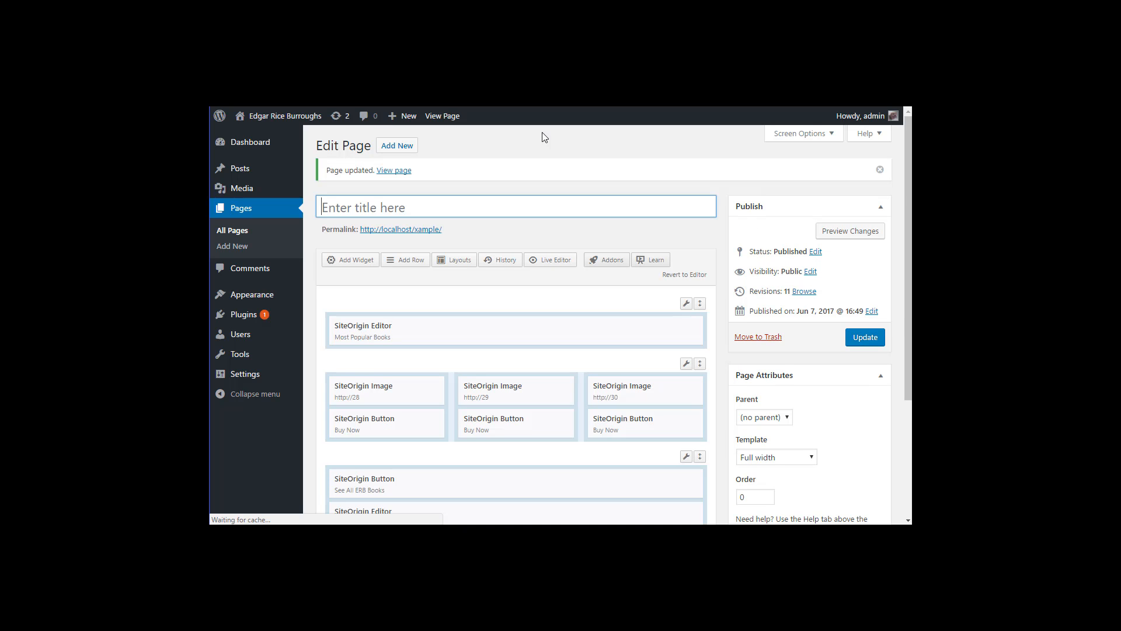
pyautogui.click(383, 177)
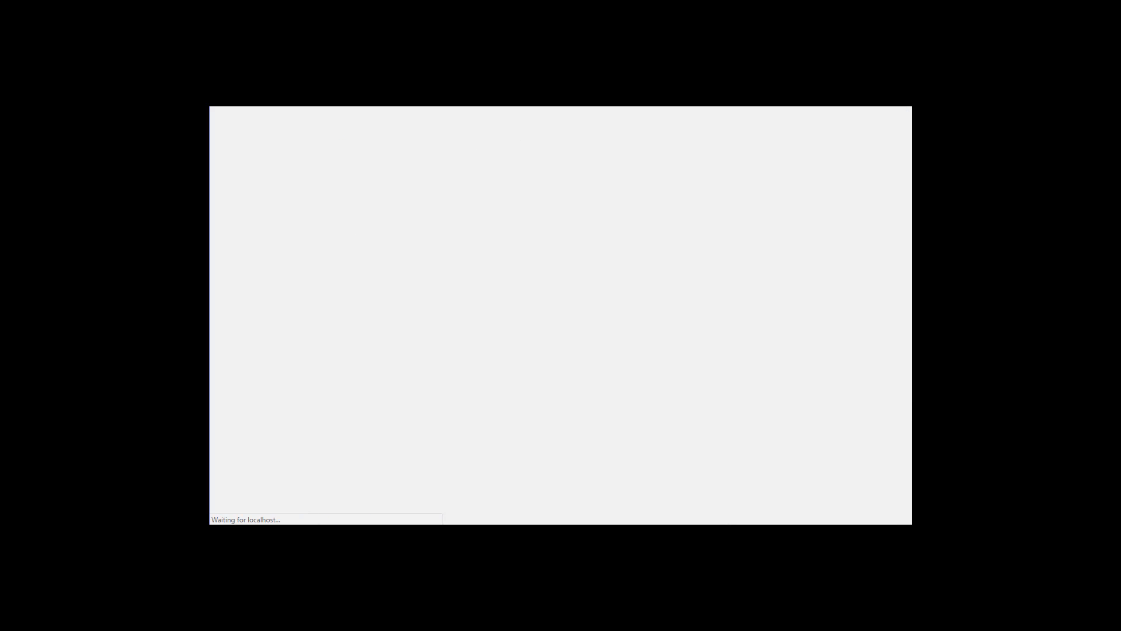
# Step: Scroll the live home page, then narrow the browser window to check the mobile layout
pyautogui.scroll(-3, 483, 306)
pyautogui.scroll(-4, 433, 192)
pyautogui.scroll(3, 457, 244)
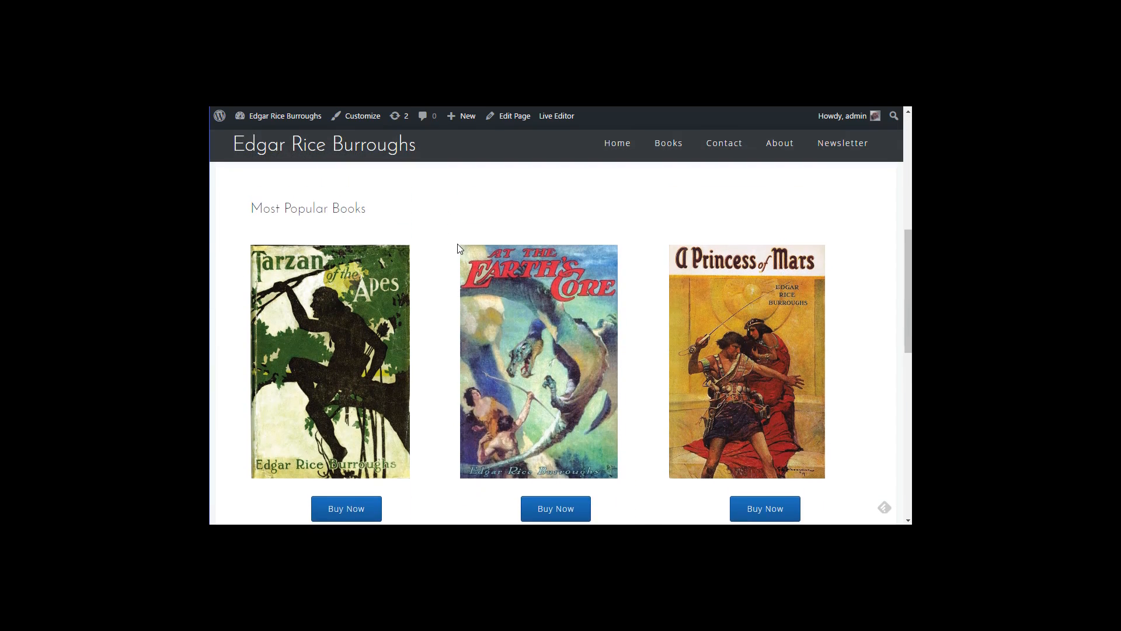
pyautogui.scroll(-2, 433, 275)
pyautogui.scroll(-6, 532, 324)
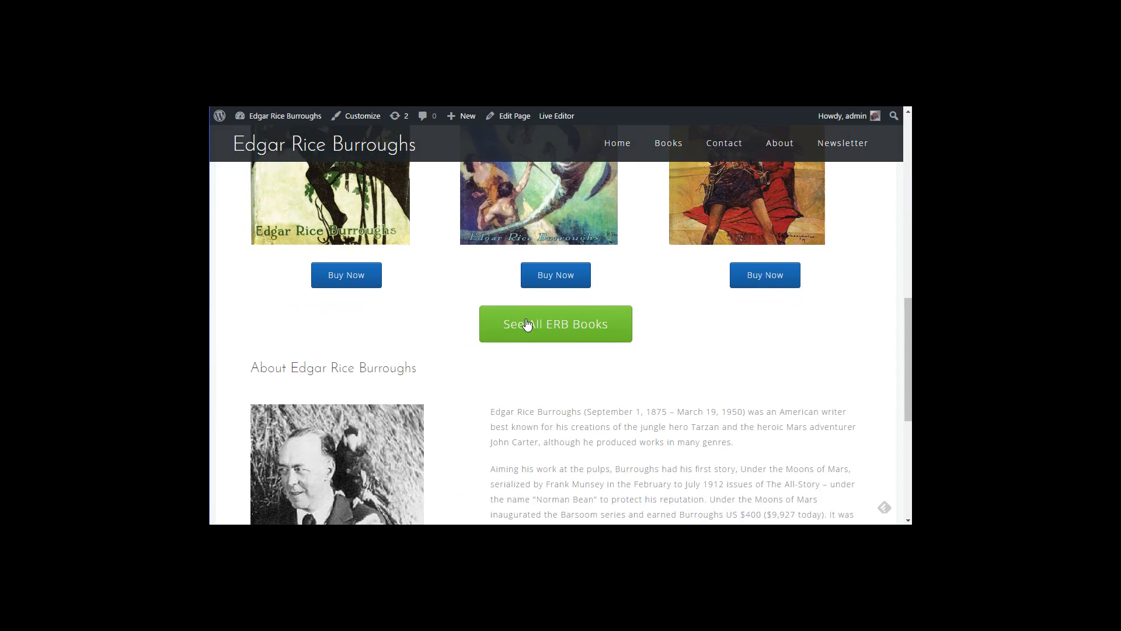
pyautogui.scroll(3, 507, 412)
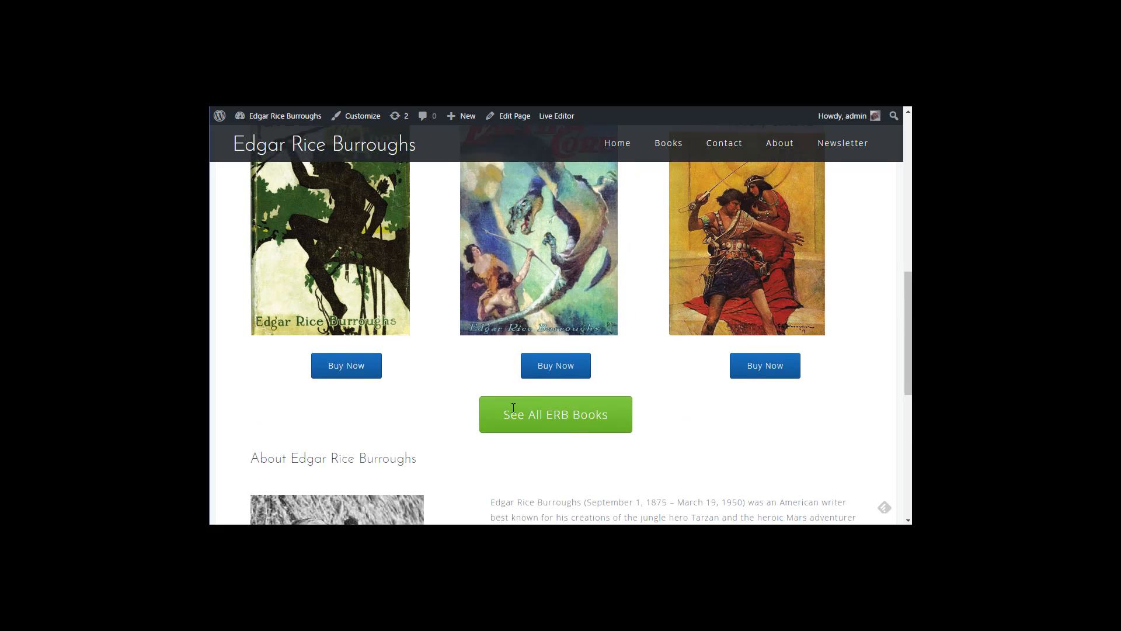
pyautogui.scroll(-1, 493, 388)
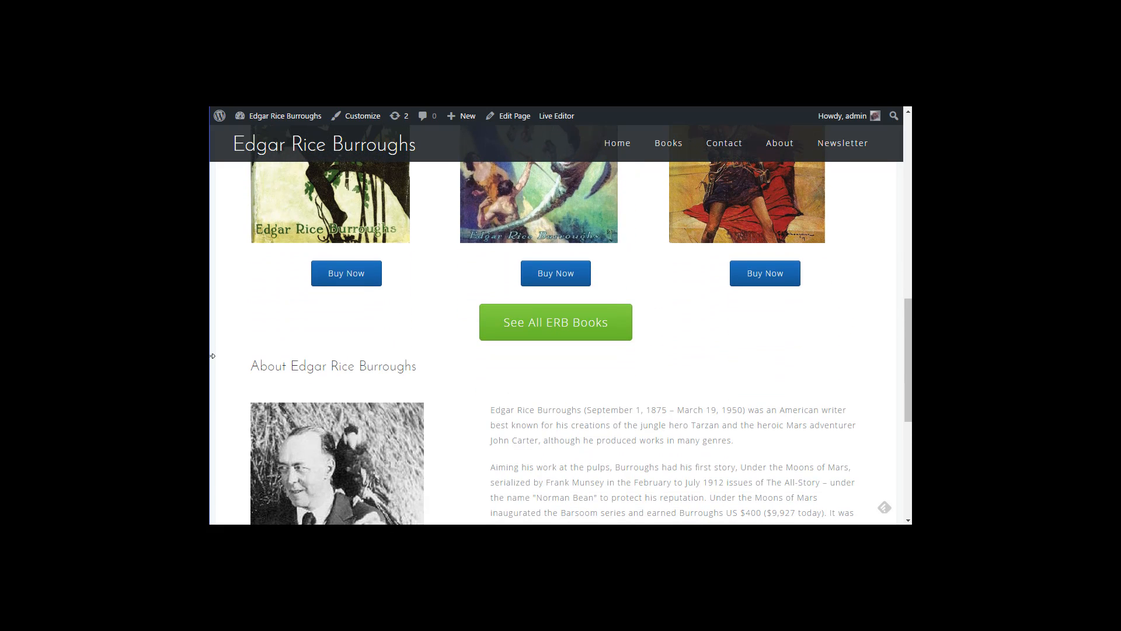
pyautogui.moveTo(212, 355); pyautogui.dragTo(543, 356)
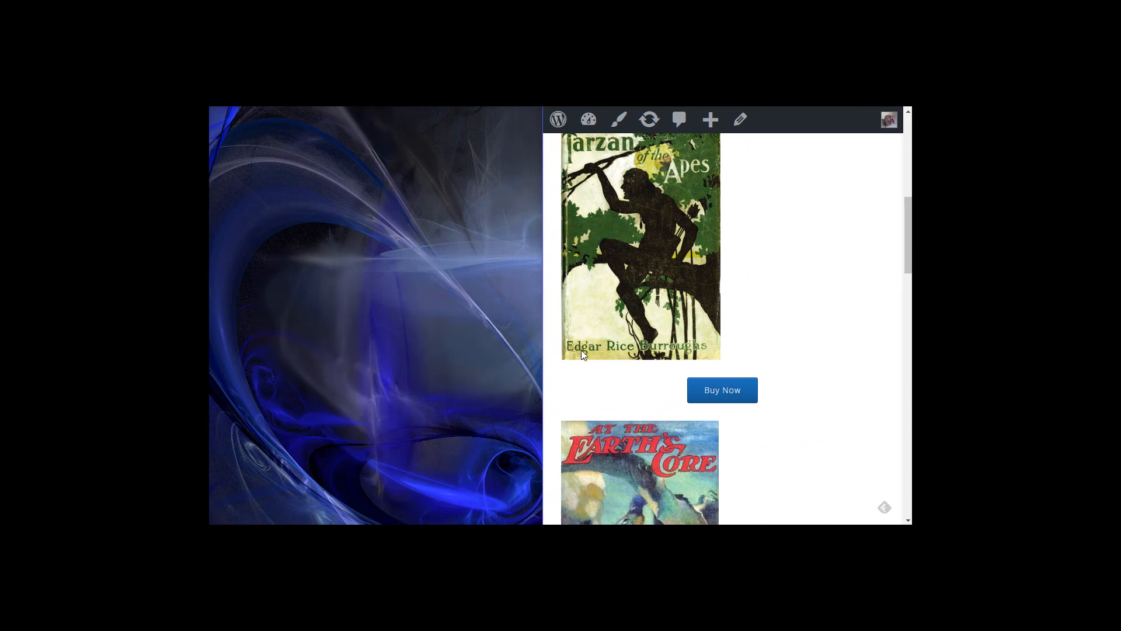
pyautogui.scroll(8, 672, 317)
pyautogui.scroll(-3, 672, 317)
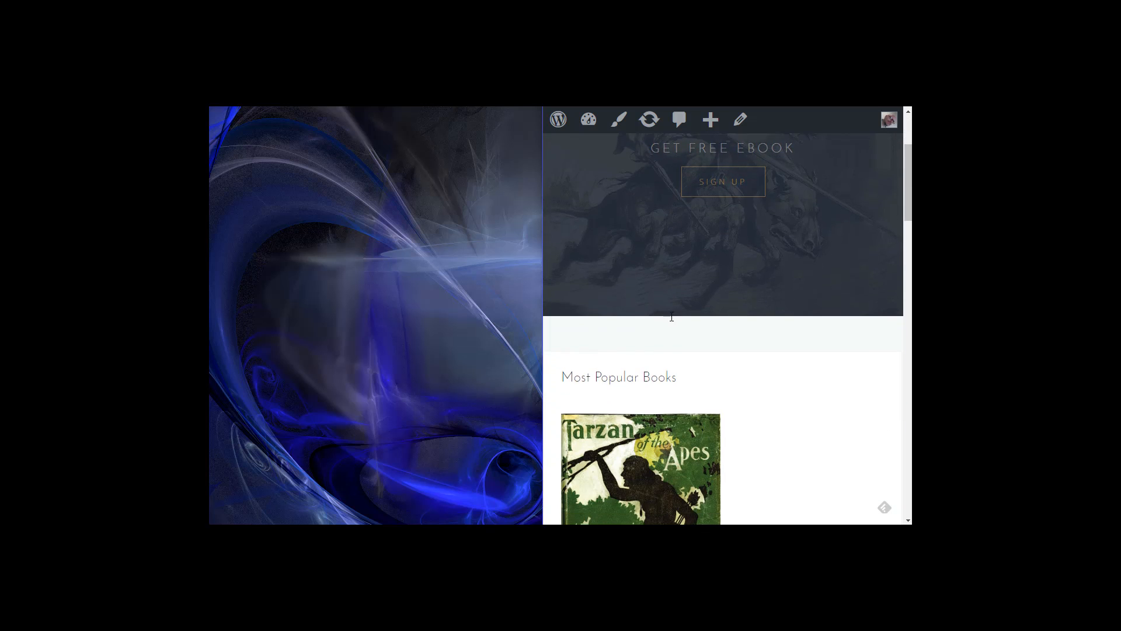
pyautogui.scroll(-15, 671, 317)
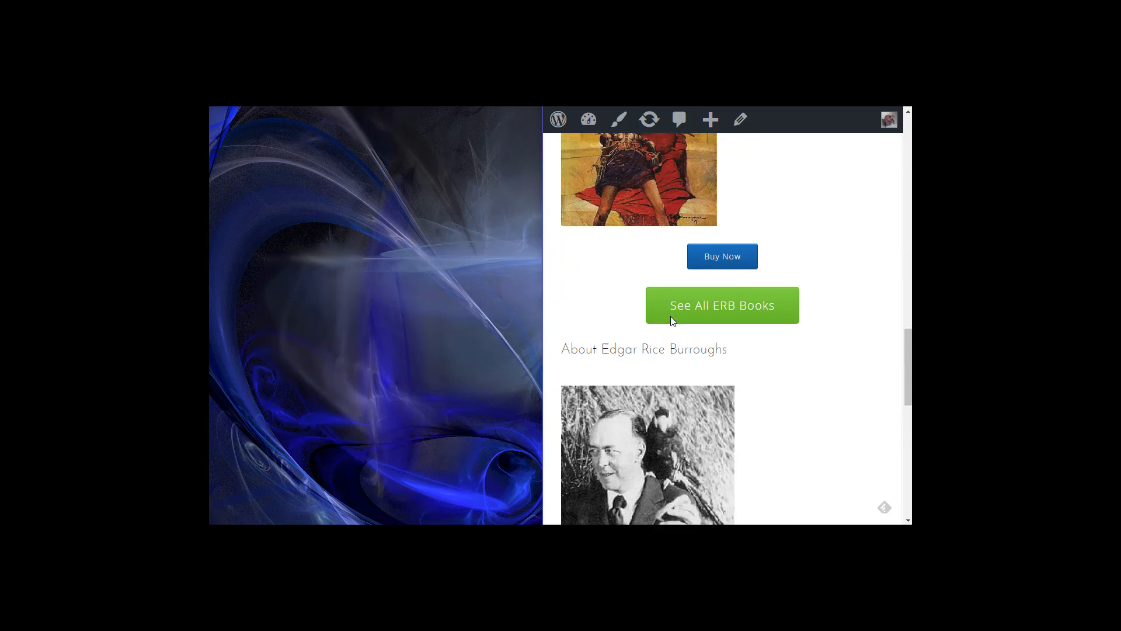
pyautogui.scroll(-2, 672, 320)
# Step: Restore the full-width desktop layout and scroll back to the top of the page
pyautogui.moveTo(543, 281); pyautogui.dragTo(213, 303)
pyautogui.scroll(7, 657, 319)
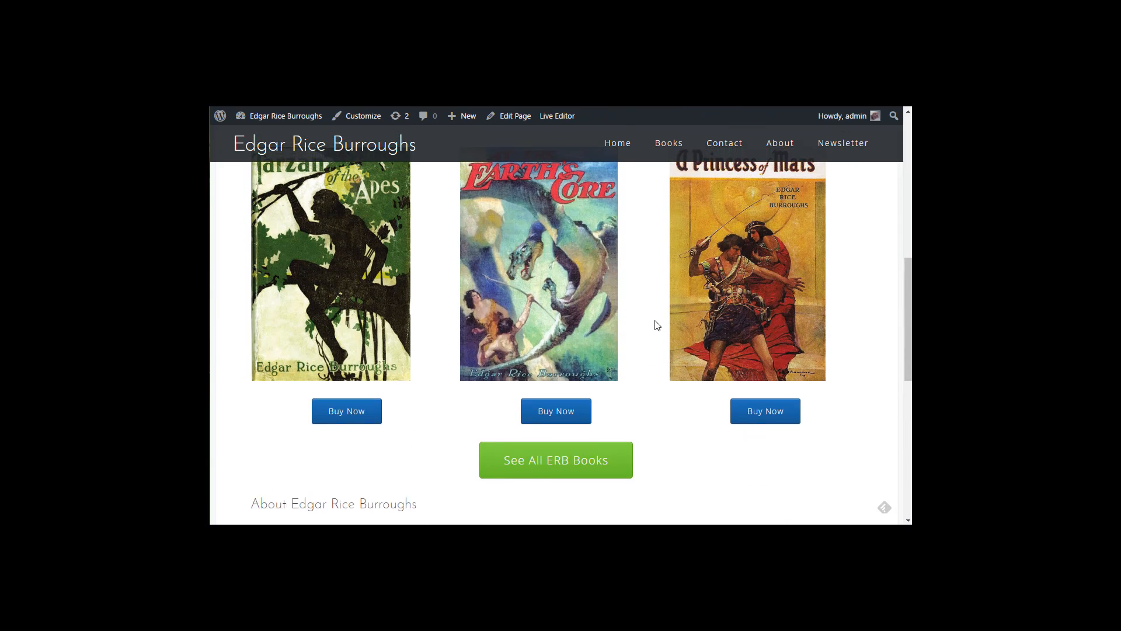
pyautogui.scroll(5, 657, 336)
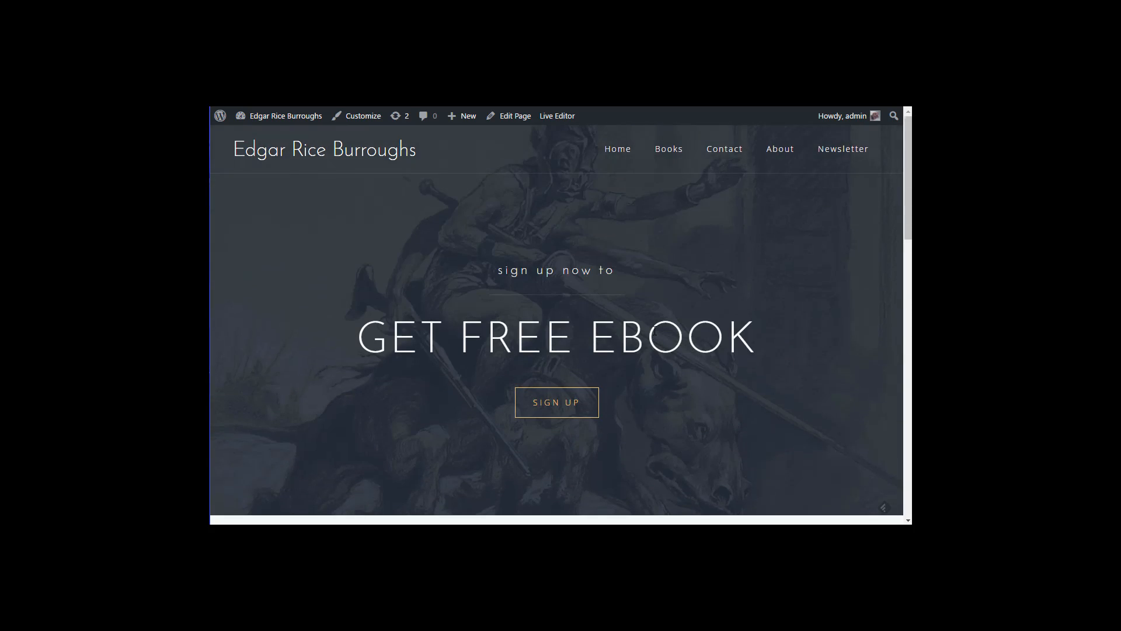
pyautogui.scroll(-4, 657, 336)
pyautogui.scroll(-8, 657, 336)
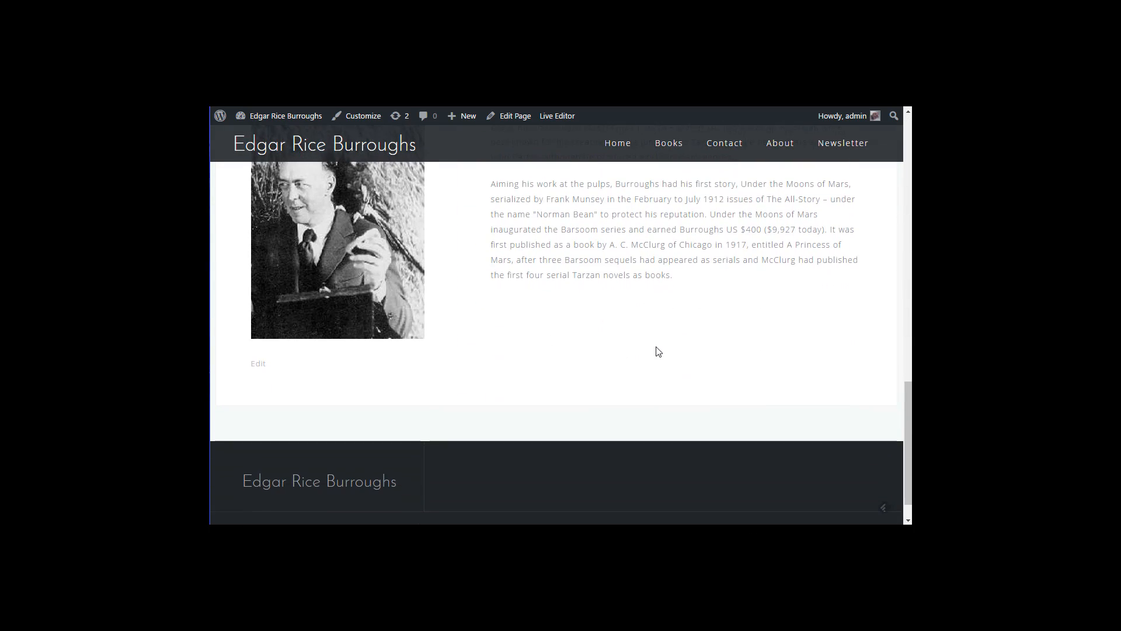
pyautogui.scroll(4, 658, 351)
pyautogui.scroll(5, 659, 352)
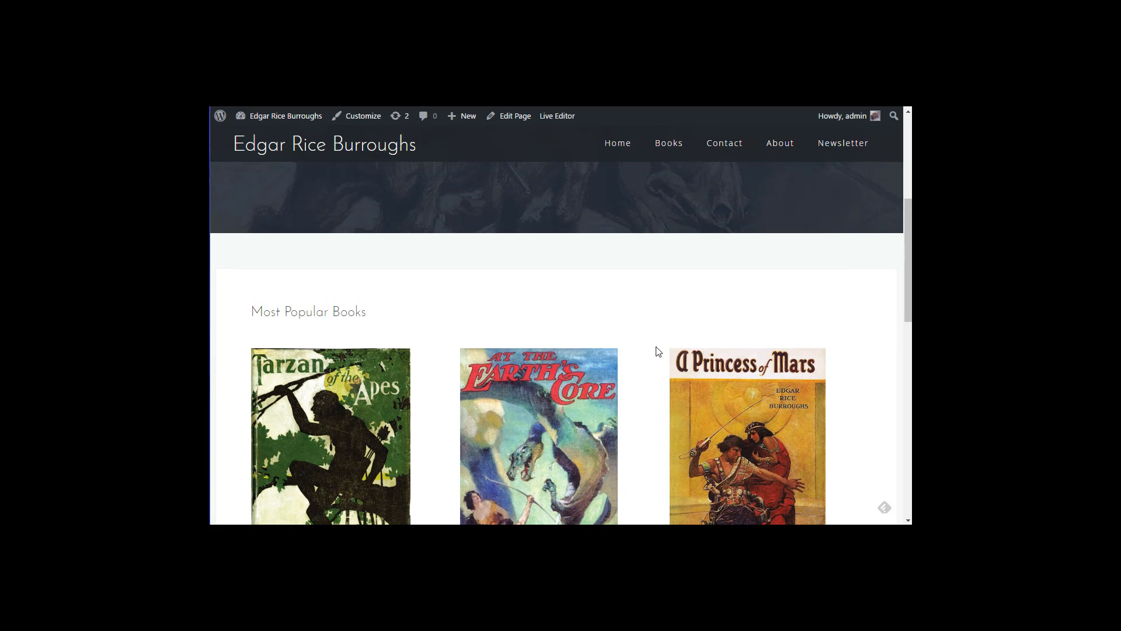
pyautogui.scroll(3, 658, 351)
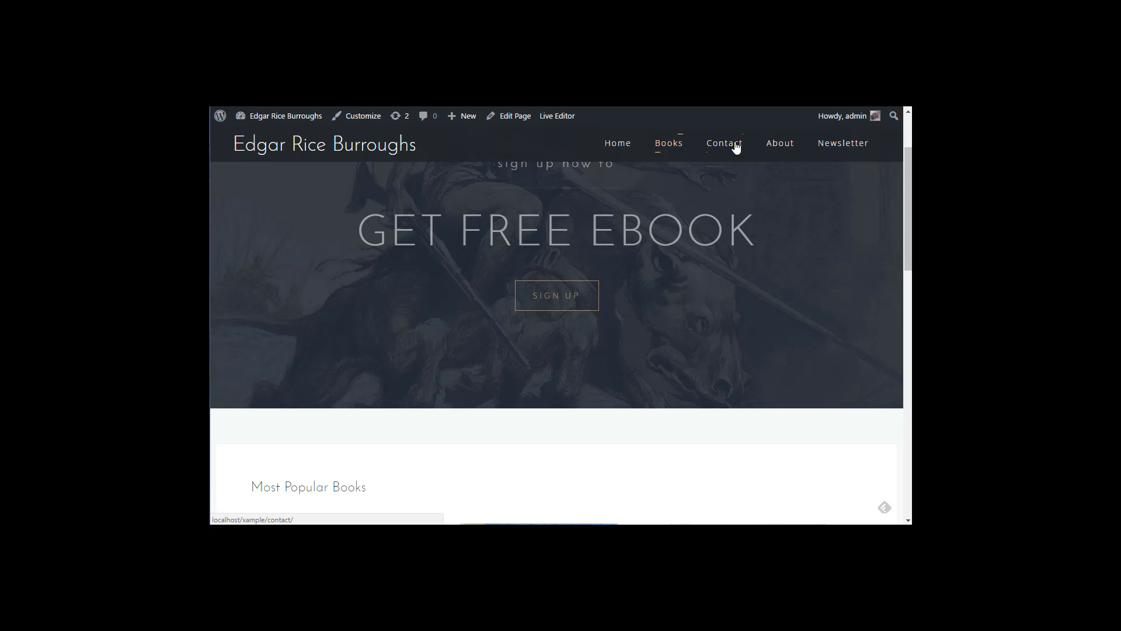
# Step: Open the About page in the editor, set its template to Full width, and switch to Page Builder
pyautogui.click(776, 149)
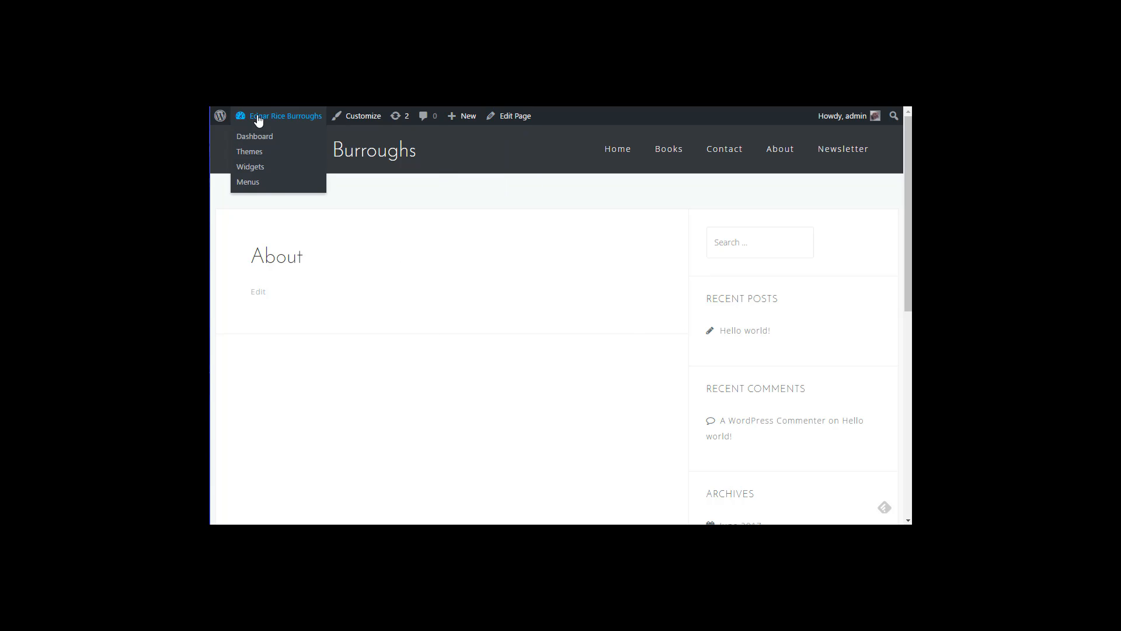
pyautogui.click(513, 117)
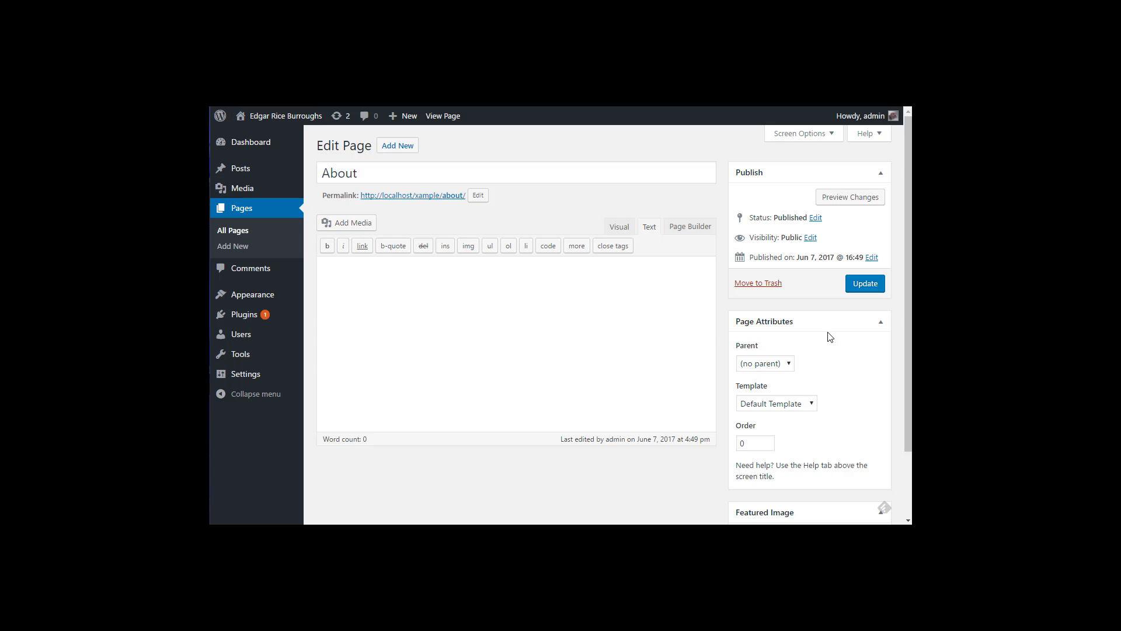
pyautogui.click(782, 403)
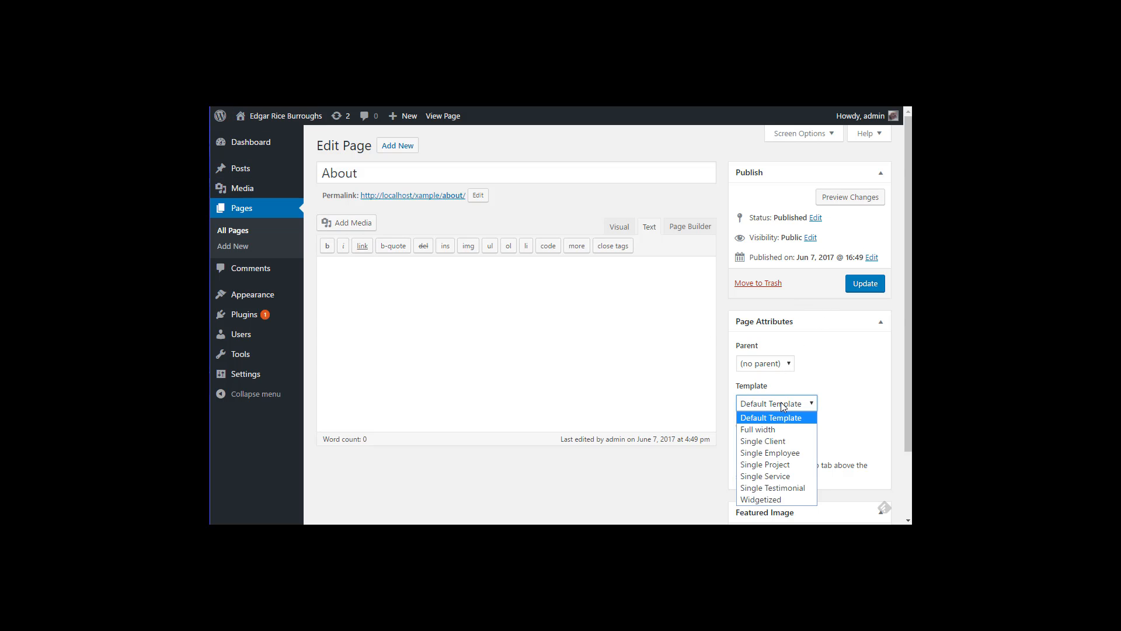
pyautogui.click(763, 430)
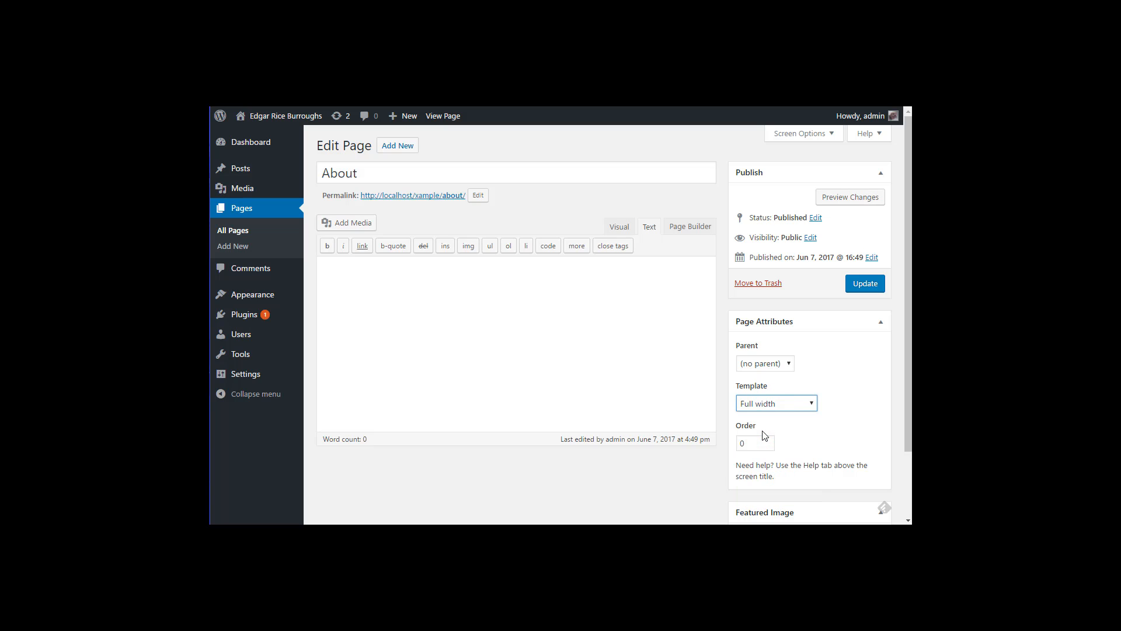
pyautogui.click(691, 228)
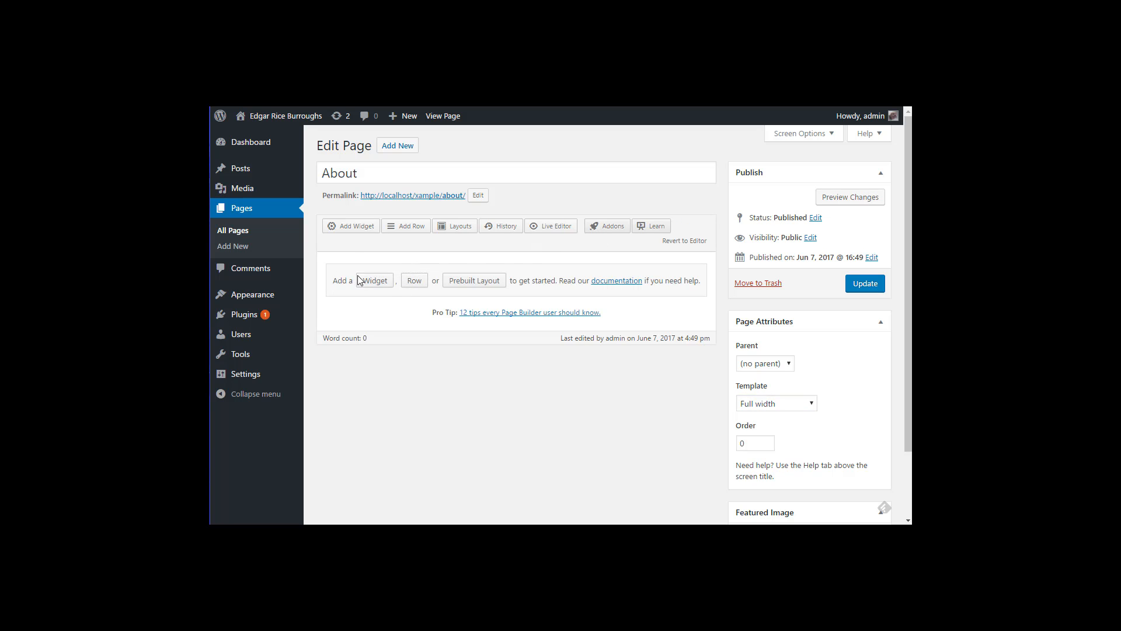
# Step: Insert a two-column row with Golden (0.618) ratio ordered right to left
pyautogui.click(413, 283)
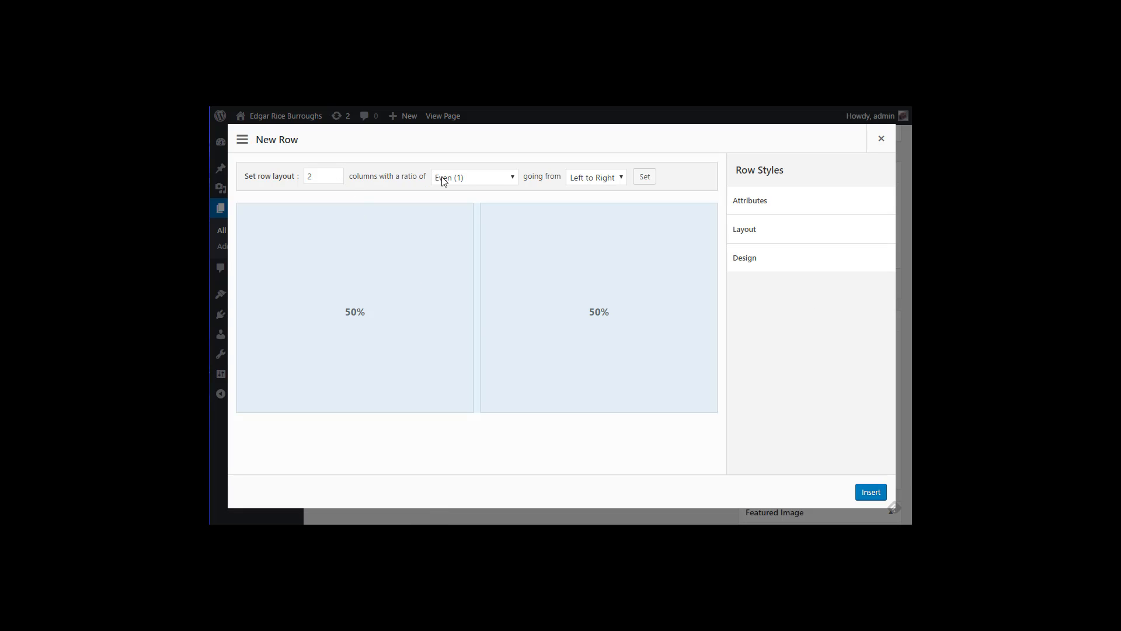
pyautogui.click(498, 182)
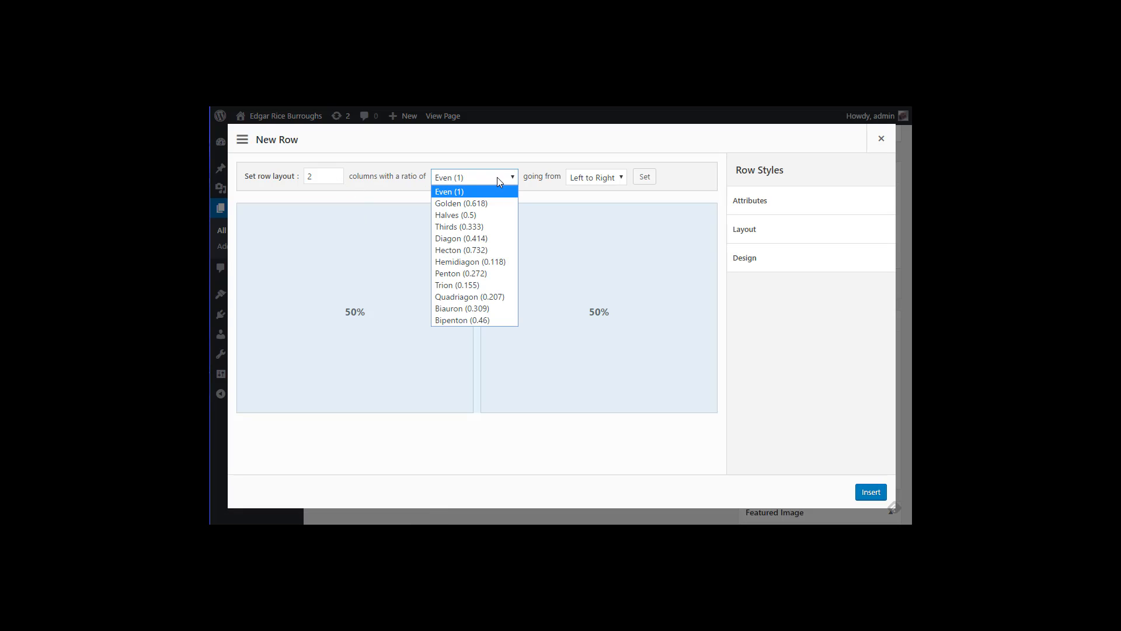
pyautogui.click(479, 202)
pyautogui.click(610, 177)
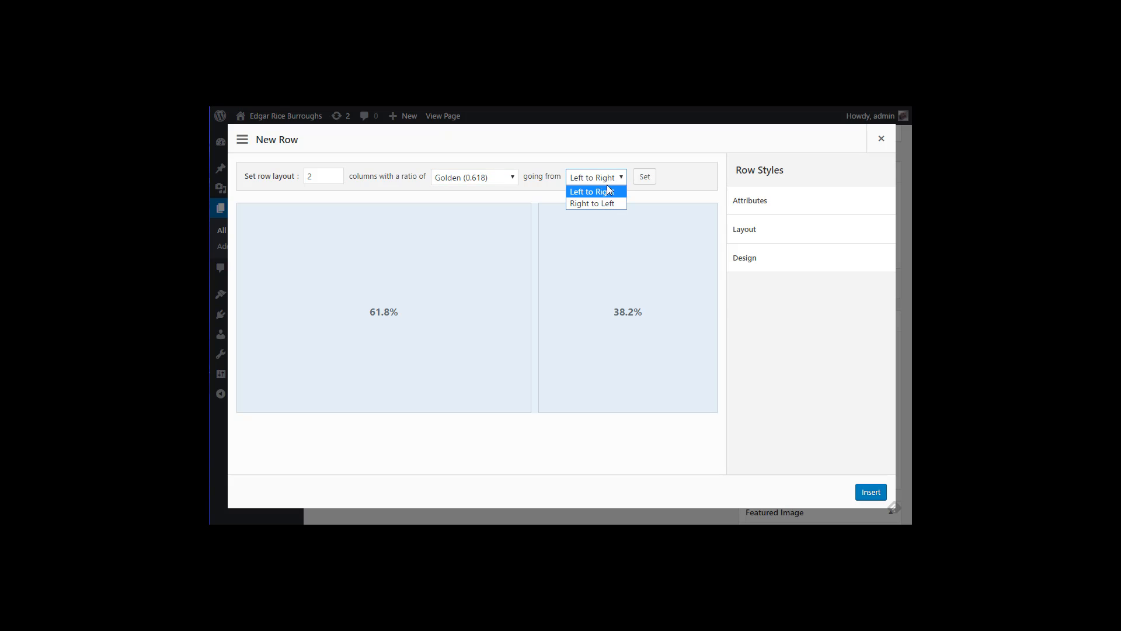
pyautogui.click(604, 205)
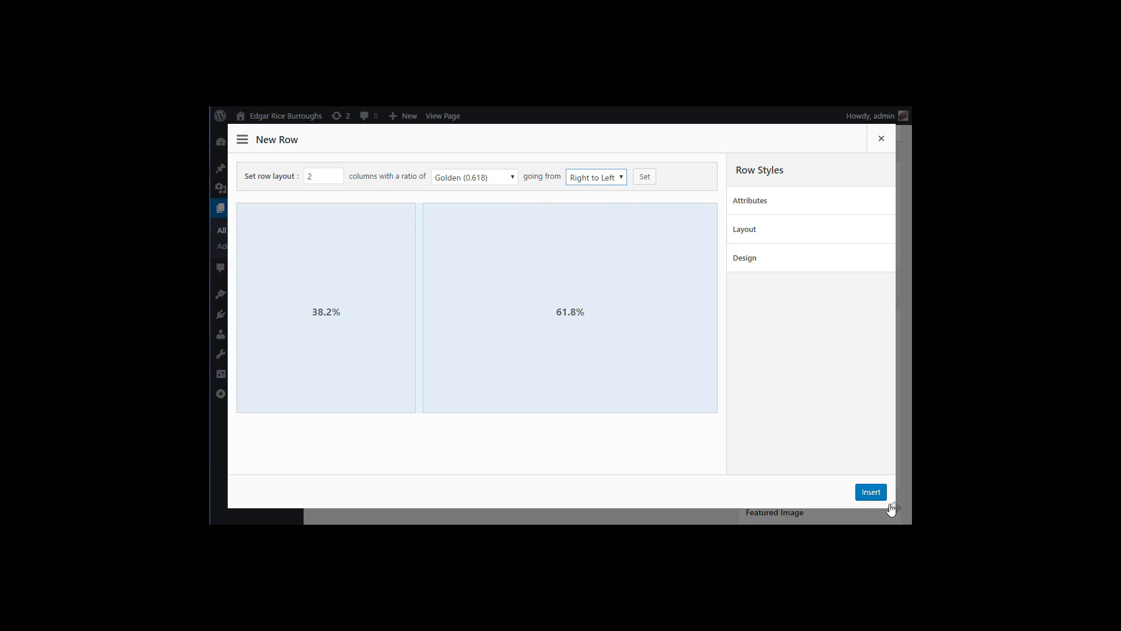
pyautogui.click(871, 492)
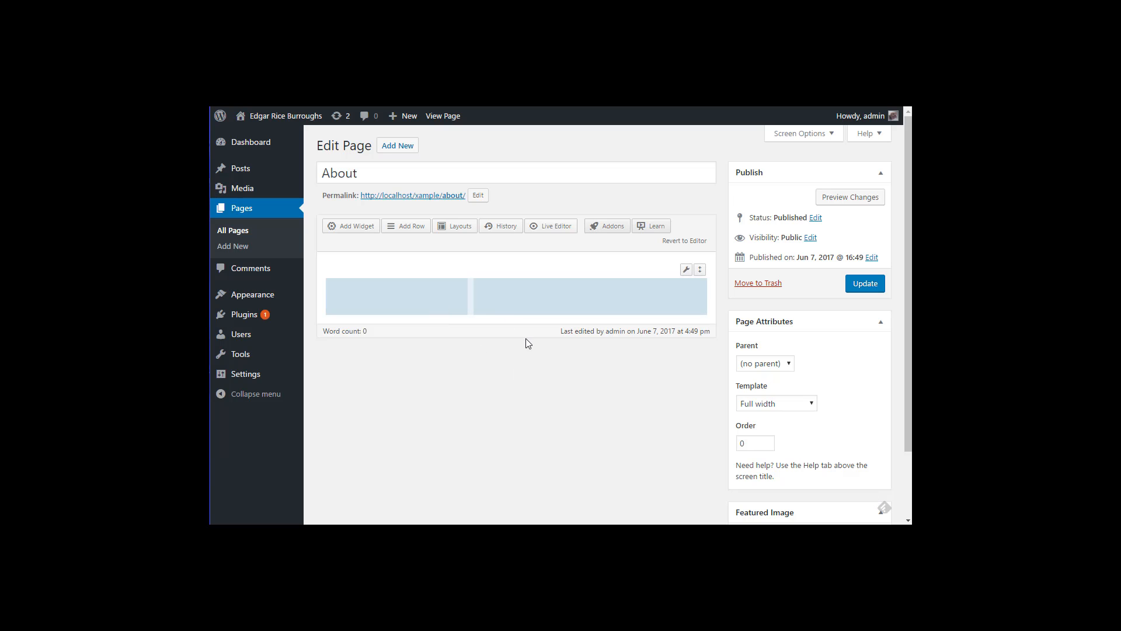
# Step: Add a SiteOrigin Image widget to the left cell and a SiteOrigin Editor widget to the right
pyautogui.click(419, 299)
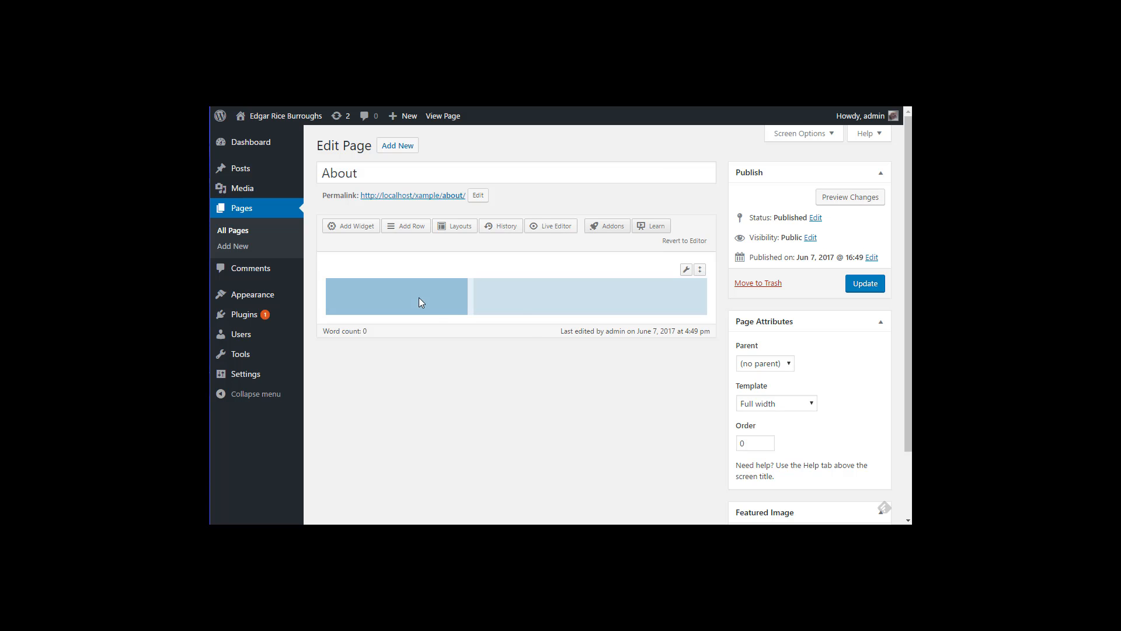
pyautogui.rightClick(419, 299)
pyautogui.click(448, 368)
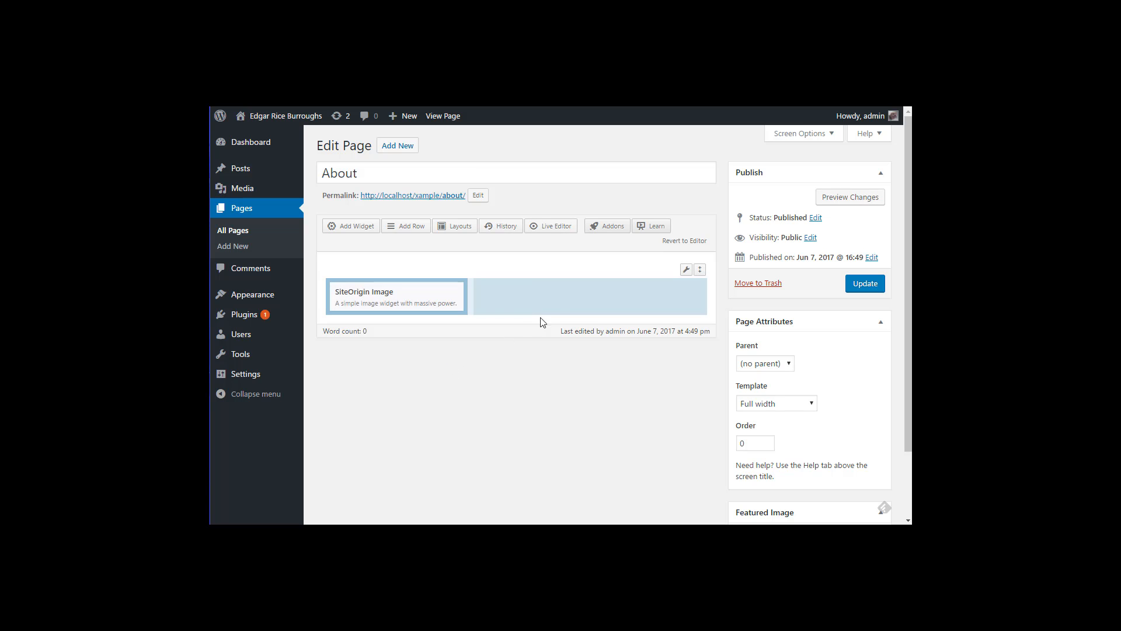
pyautogui.click(557, 297)
pyautogui.rightClick(556, 297)
pyautogui.click(581, 356)
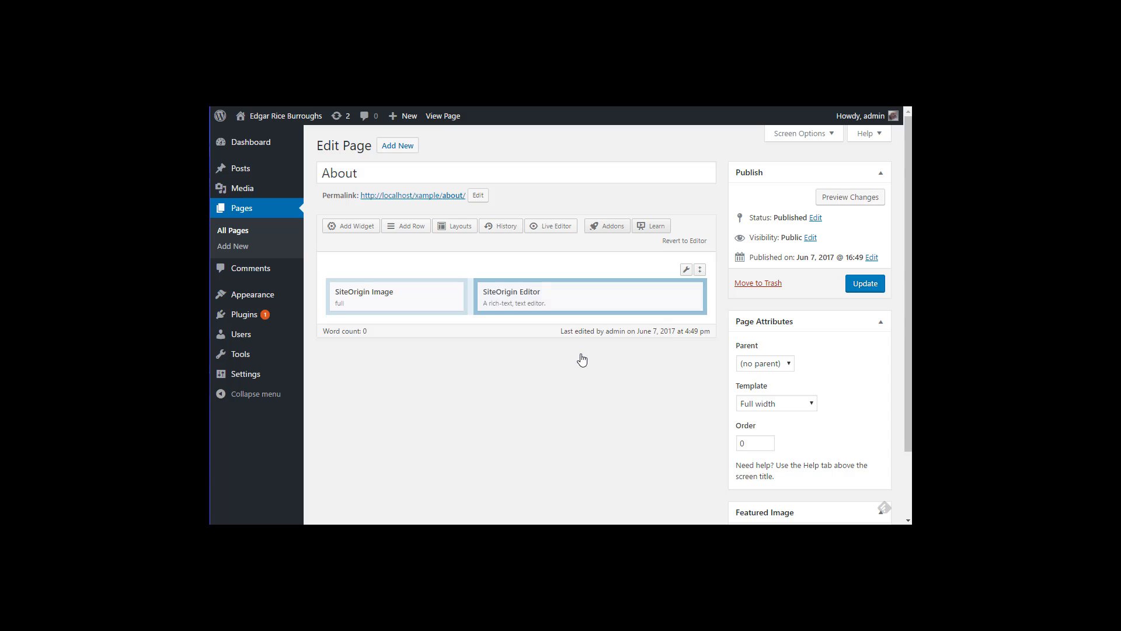
pyautogui.click(365, 174)
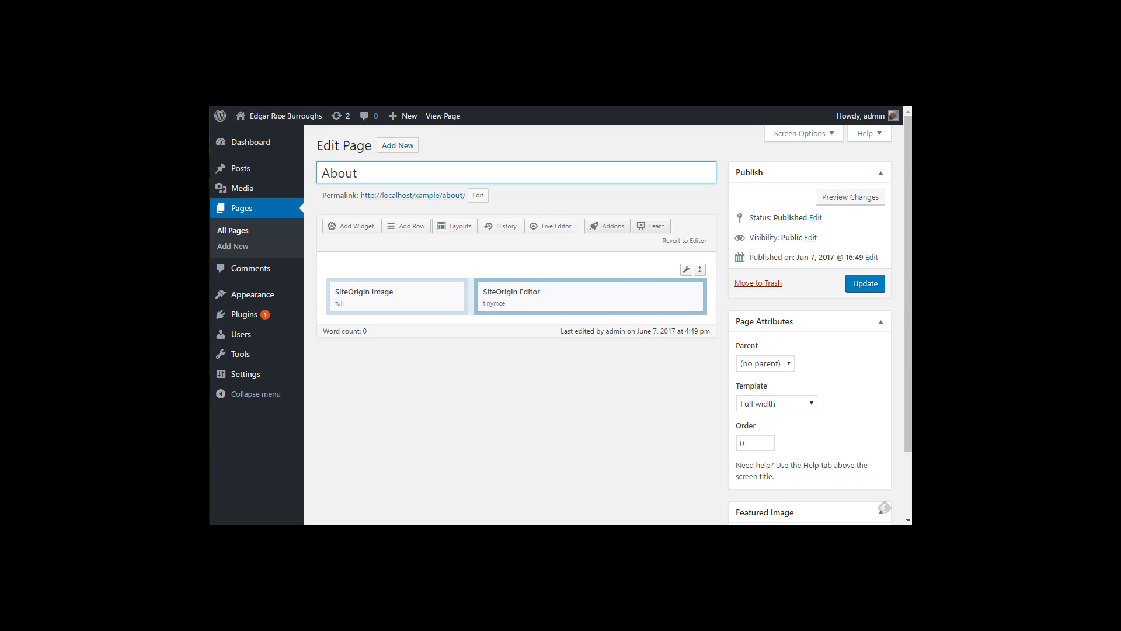
pyautogui.moveTo(531, 284)
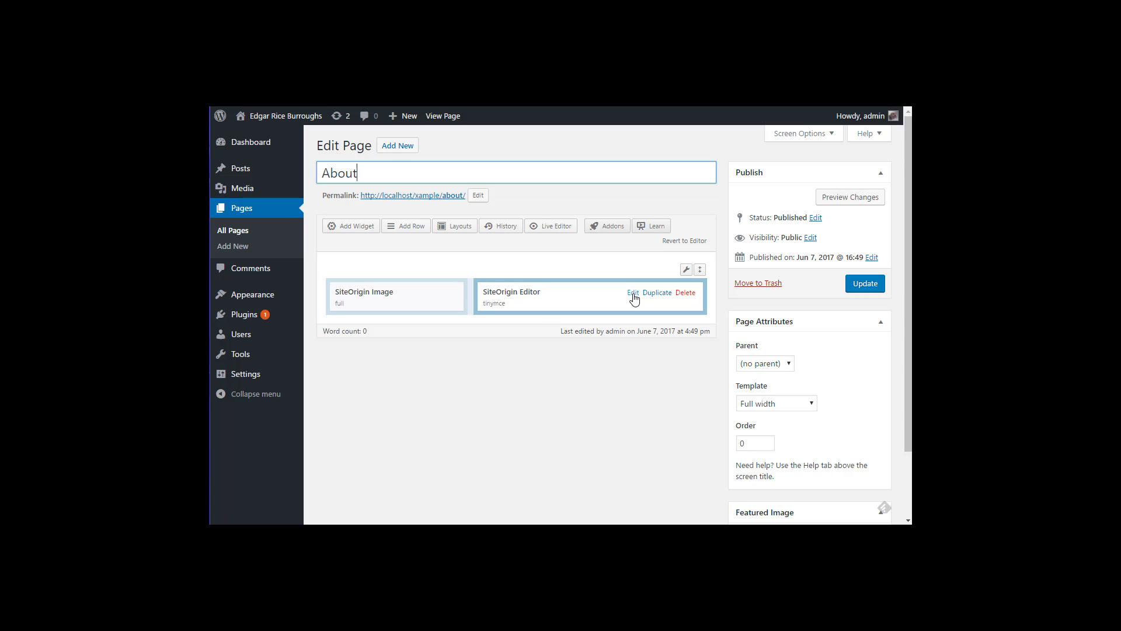
# Step: Paste the Edgar Rice Burroughs biography into the SiteOrigin Editor widget and close it with Done
pyautogui.click(635, 295)
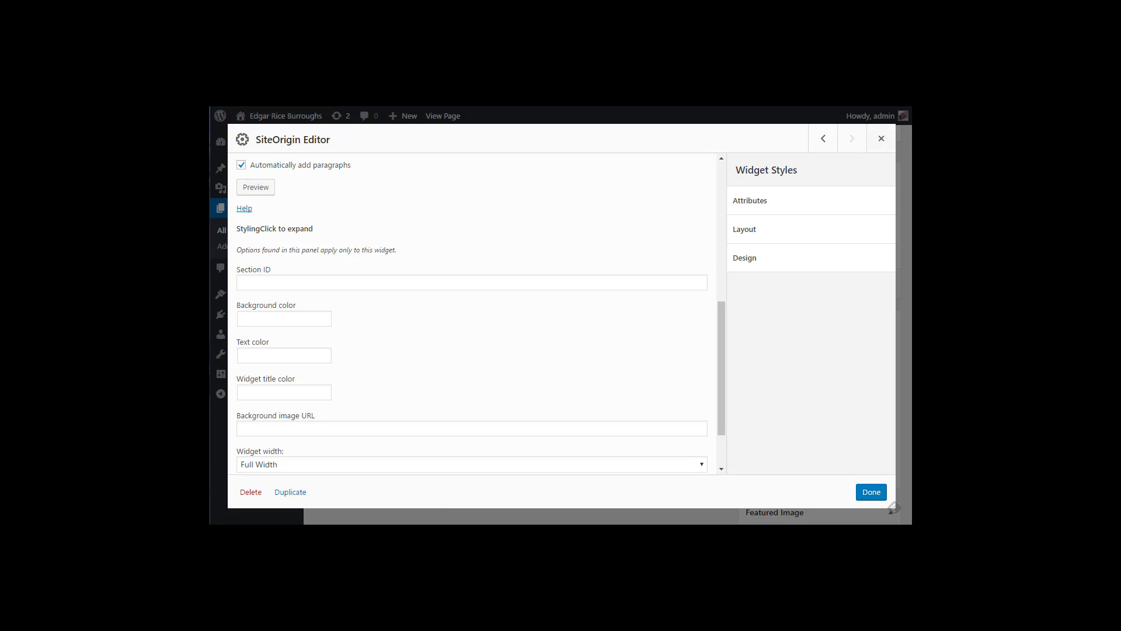
pyautogui.click(882, 138)
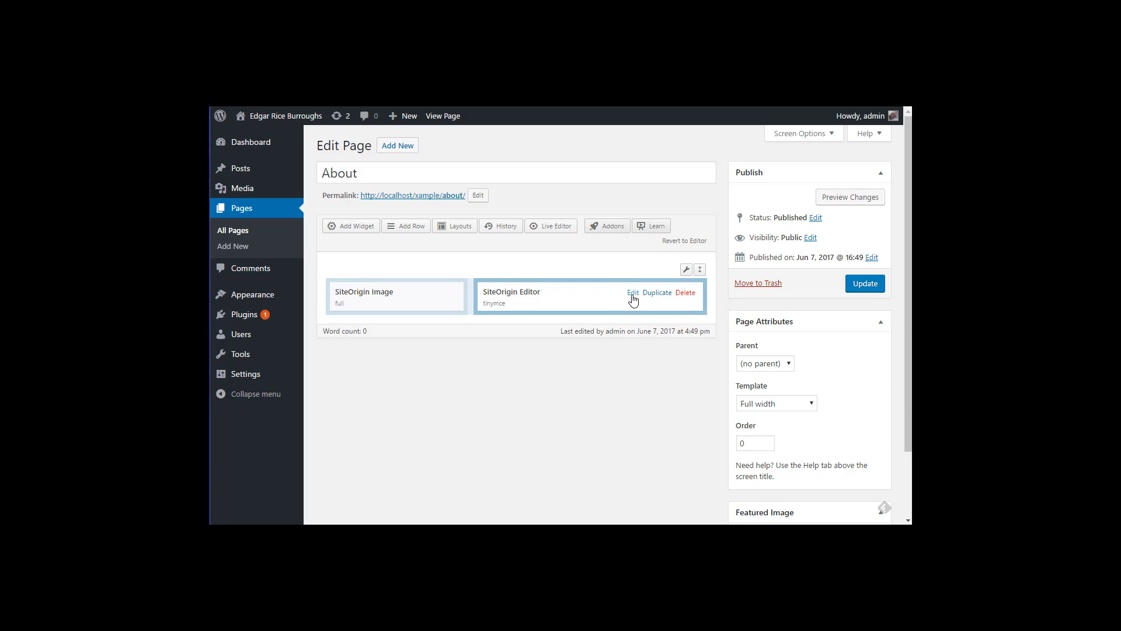
pyautogui.click(634, 298)
pyautogui.scroll(-2, 543, 292)
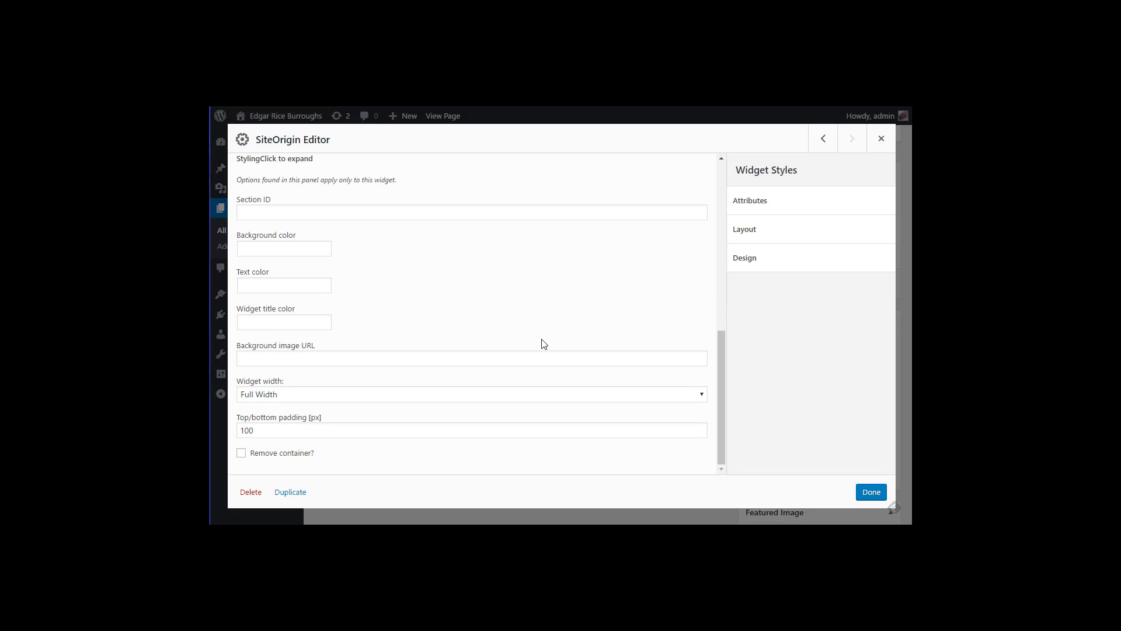
pyautogui.scroll(6, 543, 341)
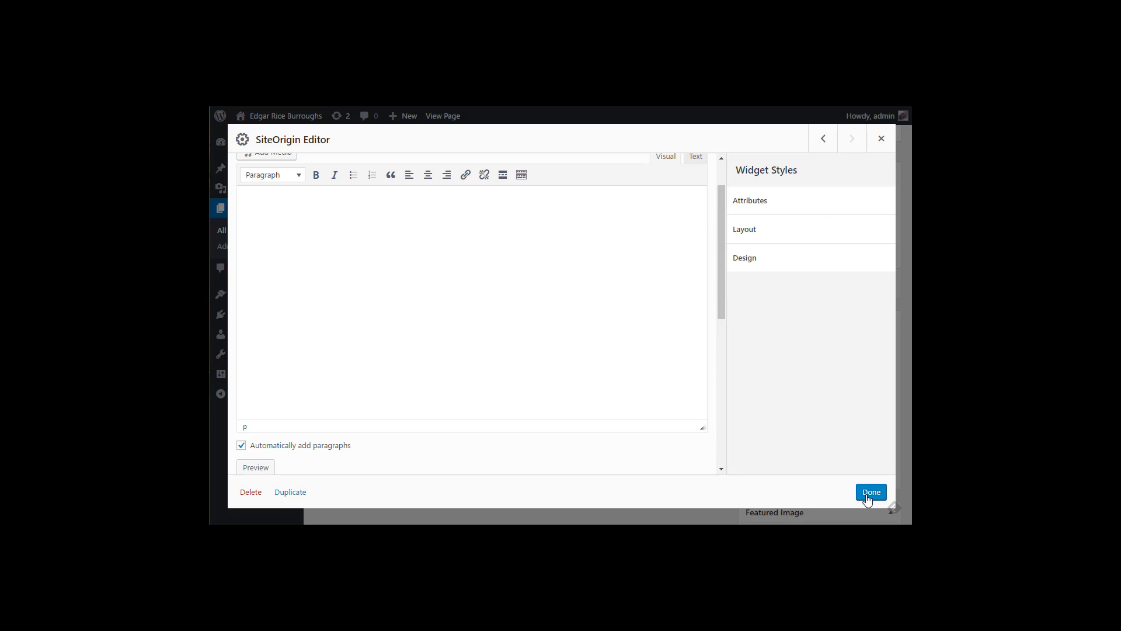
pyautogui.scroll(2, 545, 355)
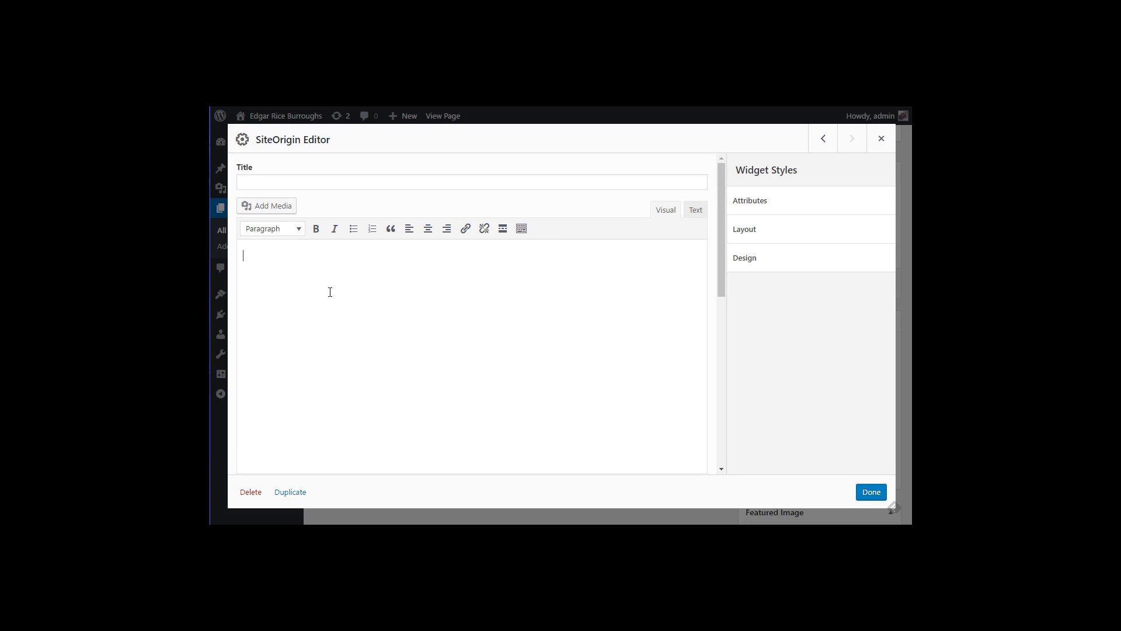
pyautogui.hotkey('ctrl', 'v')
pyautogui.click(872, 492)
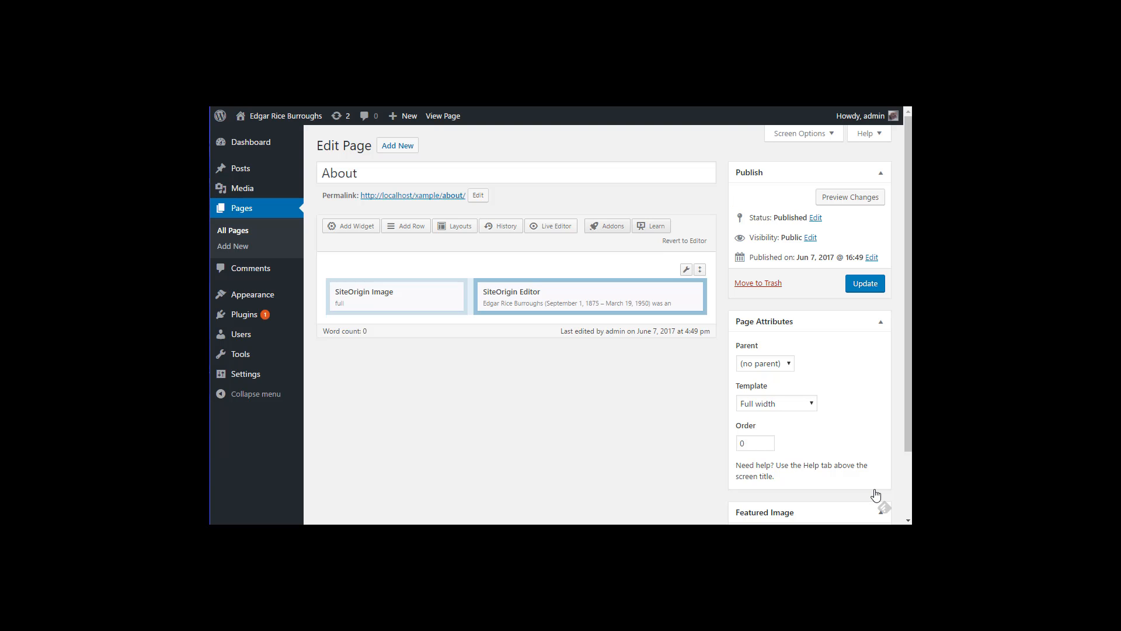
# Step: Set the image widget to the E-R-Burroughs.jpg photo from the Media Library and update the About page
pyautogui.click(393, 296)
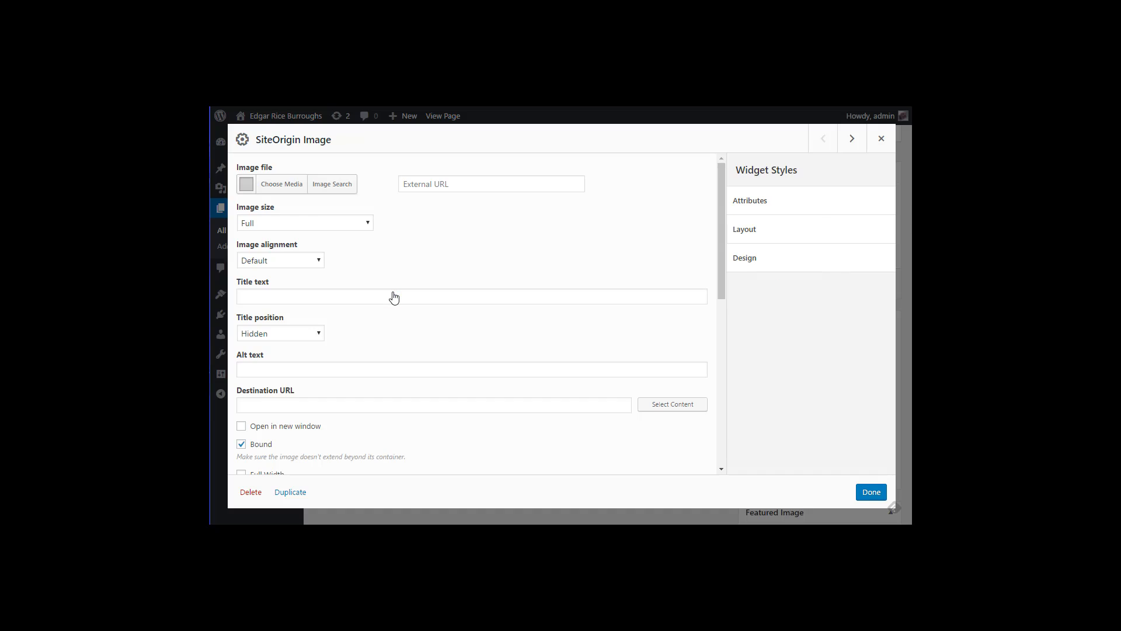
pyautogui.click(286, 190)
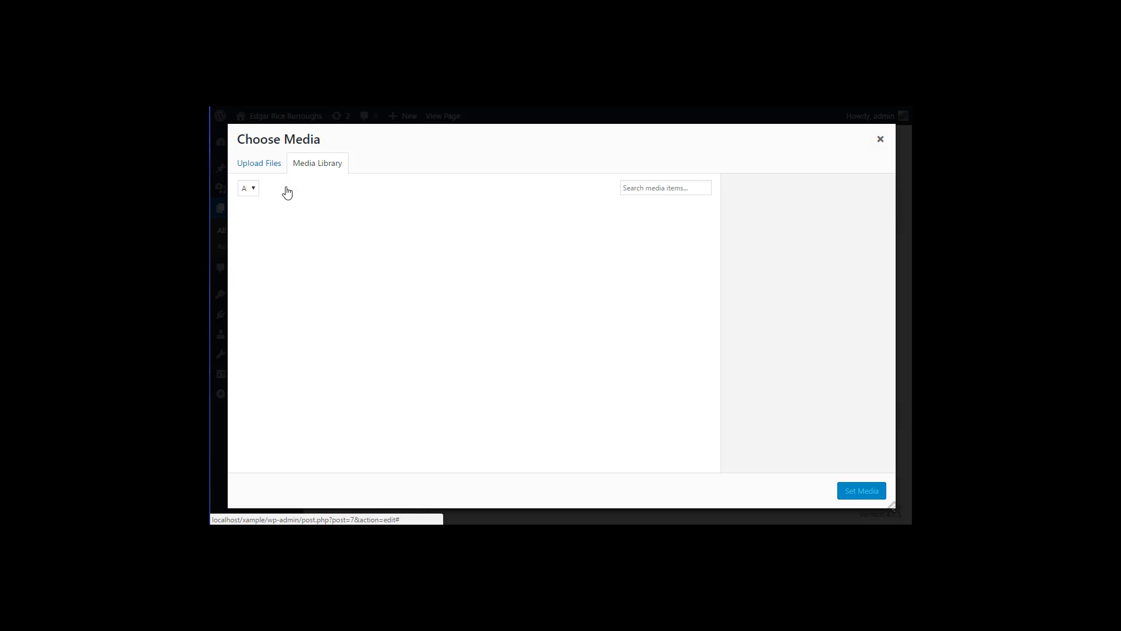
pyautogui.click(267, 251)
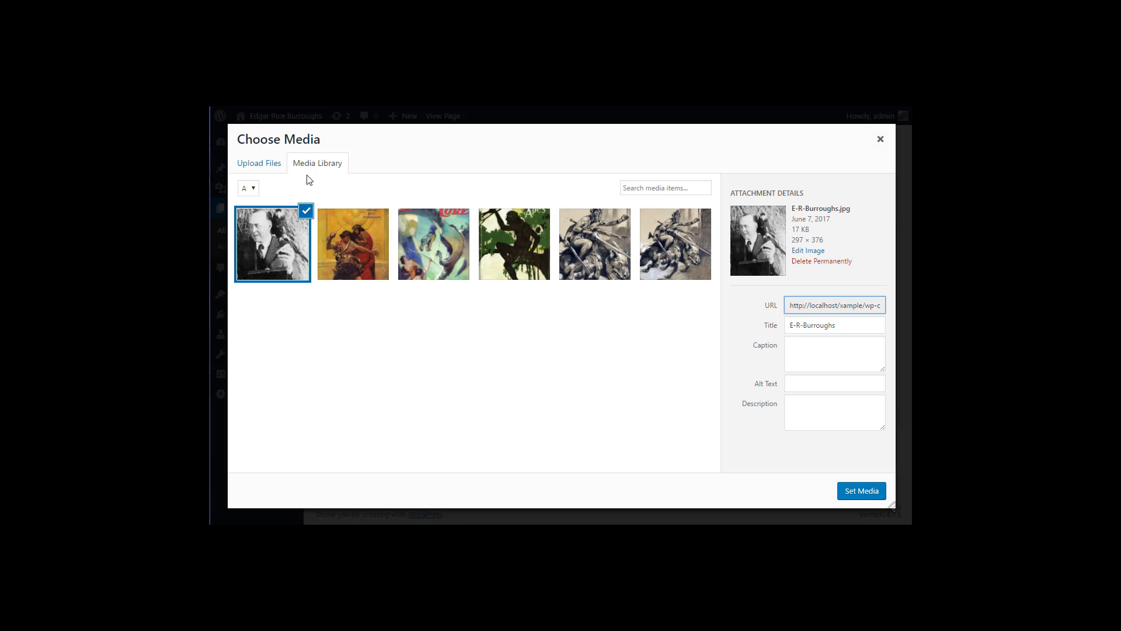
pyautogui.click(252, 168)
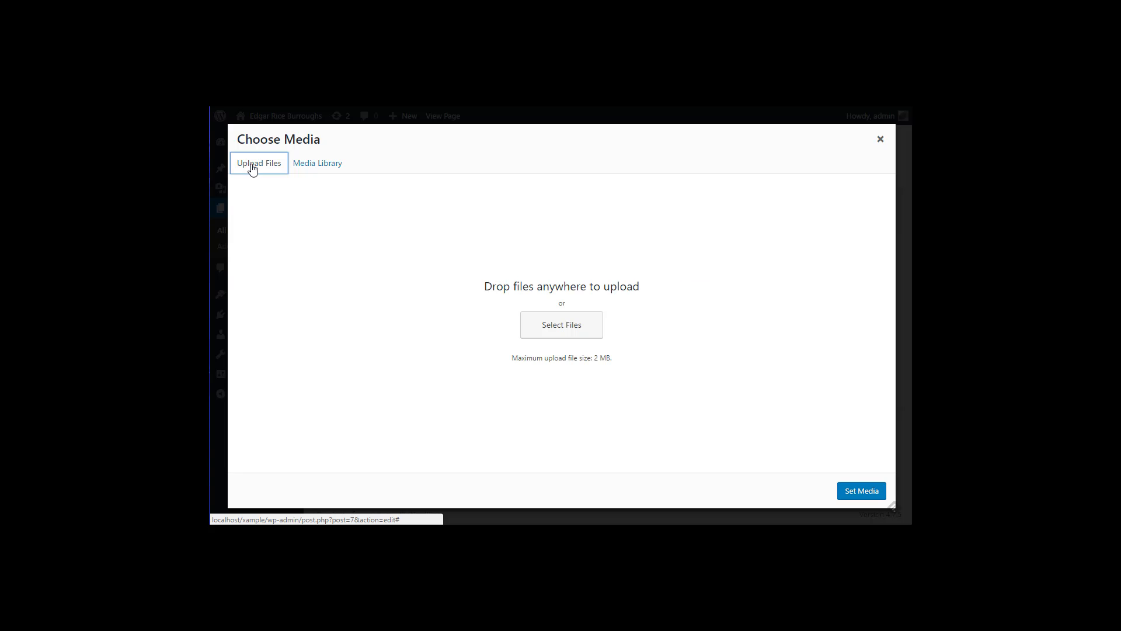
pyautogui.click(301, 168)
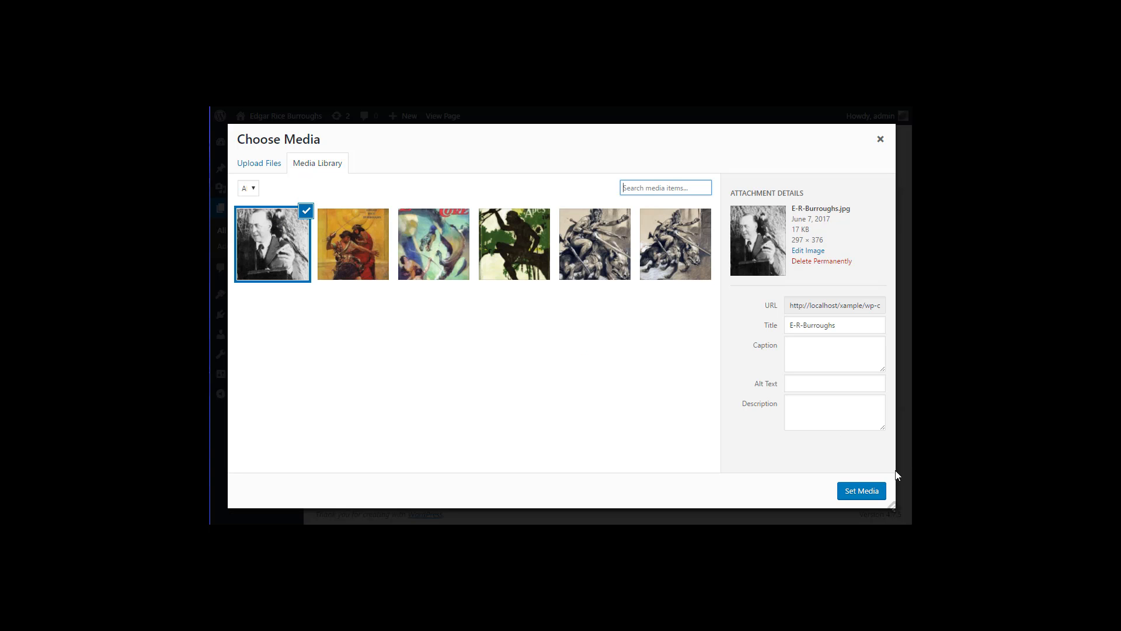
pyautogui.click(861, 490)
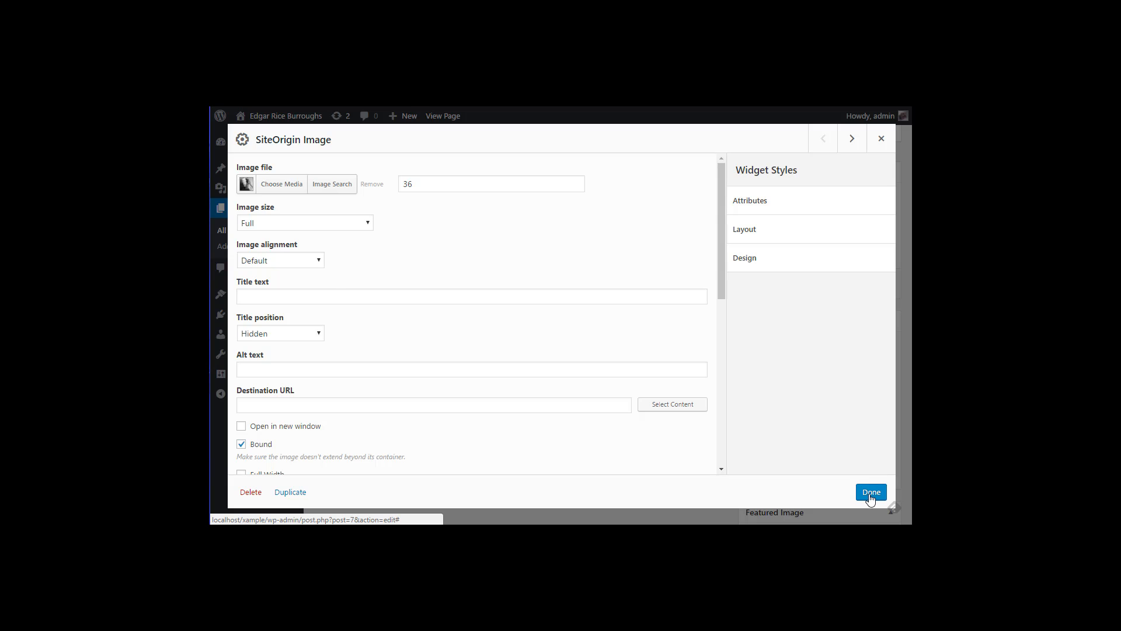
pyautogui.click(870, 492)
pyautogui.click(864, 283)
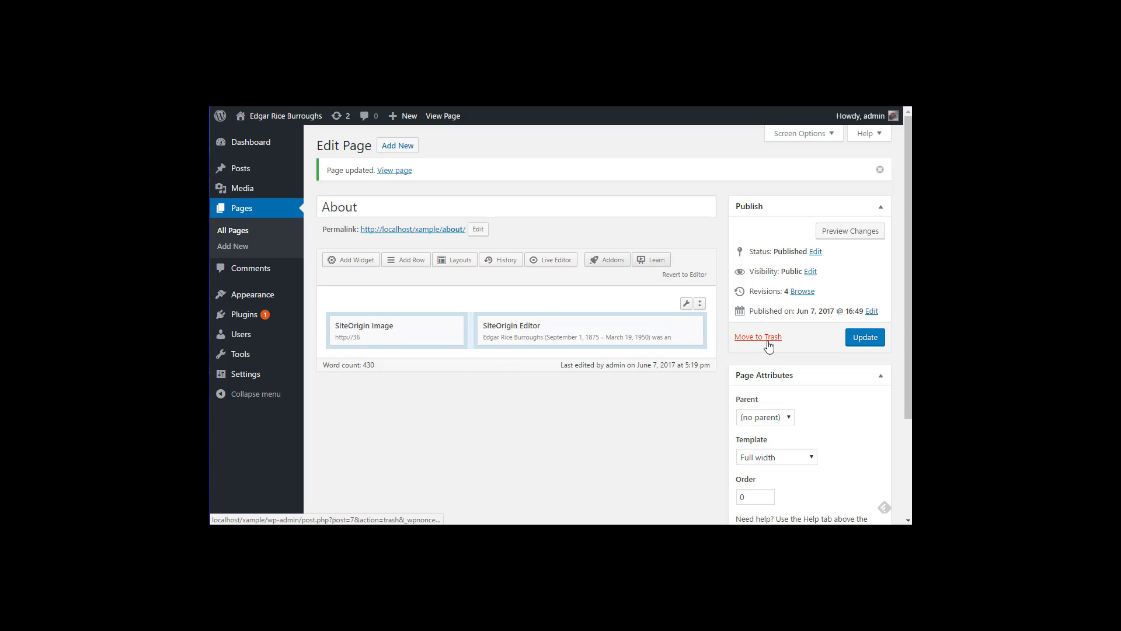
# Step: Update the About page again, check it live, then close that tab to return to the editor
pyautogui.click(858, 339)
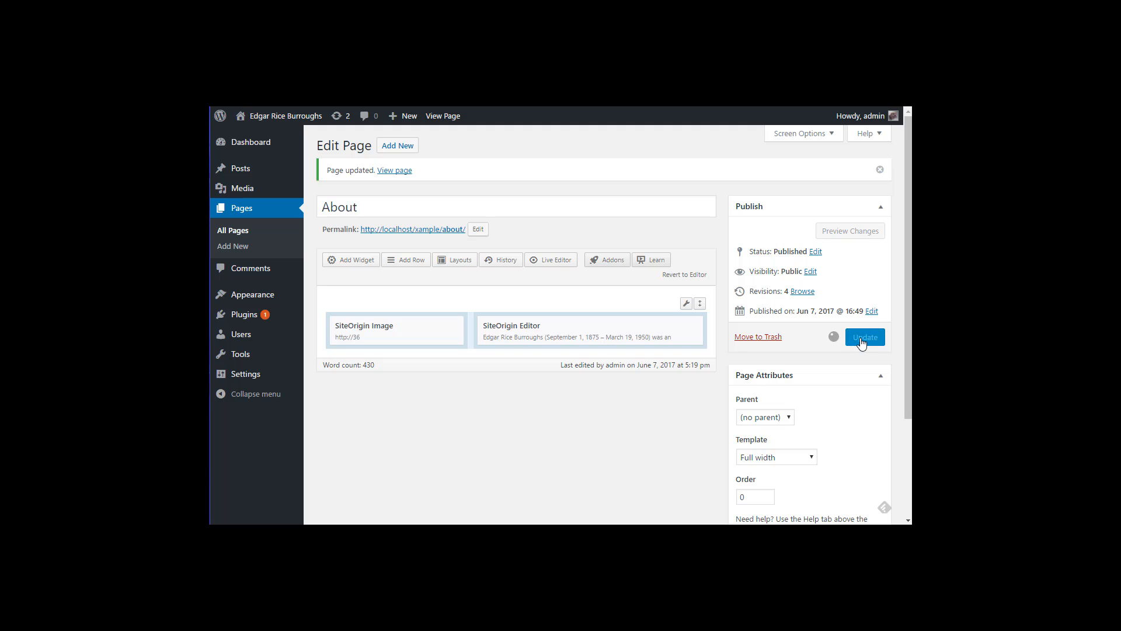
pyautogui.click(395, 170)
pyautogui.scroll(-9, 479, 275)
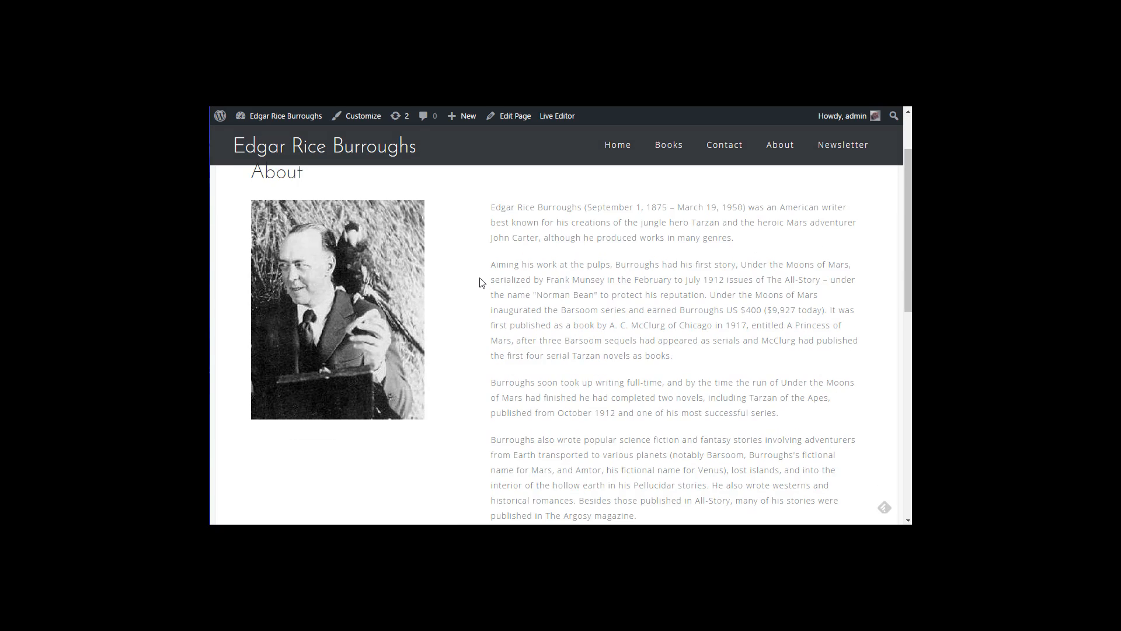
pyautogui.scroll(10, 483, 373)
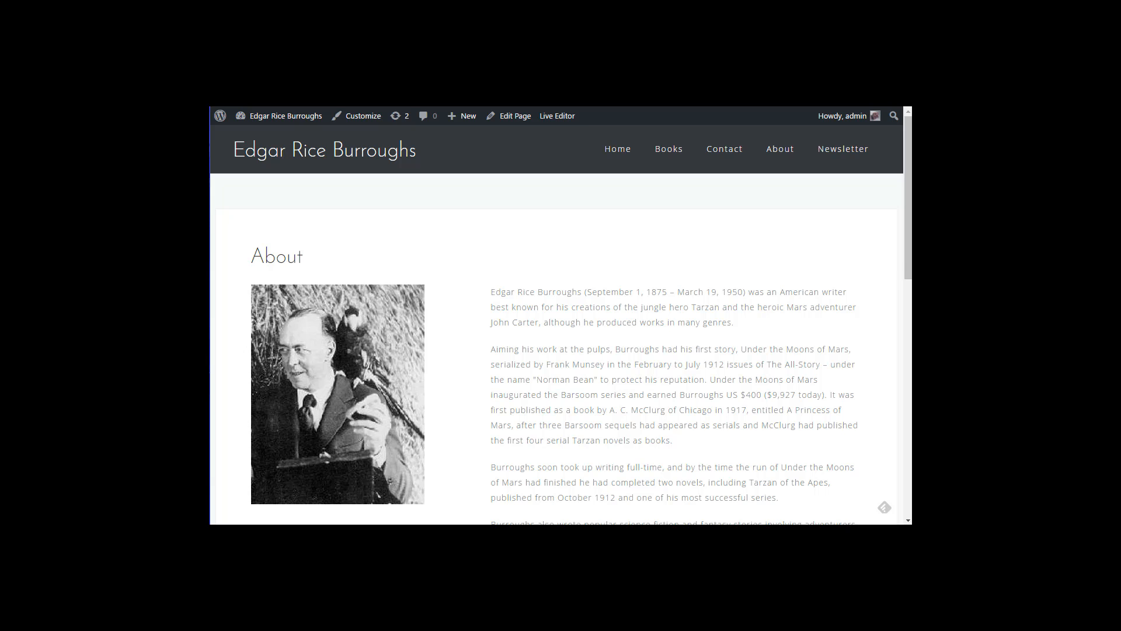
pyautogui.hotkey('ctrl', 'w')
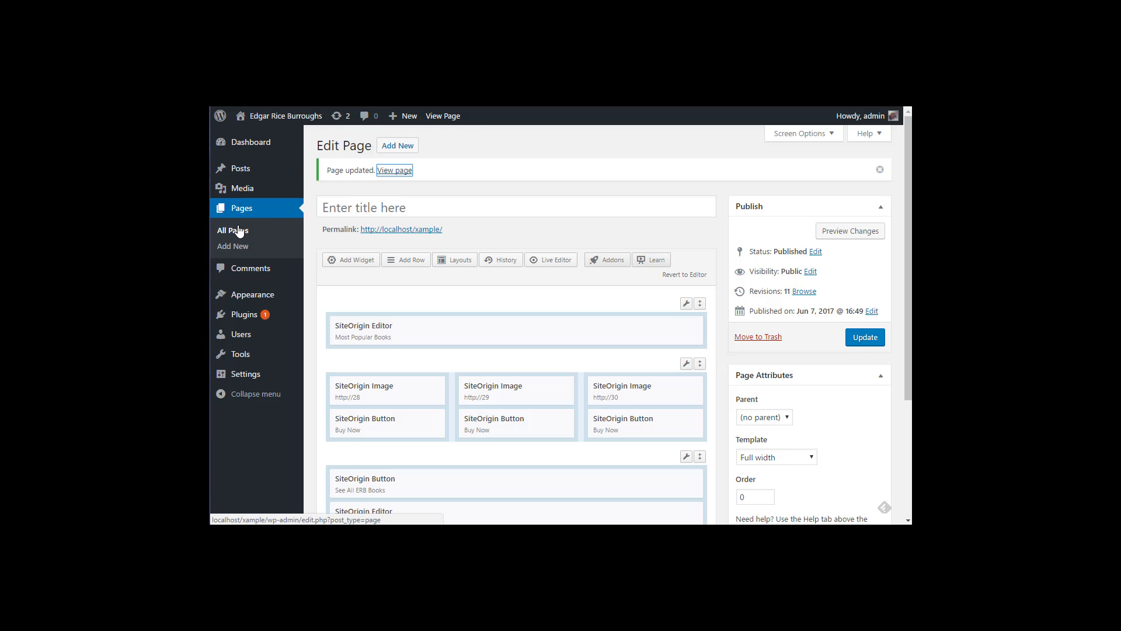
# Step: Go to the WordPress admin Dashboard from the page editor
pyautogui.click(246, 146)
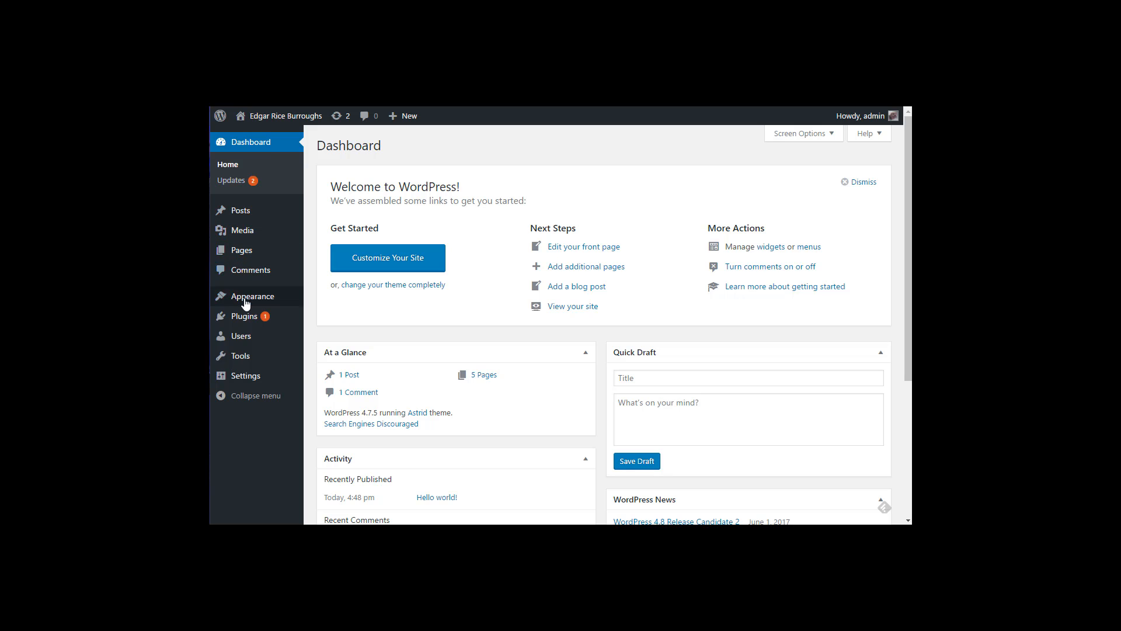
pyautogui.moveTo(246, 319)
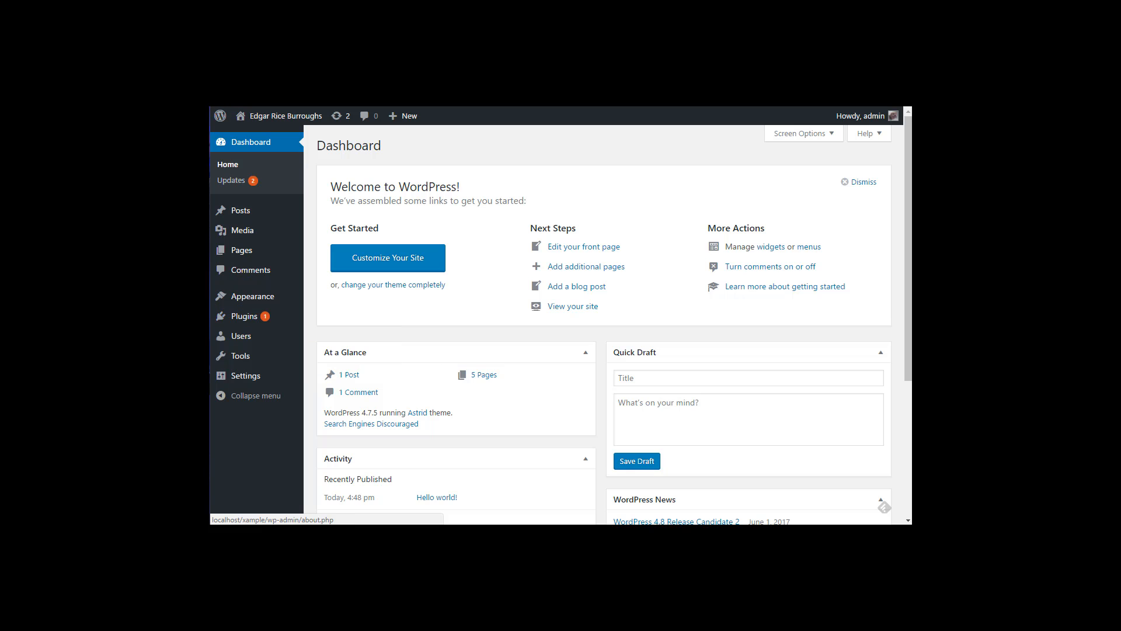
# Step: Search Plugins > Add New for 'contact form', then install and activate Contact Form 7
pyautogui.click(246, 320)
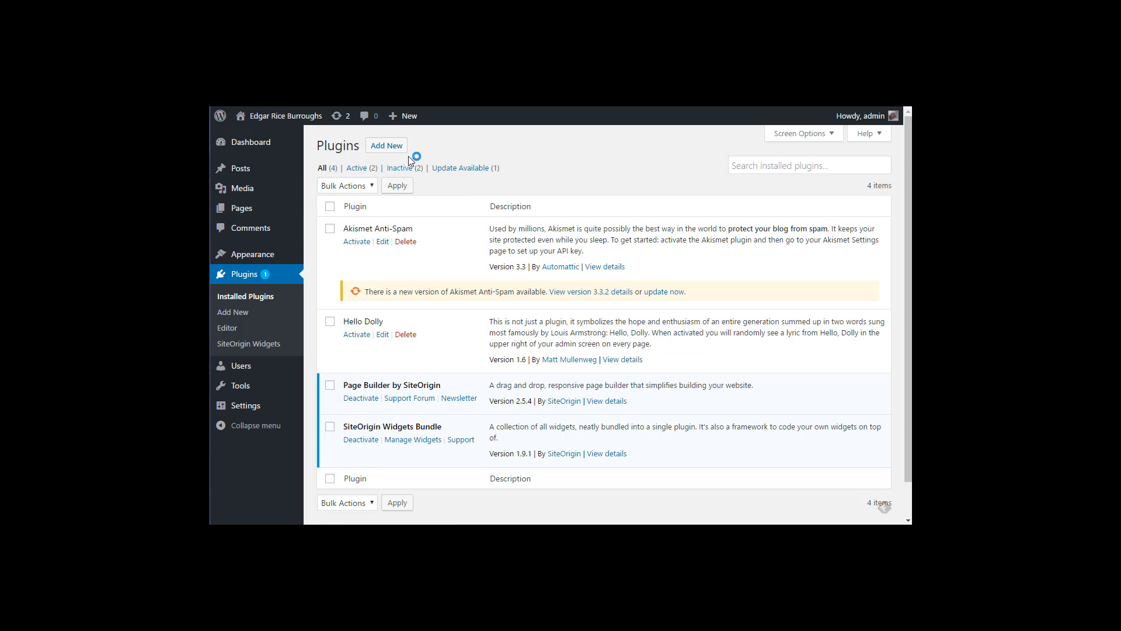
pyautogui.click(387, 145)
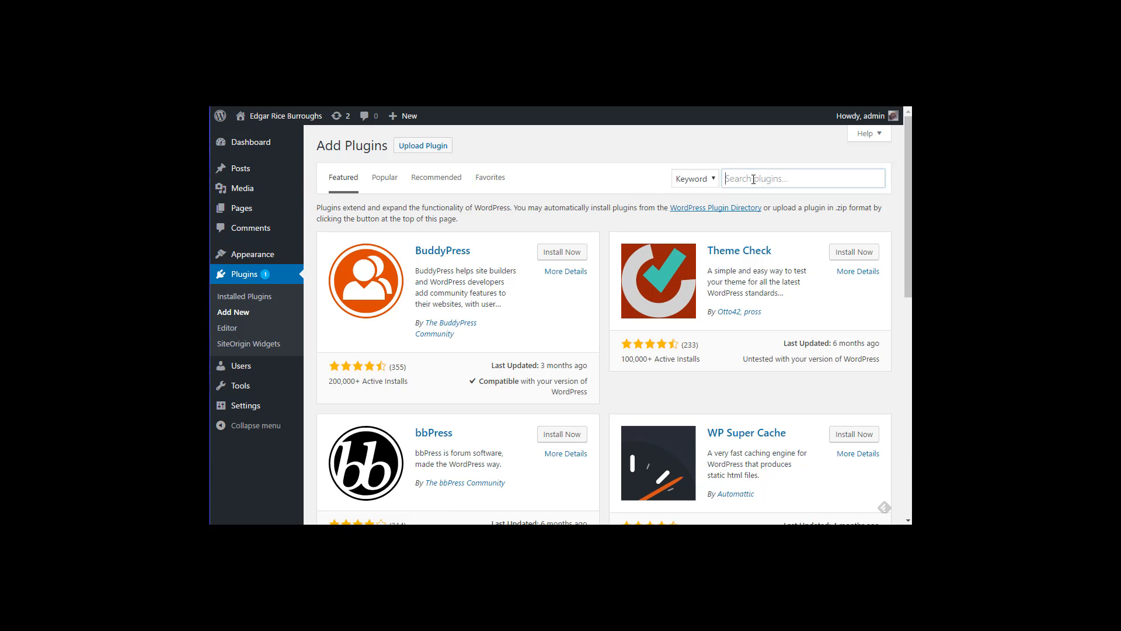
pyautogui.click(754, 179)
pyautogui.write('contact form')
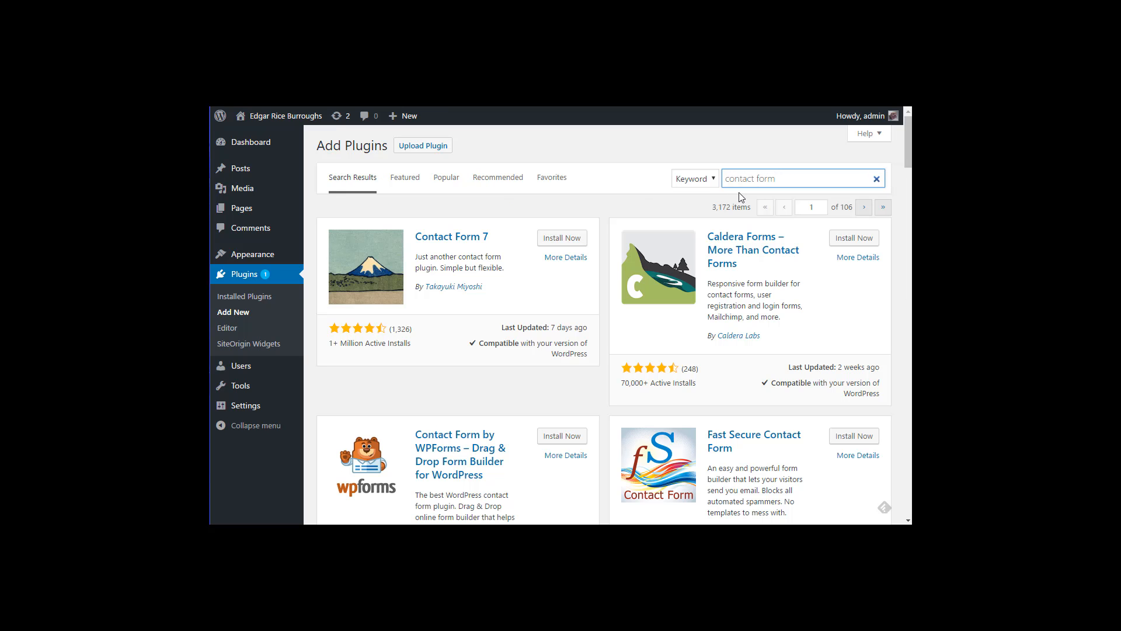
pyautogui.click(553, 243)
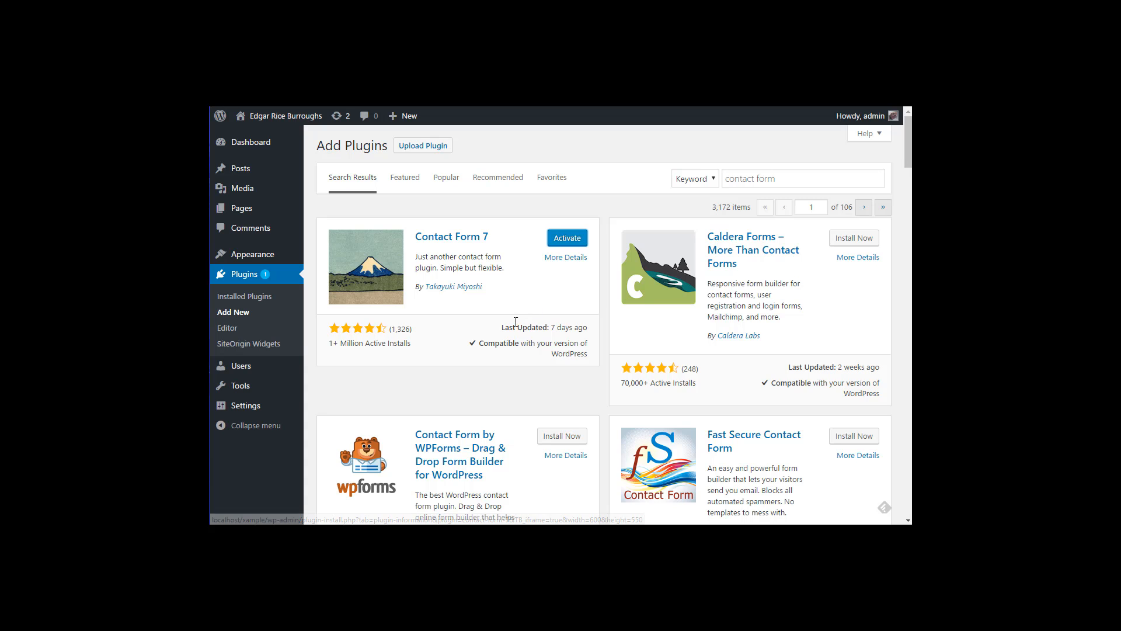
pyautogui.click(561, 241)
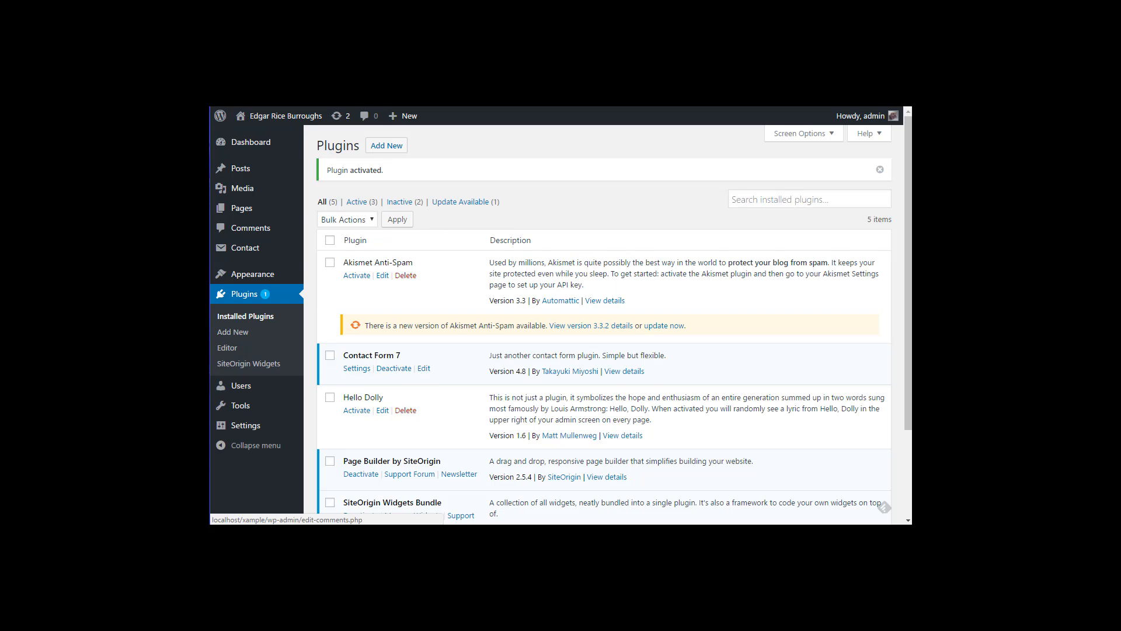
# Step: Replace the name in Contact form 1's Mail From field with the sender's name and save the form
pyautogui.click(356, 369)
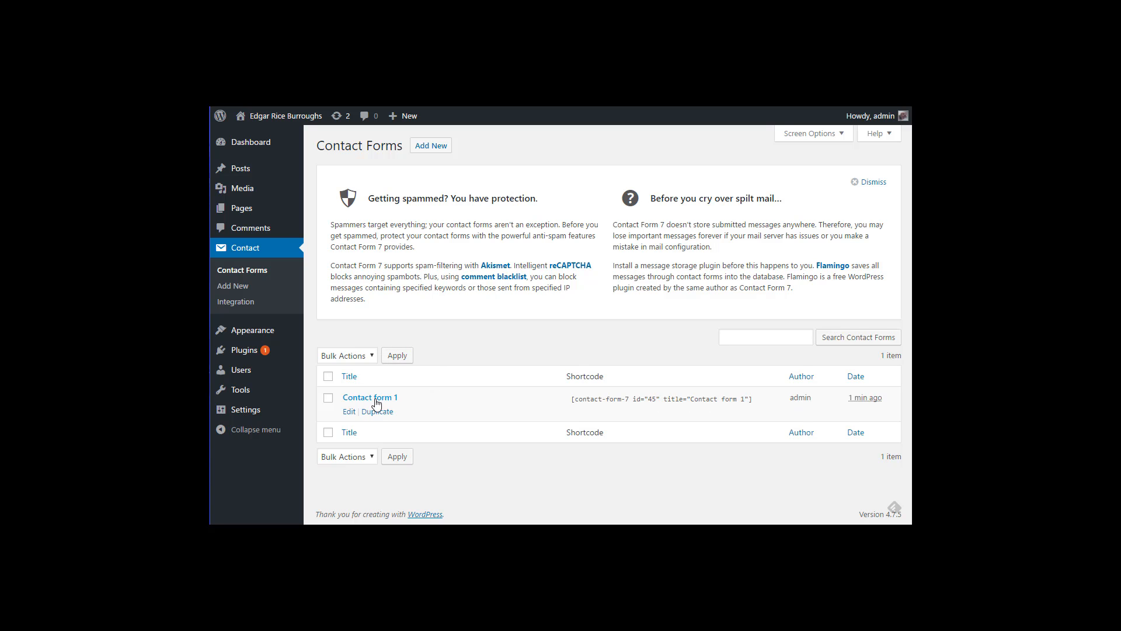
pyautogui.click(348, 413)
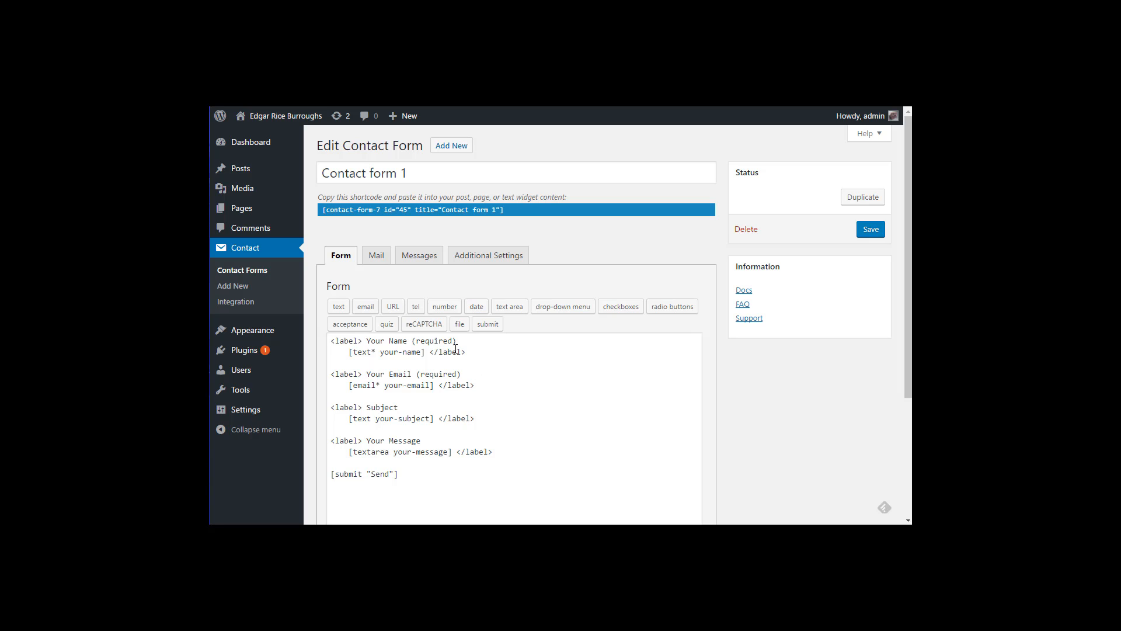
pyautogui.click(375, 257)
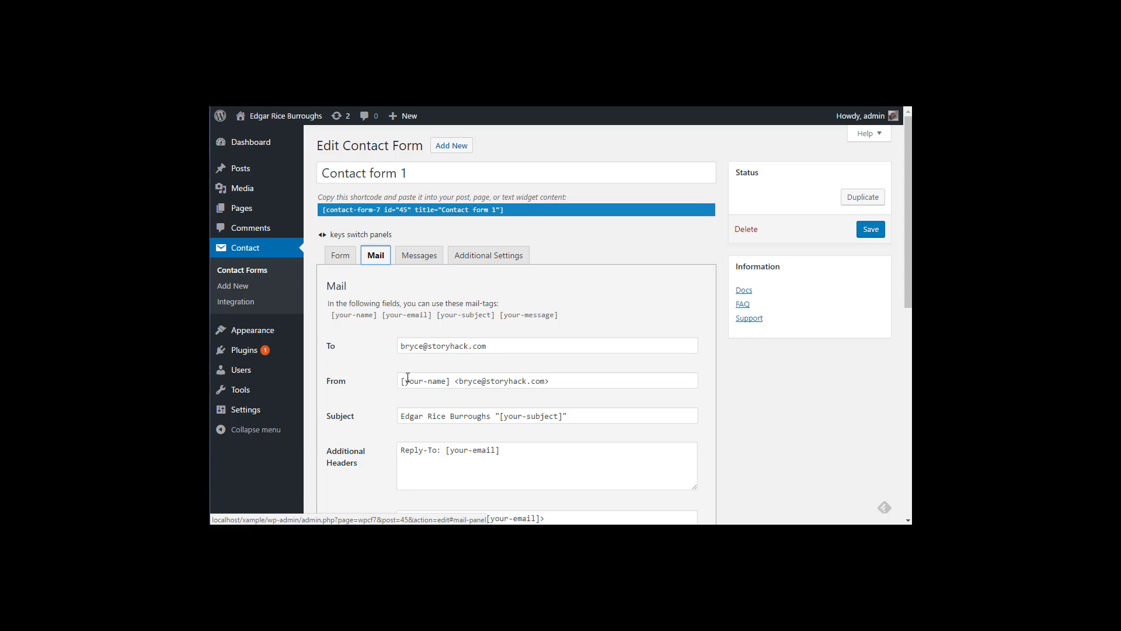
pyautogui.moveTo(403, 381); pyautogui.dragTo(447, 387)
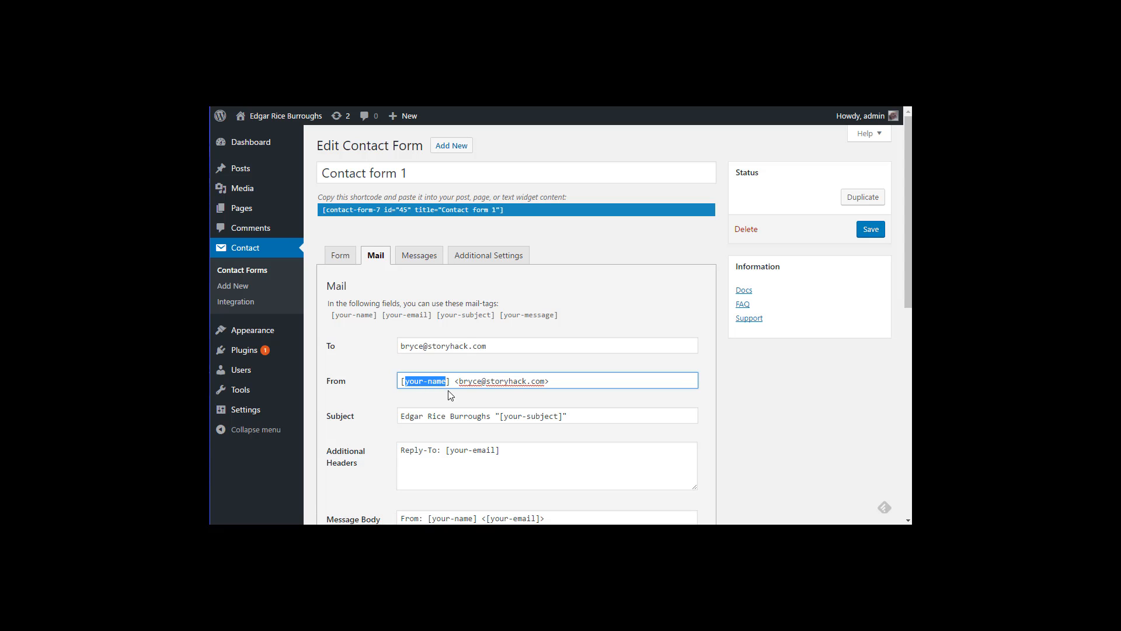
pyautogui.write('Bryce')
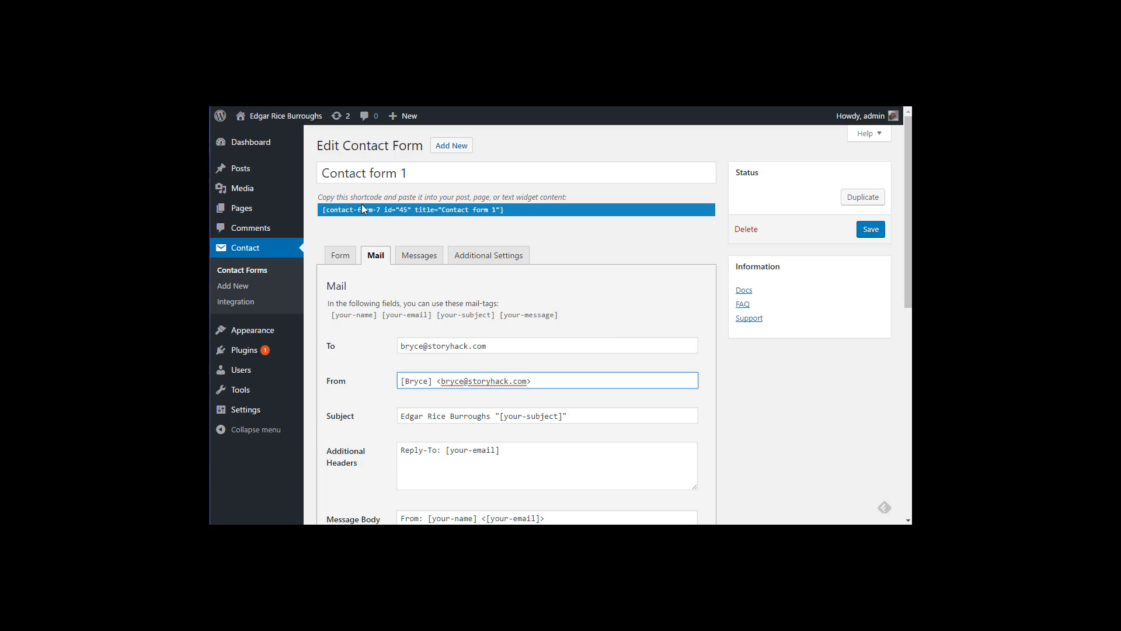
pyautogui.click(870, 229)
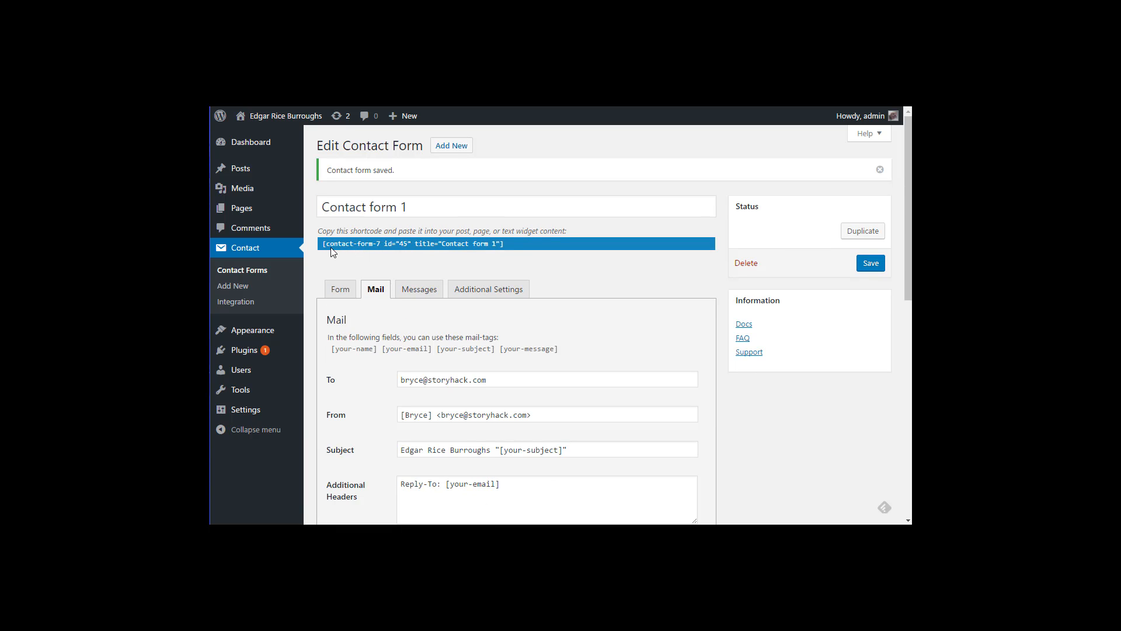
# Step: Copy the form's shortcode [contact-form-7 id="45"]
pyautogui.click(514, 241)
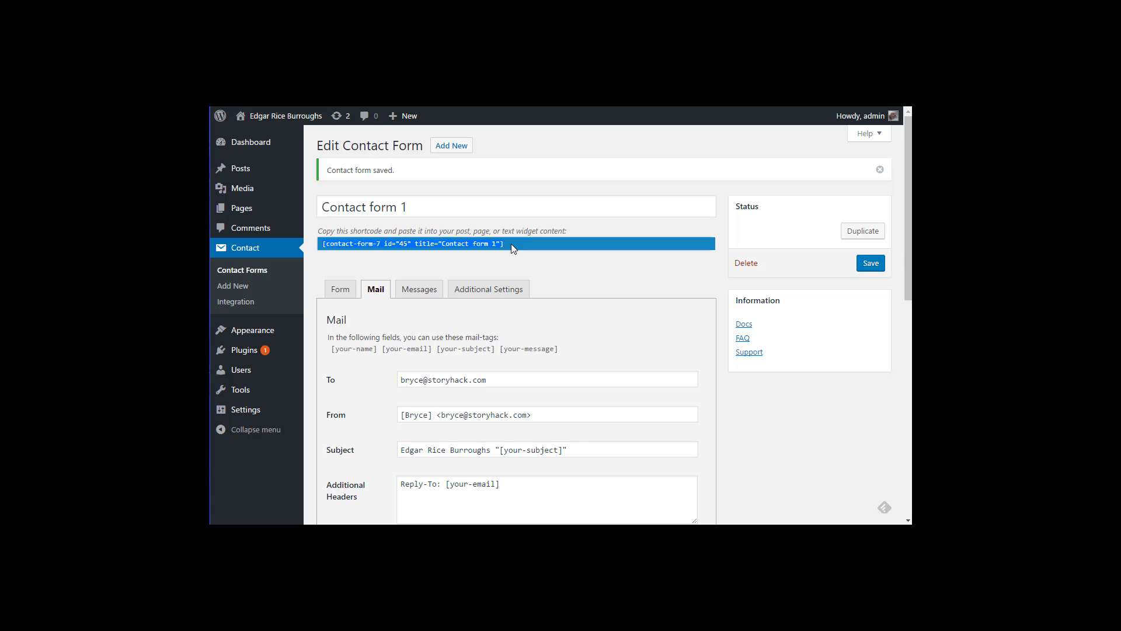
pyautogui.rightClick(459, 244)
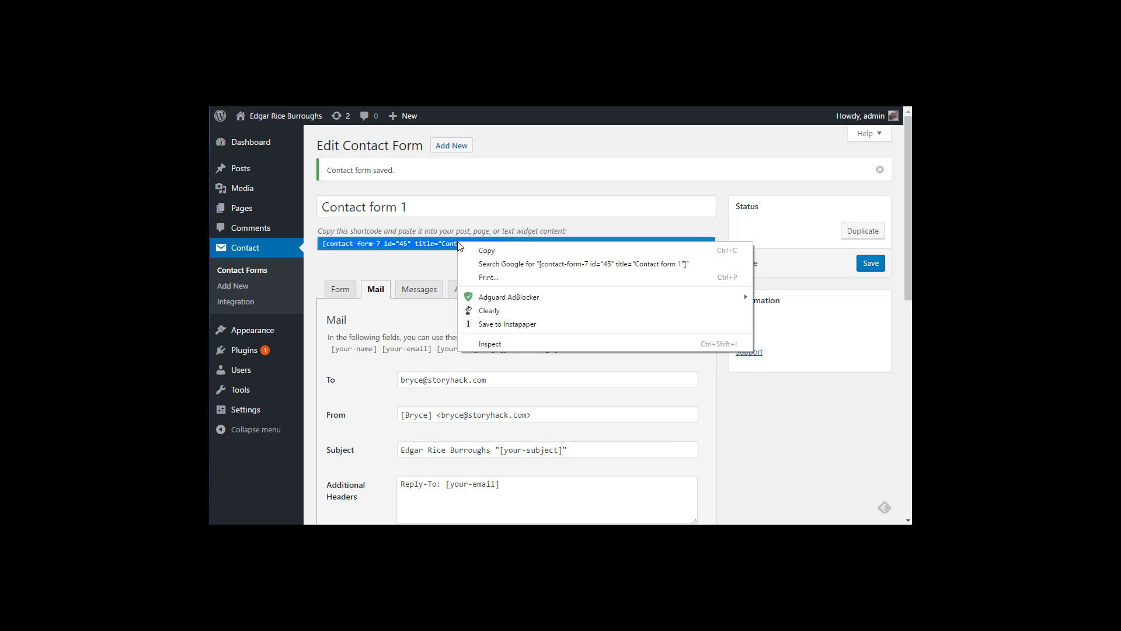
pyautogui.click(488, 250)
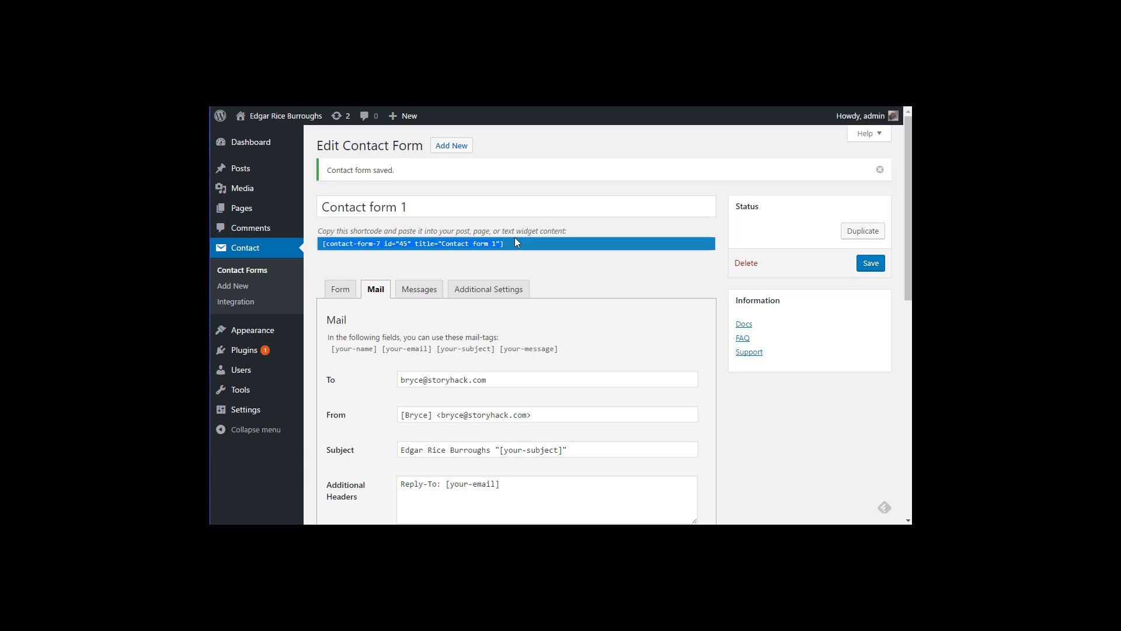
# Step: Open the Contact page for editing and set its template to Full width
pyautogui.moveTo(245, 208)
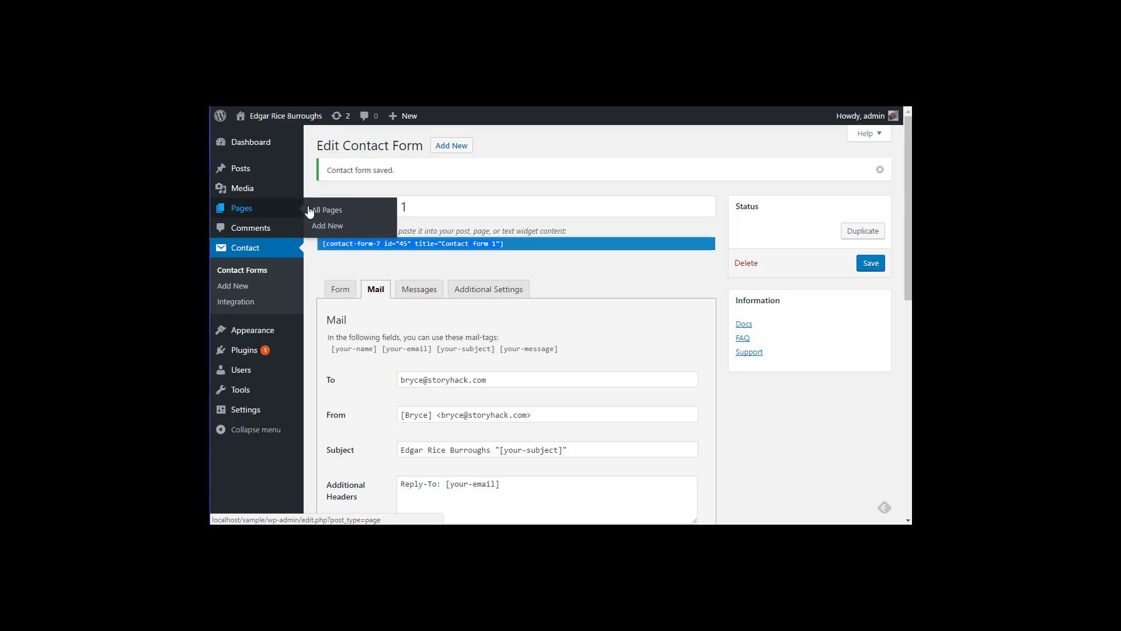
pyautogui.click(326, 211)
pyautogui.moveTo(356, 372)
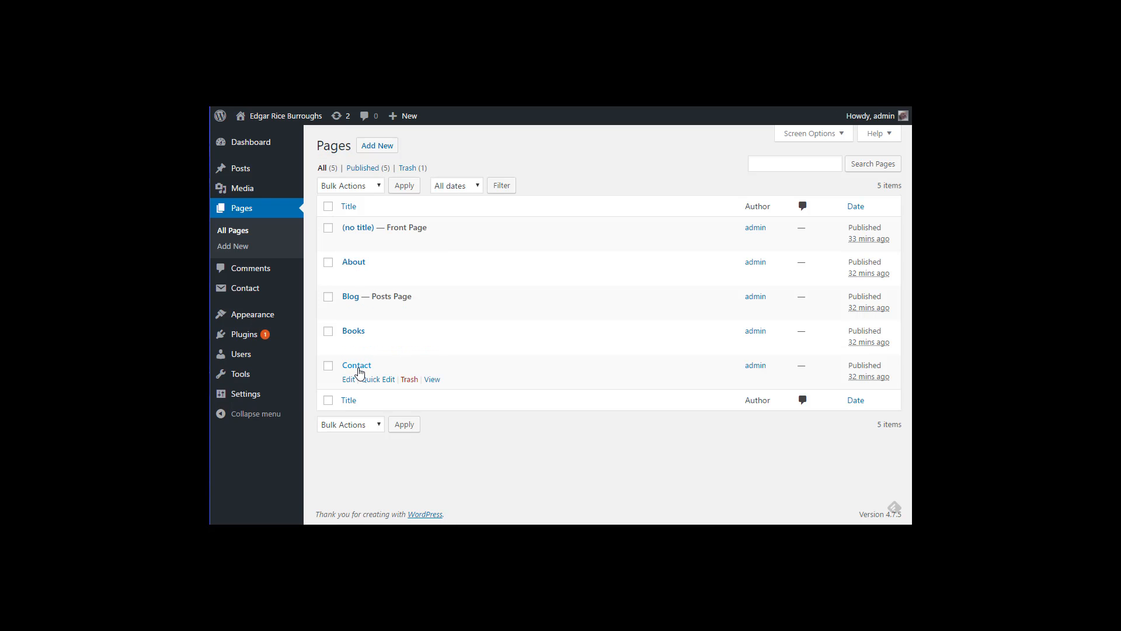
pyautogui.click(349, 380)
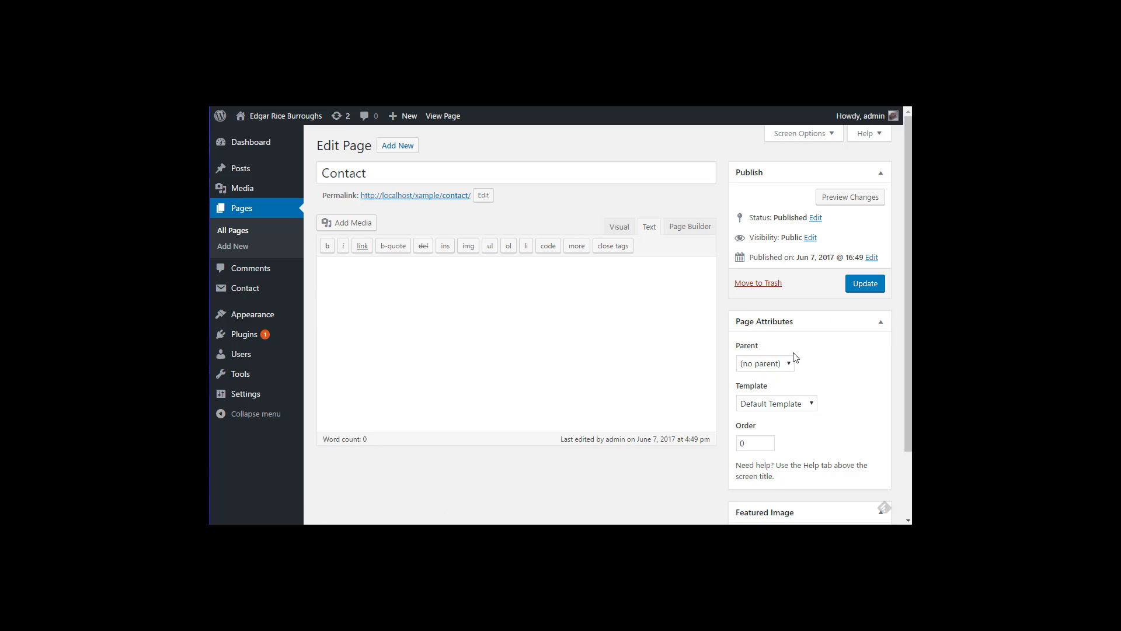
pyautogui.click(800, 403)
pyautogui.click(777, 430)
# Step: Paste the Contact form 1 shortcode into the page body, update it, and view the live page
pyautogui.click(486, 309)
pyautogui.hotkey('ctrl', 'v')
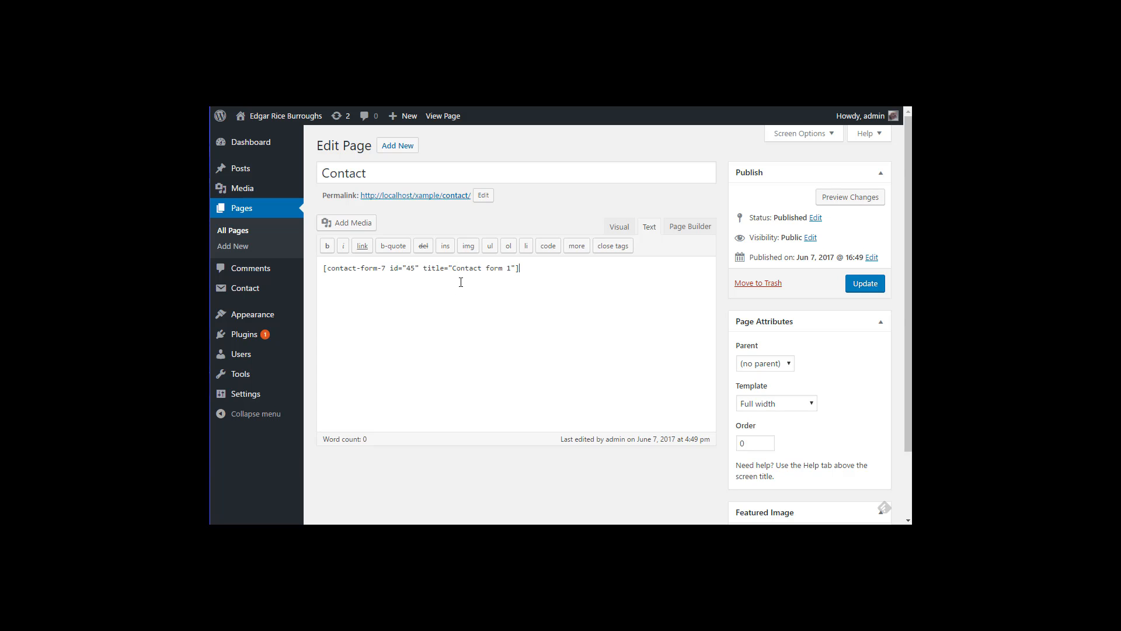
pyautogui.rightClick(458, 272)
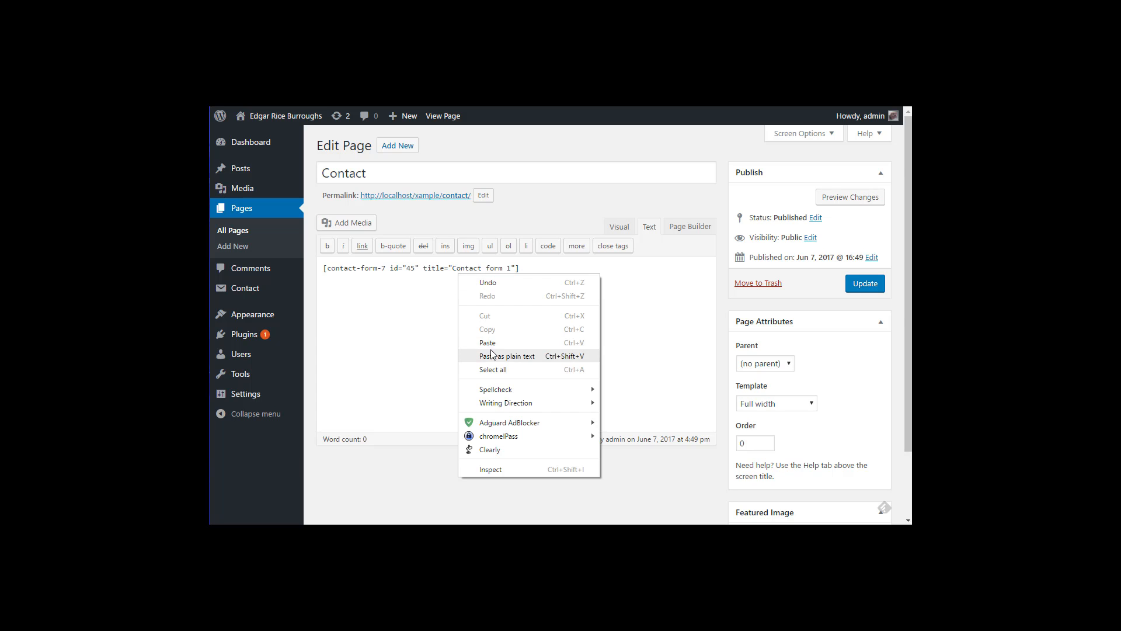
pyautogui.click(404, 292)
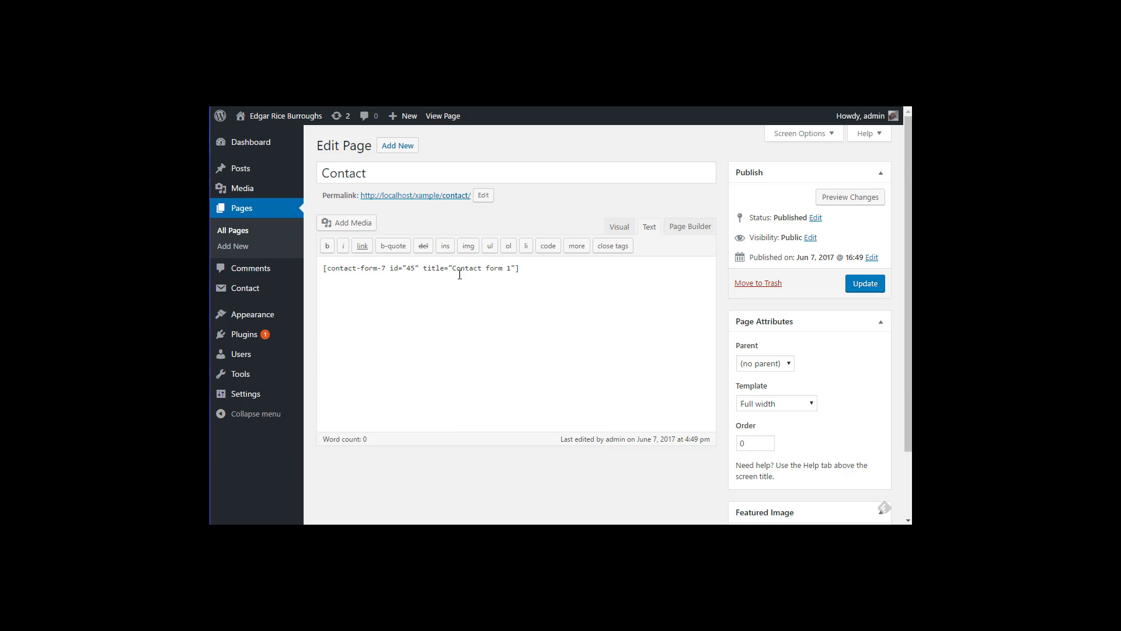
pyautogui.click(861, 284)
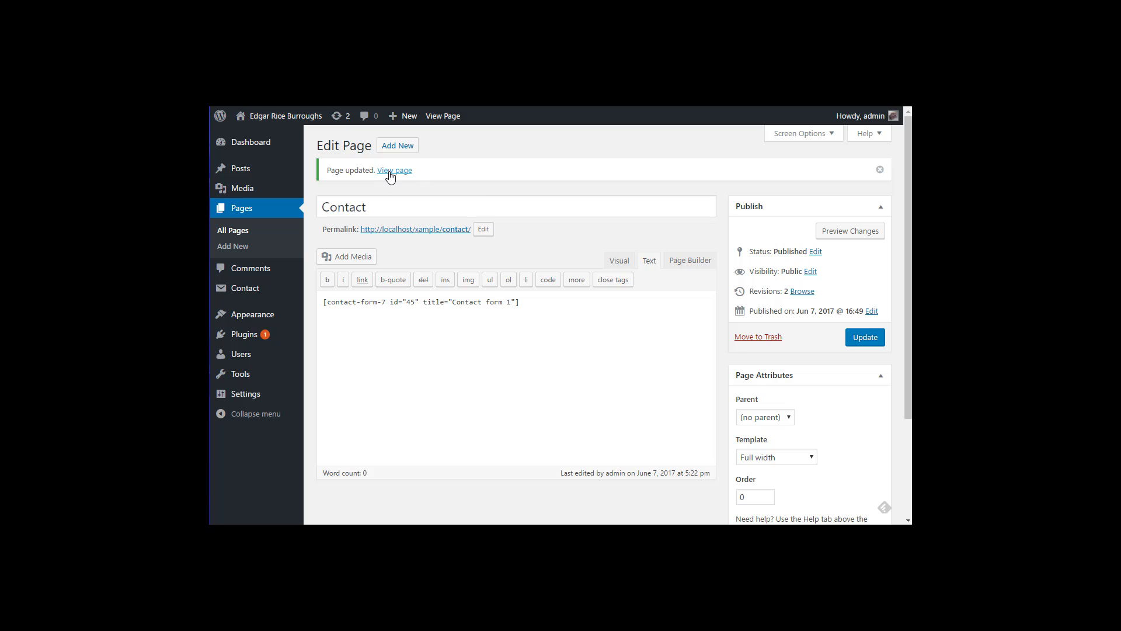
pyautogui.click(389, 173)
pyautogui.scroll(-3, 426, 261)
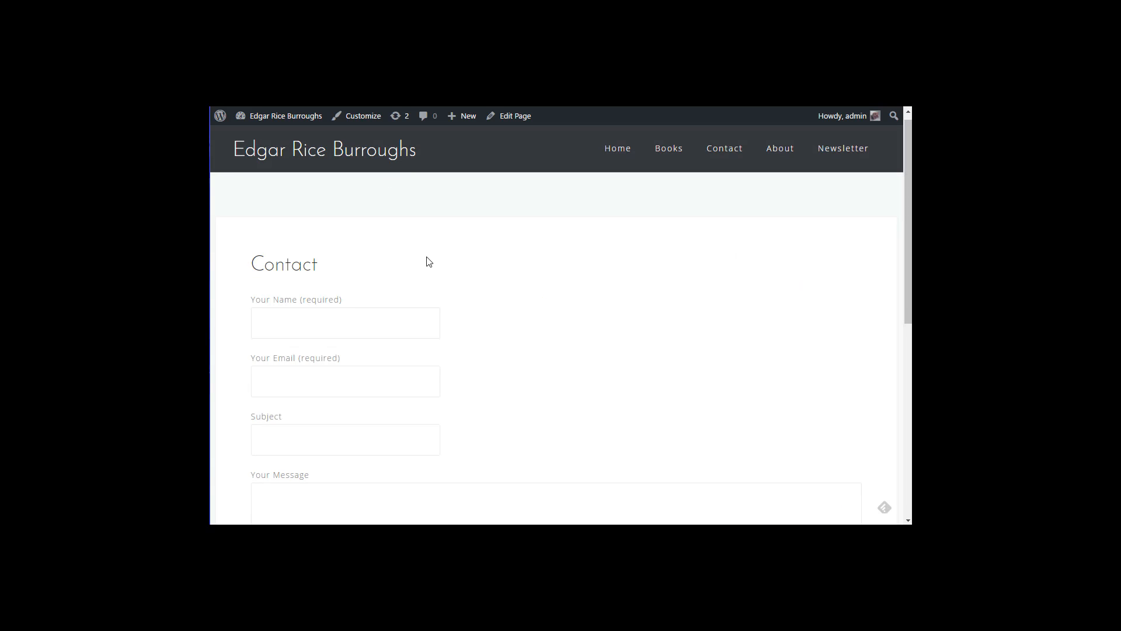
pyautogui.scroll(-5, 401, 269)
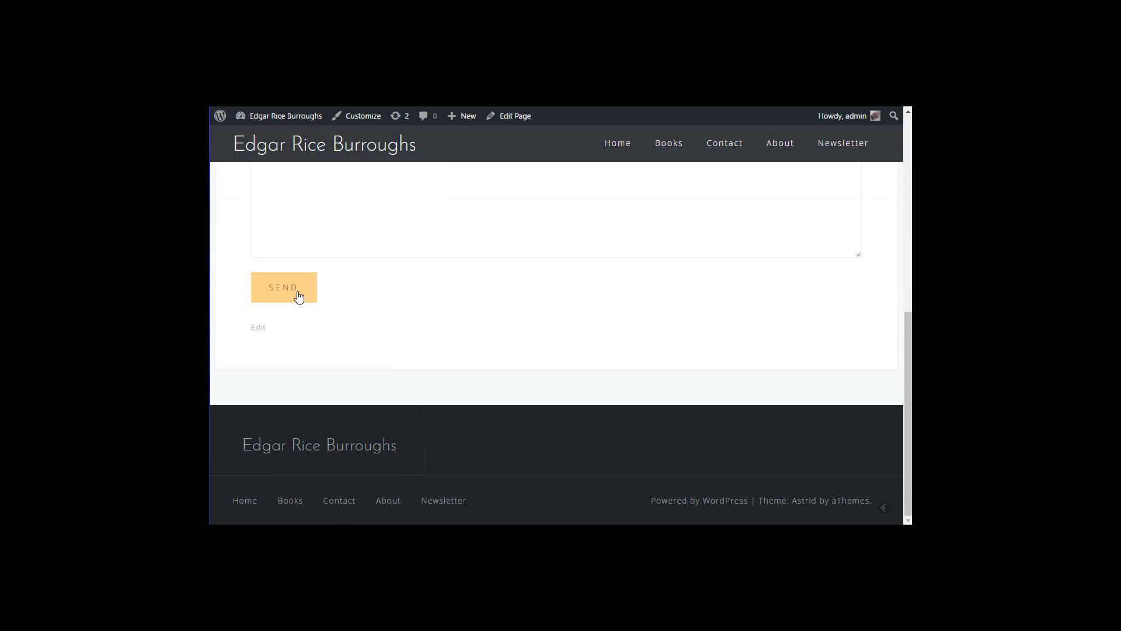
pyautogui.scroll(5, 374, 298)
pyautogui.scroll(3, 350, 368)
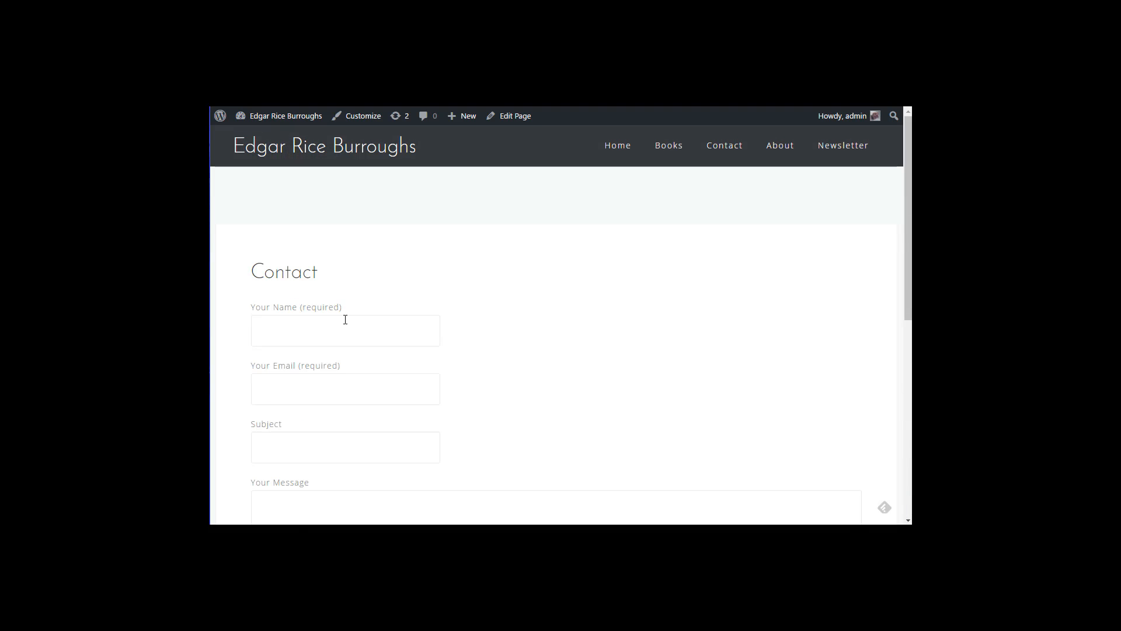
pyautogui.scroll(-2, 586, 378)
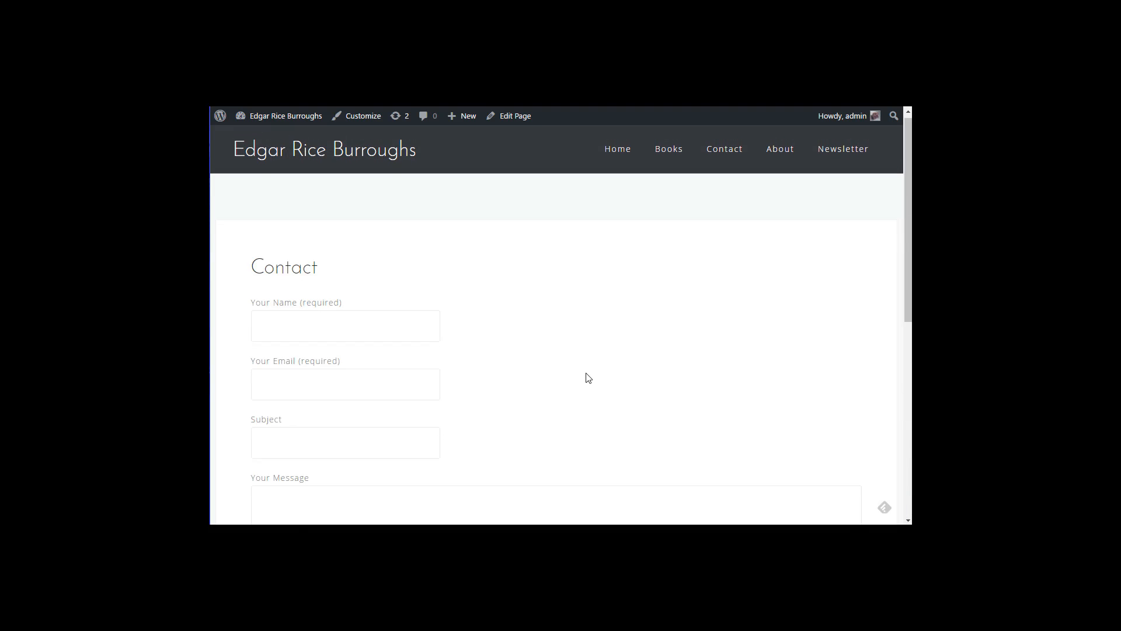
pyautogui.scroll(2, 395, 362)
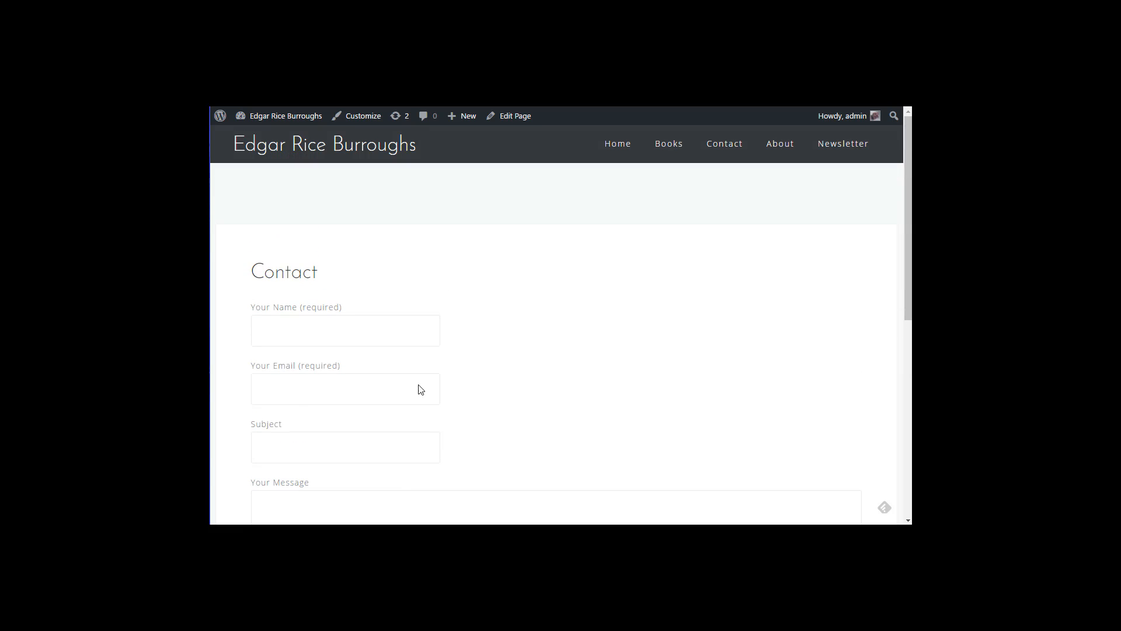
pyautogui.scroll(-2, 517, 431)
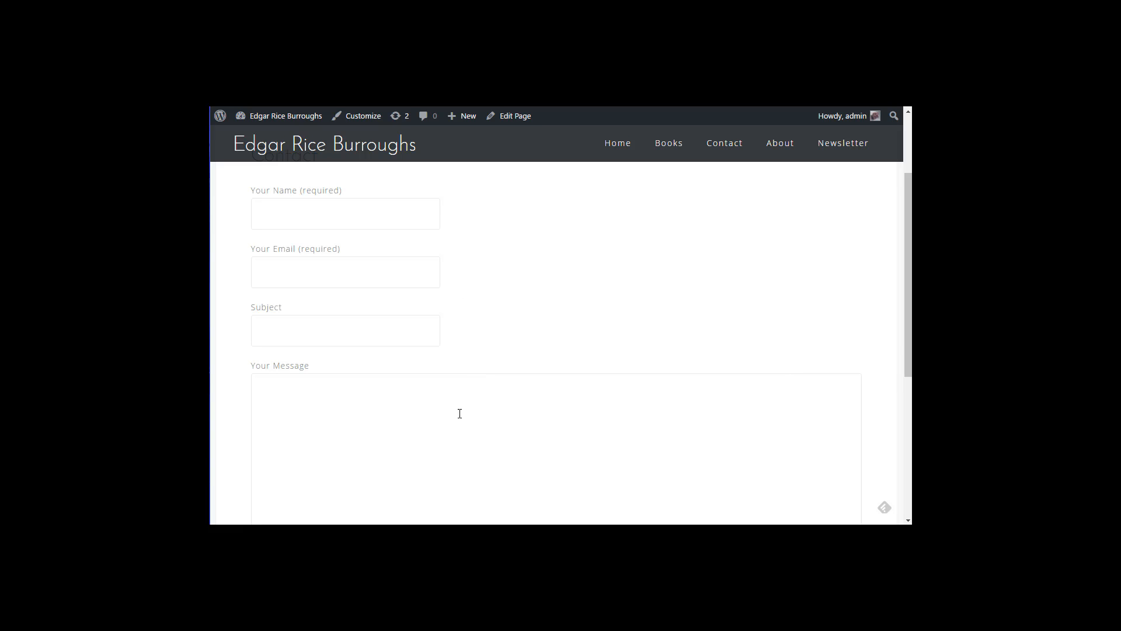
pyautogui.scroll(-3, 458, 413)
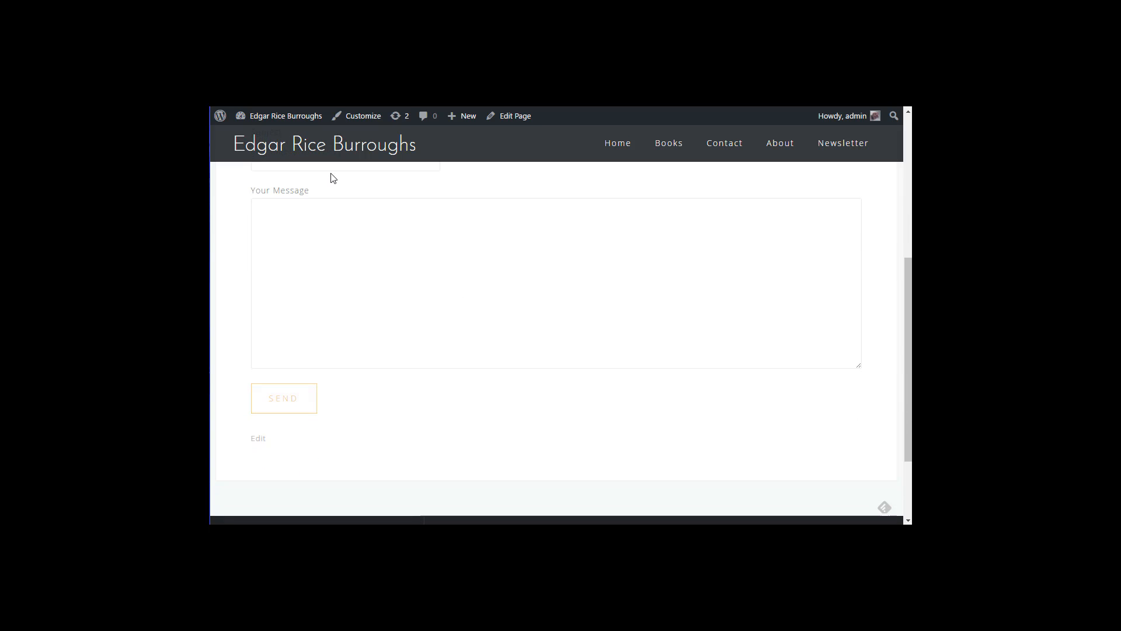
pyautogui.scroll(5, 333, 175)
pyautogui.click(519, 118)
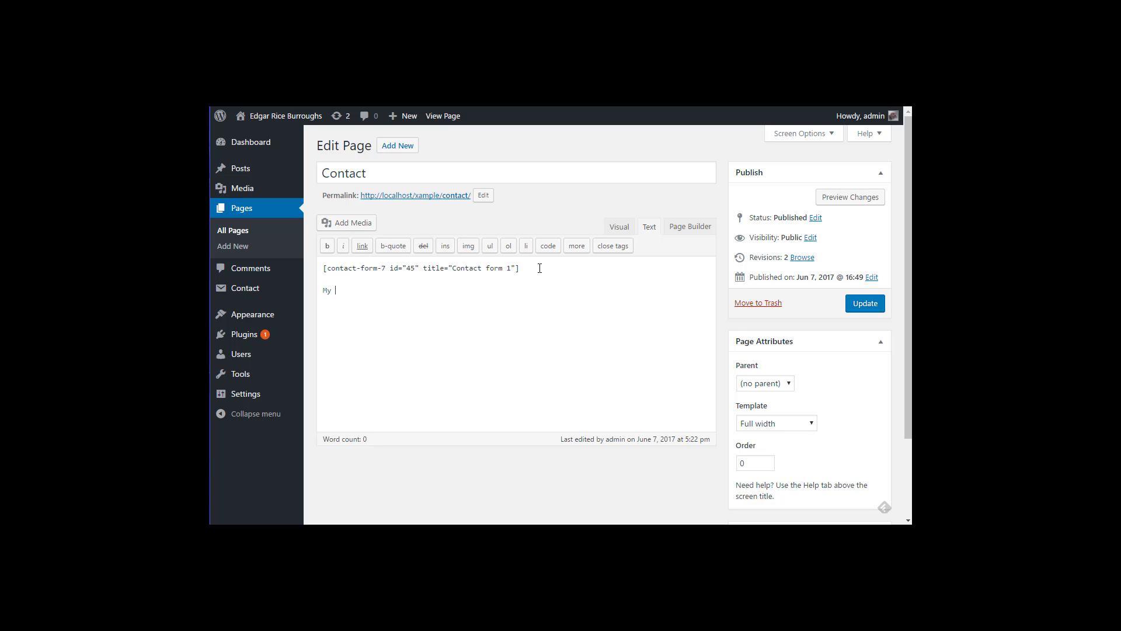
pyautogui.write('itter')
pyautogui.click(620, 229)
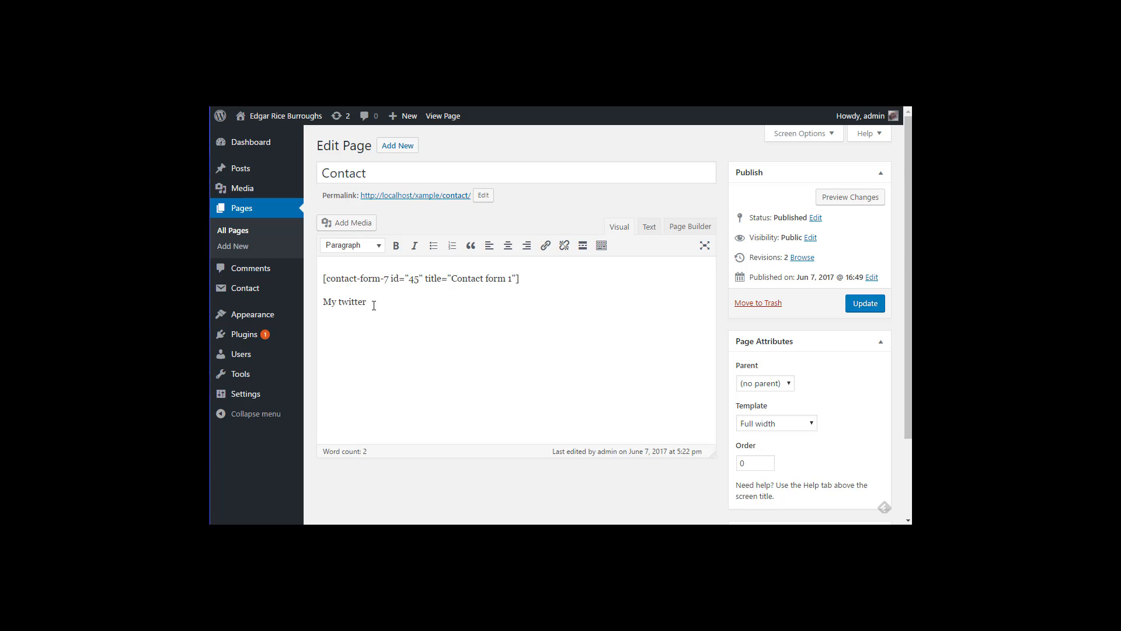
pyautogui.moveTo(374, 302); pyautogui.dragTo(323, 304)
pyautogui.click(547, 250)
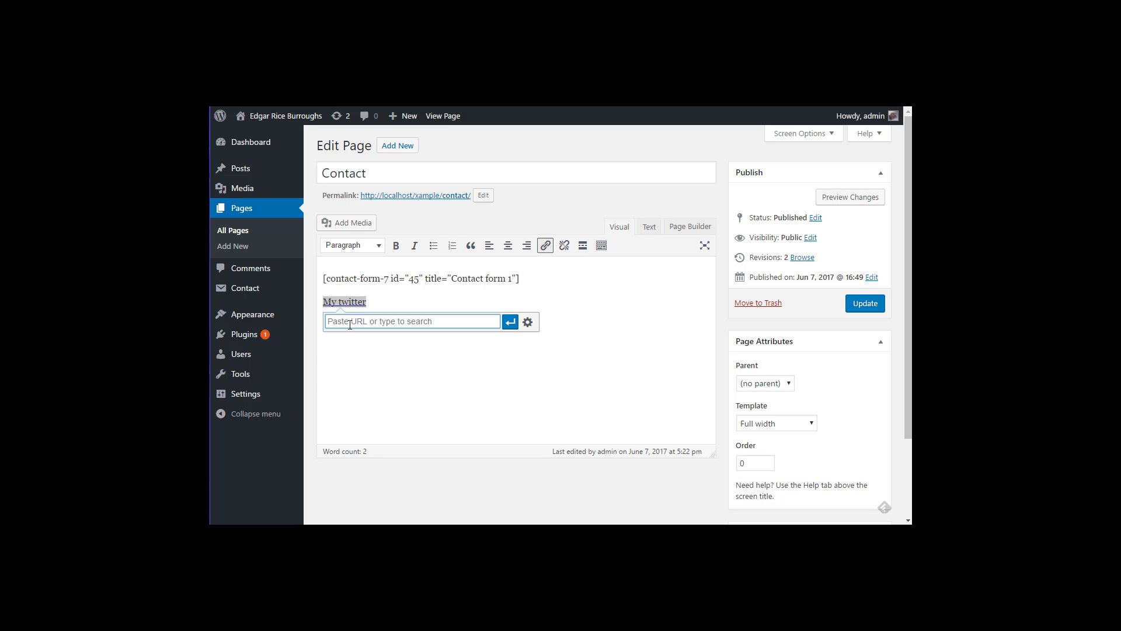
pyautogui.write('htto')
pyautogui.press('BackSpace')
pyautogui.write('p://twitter.com')
pyautogui.click(509, 324)
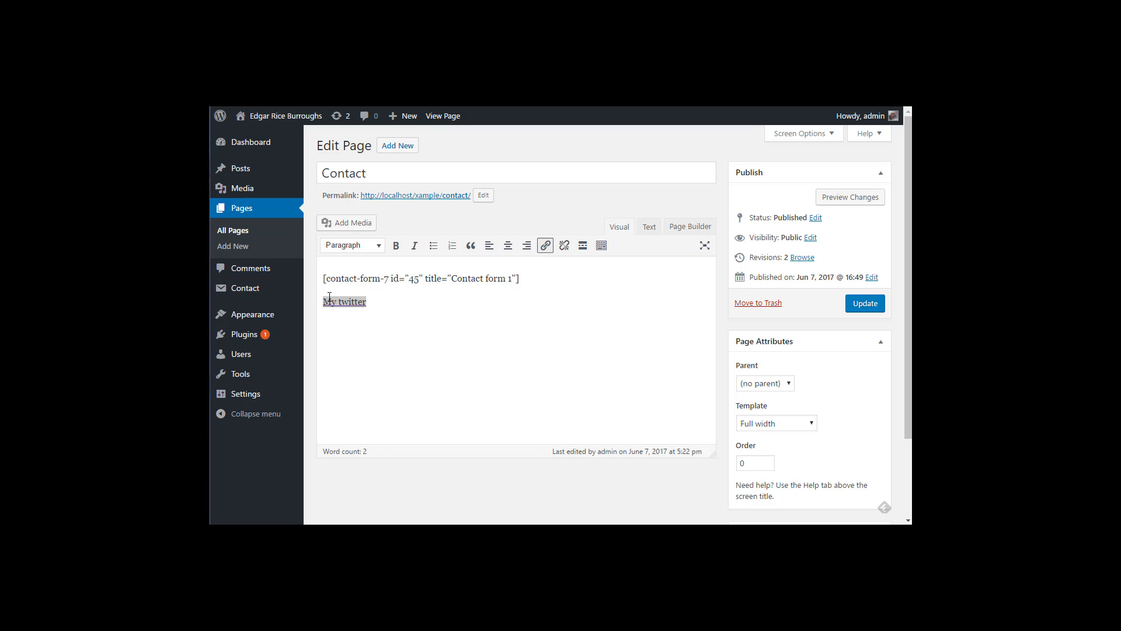
pyautogui.click(607, 291)
# Step: Insert the line 'Or contact me on twitter' above the link and update the page
pyautogui.press('Return')
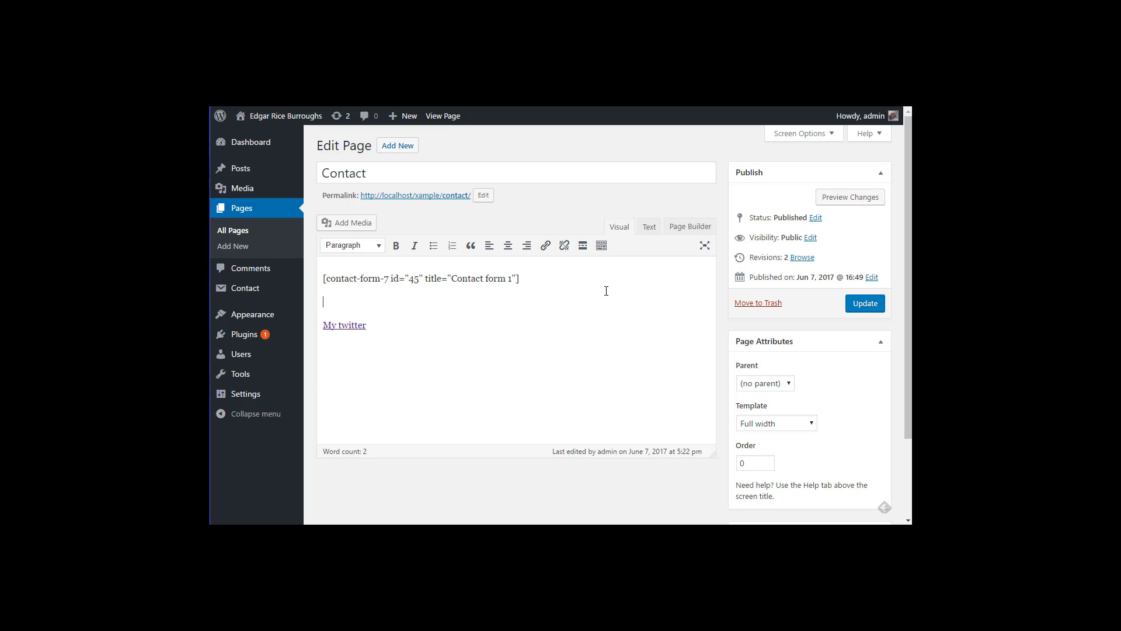
pyautogui.write('Or contact me on twitter.')
pyautogui.click(851, 302)
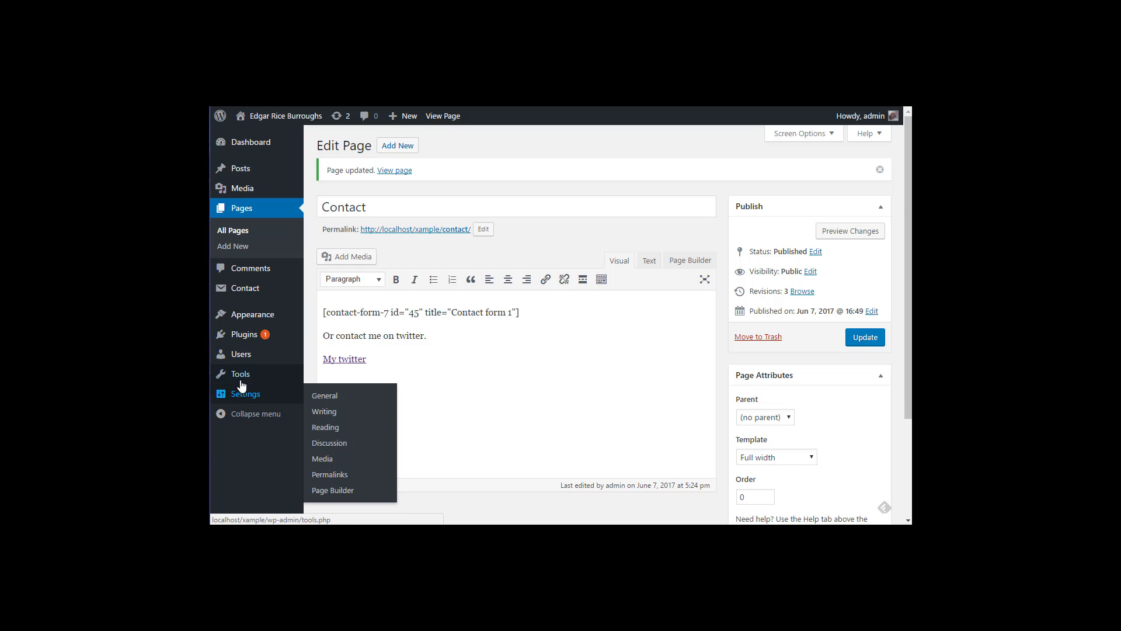
# Step: Add the Blog page to the basic menu, place it directly under Home, and save
pyautogui.moveTo(241, 318)
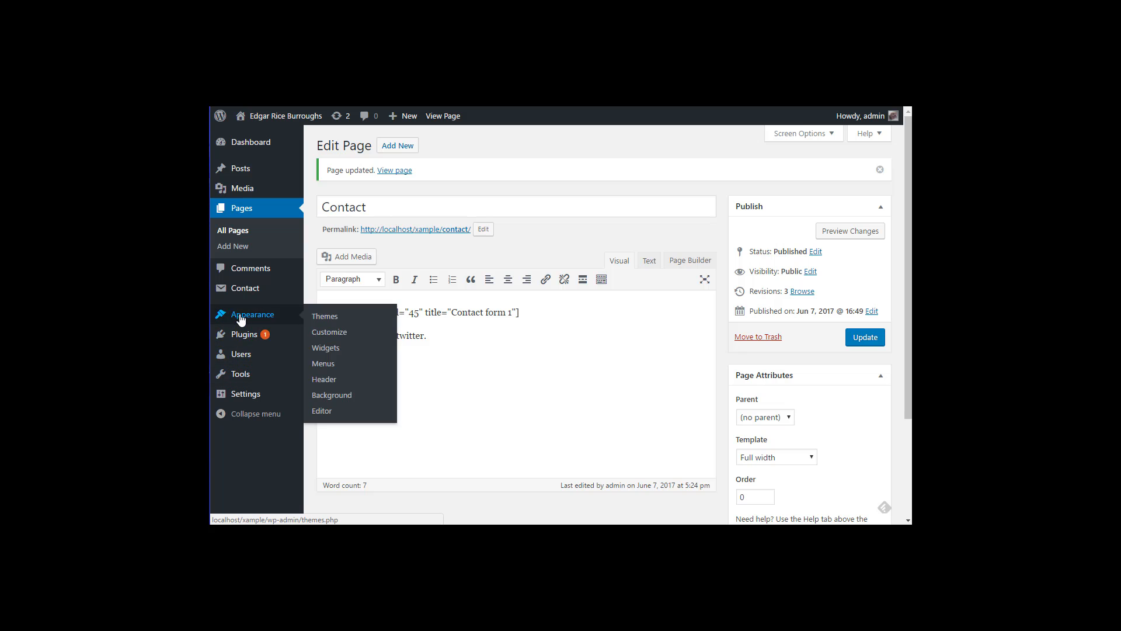
pyautogui.click(325, 366)
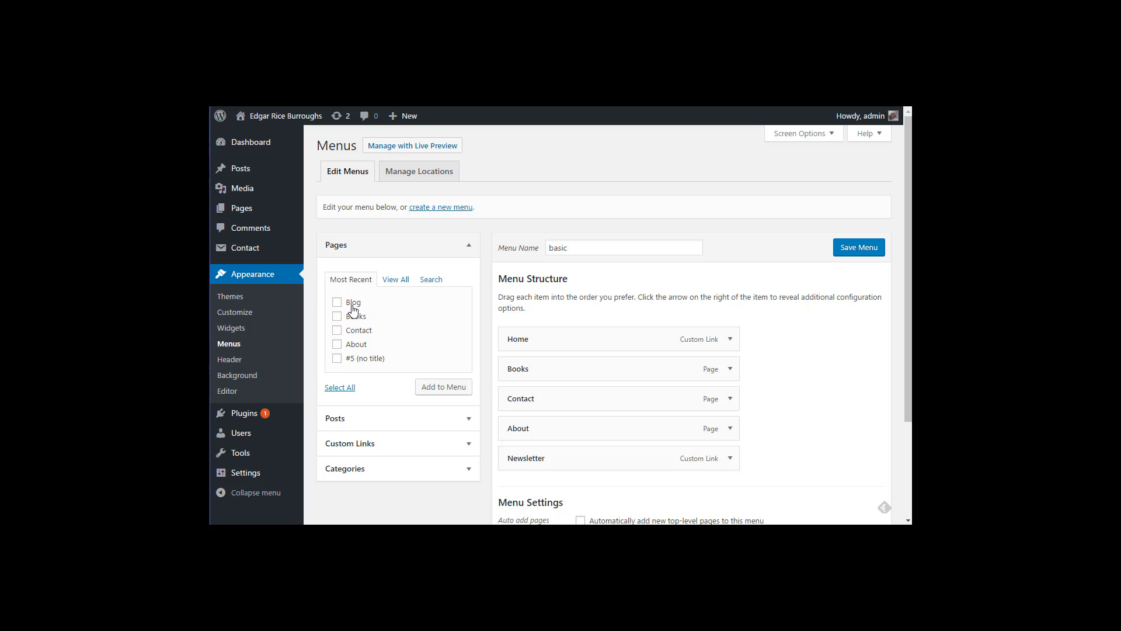
pyautogui.scroll(-3, 817, 321)
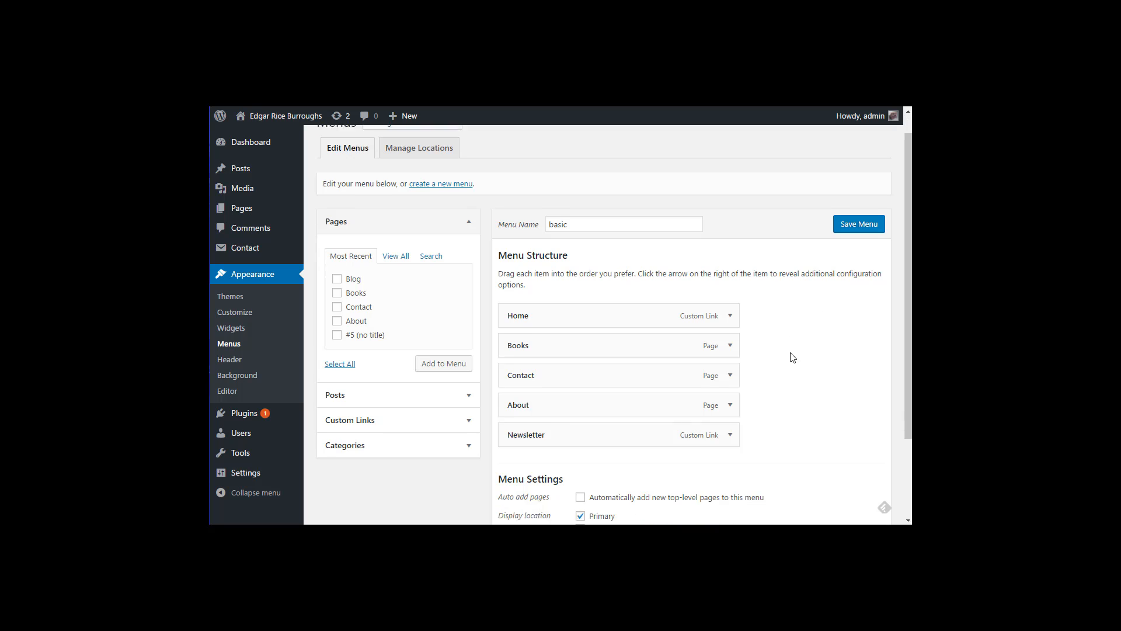
pyautogui.scroll(3, 731, 265)
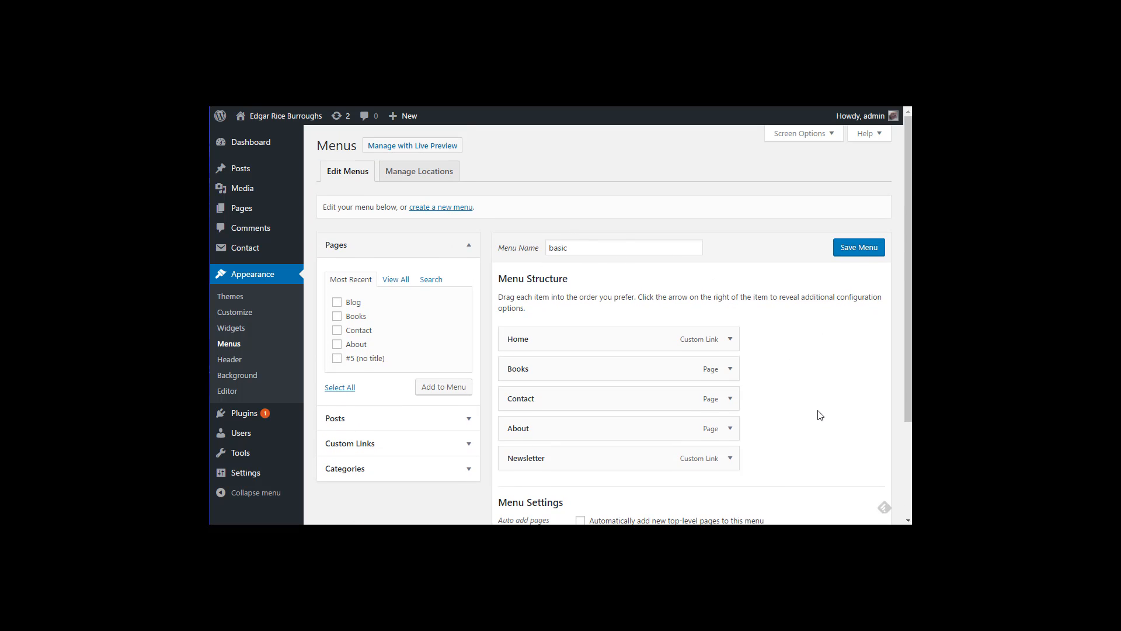
pyautogui.scroll(-3, 816, 415)
pyautogui.scroll(3, 794, 383)
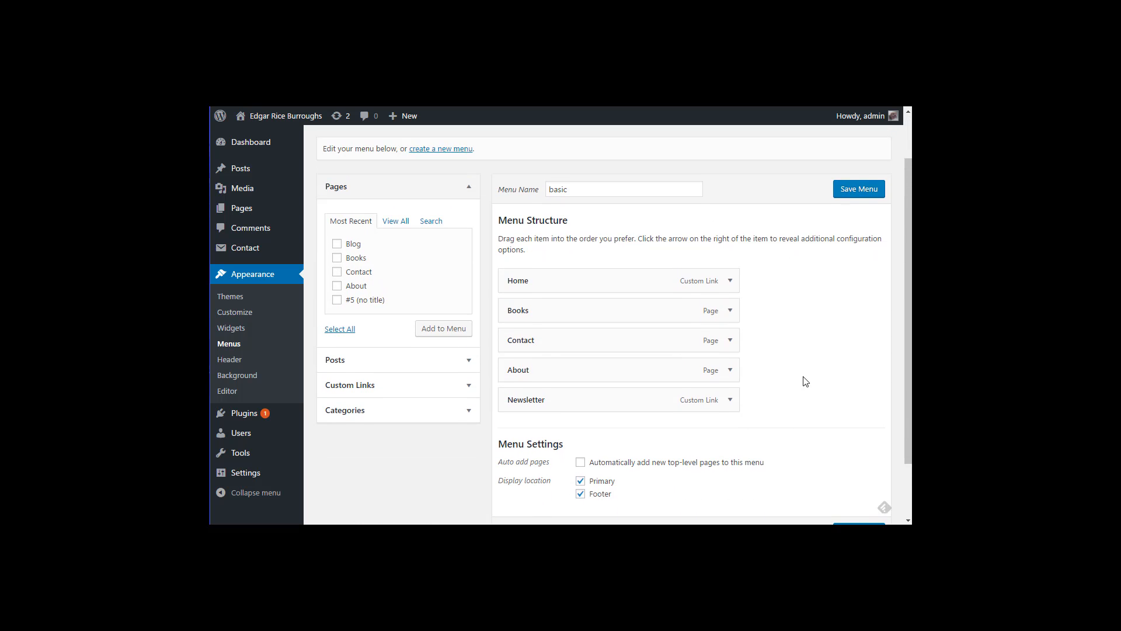
pyautogui.click(336, 245)
pyautogui.click(443, 329)
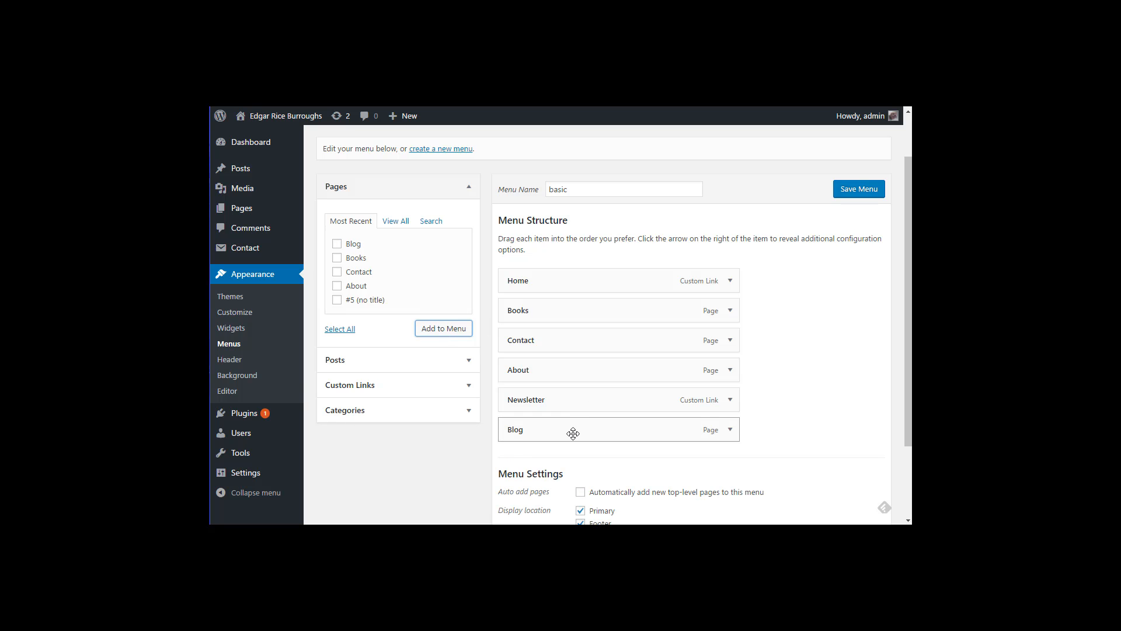
pyautogui.moveTo(573, 434); pyautogui.dragTo(546, 311)
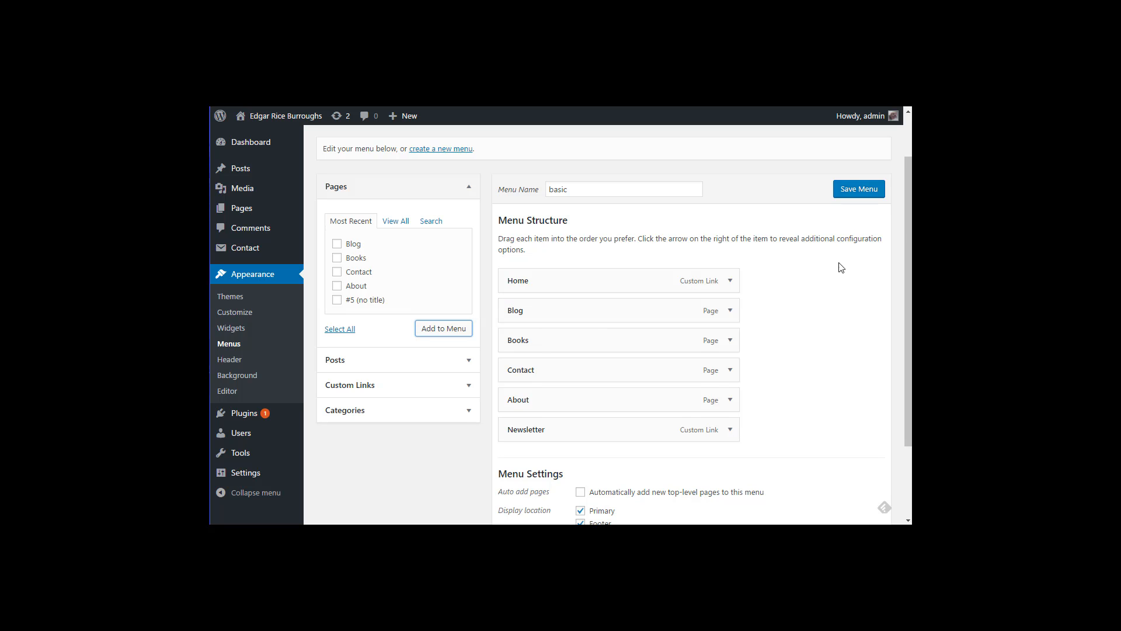
pyautogui.click(850, 193)
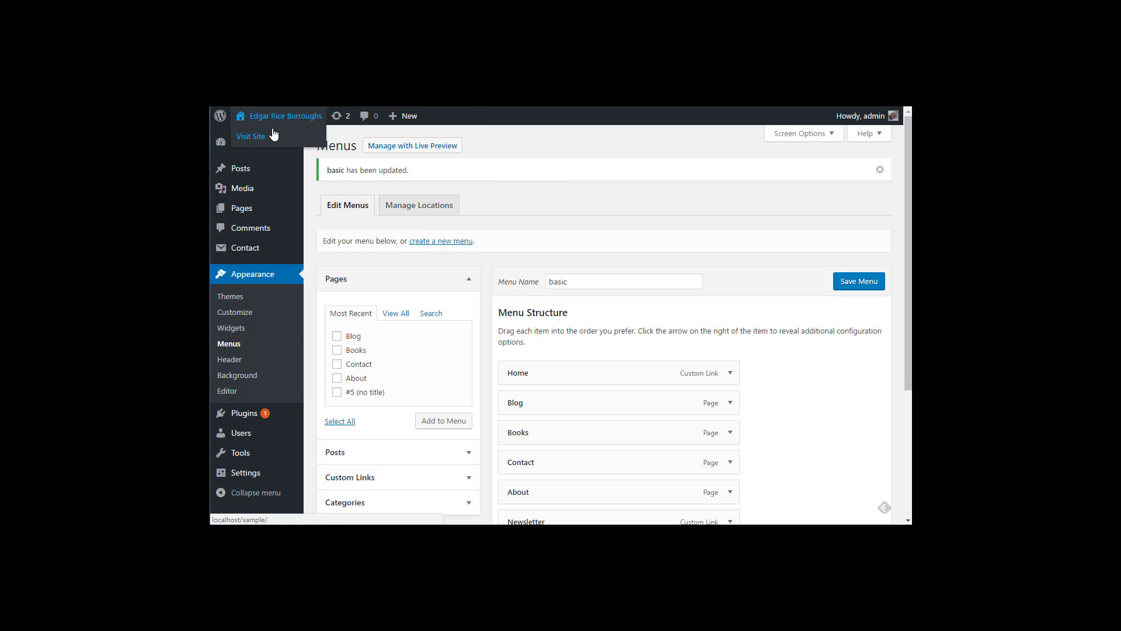
pyautogui.click(273, 135)
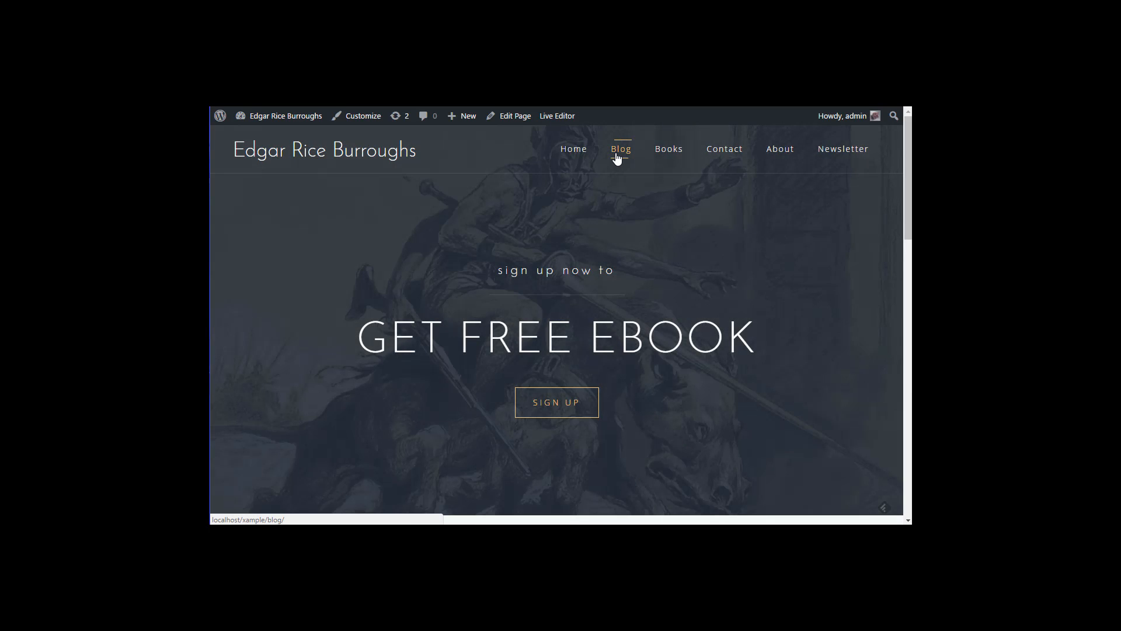
# Step: Open the live Blog page and scroll through its sidebar widgets
pyautogui.click(618, 156)
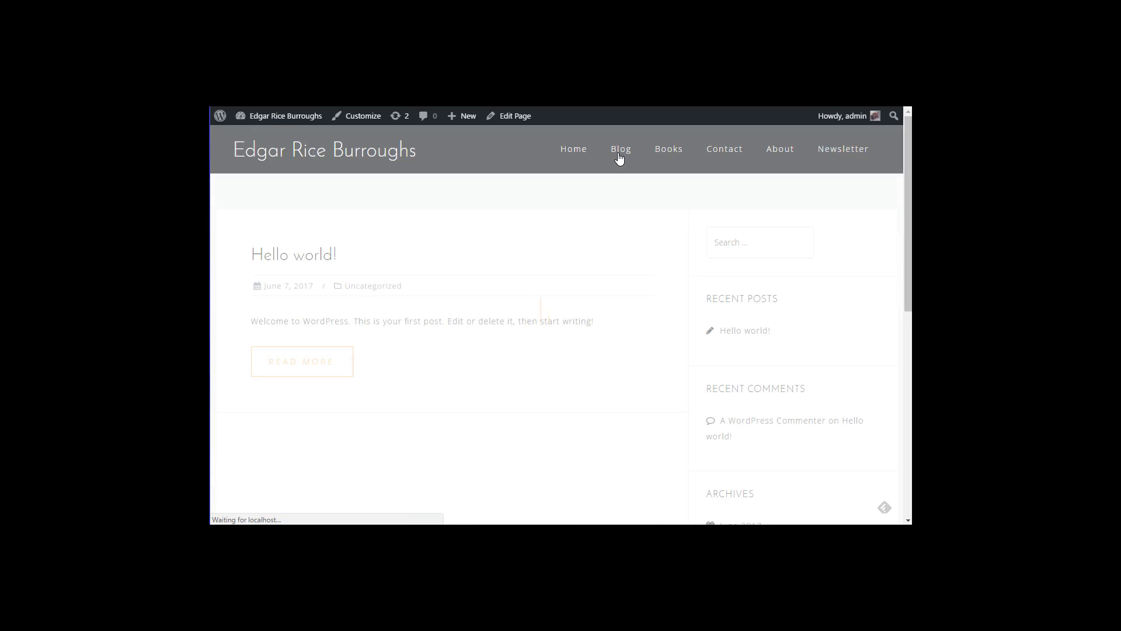
pyautogui.scroll(-2, 769, 369)
pyautogui.scroll(2, 761, 366)
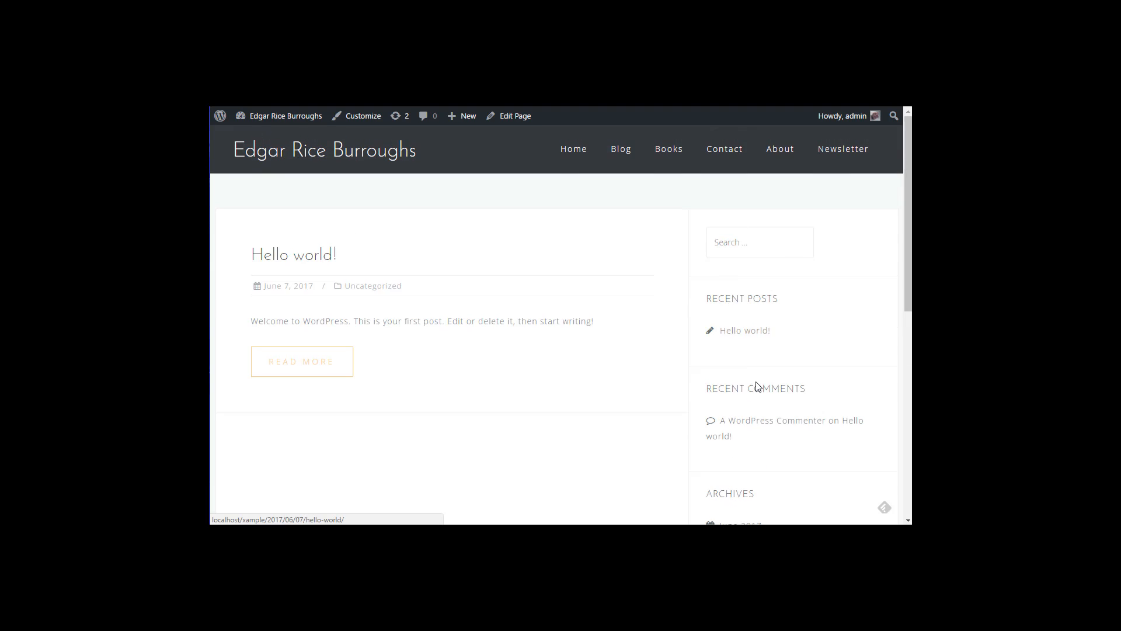
pyautogui.scroll(-5, 756, 388)
pyautogui.scroll(-2, 761, 439)
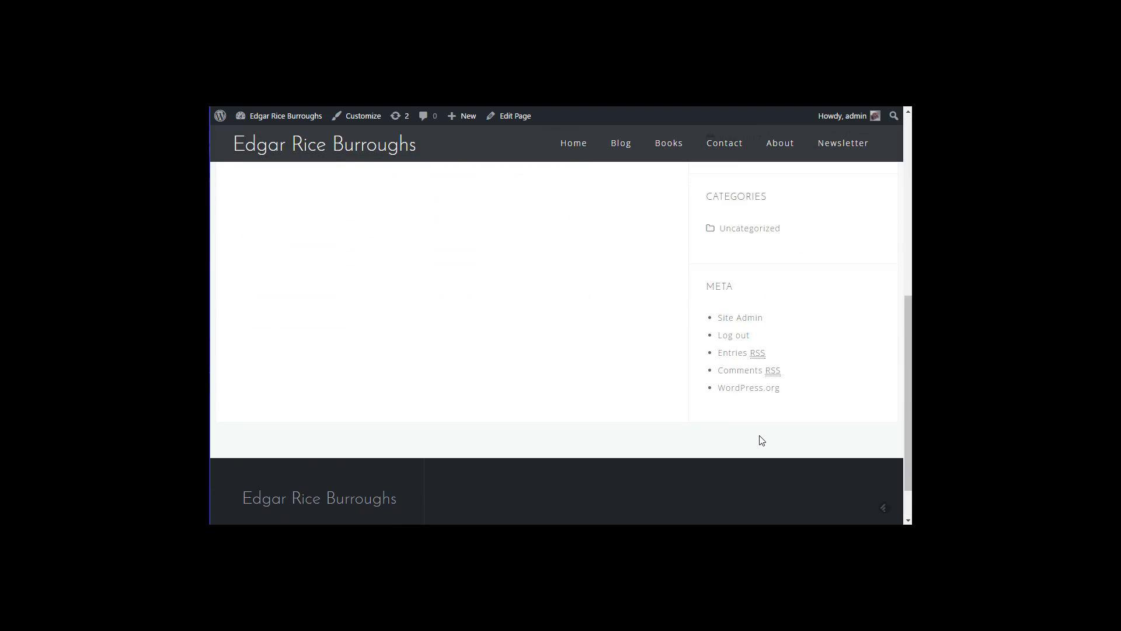
pyautogui.scroll(8, 760, 440)
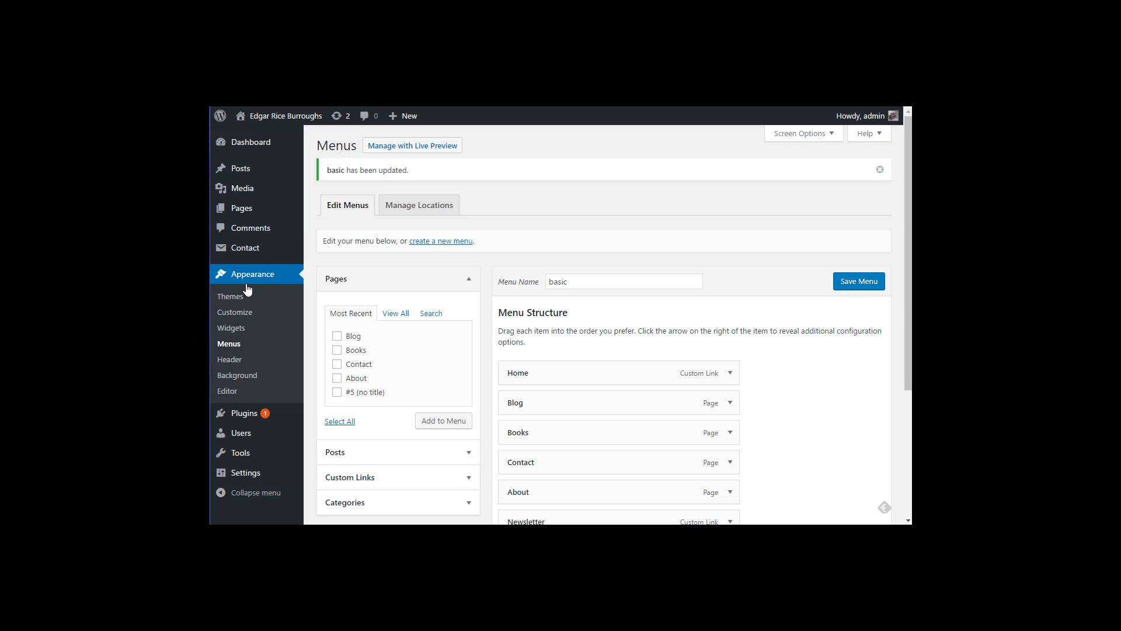
# Step: Open the Widgets settings and compare them with the live Blog sidebar, including Meta
pyautogui.click(233, 328)
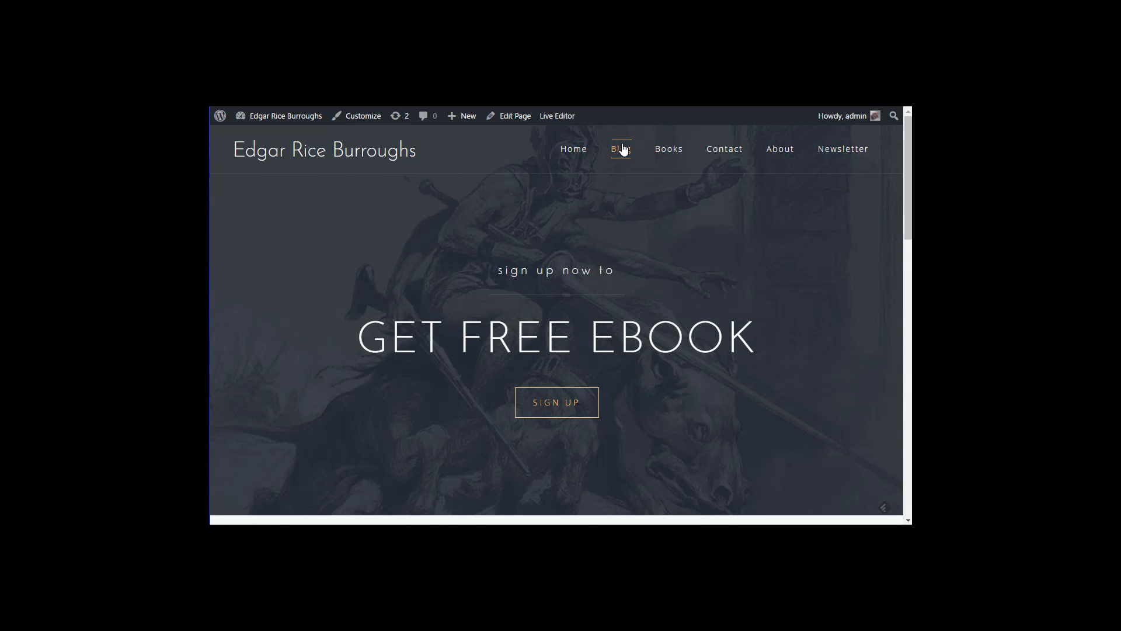
pyautogui.click(622, 149)
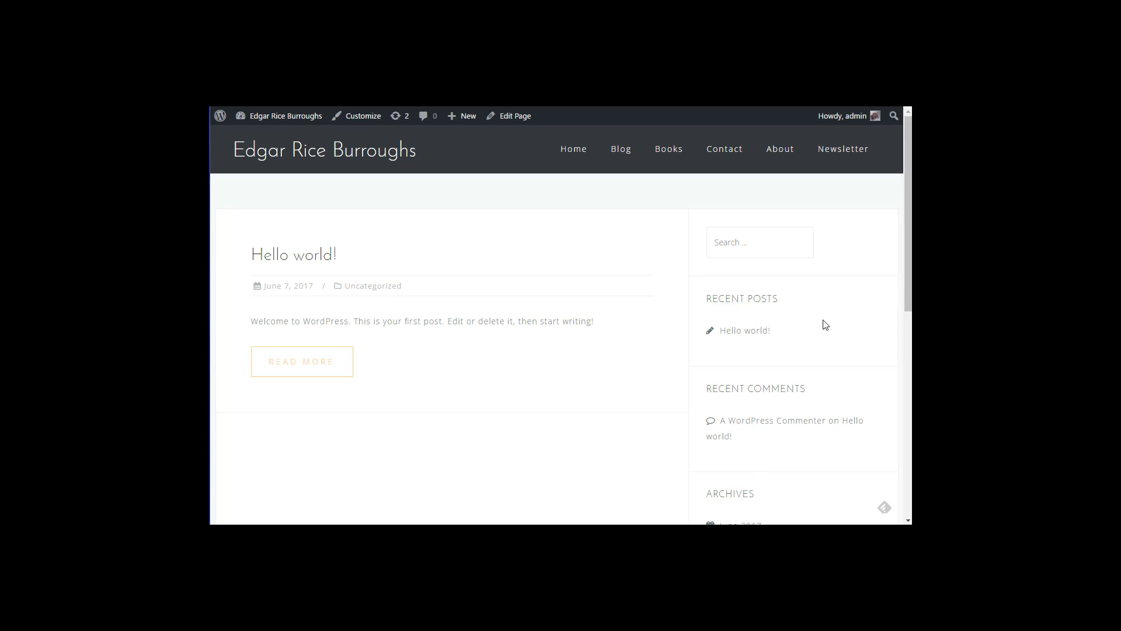
pyautogui.scroll(-3, 430, 134)
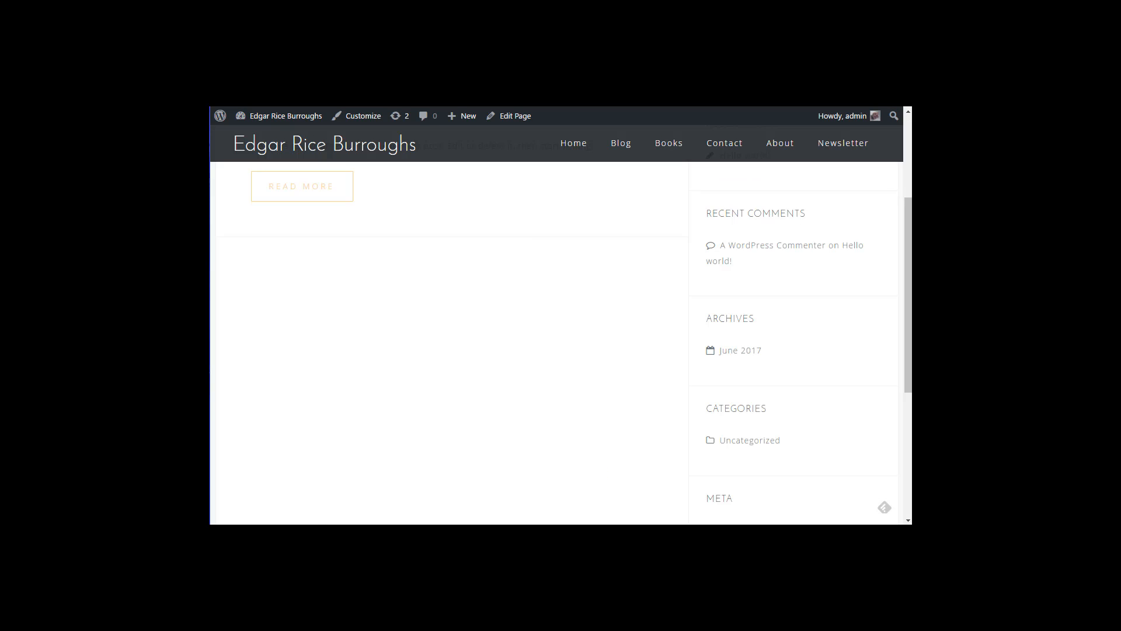
pyautogui.scroll(-4, 814, 395)
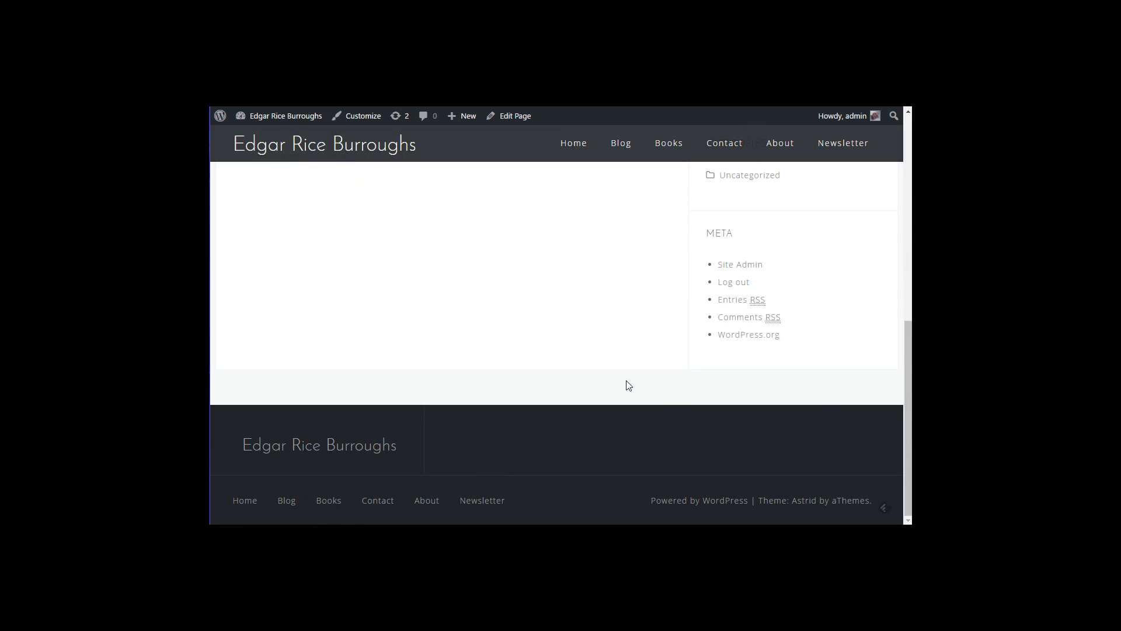
pyautogui.scroll(10, 628, 385)
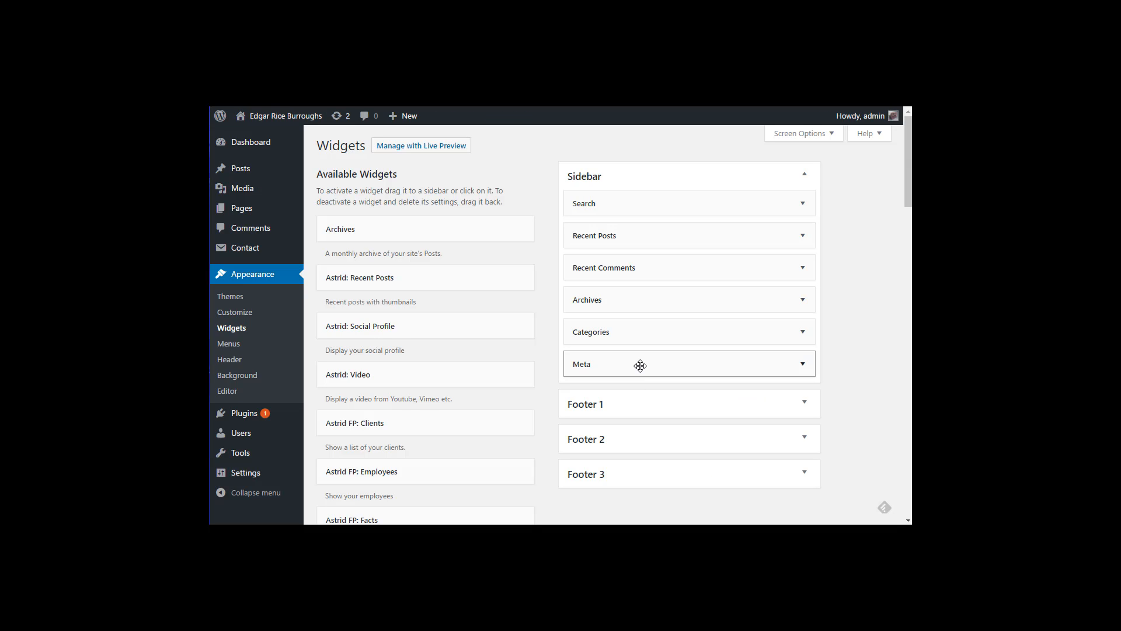
pyautogui.moveTo(640, 365); pyautogui.dragTo(772, 373)
pyautogui.click(802, 364)
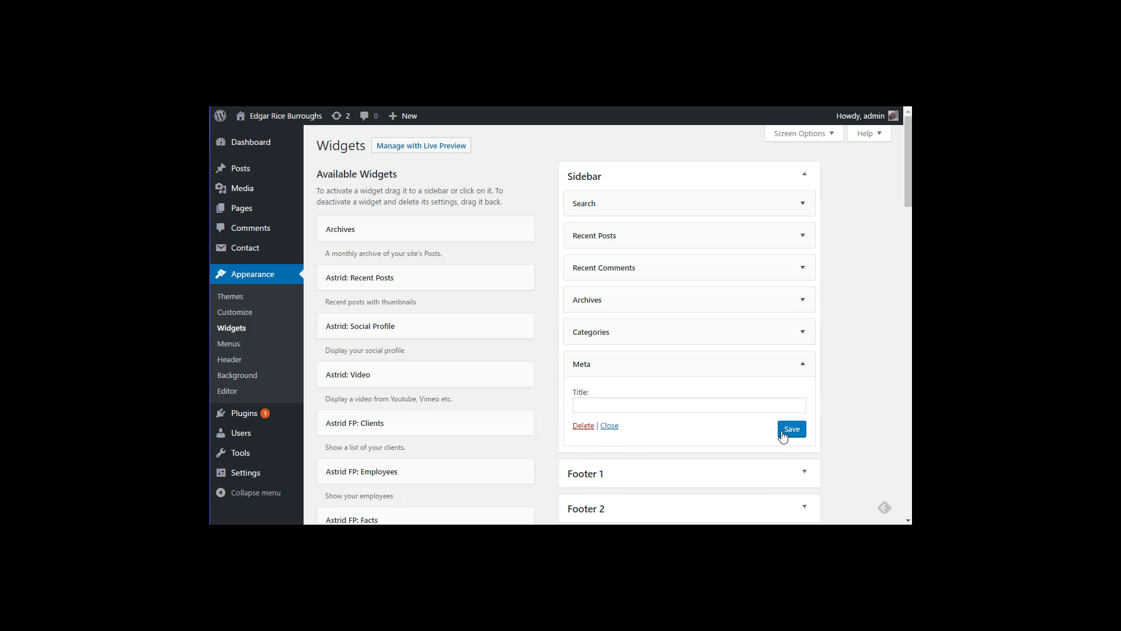
pyautogui.click(589, 426)
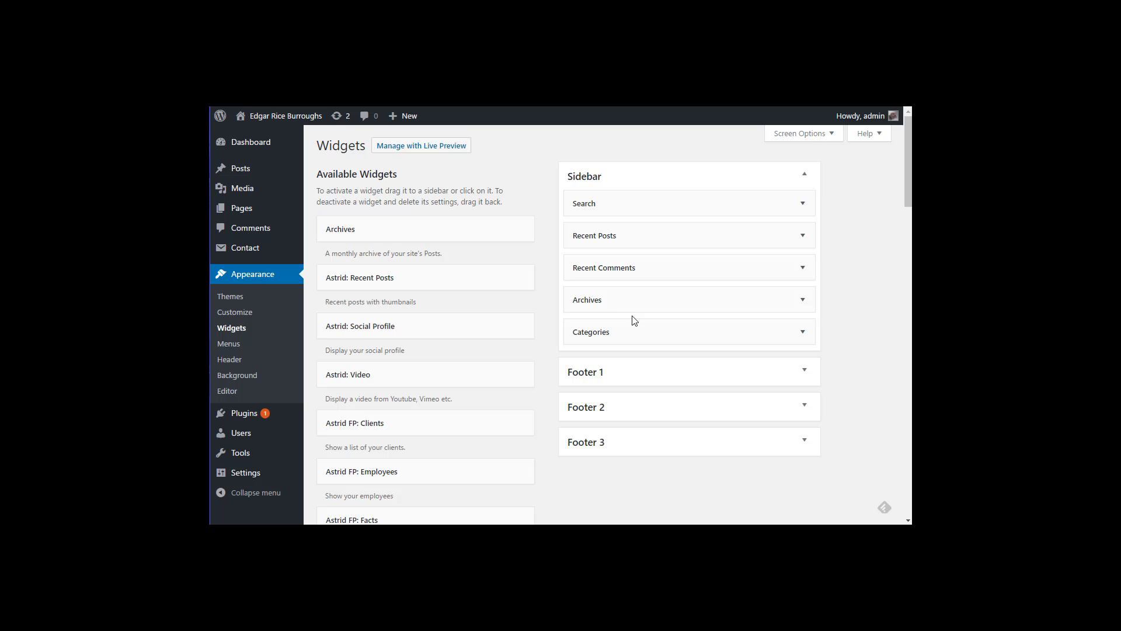
pyautogui.scroll(-5, 696, 291)
pyautogui.scroll(5, 693, 293)
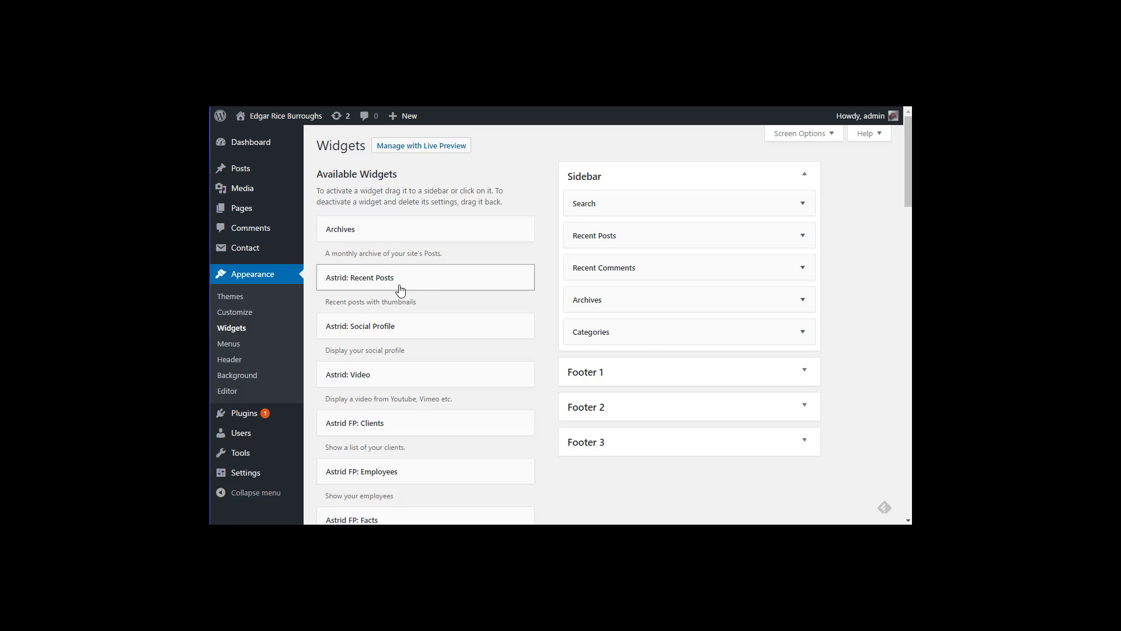
pyautogui.scroll(-5, 409, 353)
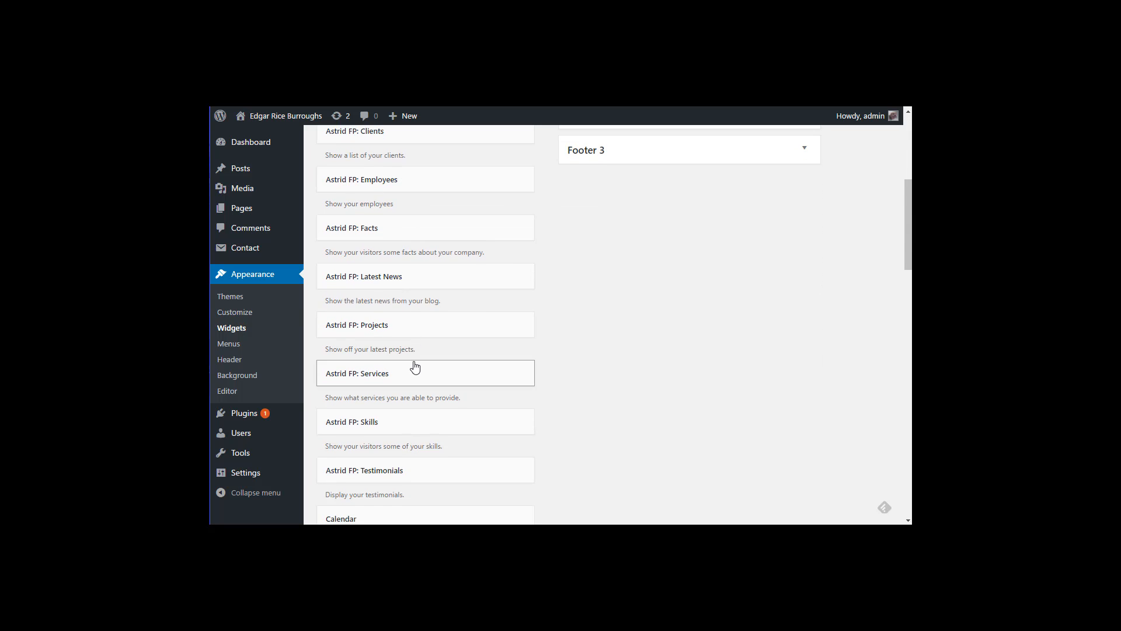
pyautogui.scroll(-4, 415, 367)
pyautogui.scroll(-8, 417, 365)
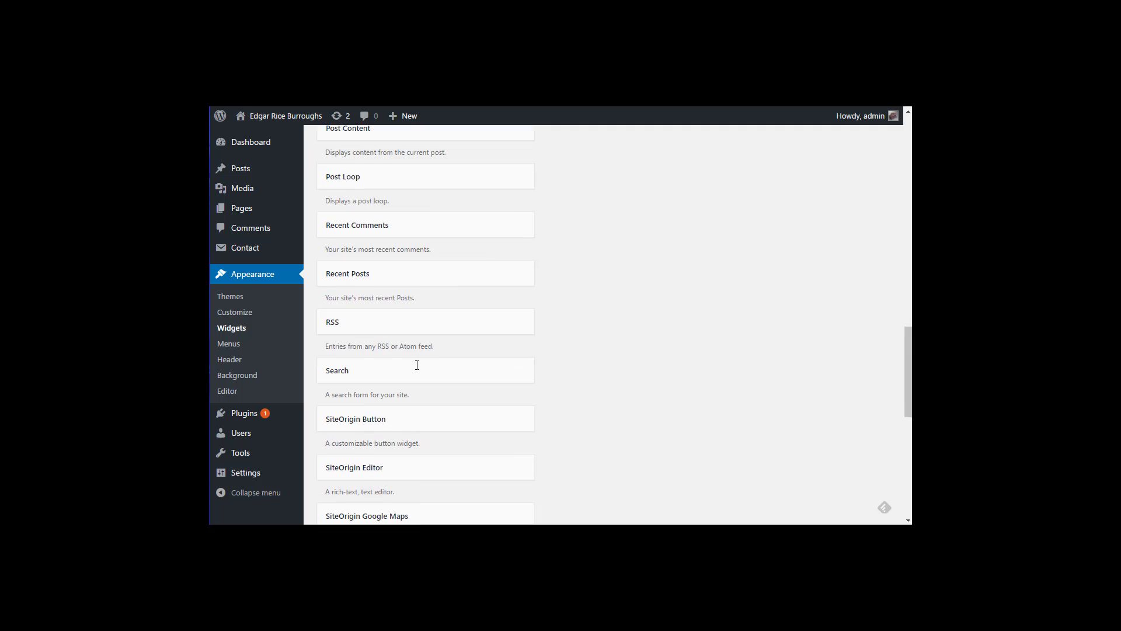
pyautogui.scroll(-5, 417, 365)
pyautogui.scroll(6, 409, 337)
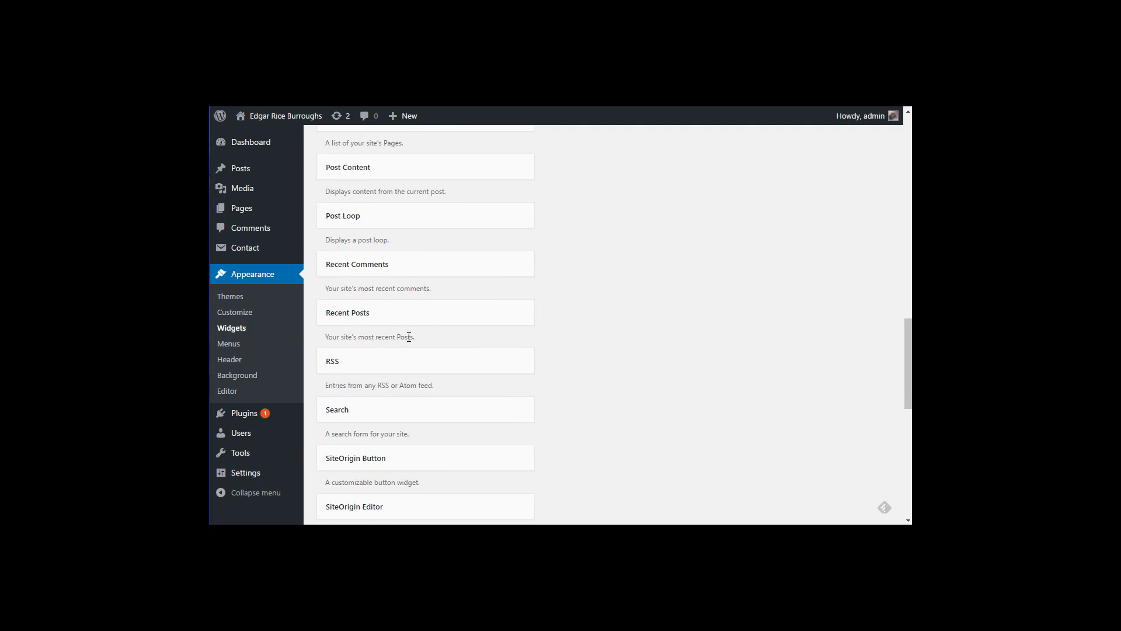
pyautogui.scroll(15, 409, 337)
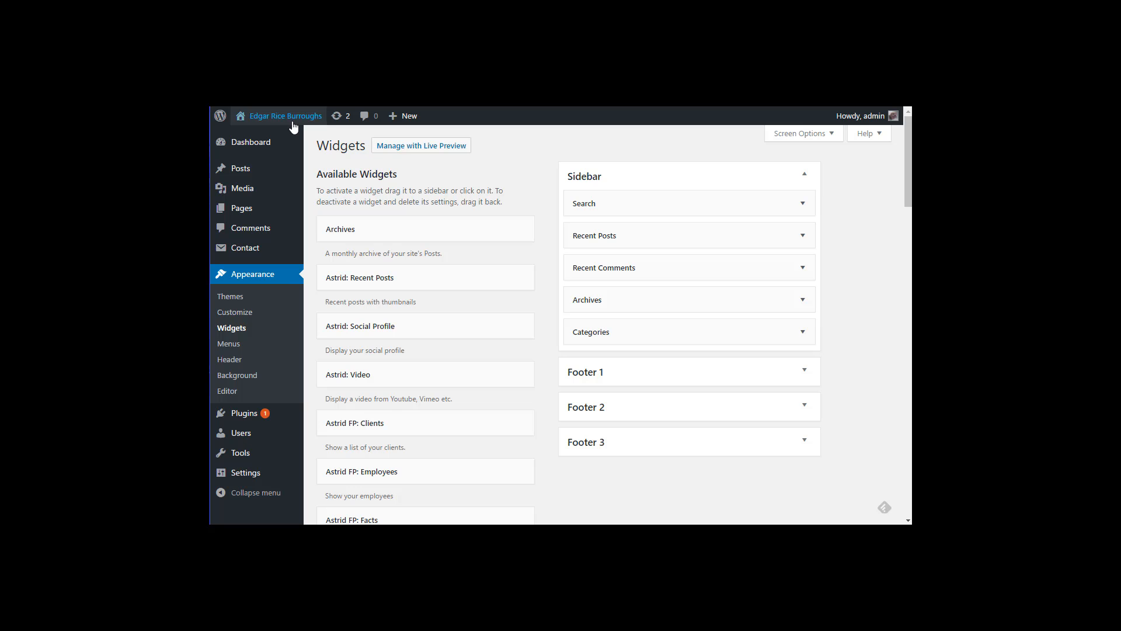
# Step: Open the live Edgar Rice Burroughs home page and scroll from the Ebook banner to the footer
pyautogui.moveTo(293, 127)
pyautogui.click(258, 137)
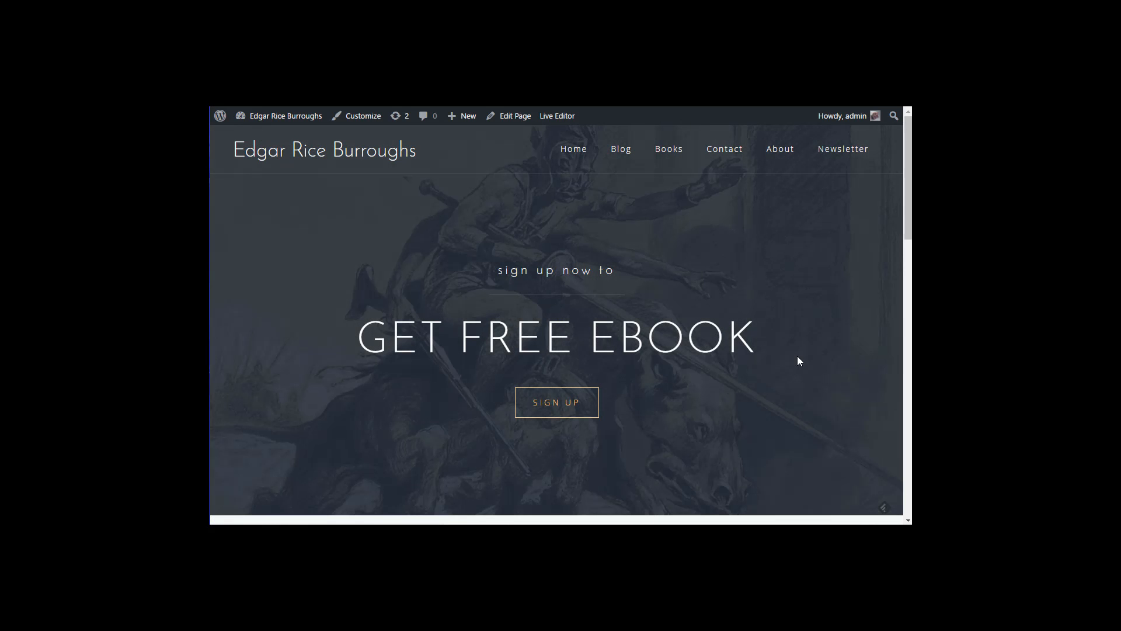
pyautogui.scroll(-10, 788, 352)
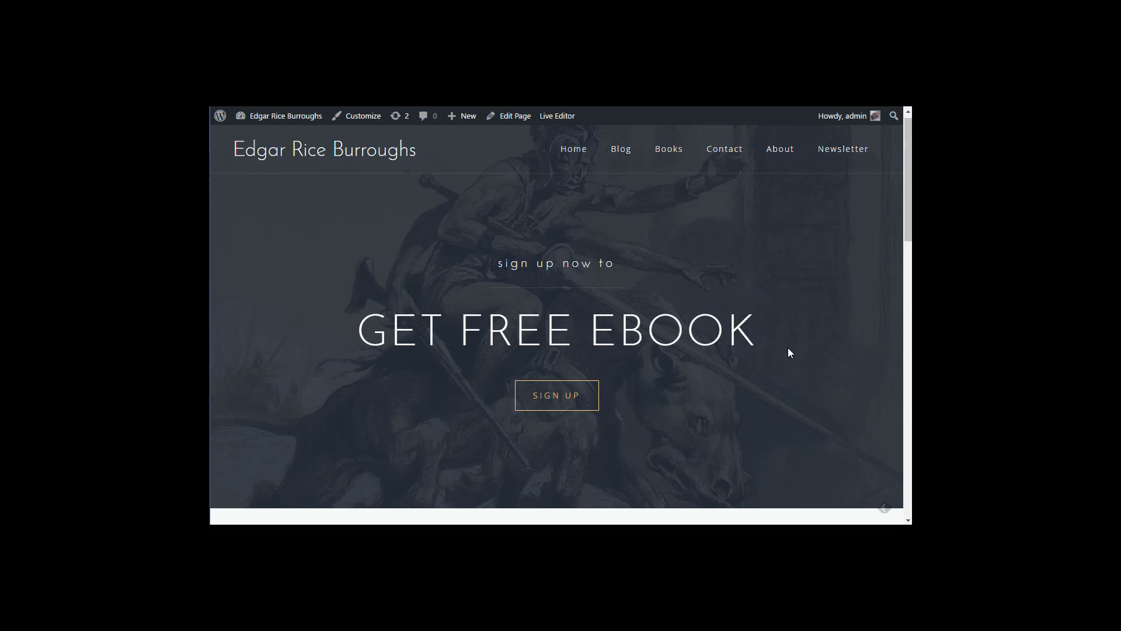
pyautogui.scroll(-5, 790, 353)
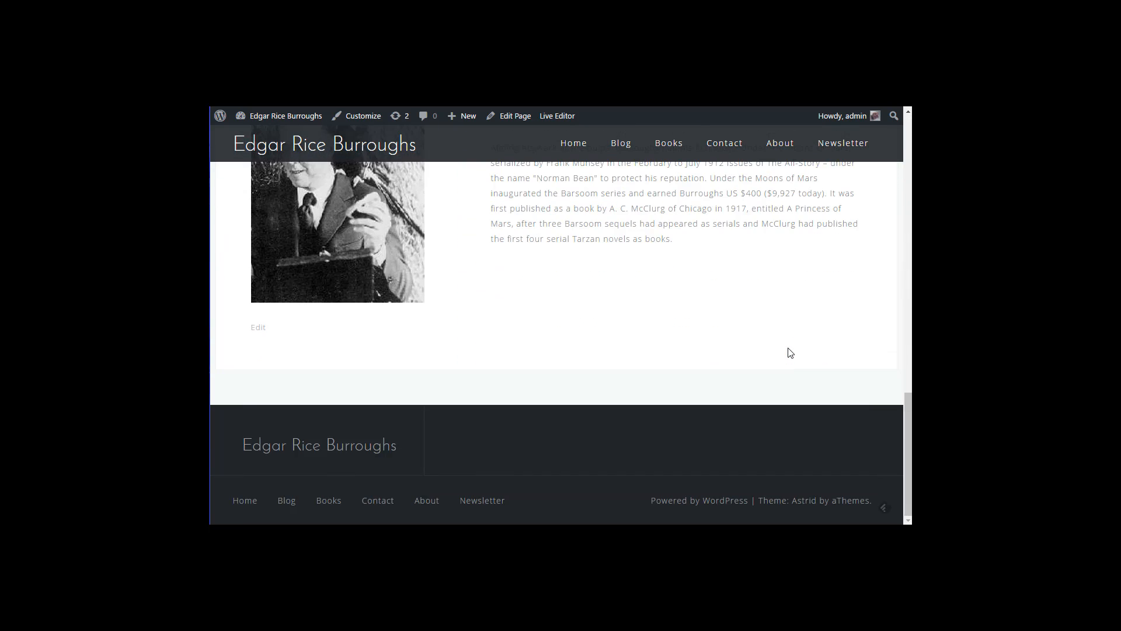
pyautogui.scroll(15, 789, 350)
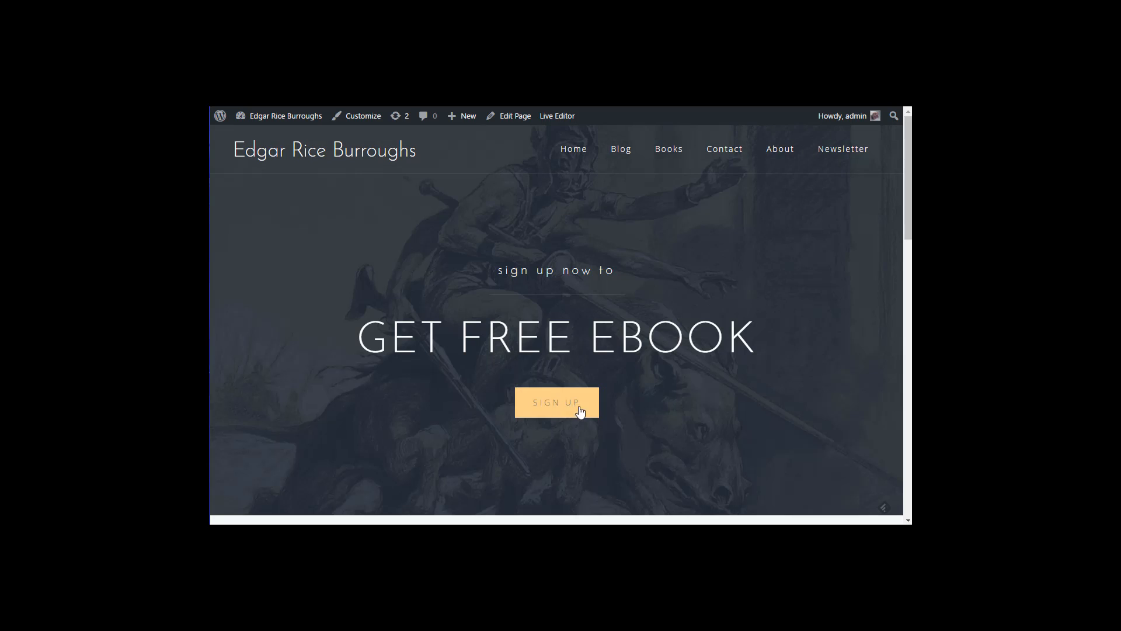
pyautogui.scroll(-5, 749, 407)
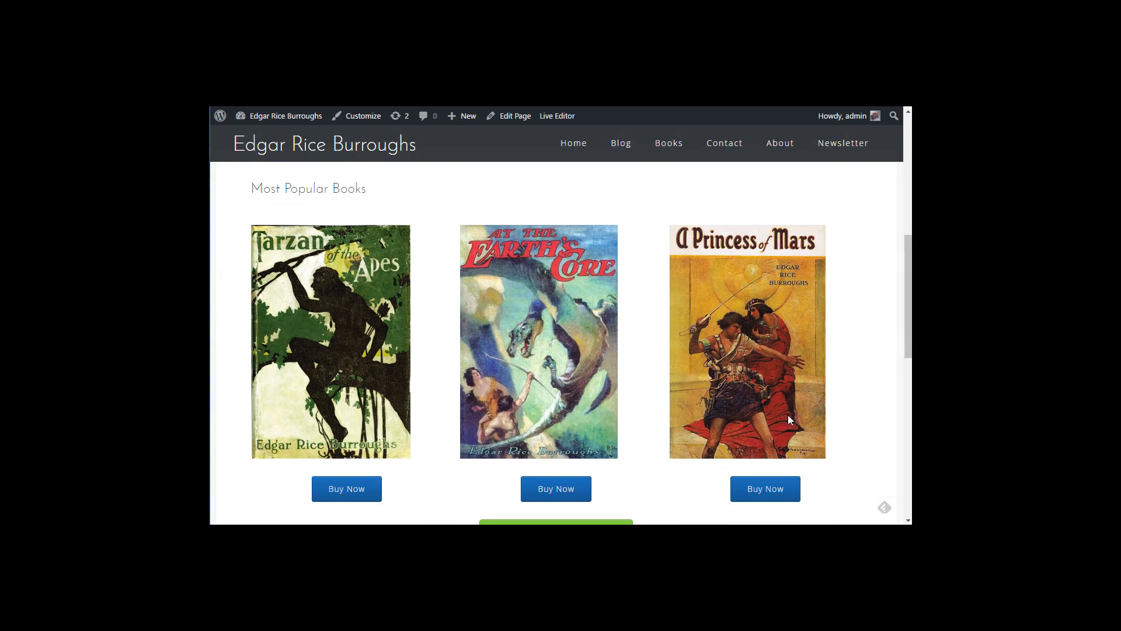
pyautogui.scroll(5, 862, 413)
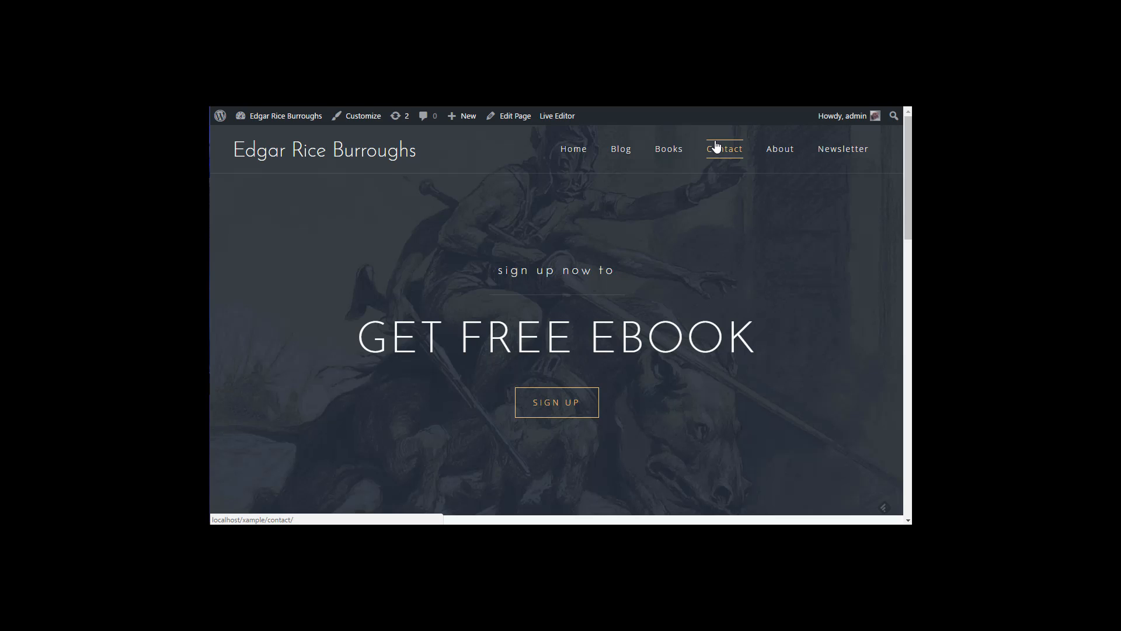
pyautogui.scroll(-15, 696, 299)
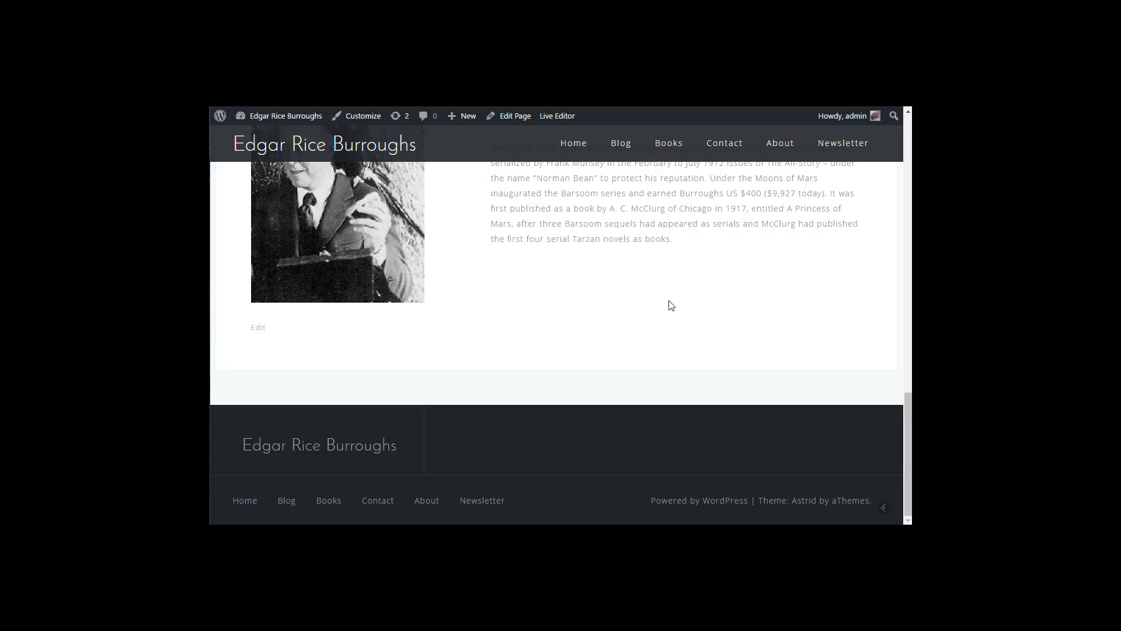
pyautogui.scroll(15, 669, 305)
# Step: Log out of WordPress and change the login URL's host to whatever.com
pyautogui.moveTo(868, 123)
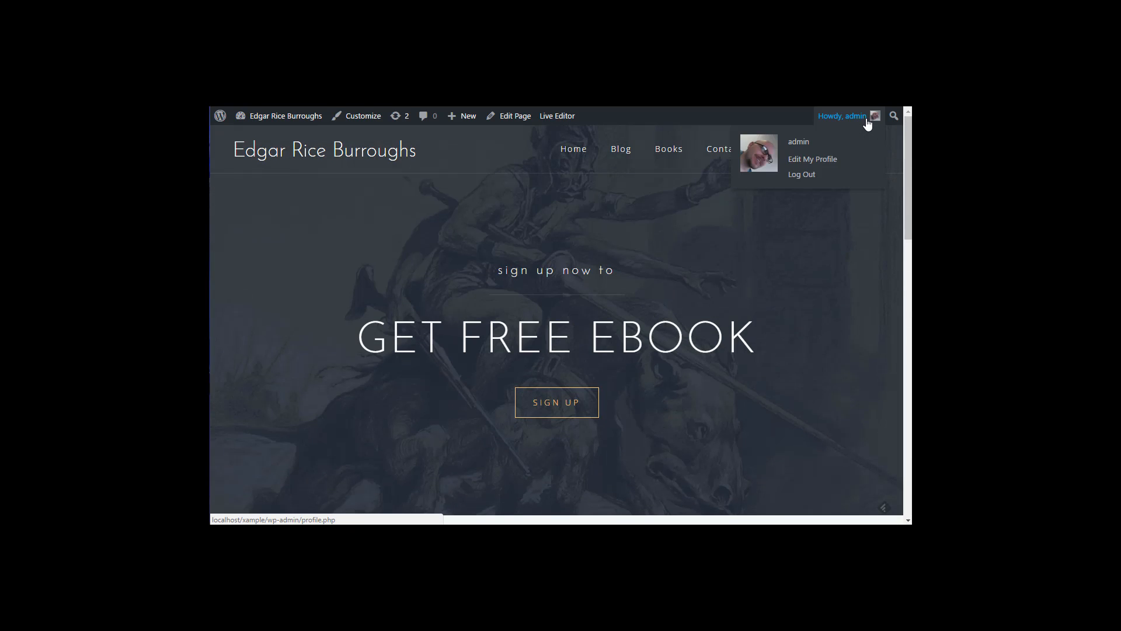
pyautogui.click(808, 176)
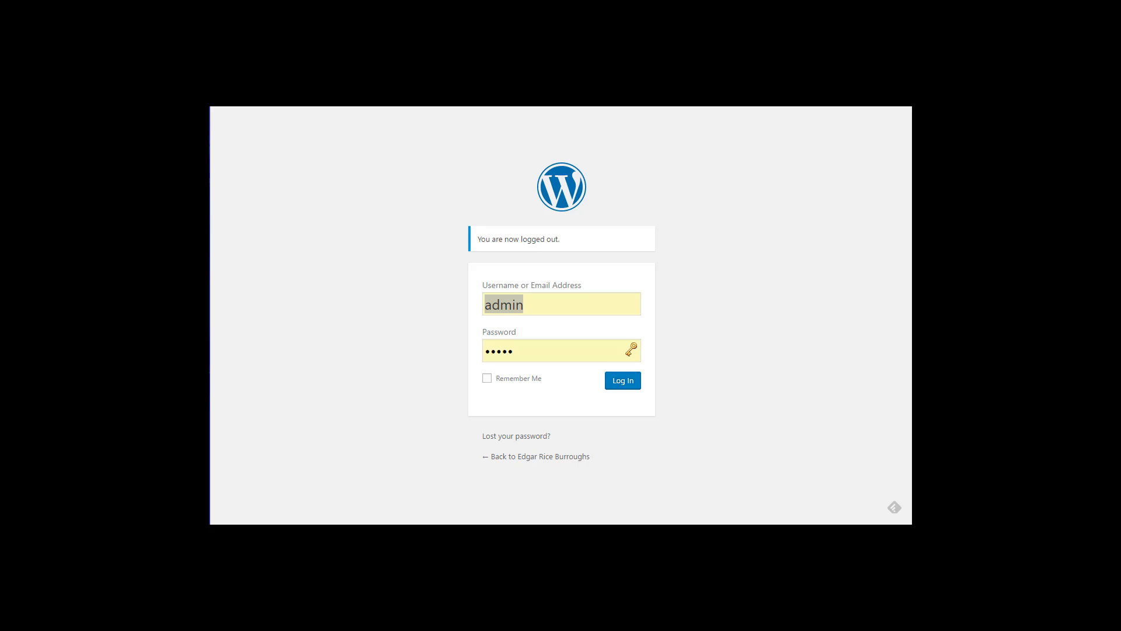
pyautogui.press('BackSpace')
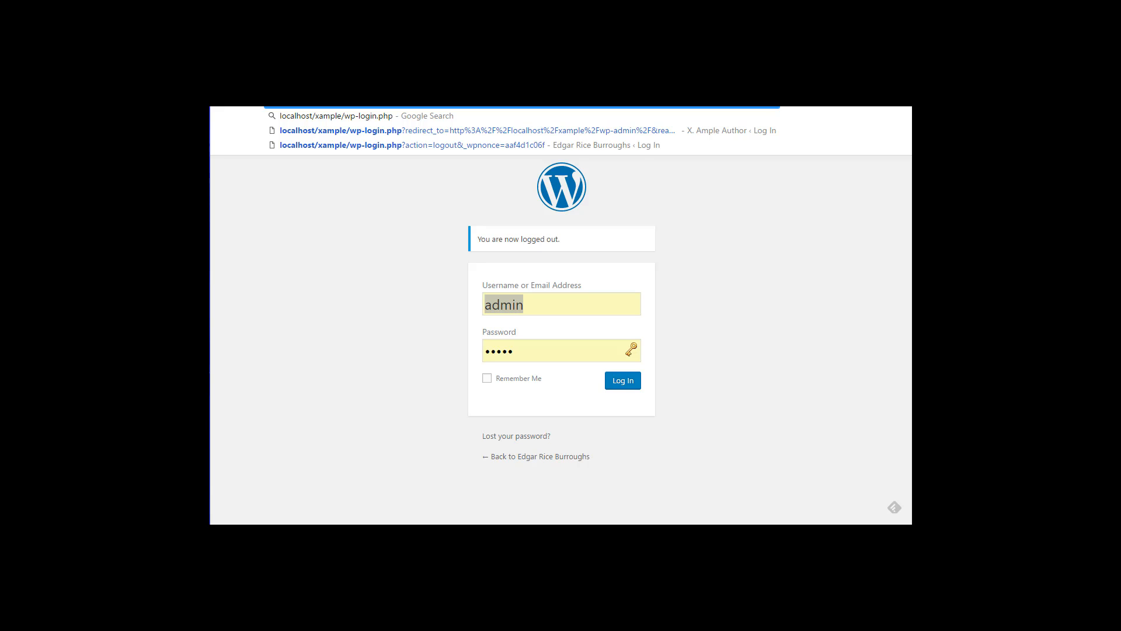
pyautogui.moveTo(399, 63); pyautogui.dragTo(397, 127)
pyautogui.click(372, 216)
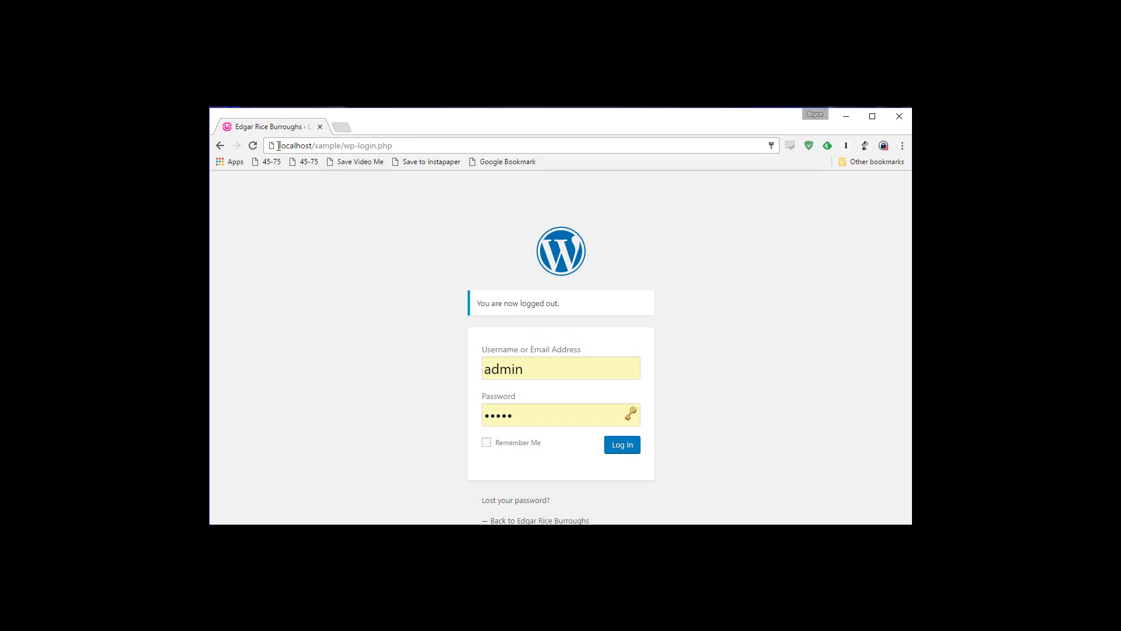
pyautogui.moveTo(278, 145); pyautogui.dragTo(336, 149)
pyautogui.write('whatever')
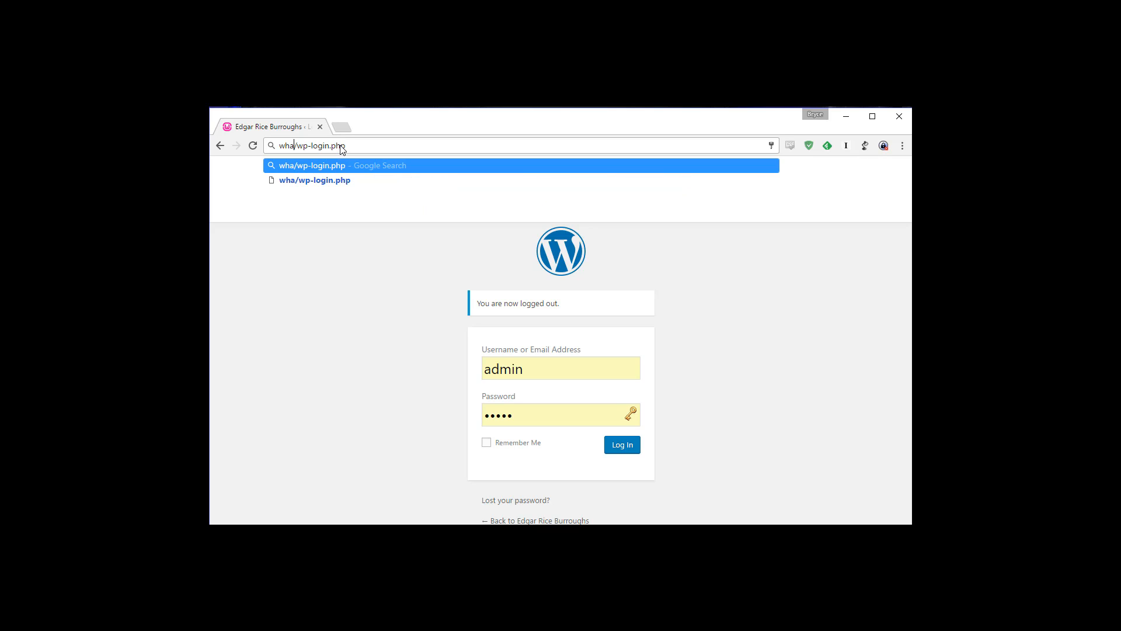
pyautogui.write('.com')
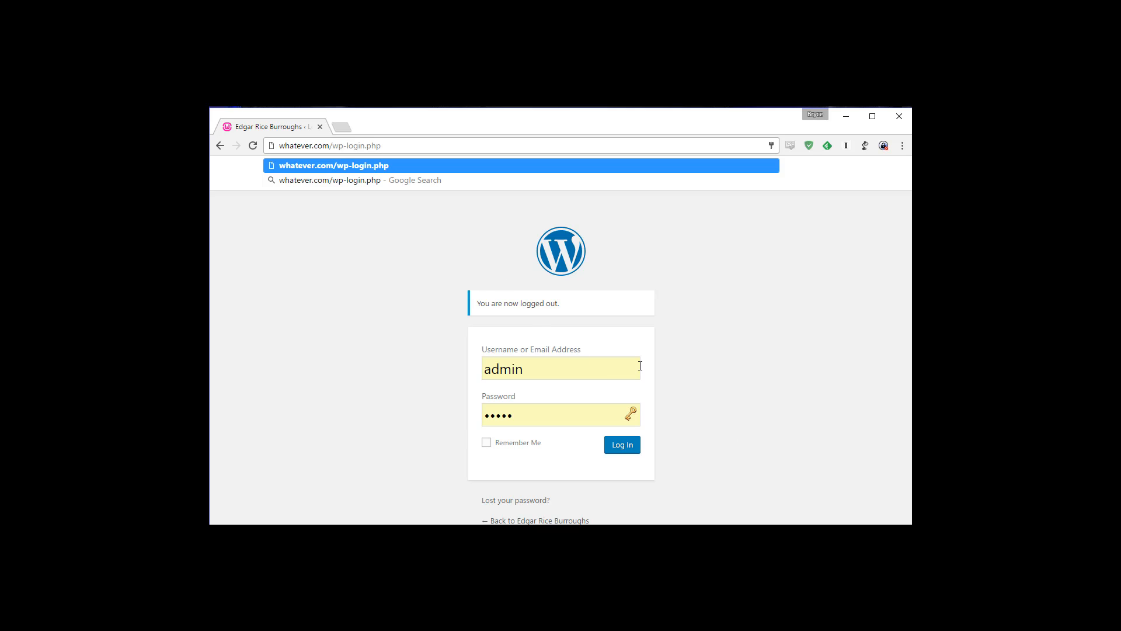
# Step: Switch the browser to full screen and log back in with Remember Me ticked
pyautogui.press('F11')
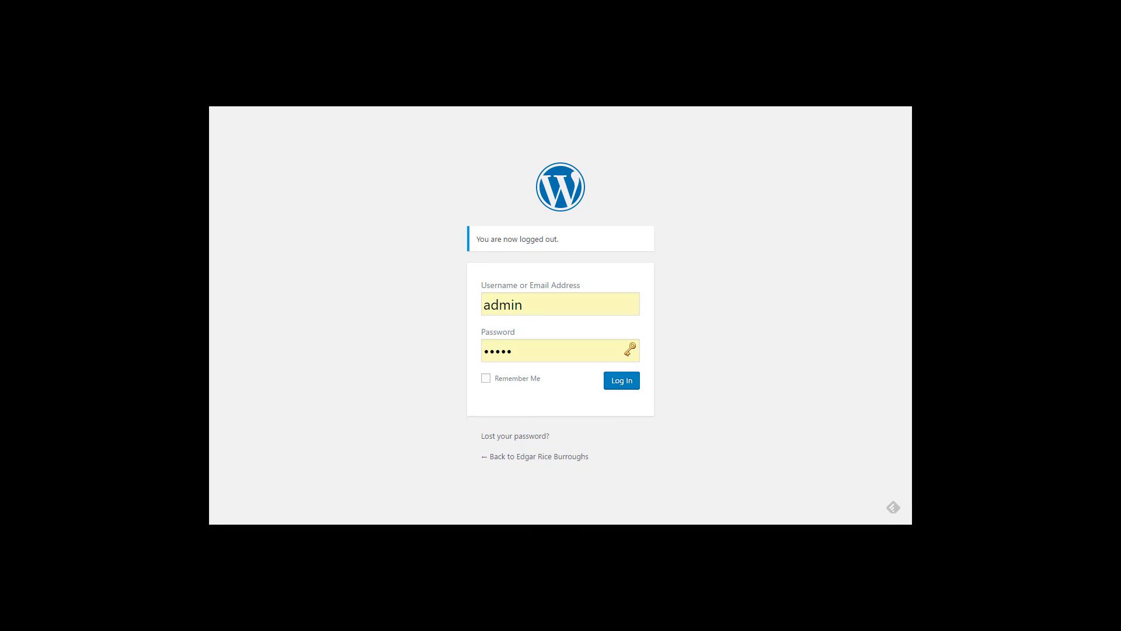
pyautogui.click(486, 378)
pyautogui.click(622, 382)
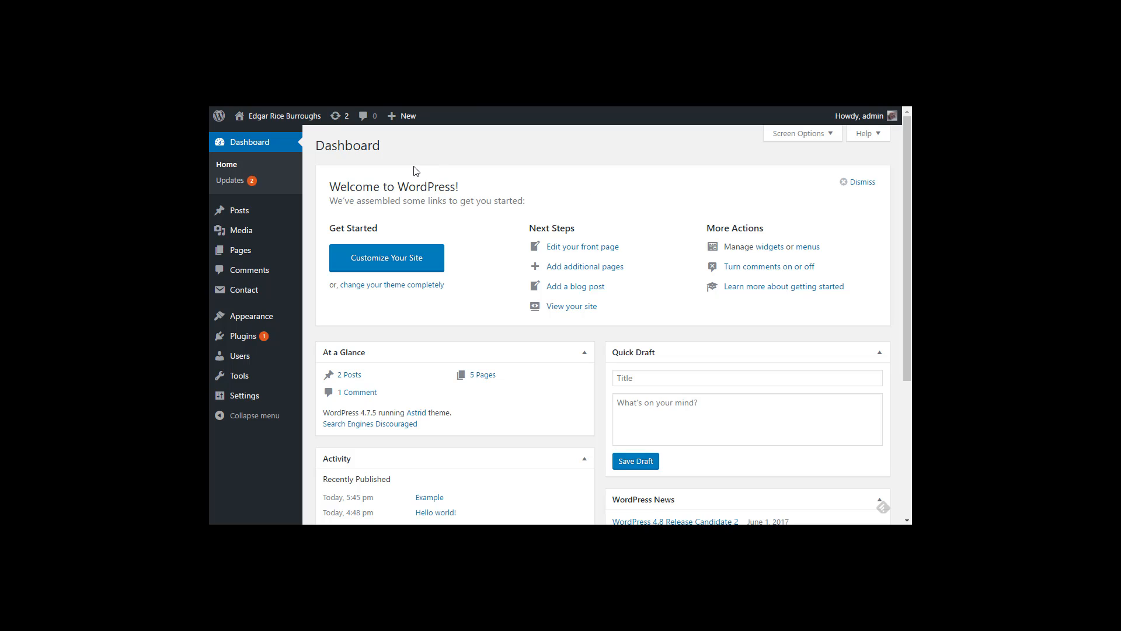
# Step: Publish a new post titled 'News!' with the body 'Here is the news' and view it
pyautogui.moveTo(235, 254)
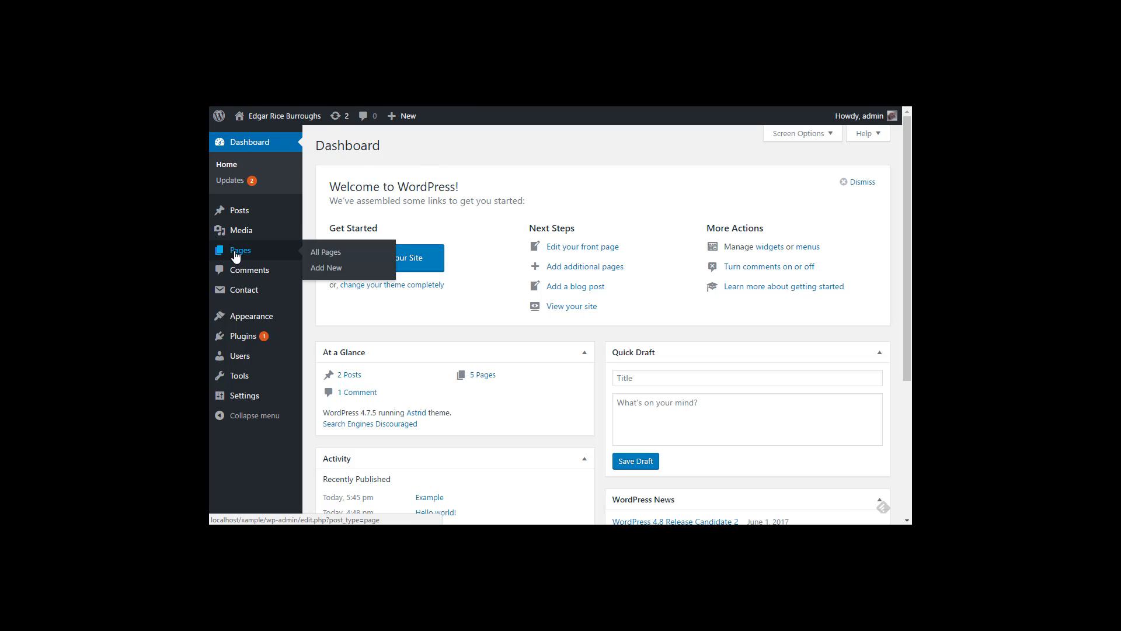
pyautogui.click(244, 216)
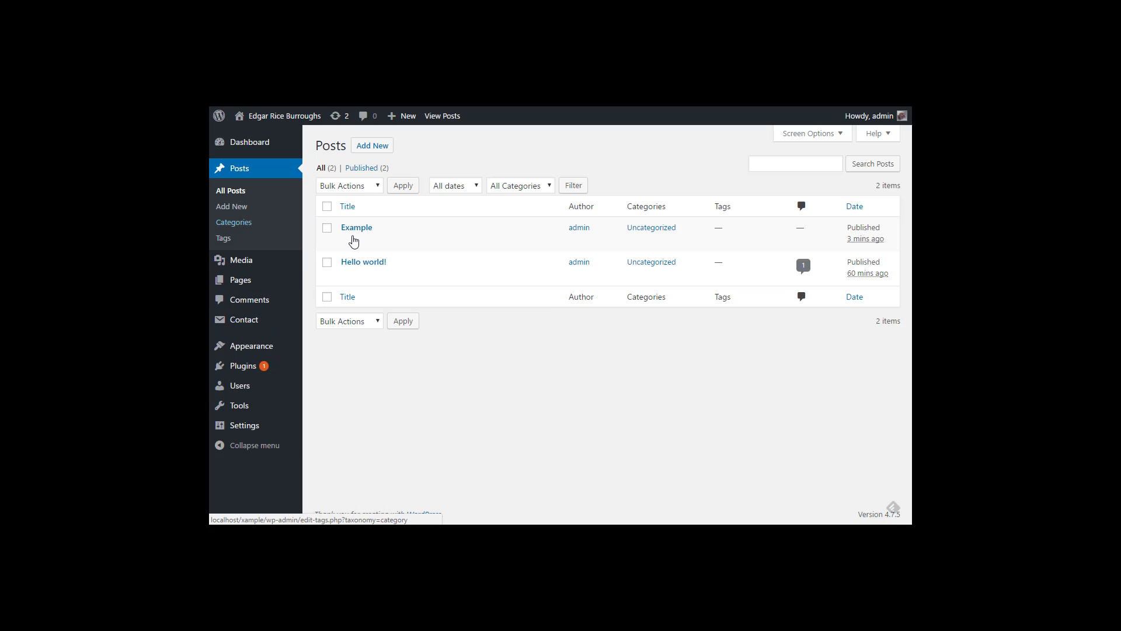
pyautogui.click(375, 153)
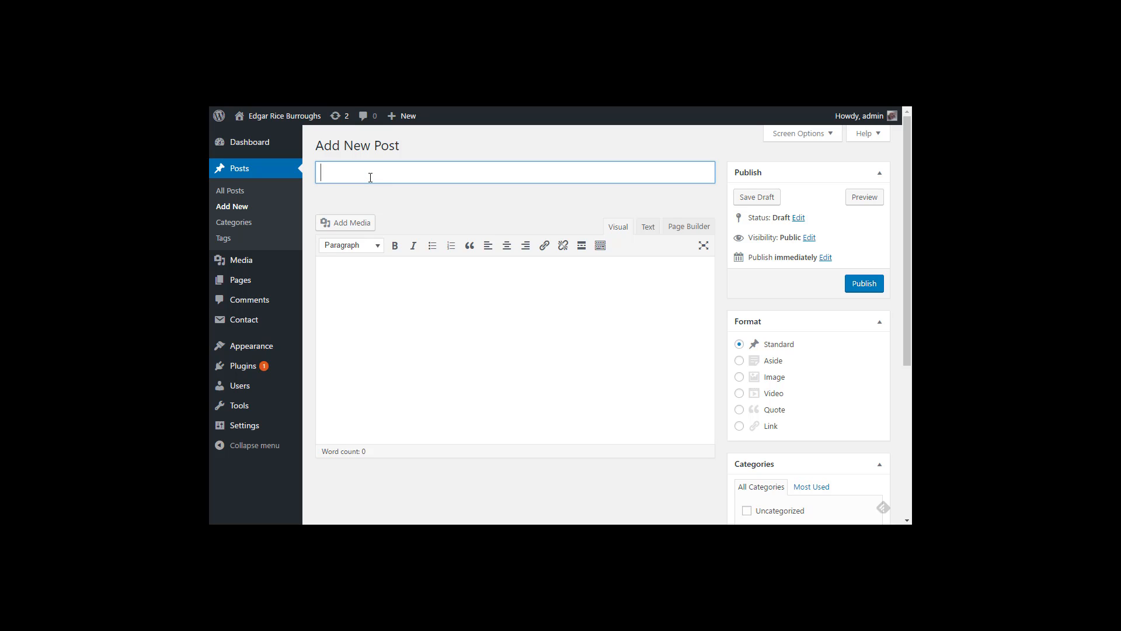
pyautogui.write('News!')
pyautogui.click(375, 326)
pyautogui.write('Here')
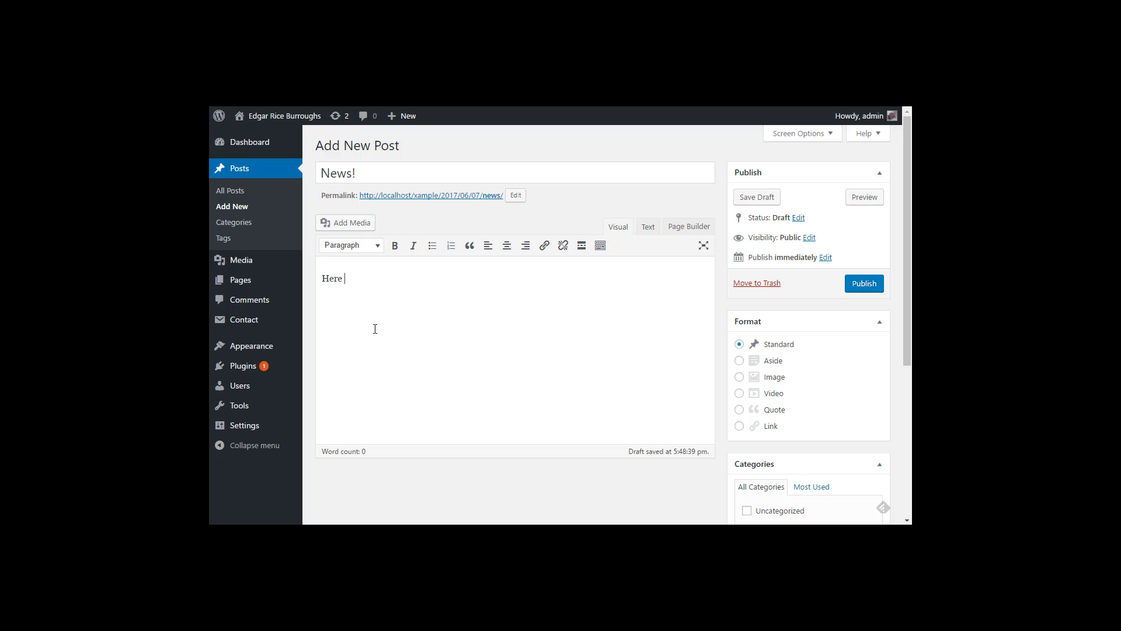
pyautogui.write(' is the news!')
pyautogui.click(871, 286)
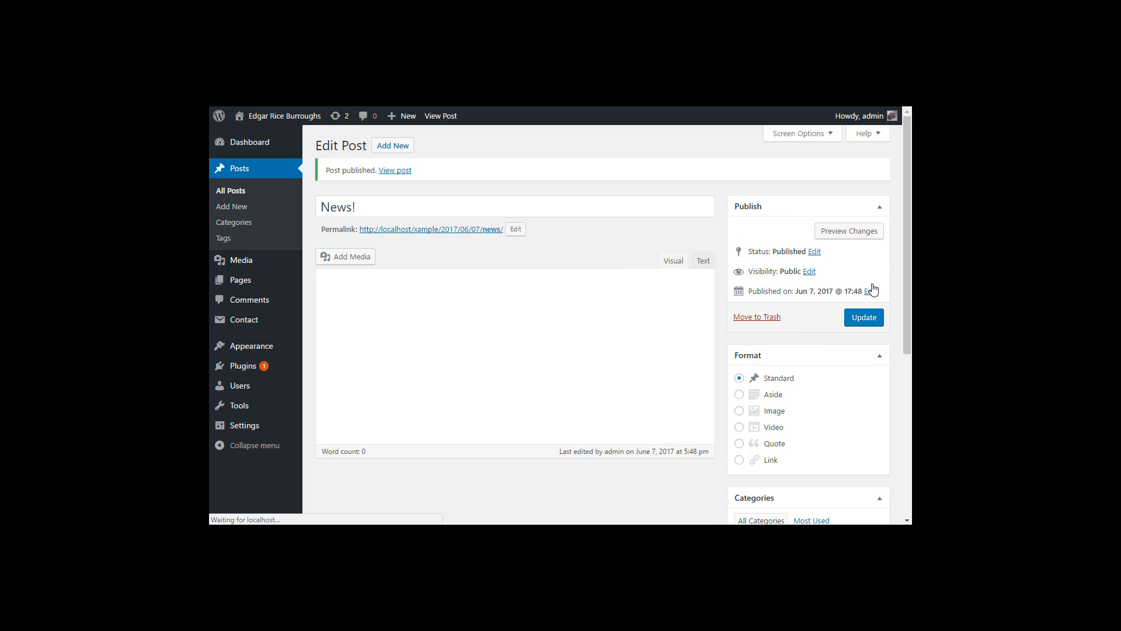
pyautogui.click(396, 170)
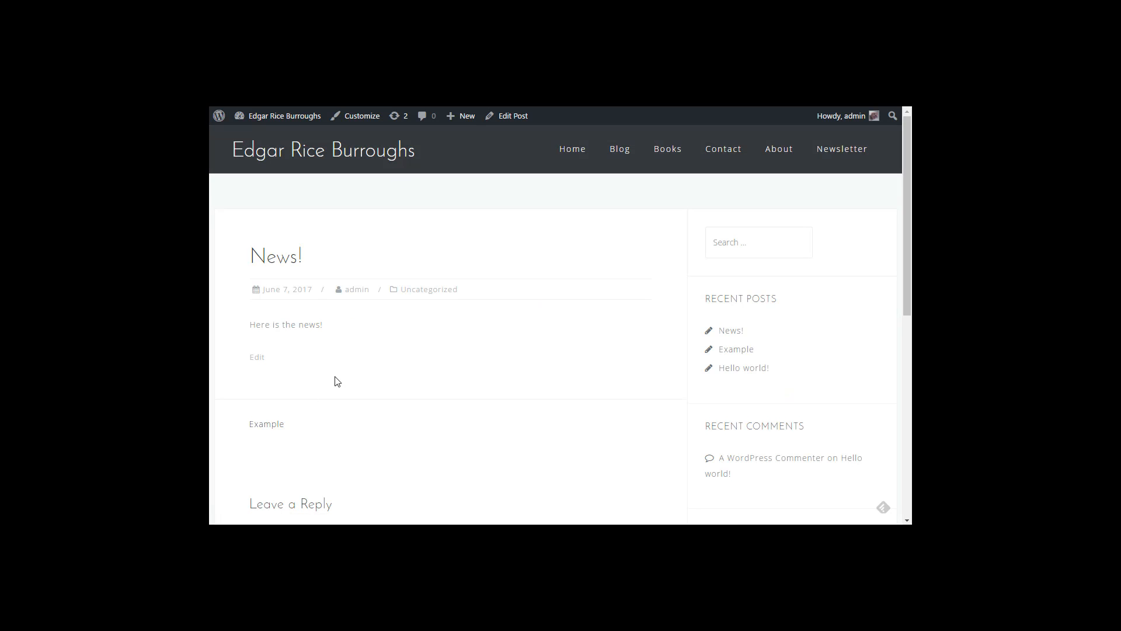
# Step: Go from the News! post to the Blog page and confirm News! is listed first
pyautogui.scroll(-4, 338, 396)
pyautogui.scroll(4, 405, 405)
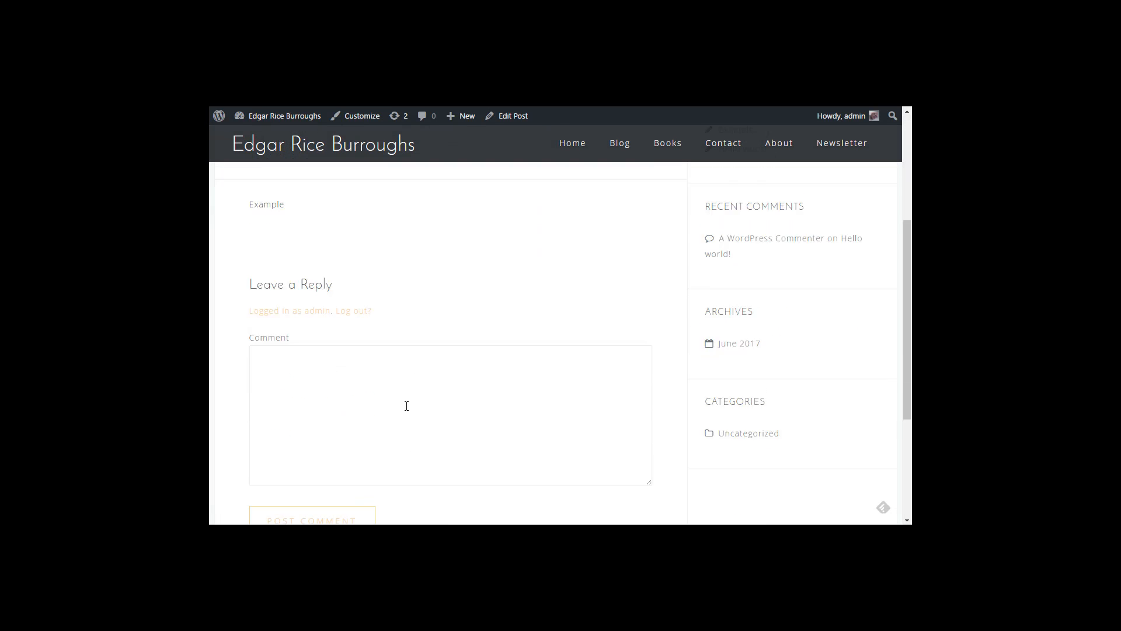
pyautogui.click(631, 159)
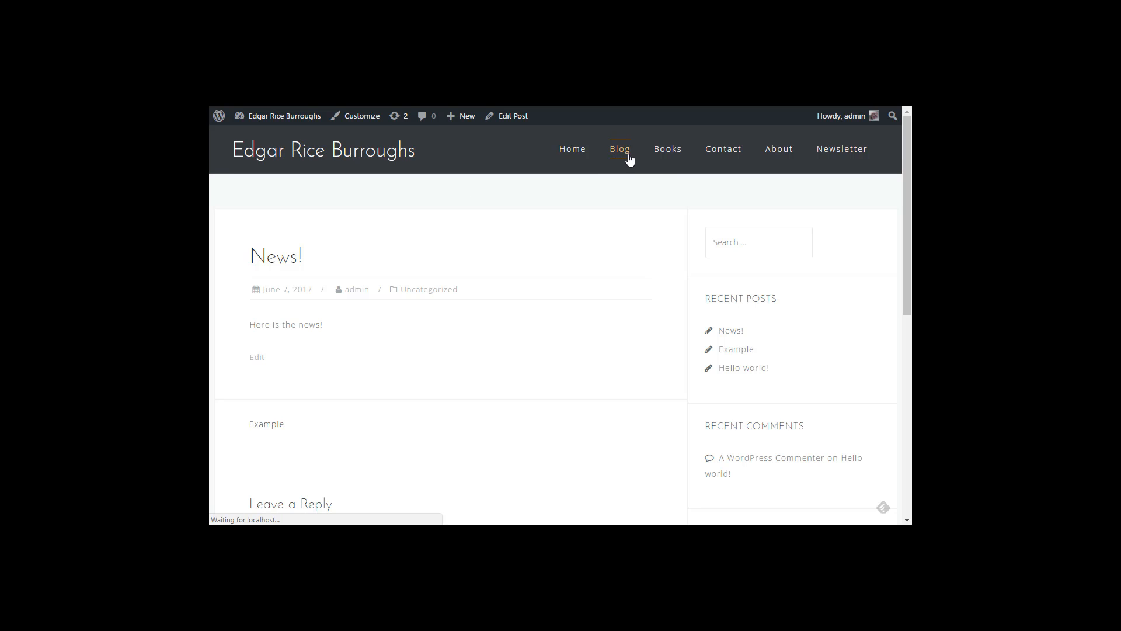
pyautogui.scroll(-3, 524, 385)
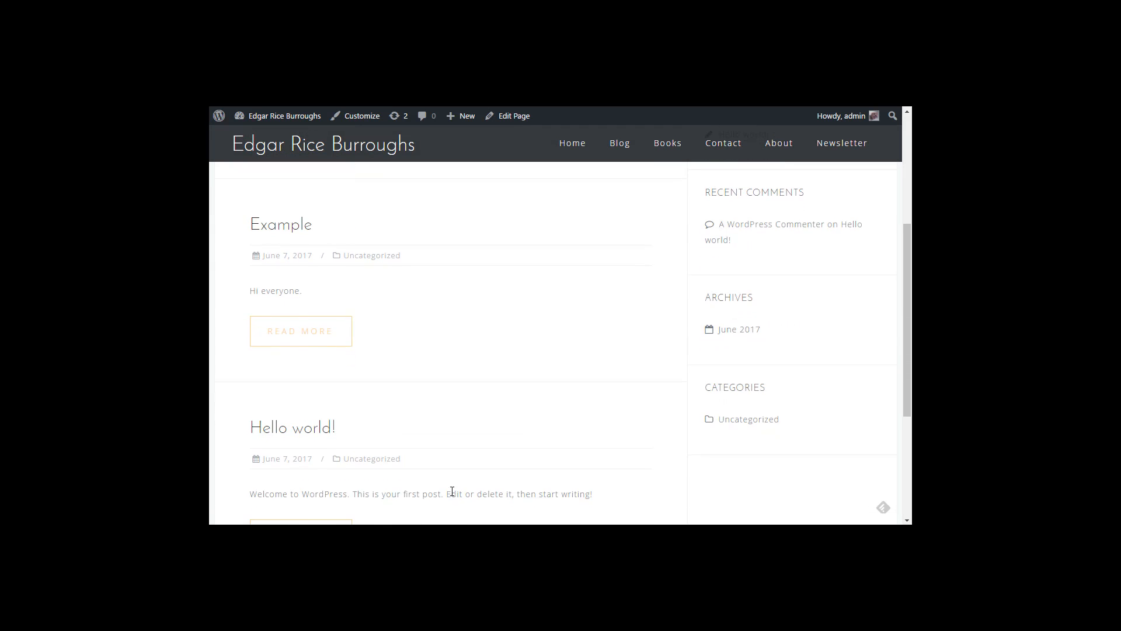
pyautogui.scroll(4, 444, 374)
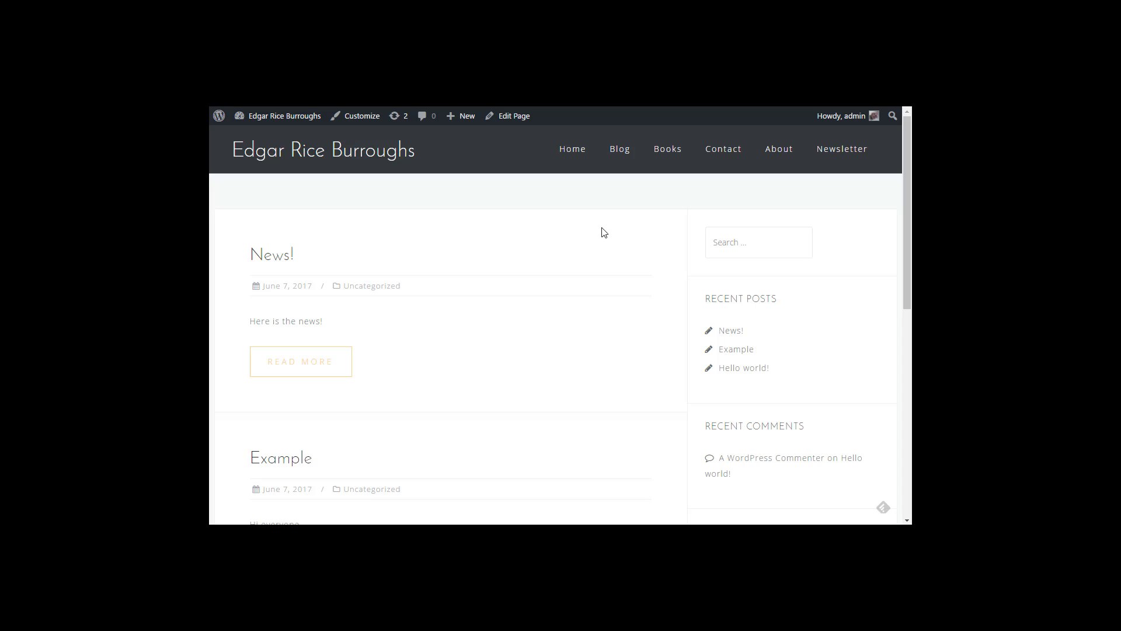